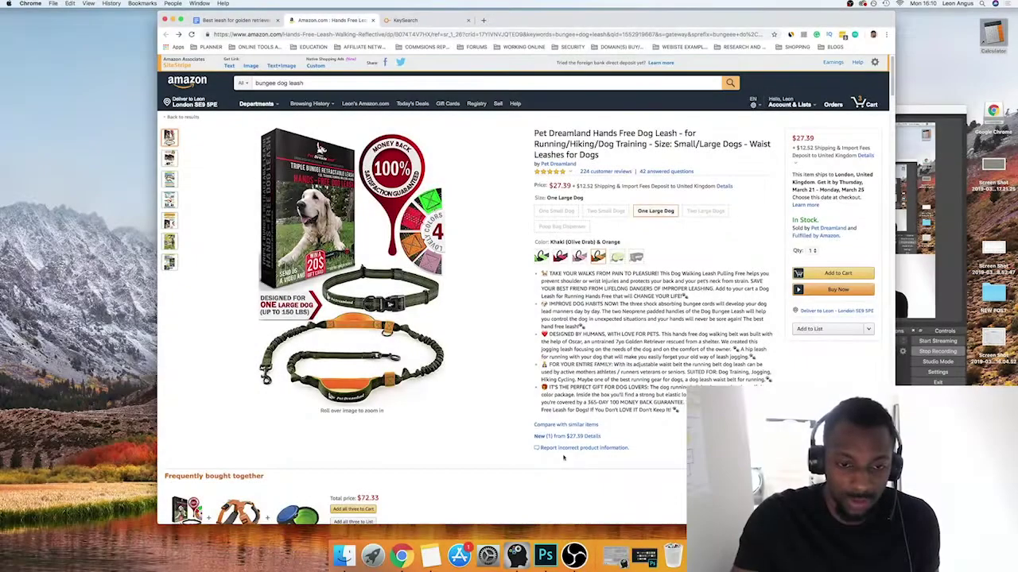
- Bring up the golden retriever leash article in Google Docs and minimise the OBS window covering it
left_click(239, 20)
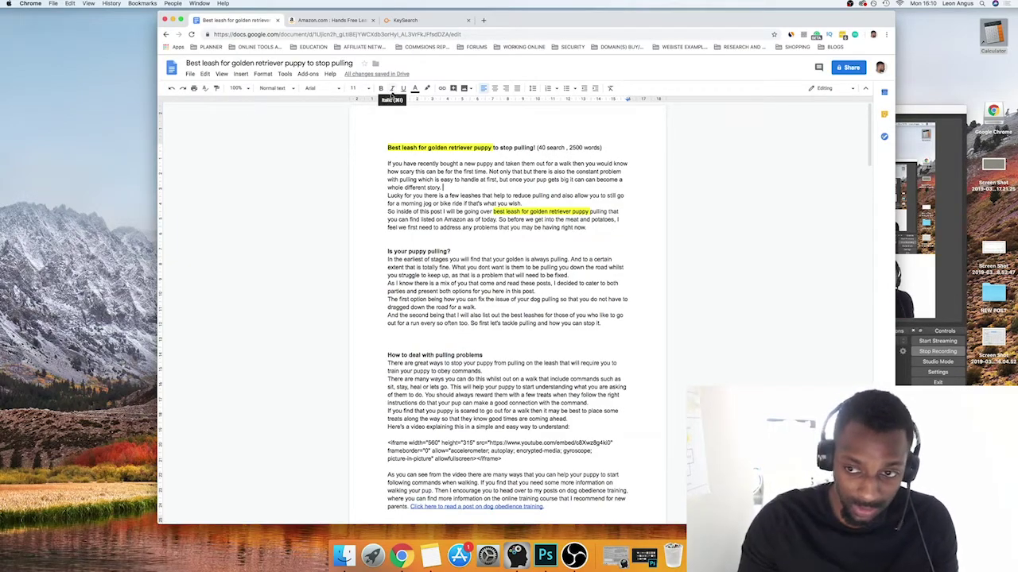
left_click(931, 121)
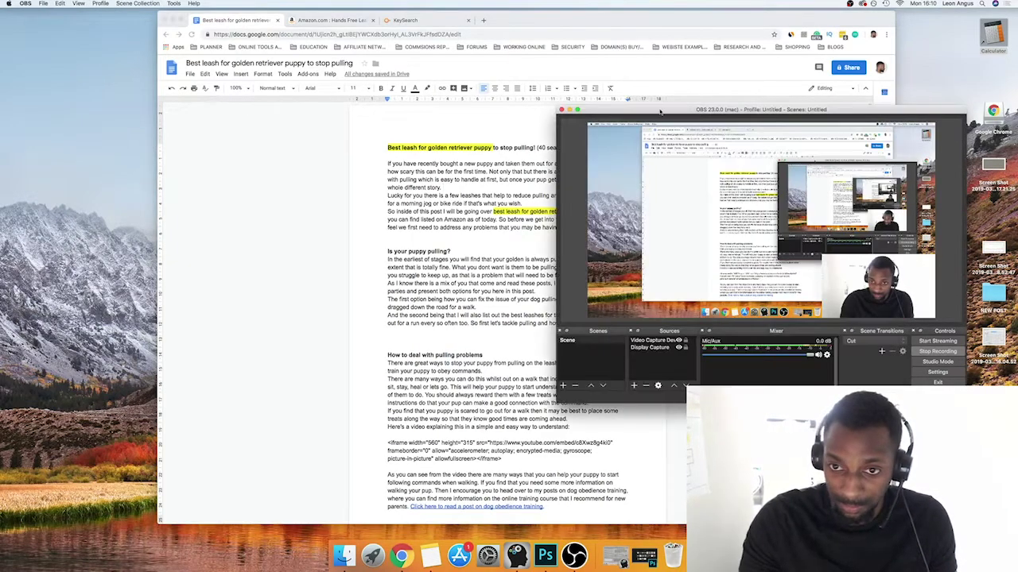
left_click(571, 109)
- Skim the article's opening sections and return to its title line
scroll(569, 142, "down", 1)
scroll(569, 142, "down", 5)
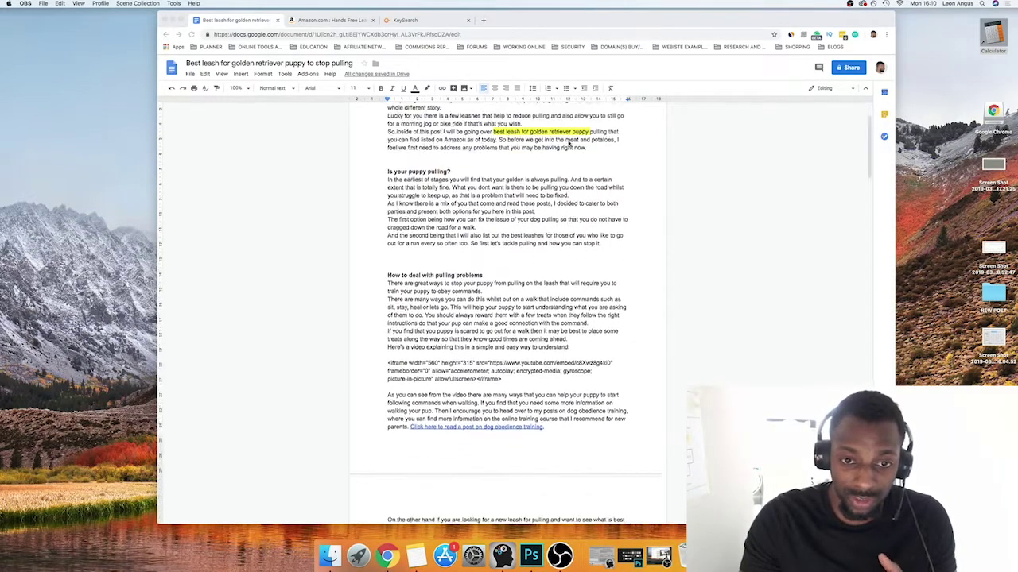
scroll(566, 143, "down", 1)
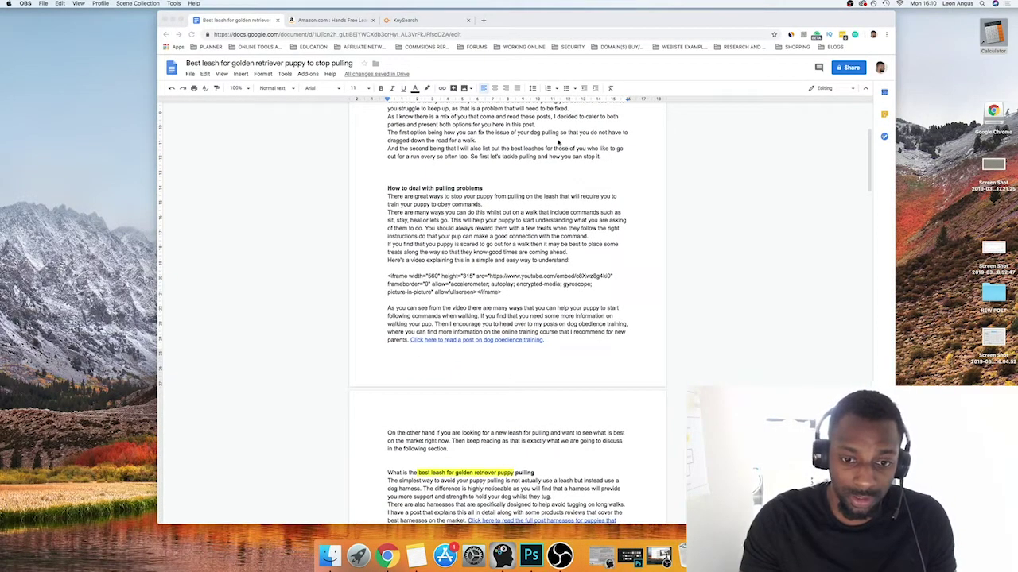
scroll(560, 144, "up", 5)
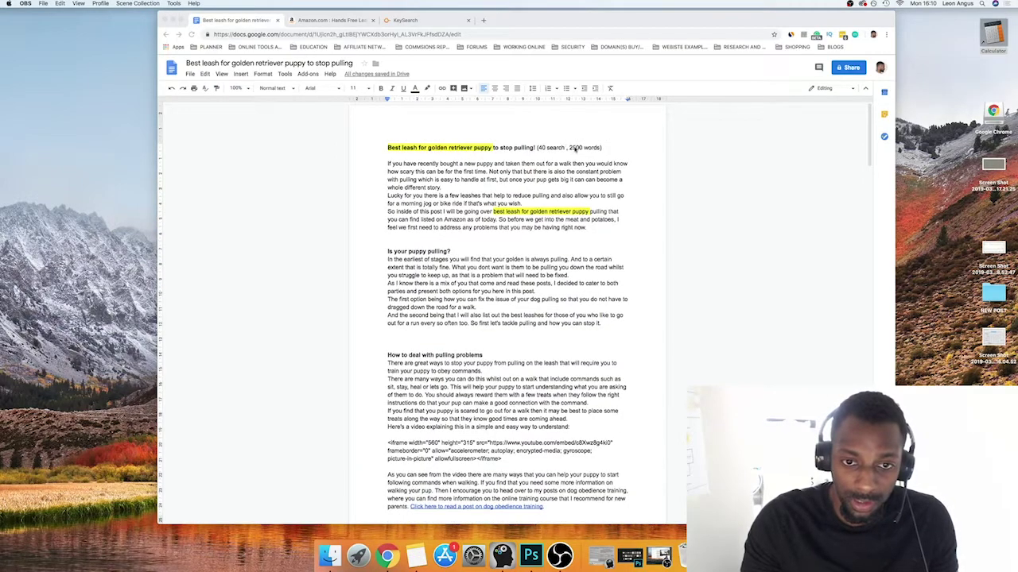
left_click(494, 148)
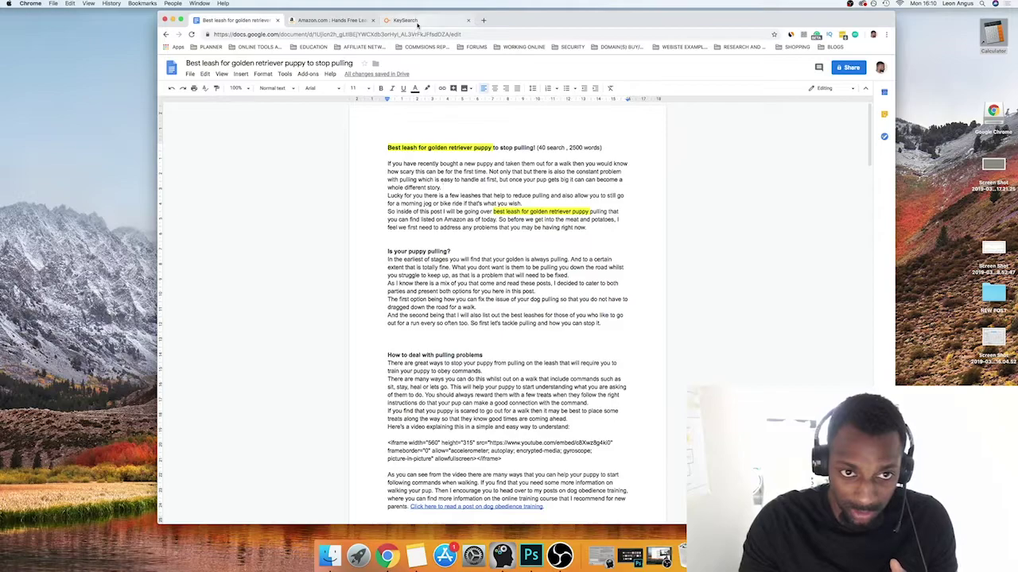
- Switch to KeySearch and run keyword research on "best leash for golden retriever puppy", checking its volume and score in the keyword list
left_click(418, 22)
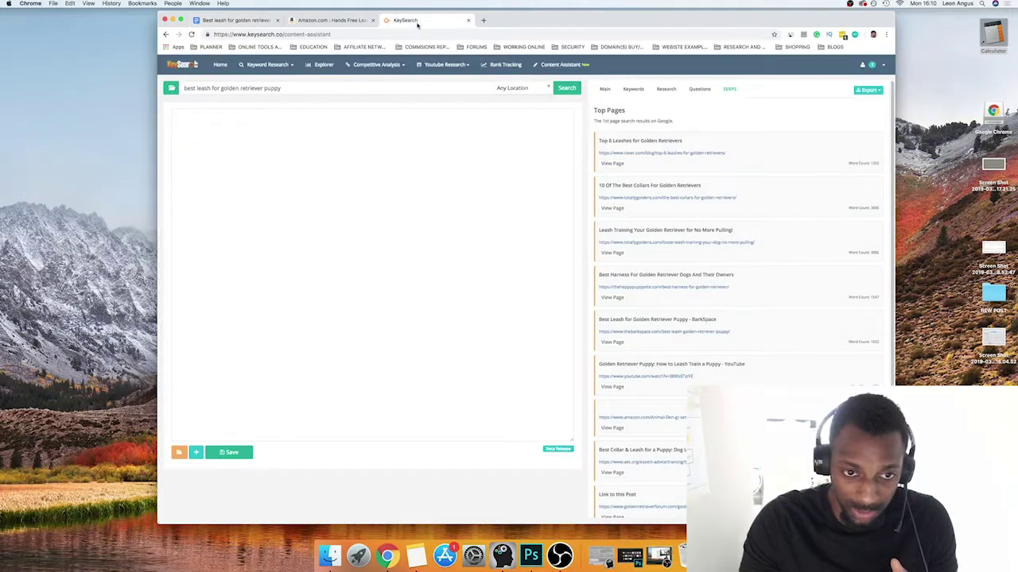
triple_click(253, 87)
key("Return")
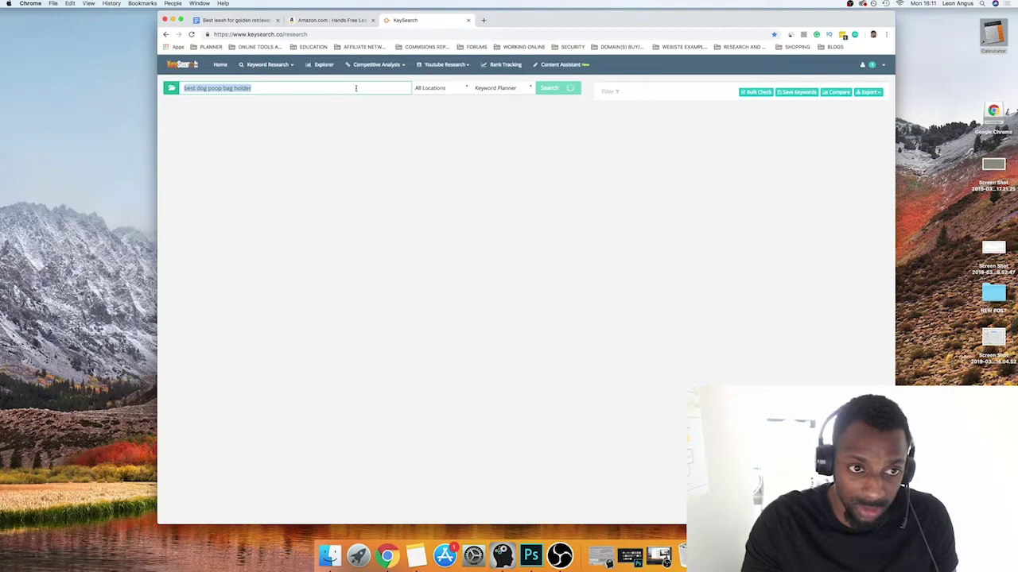
key("super+v")
key("super+v")
key("super+z")
key("Return")
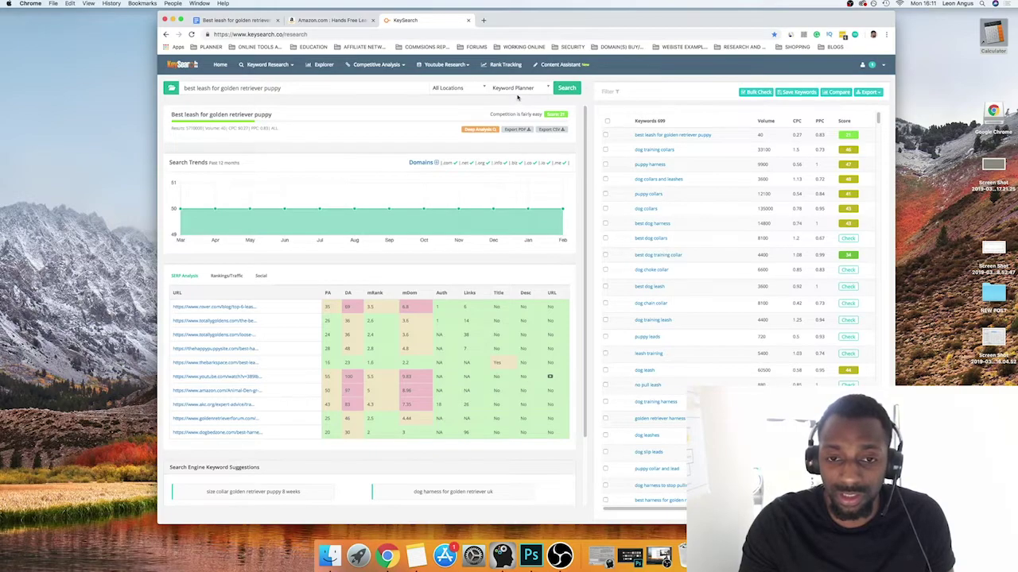
left_click_drag(715, 136, 627, 137)
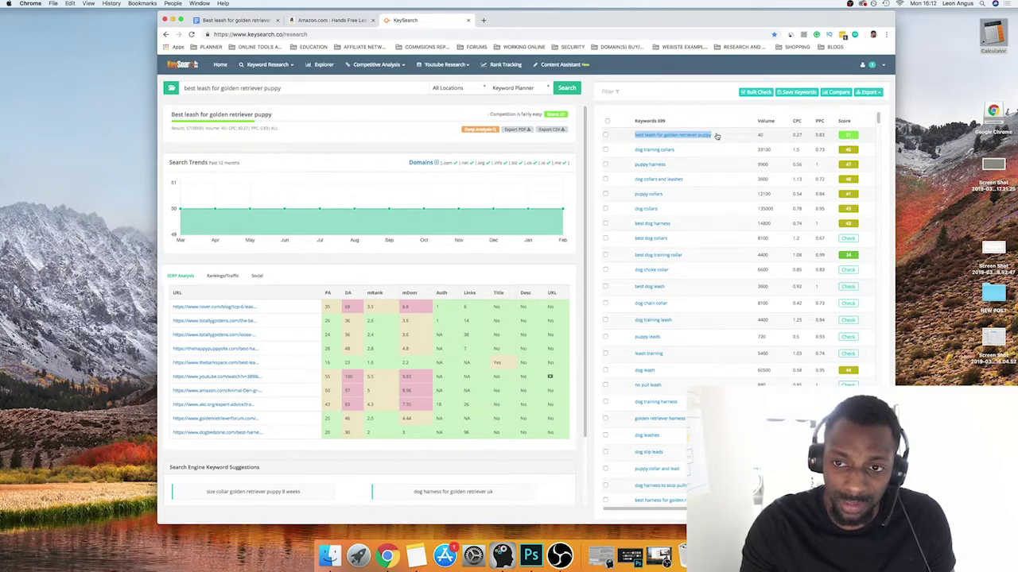
- Analyse "best leash for golden retriever puppy" in the Content Assistant and check the average first-page word count
left_click(557, 65)
left_click(415, 88)
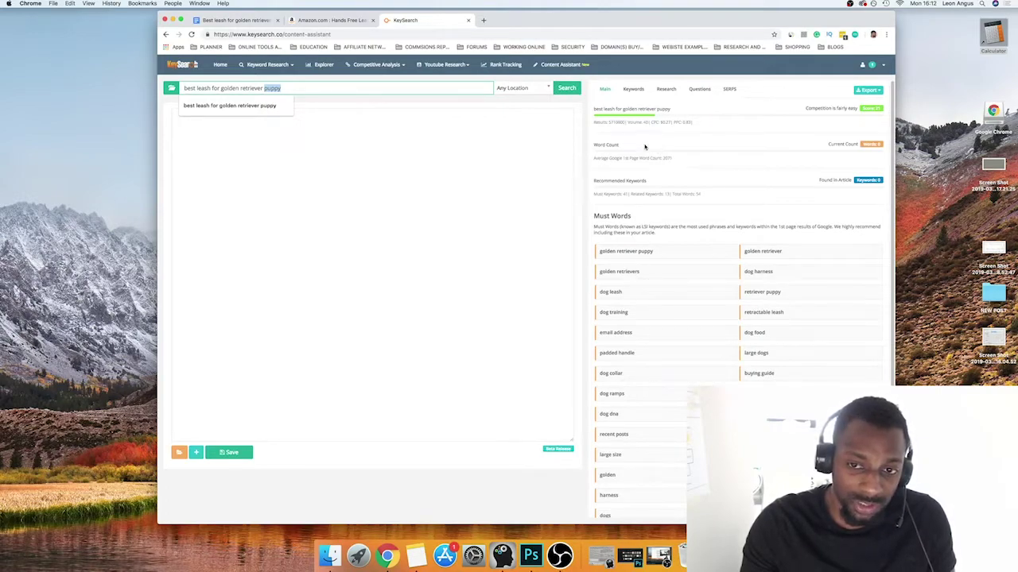
left_click_drag(594, 158, 641, 158)
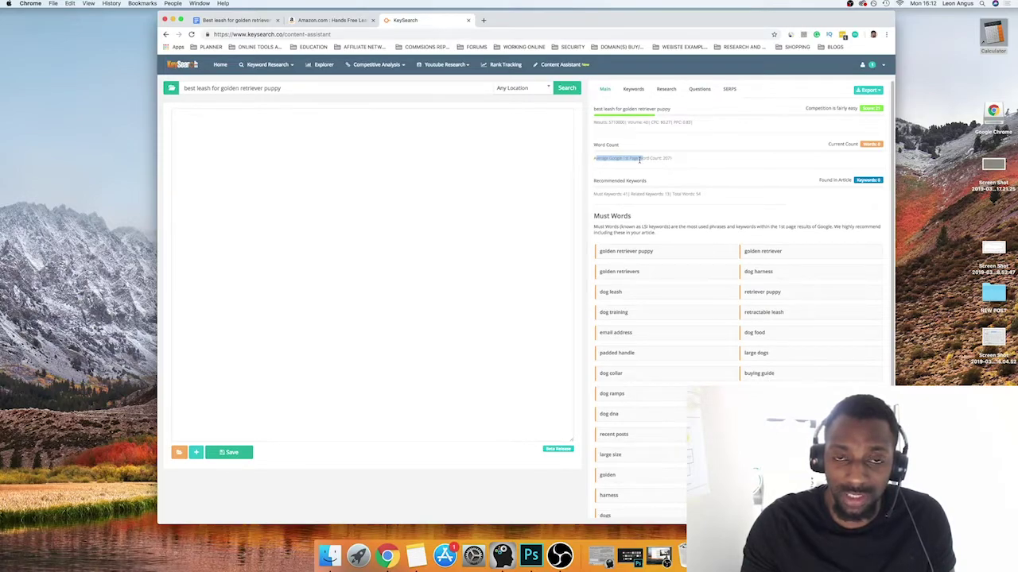
mouse_move(659, 158)
left_mouse_down()
mouse_move(673, 159)
mouse_move(659, 158)
left_mouse_up()
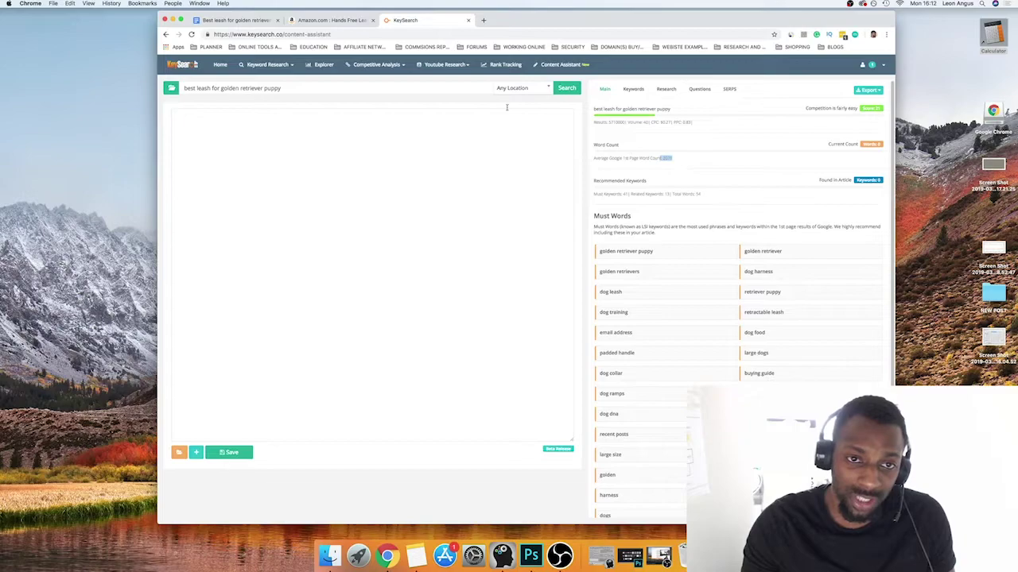
- Check the word target in the article's title line against the Content Assistant's average word count
left_click(355, 89)
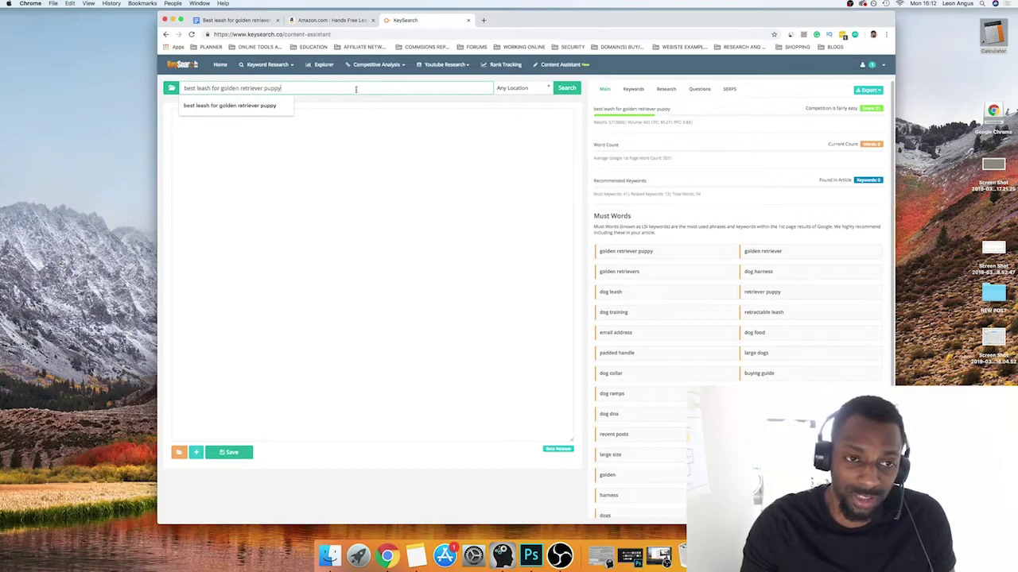
key("ctrl+Tab")
left_click_drag(566, 147, 585, 179)
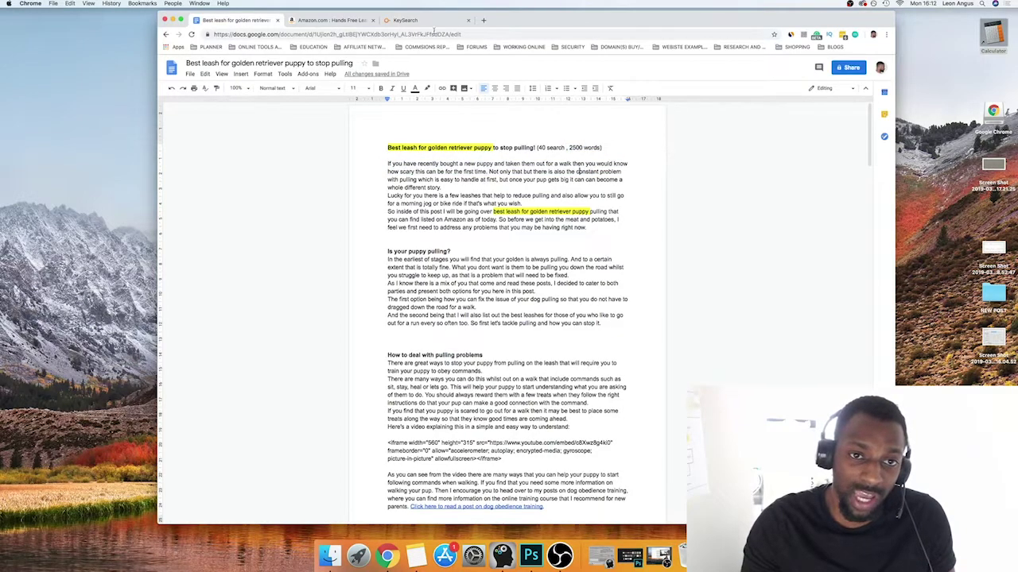
left_click(432, 23)
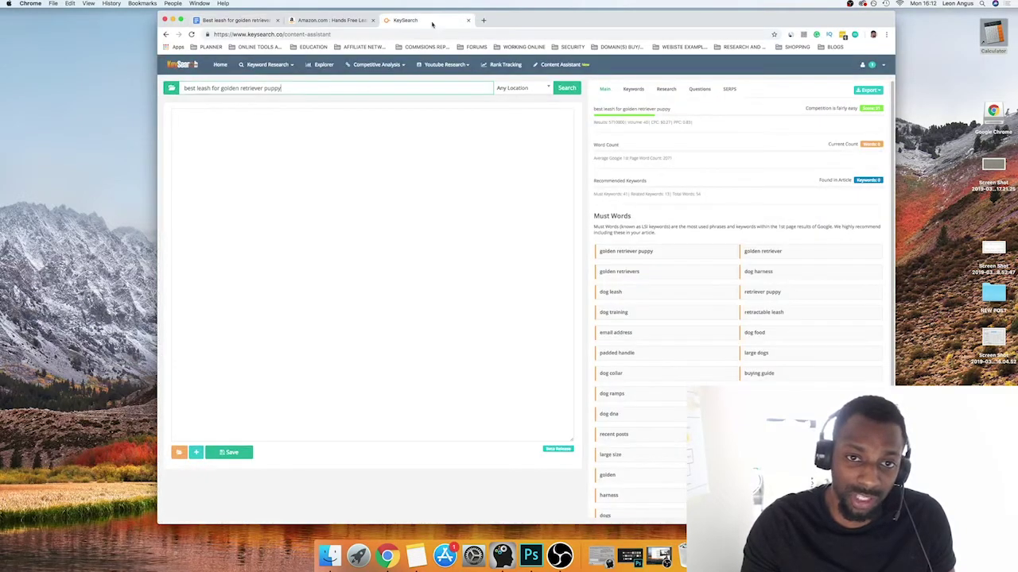
- Review the word counts of the pages ranking on Google's first page for the keyword
left_click(730, 90)
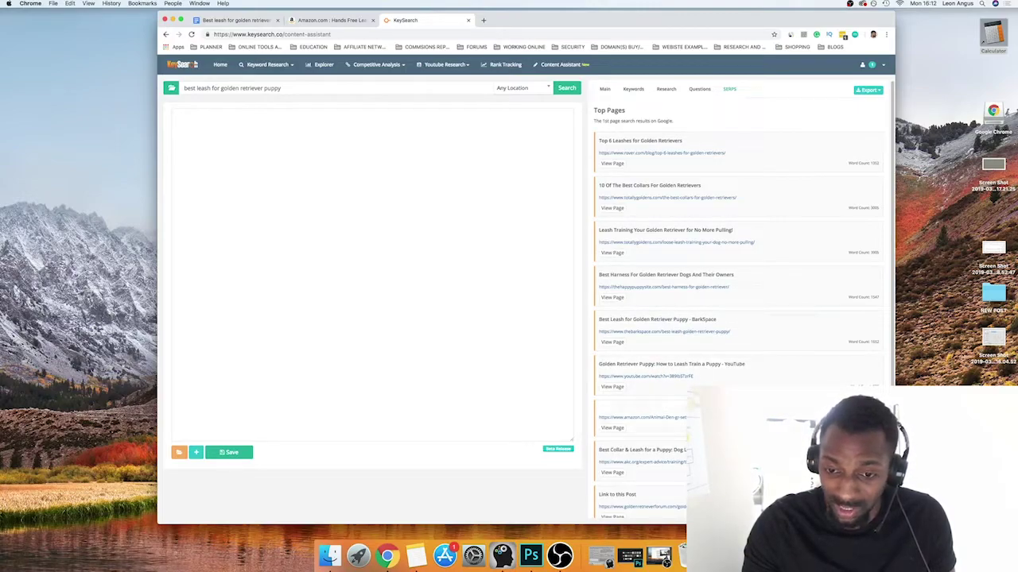
scroll(707, 377, "down", 2)
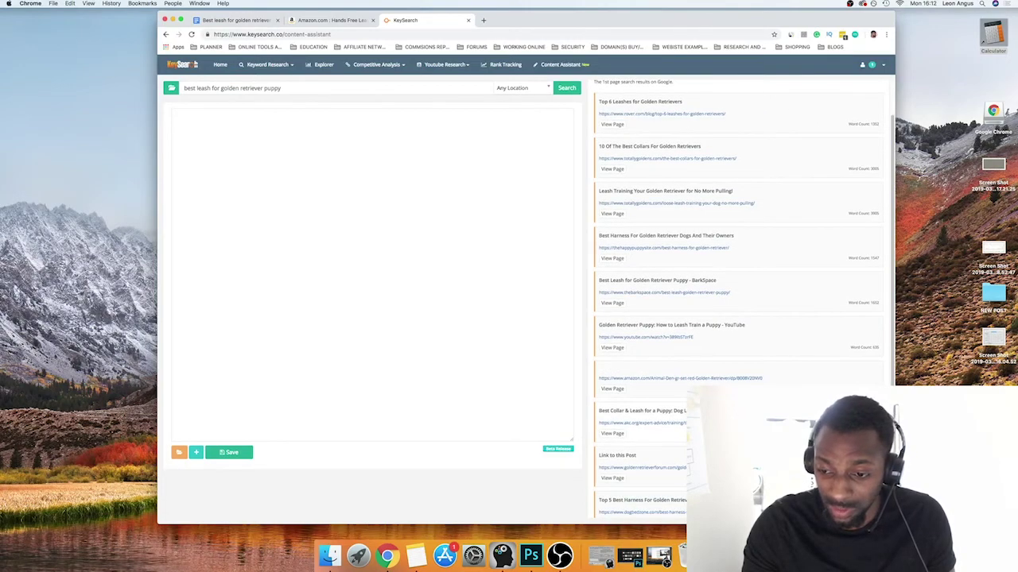
scroll(743, 297, "down", 1)
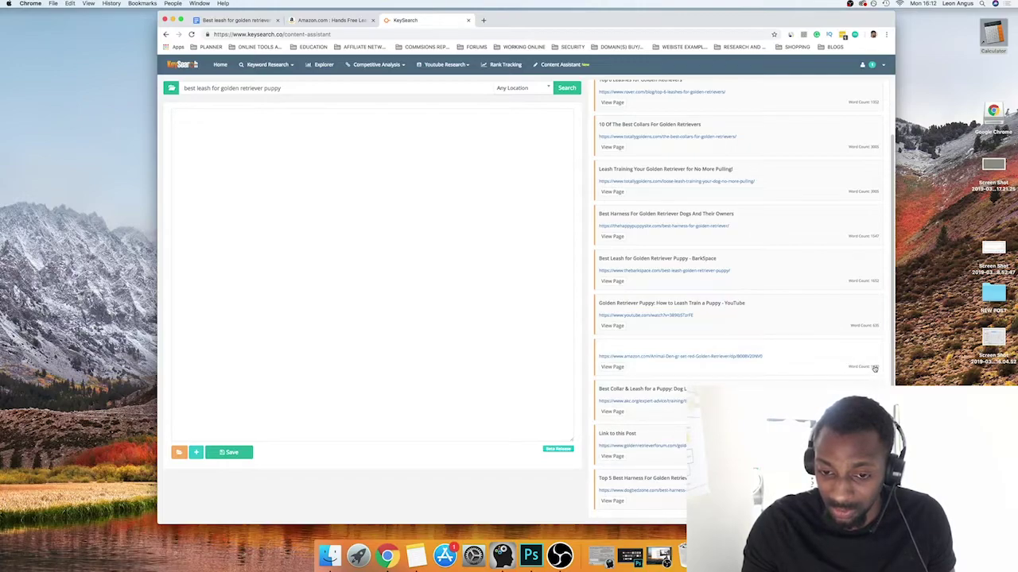
scroll(730, 374, "up", 3)
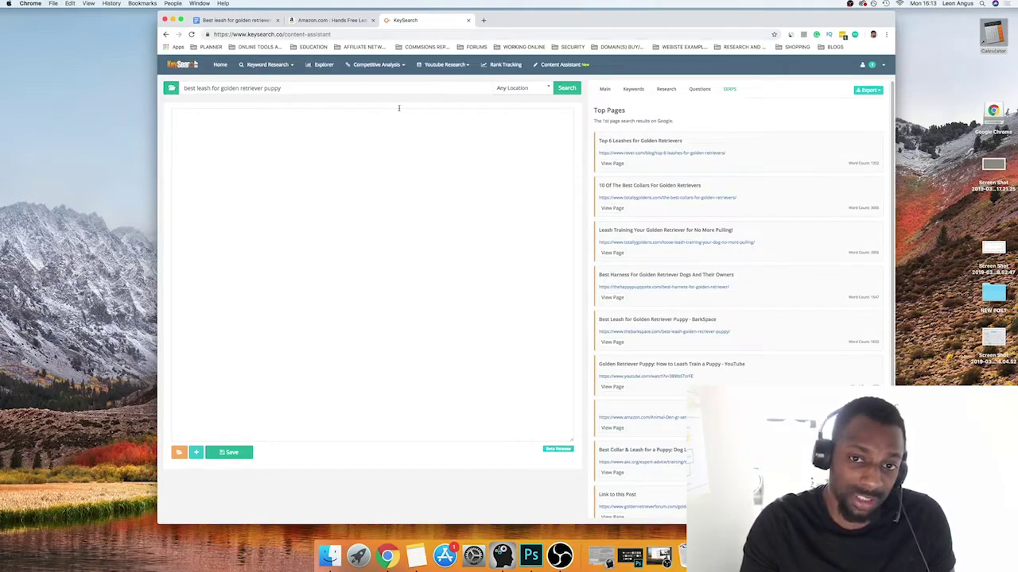
- Recheck the planned word count in the article's title line, and return to the Content Assistant's main overview
left_click(326, 19)
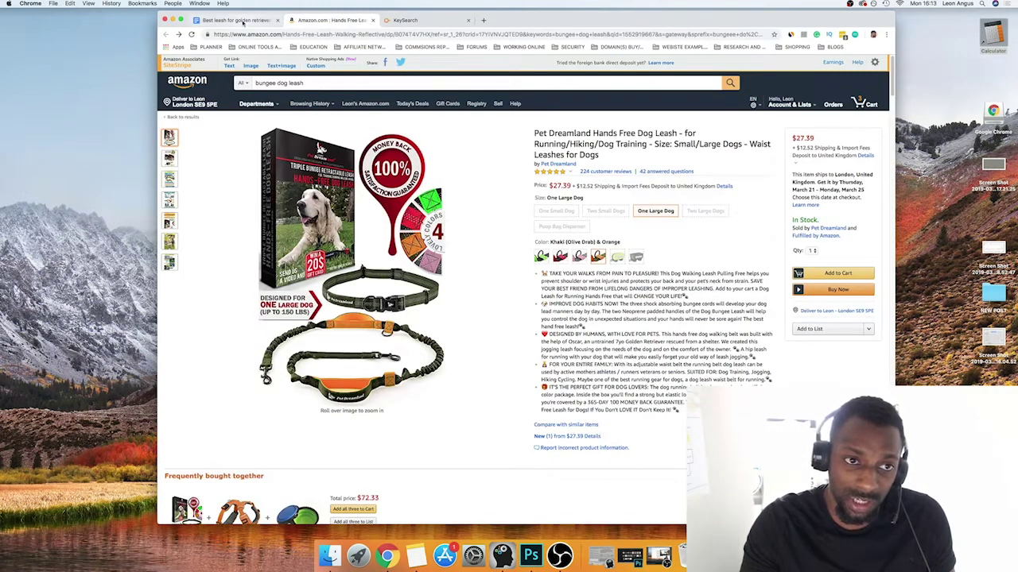
left_click(239, 20)
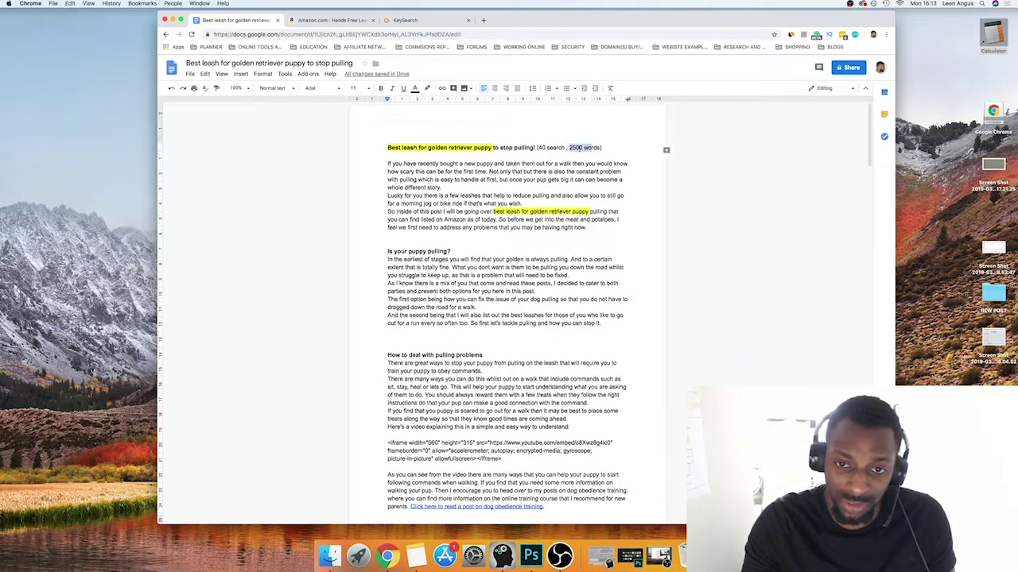
left_click_drag(569, 147, 607, 148)
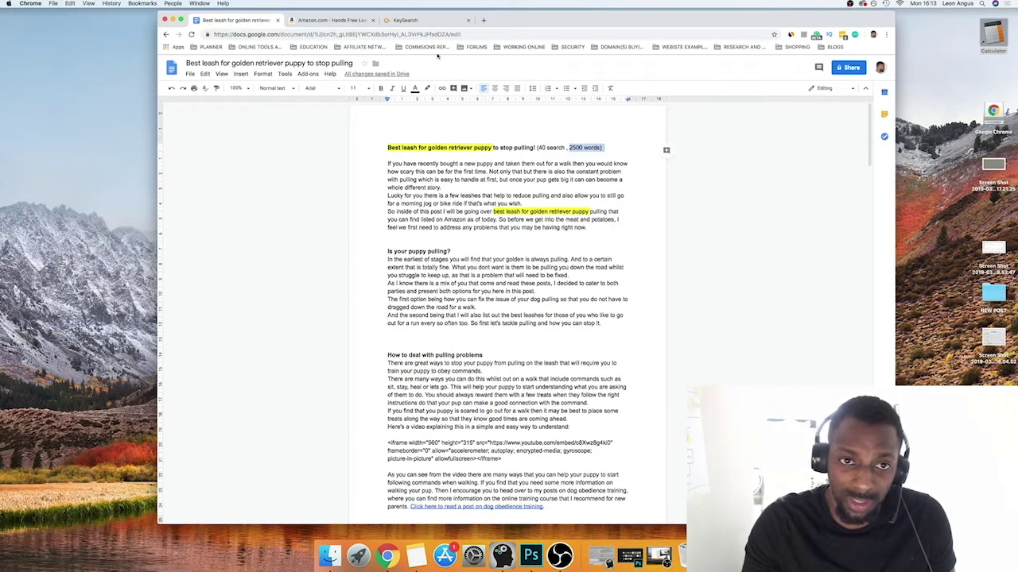
left_click(414, 20)
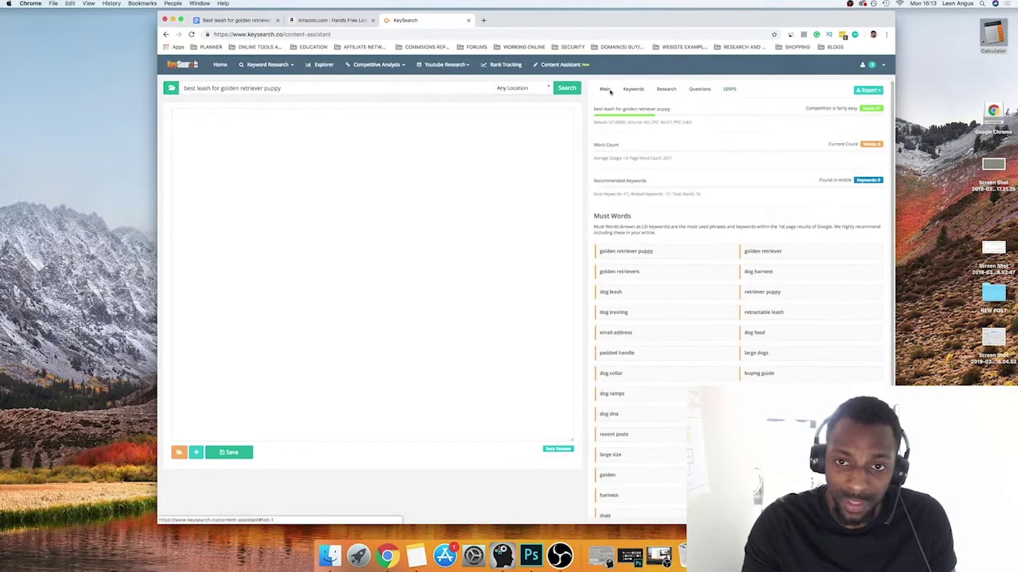
- Copy the article's text from the introduction through the conclusion and paste it into the KeySearch Content Assistant editor
left_click(239, 20)
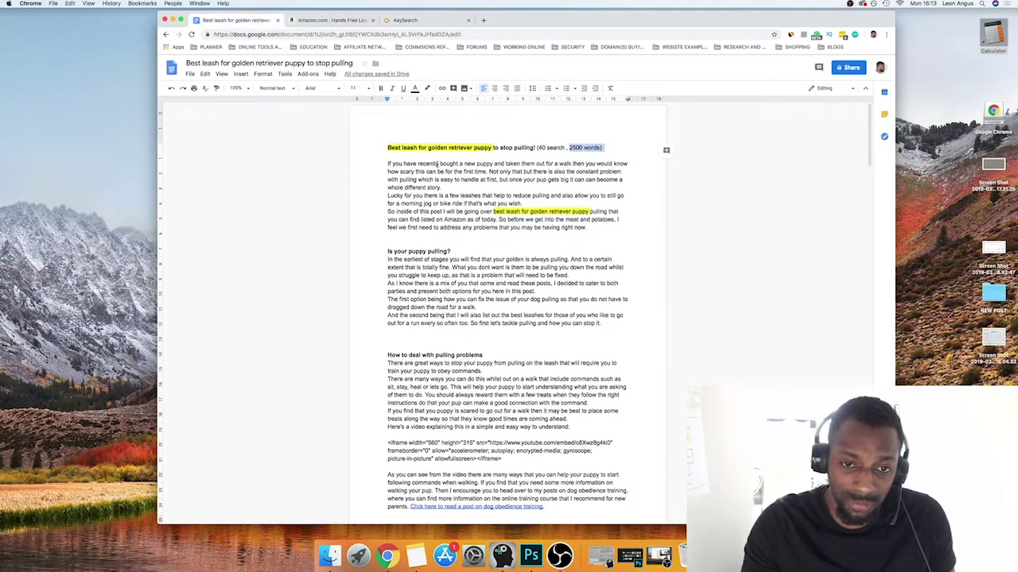
left_click_drag(389, 161, 521, 205)
scroll(636, 200, "down", 20)
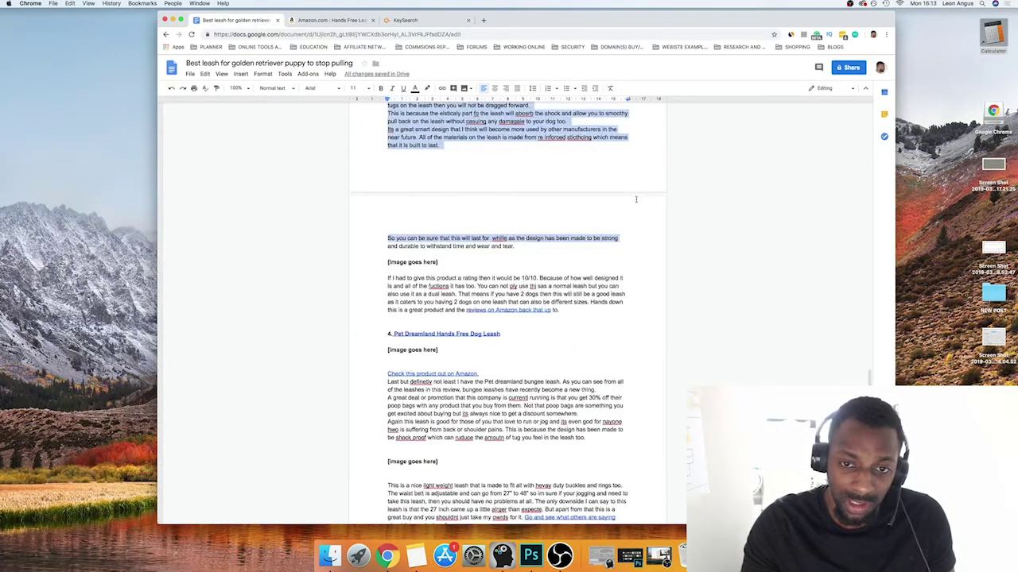
left_click_drag(636, 199, 624, 238)
scroll(628, 227, "down", 4)
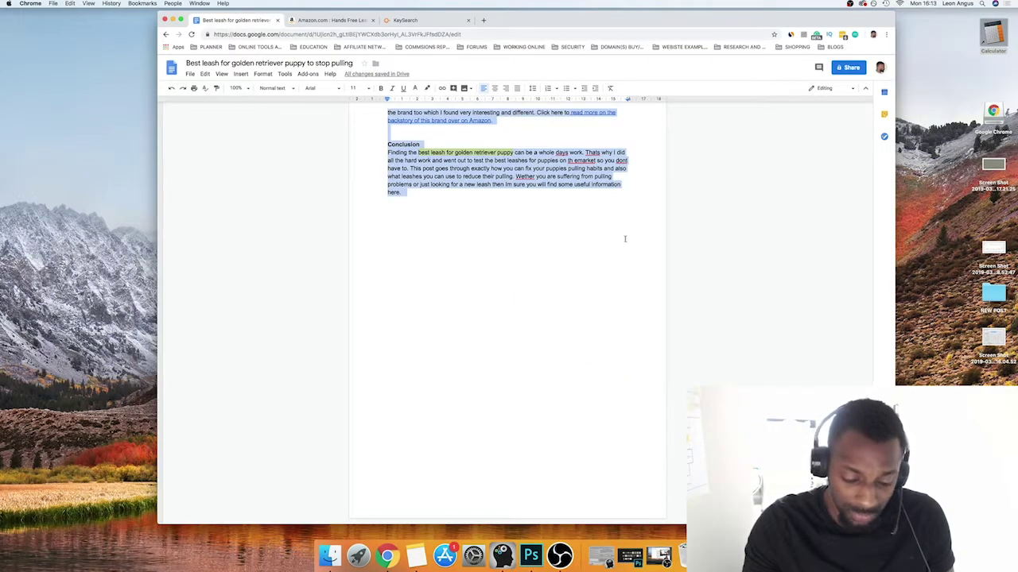
left_click(406, 20)
left_click(380, 151)
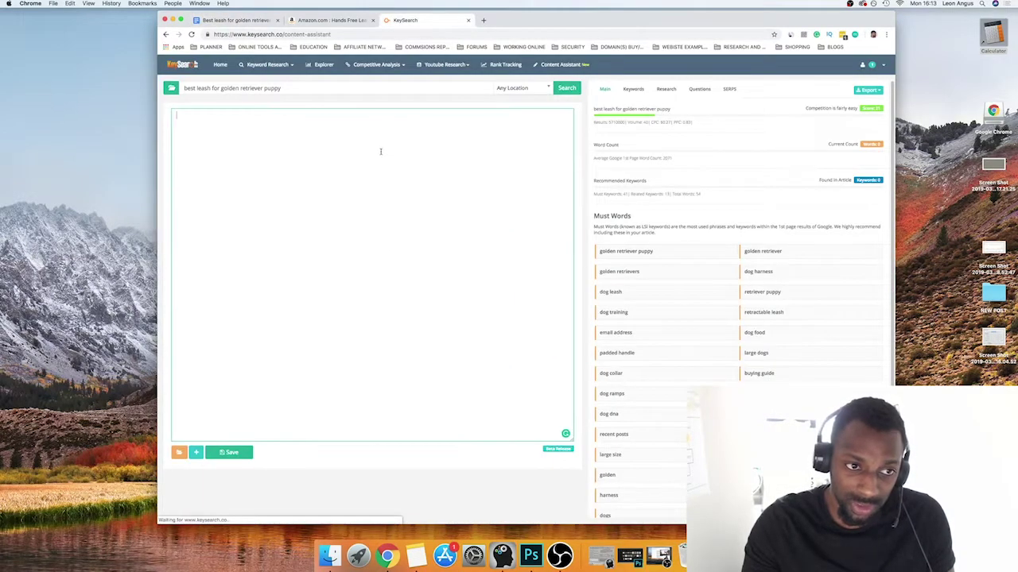
key("super+v")
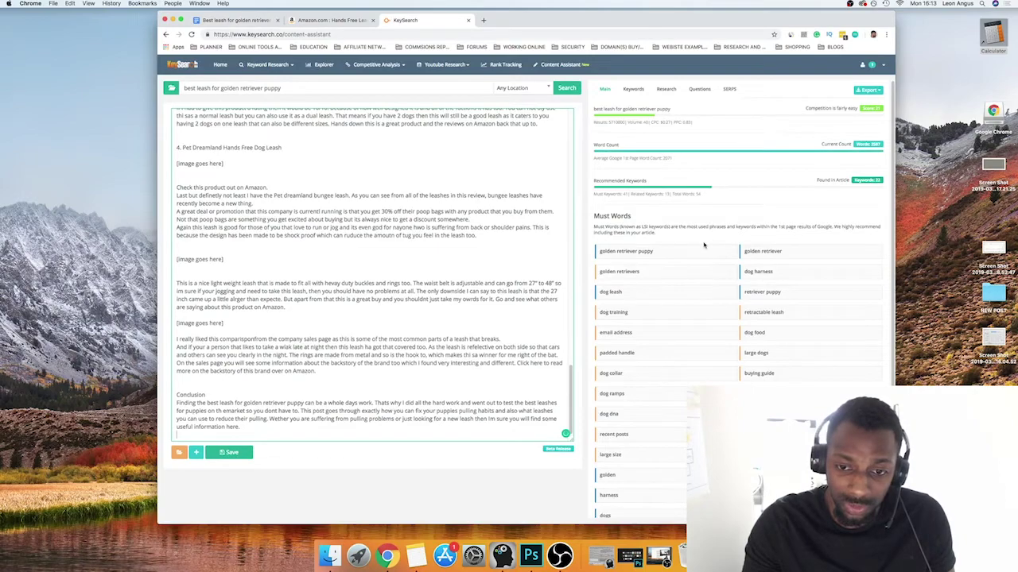
- Examine the pasted article's coverage of the must words and recommended keywords, including the related and top URL keywords
left_click_drag(642, 227, 779, 232)
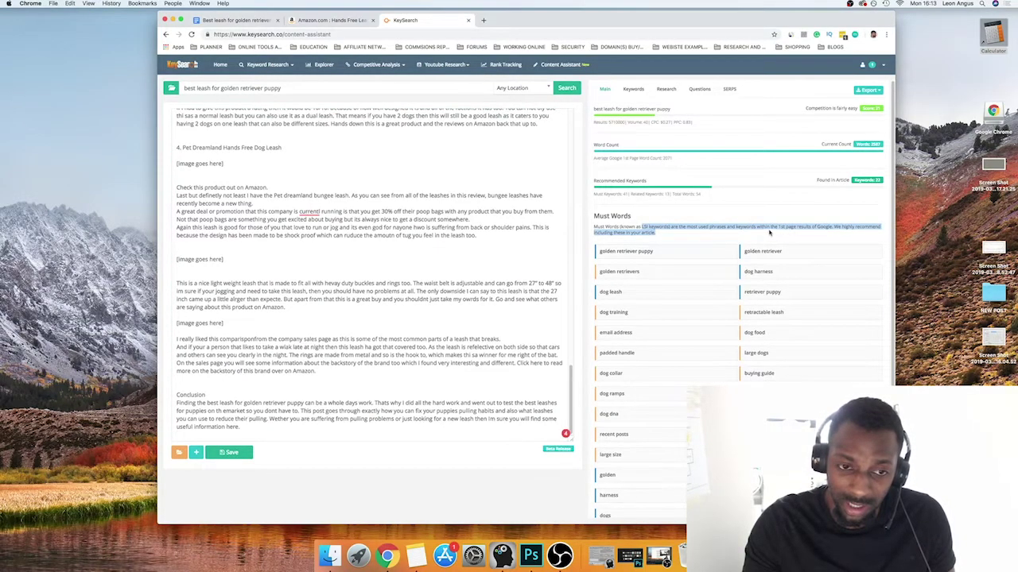
left_click(772, 227)
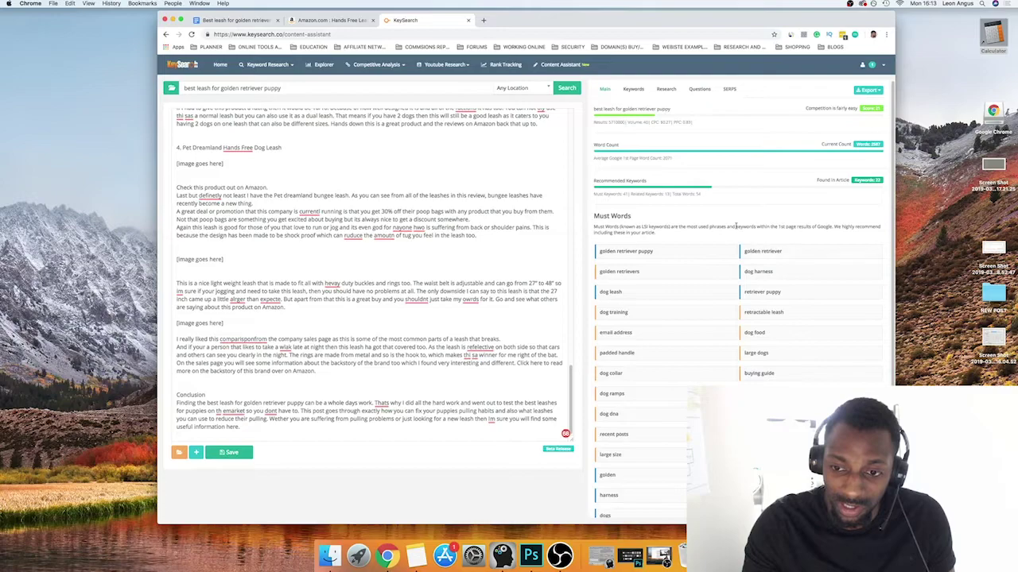
scroll(762, 257, "down", 2)
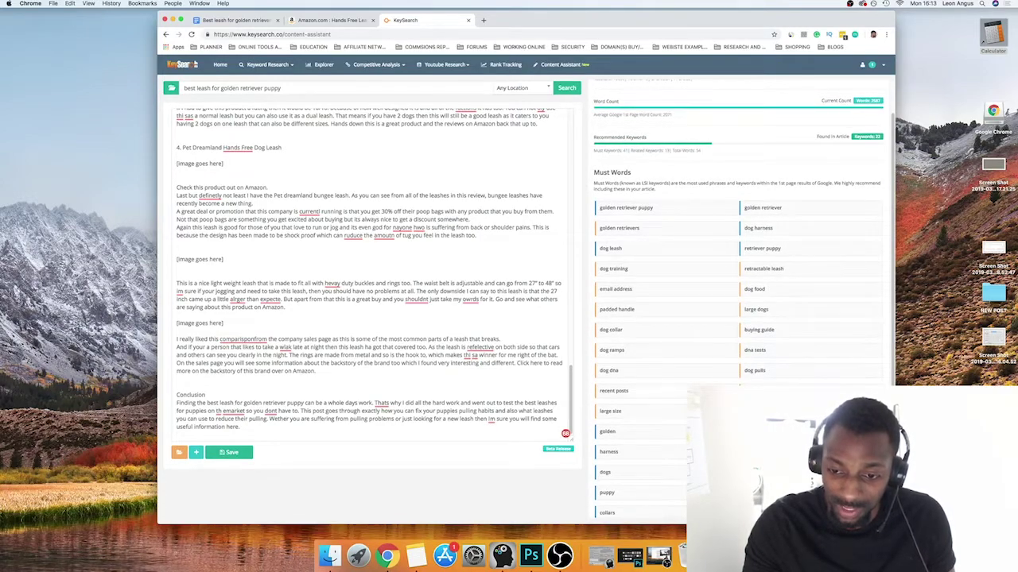
scroll(768, 364, "down", 3)
scroll(707, 331, "up", 4)
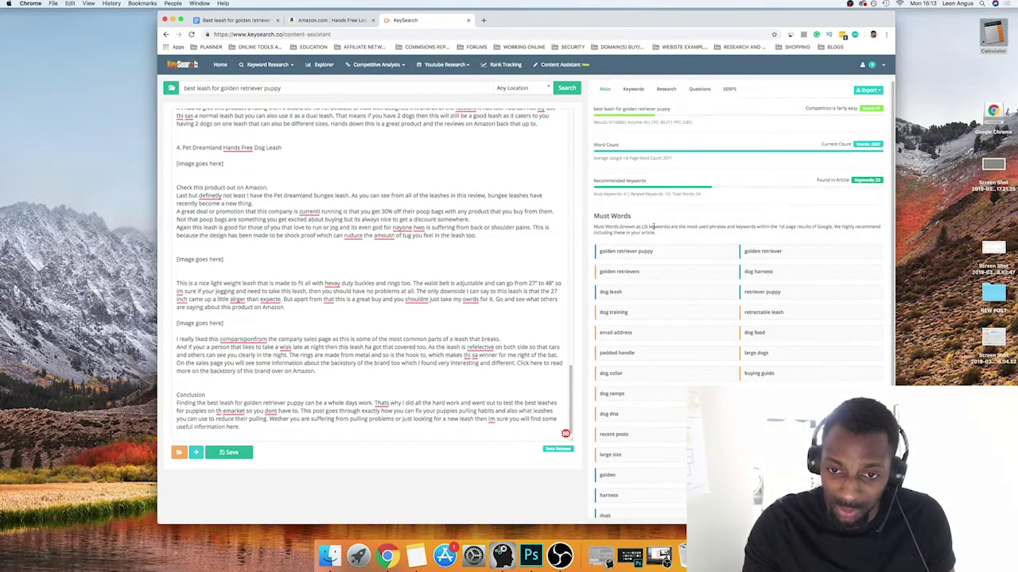
left_click_drag(624, 196, 636, 200)
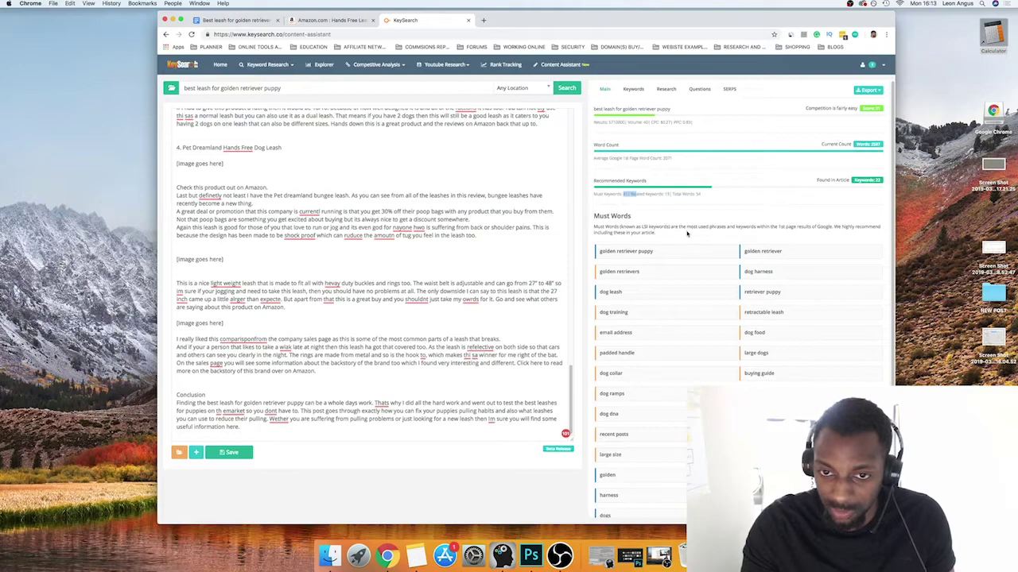
left_click(639, 90)
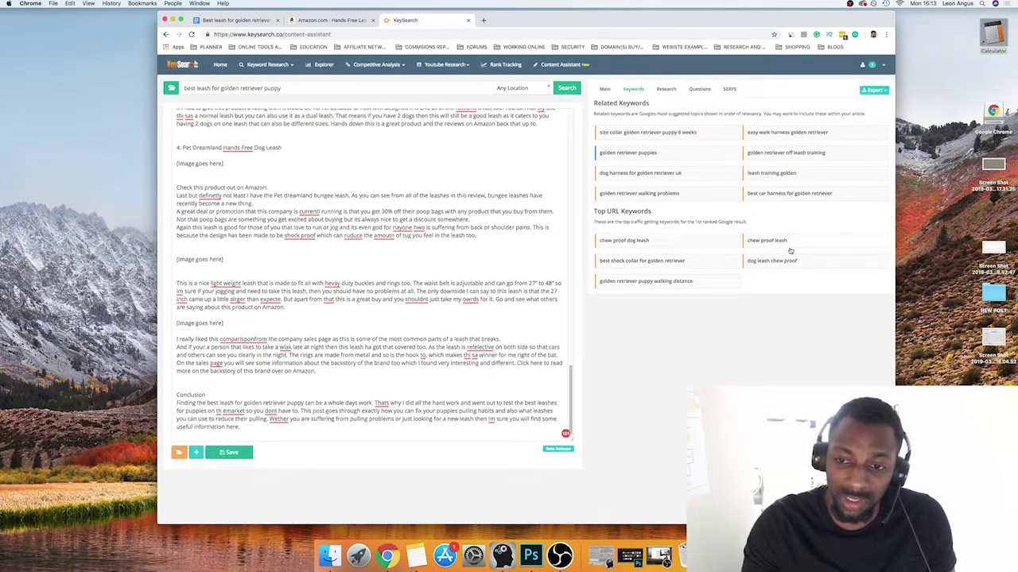
- Reopen the Content Assistant's main overview, and recheck the planned word count in the title line of the article document
scroll(576, 256, "up", 15)
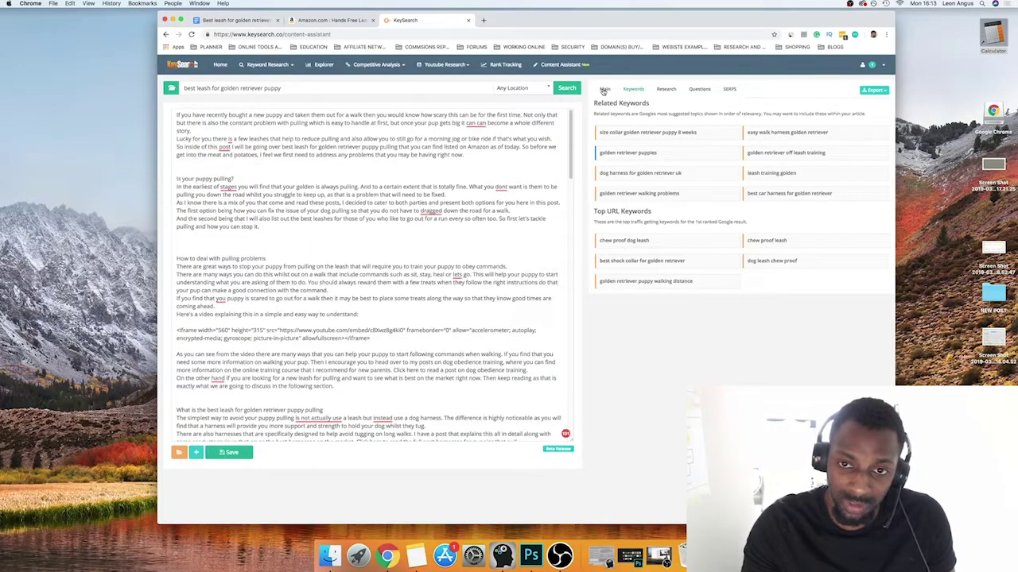
left_click(602, 91)
left_click(235, 20)
scroll(520, 150, "up", 15)
left_click(589, 166)
scroll(590, 166, "up", 5)
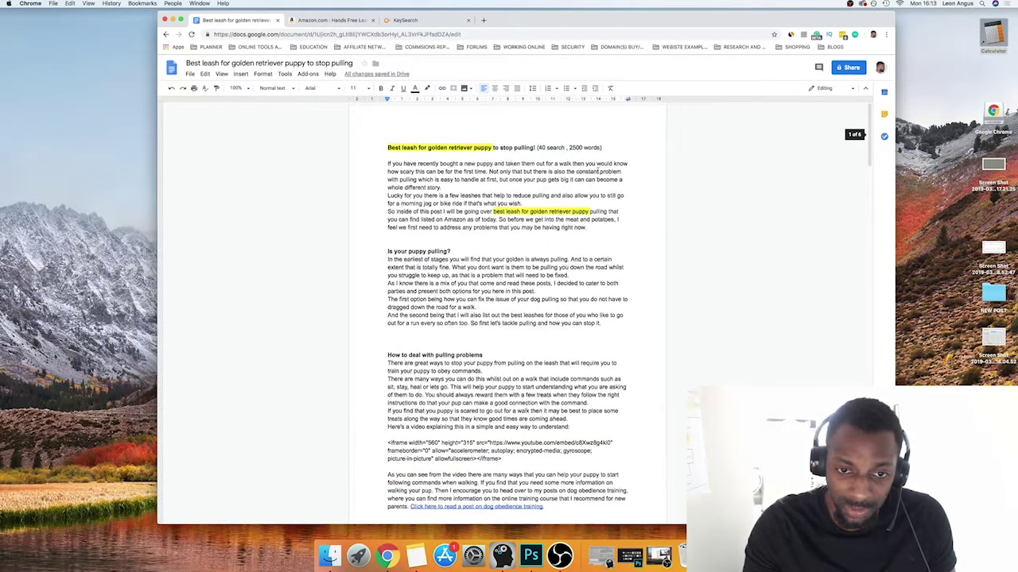
left_click_drag(605, 148, 580, 147)
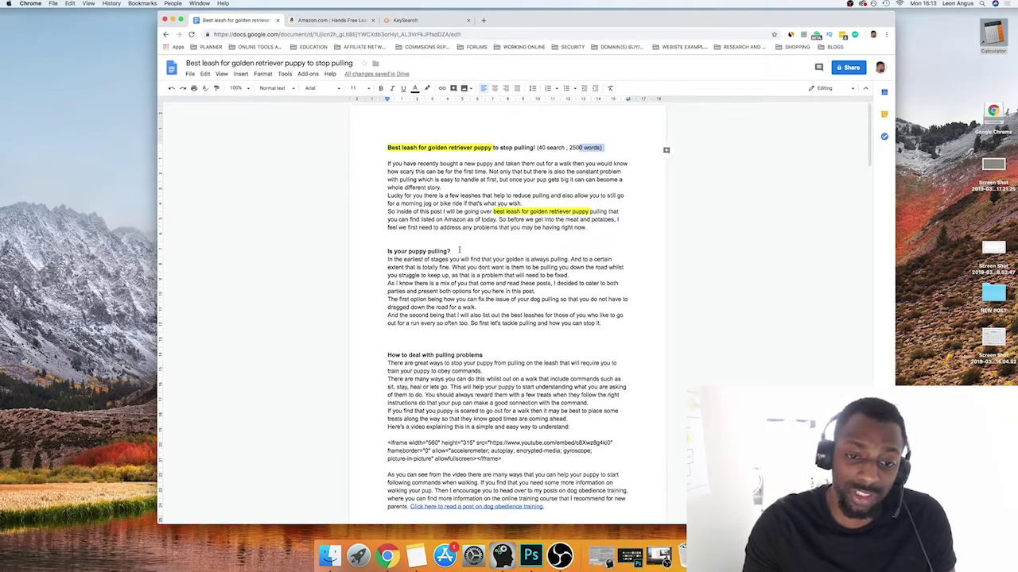
- Review the first subheading, the title's "to stop pulling" wording and the embedded video code under the pulling problems section
left_click_drag(459, 249, 382, 241)
left_click_drag(386, 147, 533, 150)
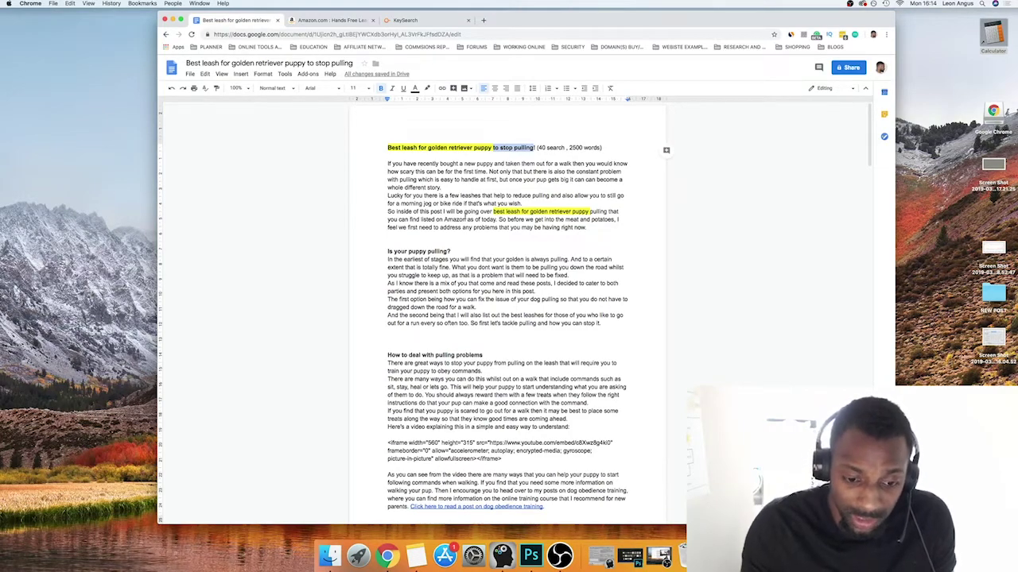
scroll(458, 190, "down", 1)
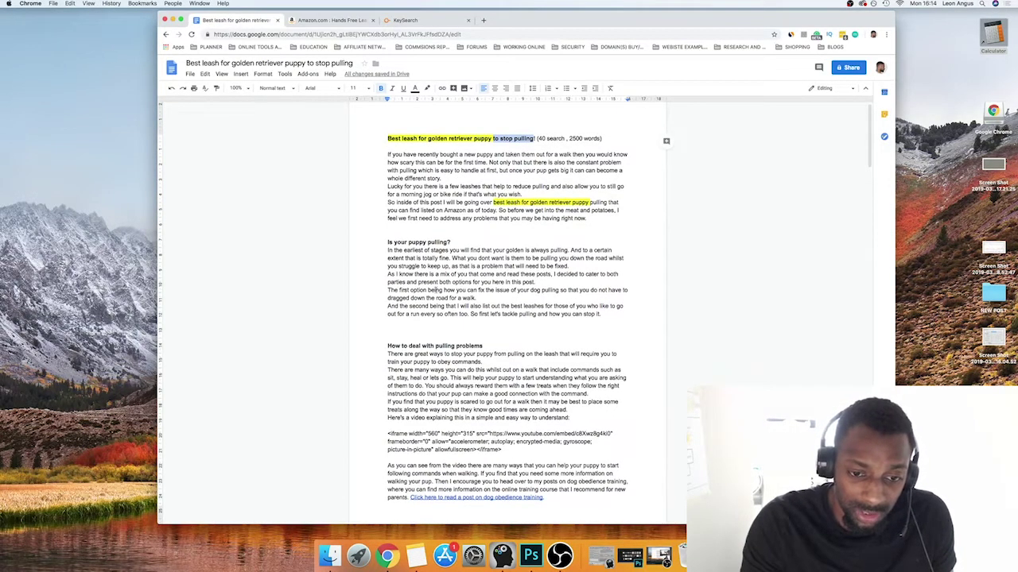
scroll(477, 285, "down", 5)
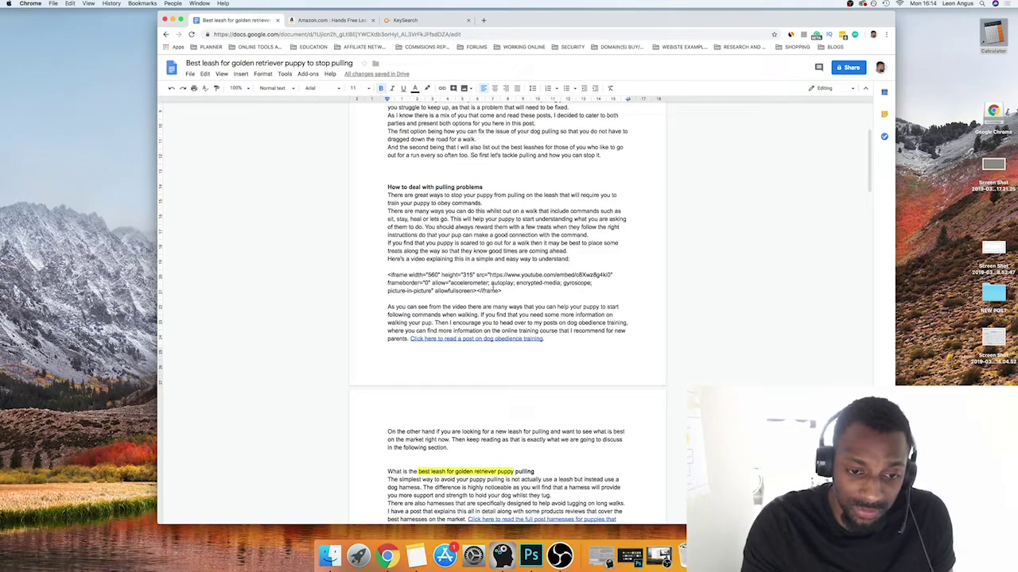
left_click_drag(502, 291, 373, 277)
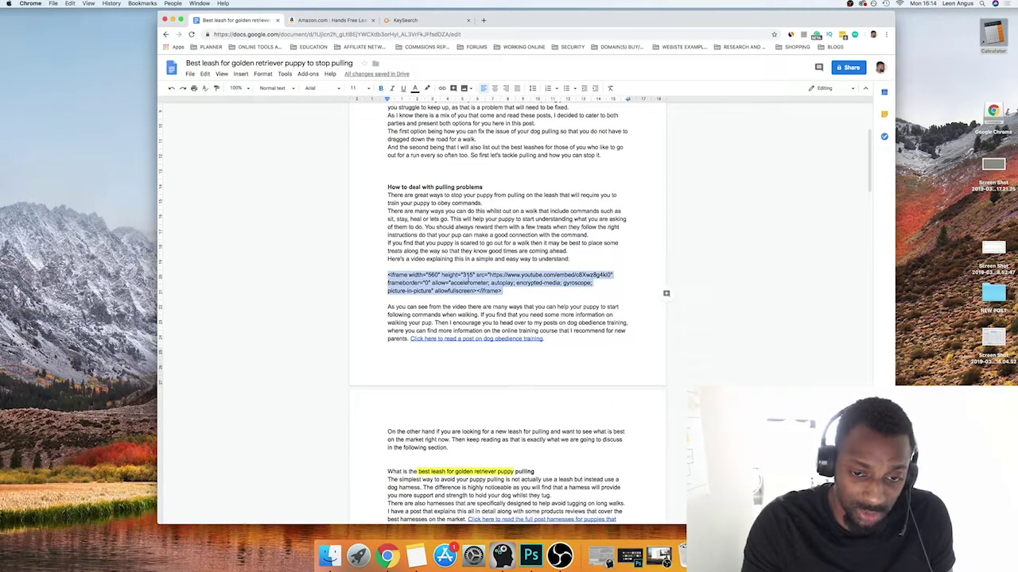
scroll(515, 282, "down", 2)
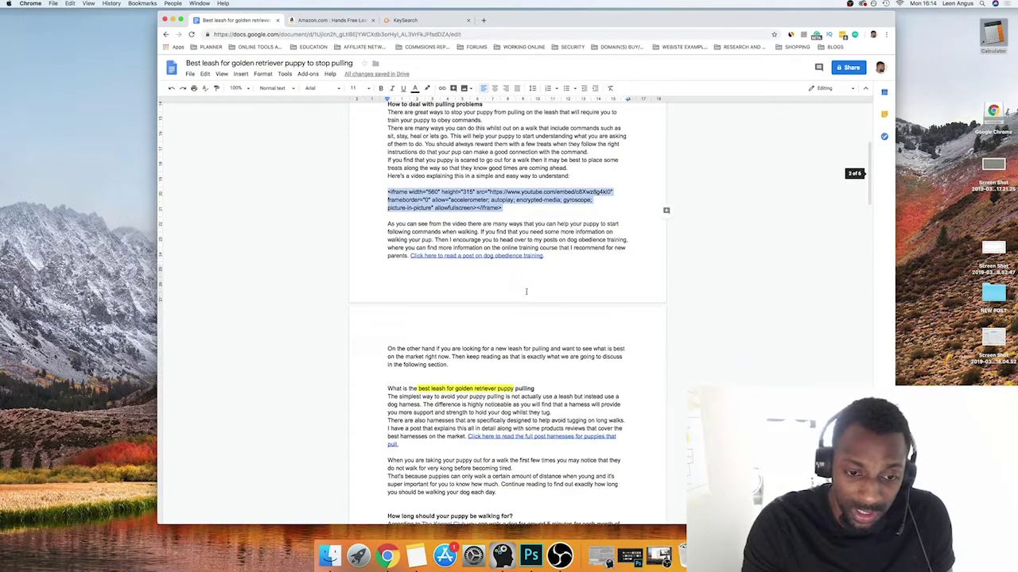
scroll(525, 291, "down", 2)
scroll(494, 367, "down", 10)
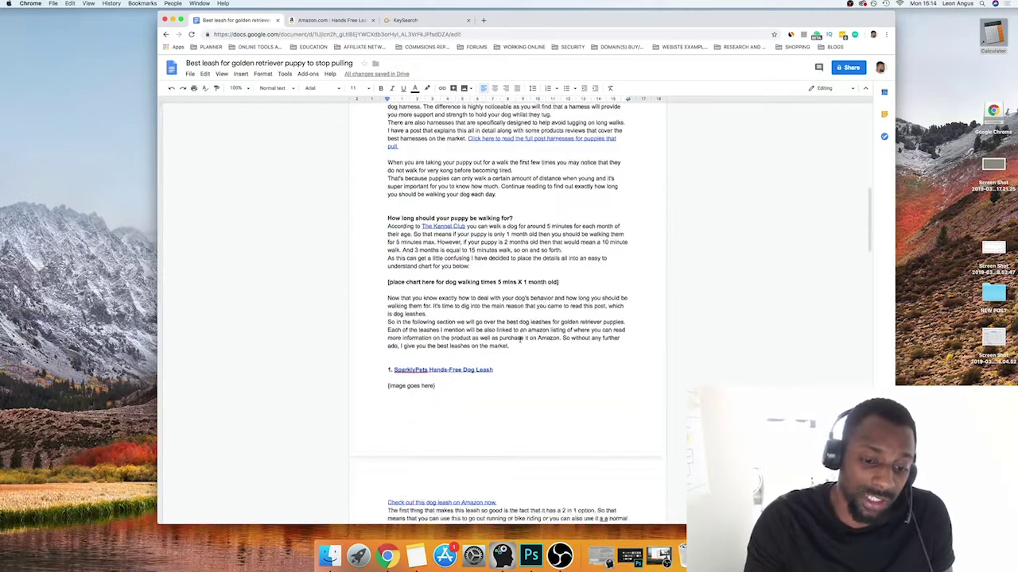
scroll(520, 340, "up", 20)
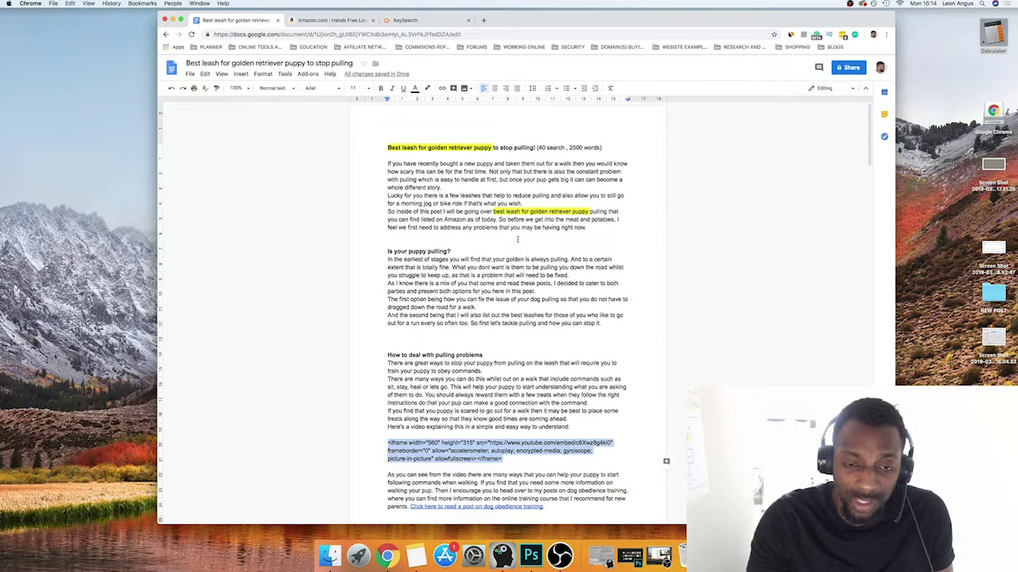
- Skim the whole article from the introduction to the conclusion to examine its structure and highlighted keyword placements
scroll(517, 247, "down", 1)
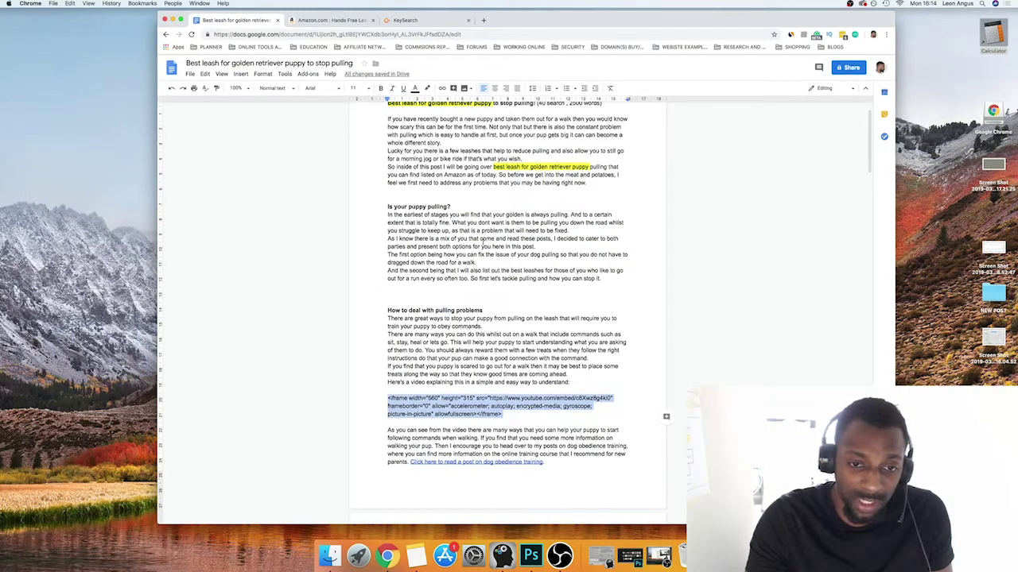
scroll(542, 268, "down", 20)
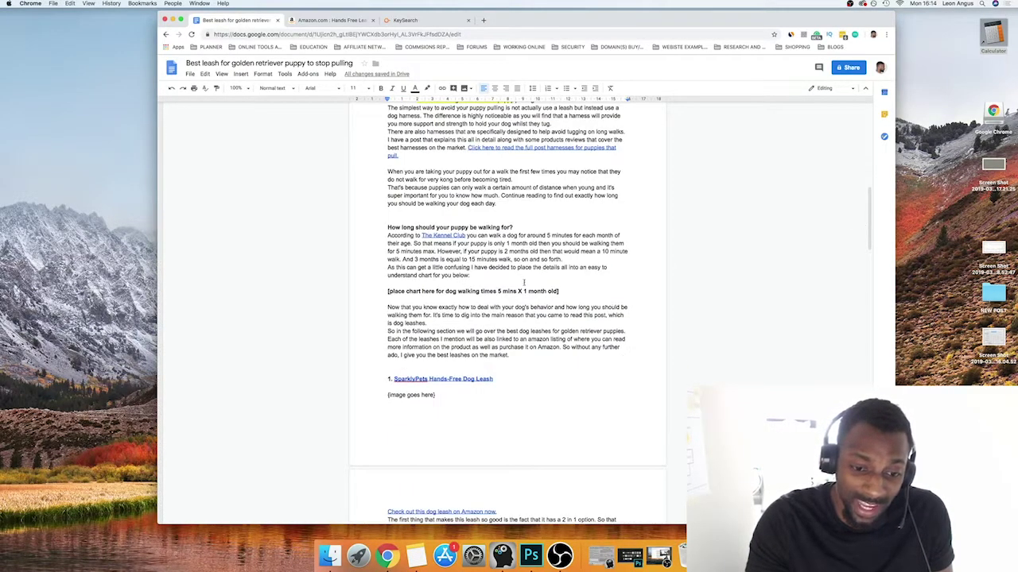
scroll(525, 275, "up", 20)
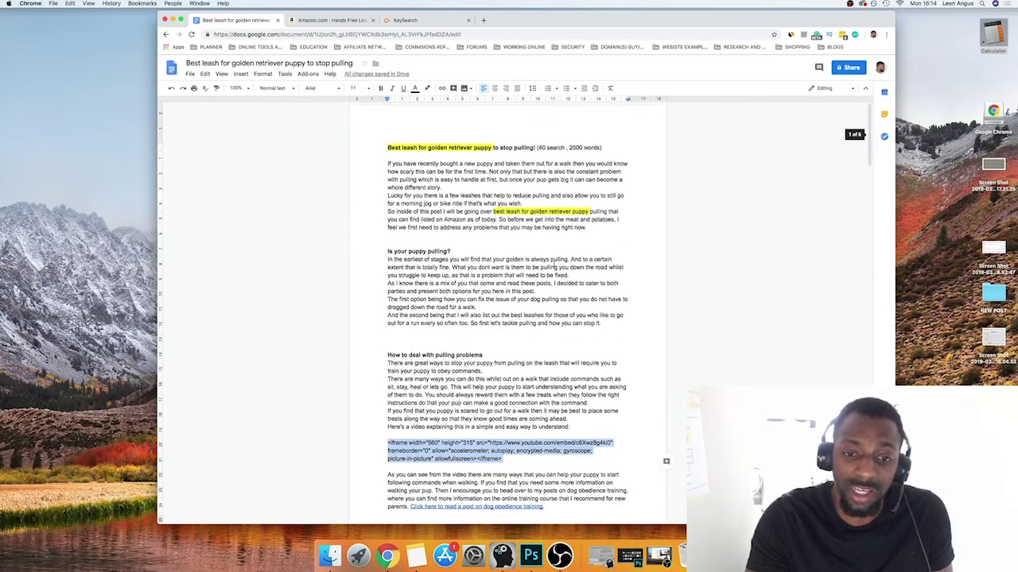
scroll(578, 286, "down", 15)
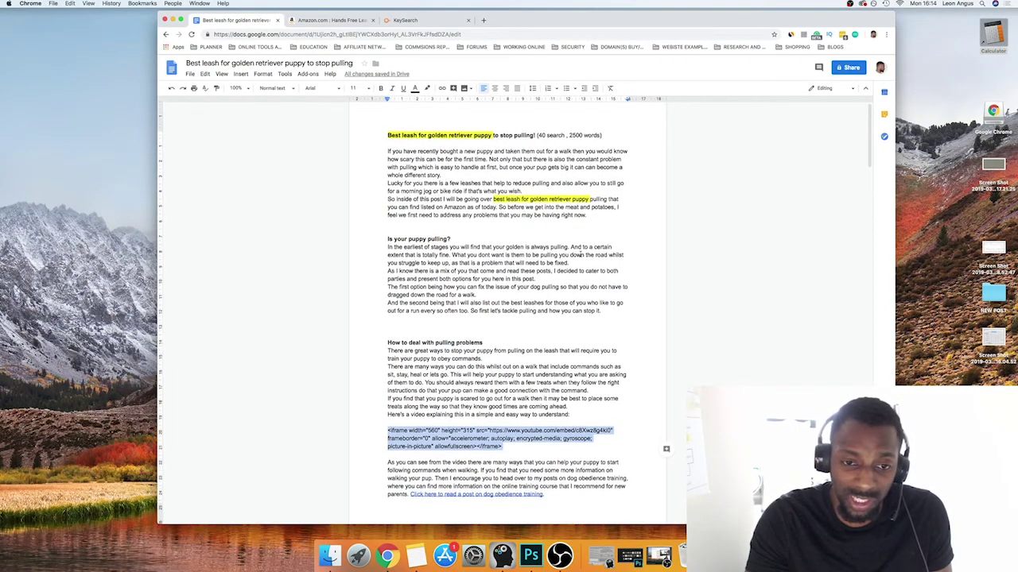
scroll(580, 253, "down", 15)
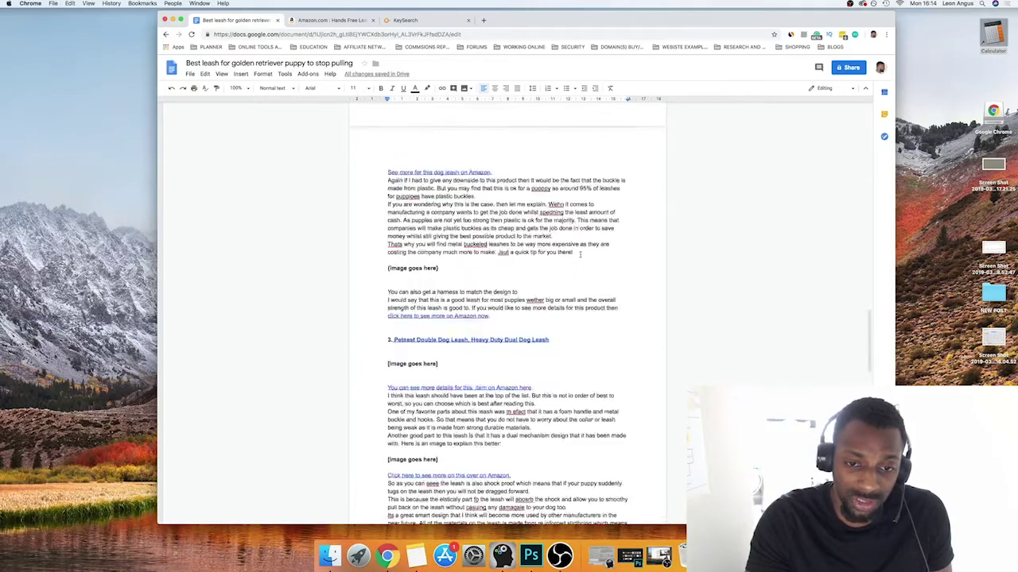
scroll(580, 255, "up", 20)
scroll(581, 254, "down", 20)
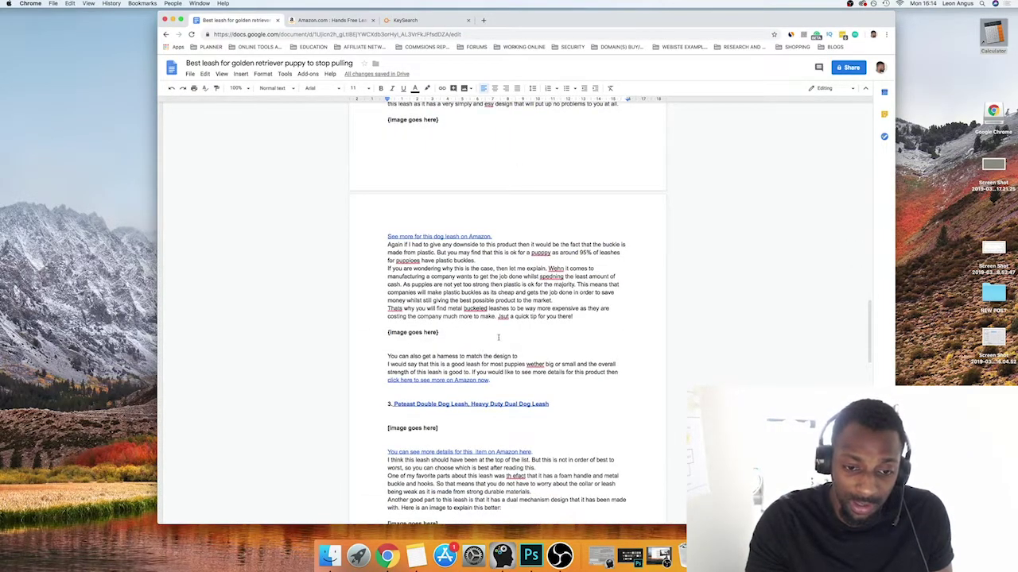
scroll(498, 337, "up", 20)
scroll(497, 326, "down", 15)
scroll(497, 326, "down", 20)
scroll(485, 326, "up", 20)
scroll(476, 328, "down", 20)
scroll(475, 329, "up", 20)
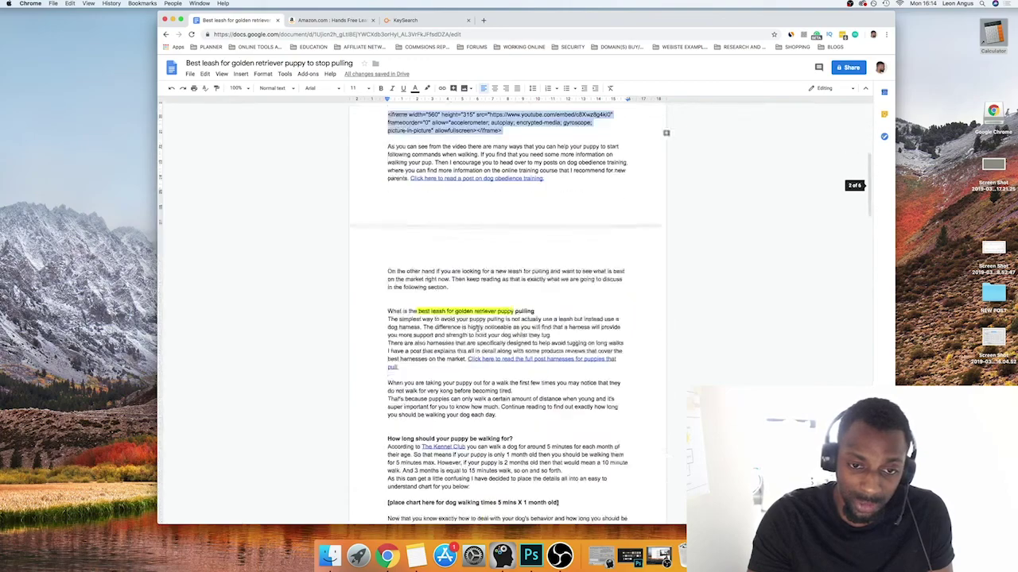
scroll(477, 328, "down", 20)
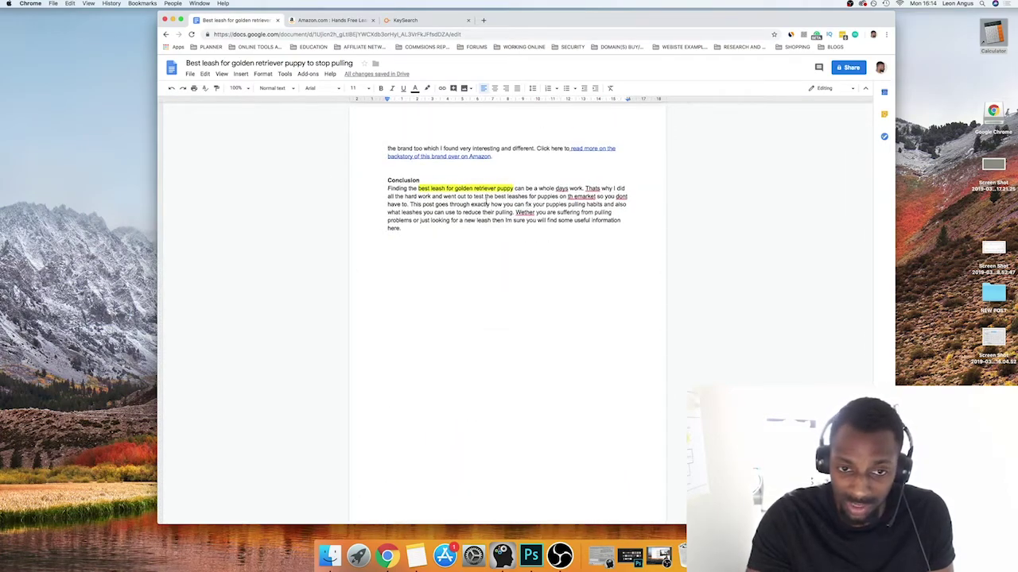
scroll(552, 238, "up", 20)
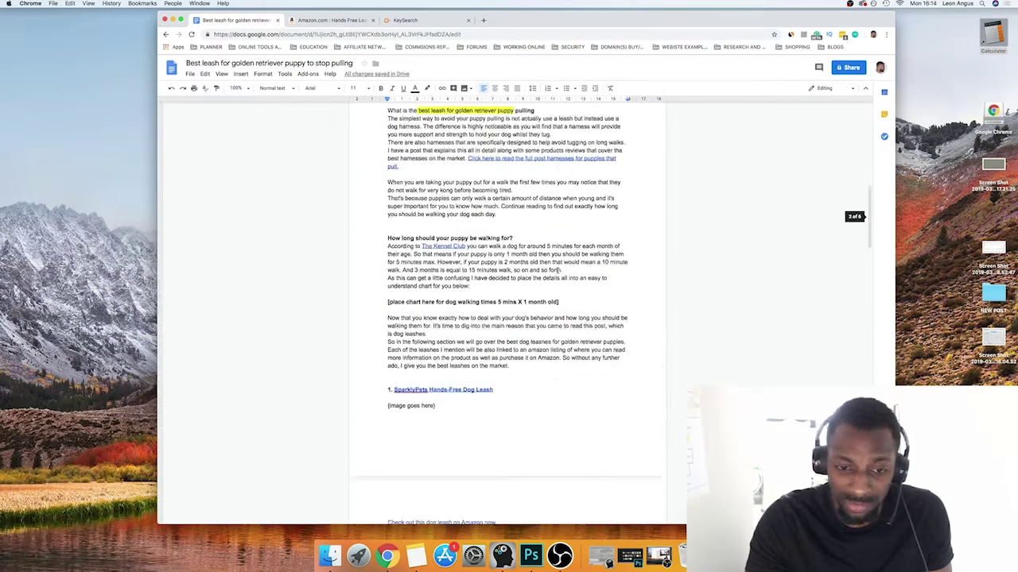
- Read the body sections on pulling problems, choosing a leash and puppy walking times, down to the first product review
scroll(554, 272, "up", 3)
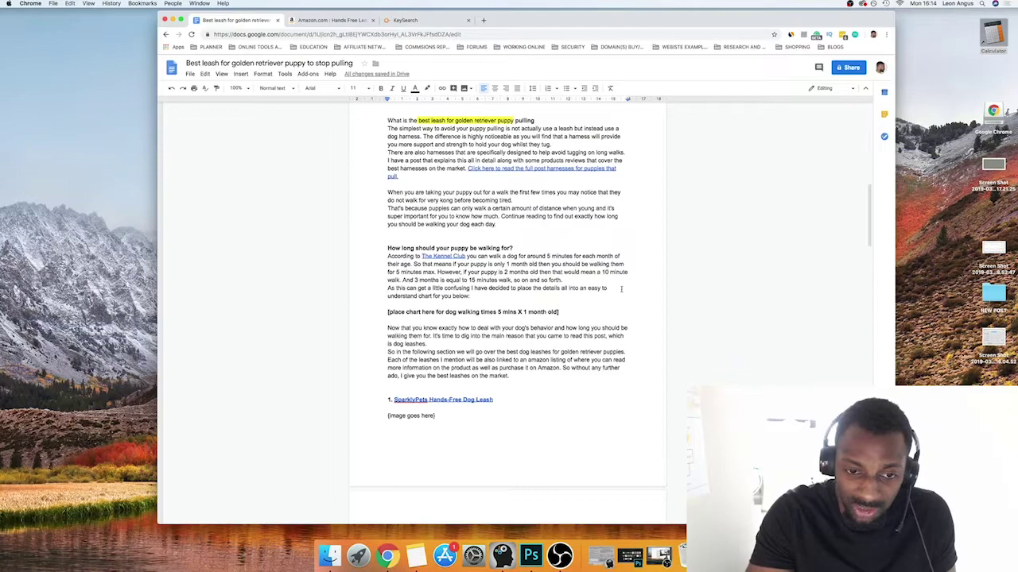
scroll(628, 291, "up", 10)
scroll(623, 287, "down", 5)
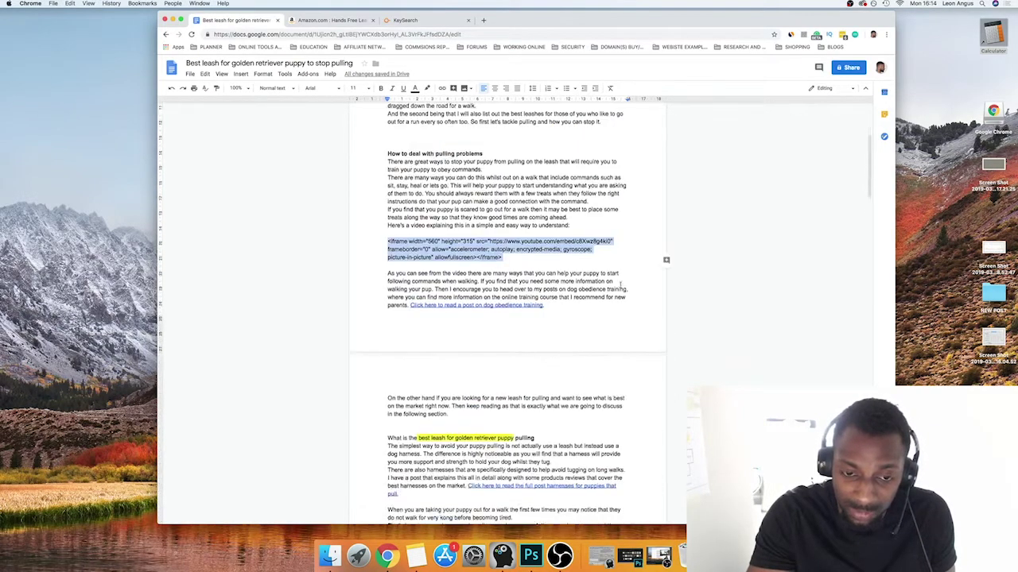
scroll(620, 285, "down", 3)
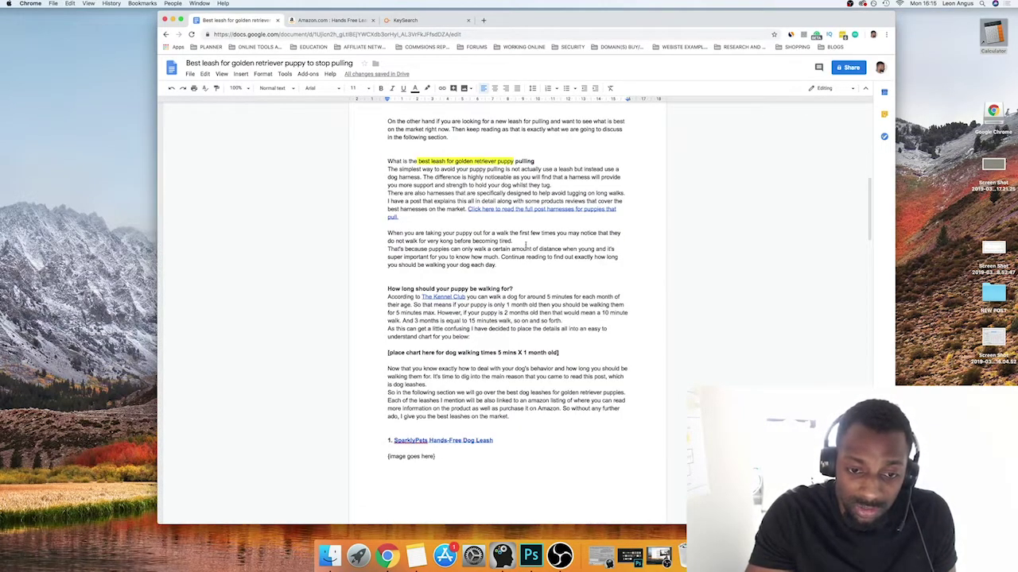
scroll(525, 242, "down", 3)
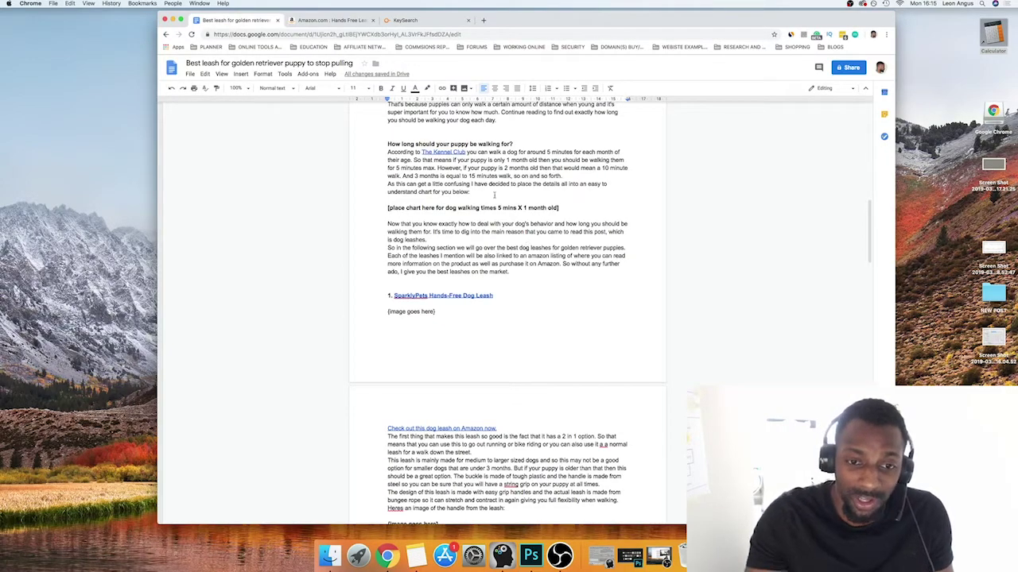
scroll(506, 180, "down", 2)
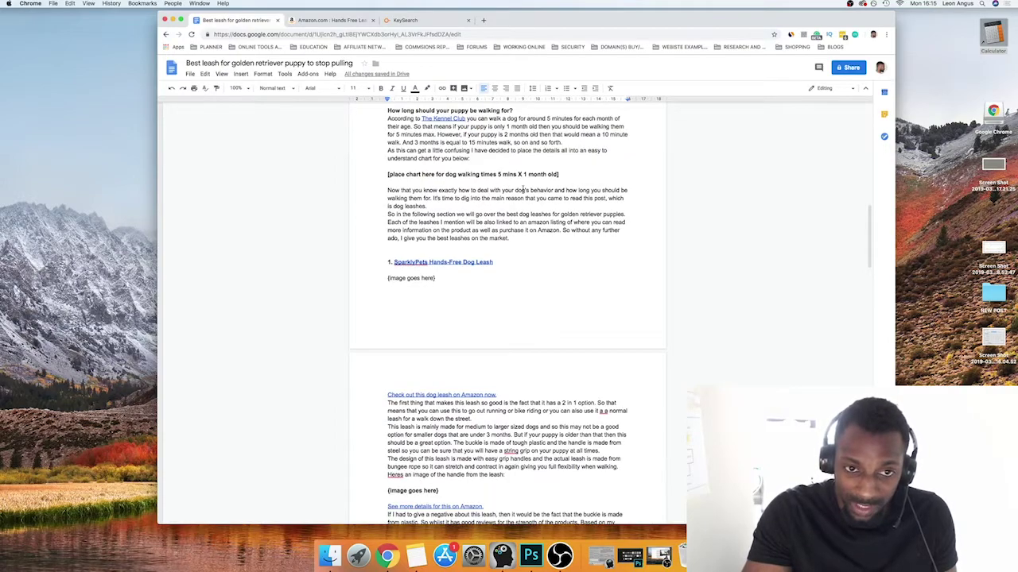
scroll(522, 190, "down", 5)
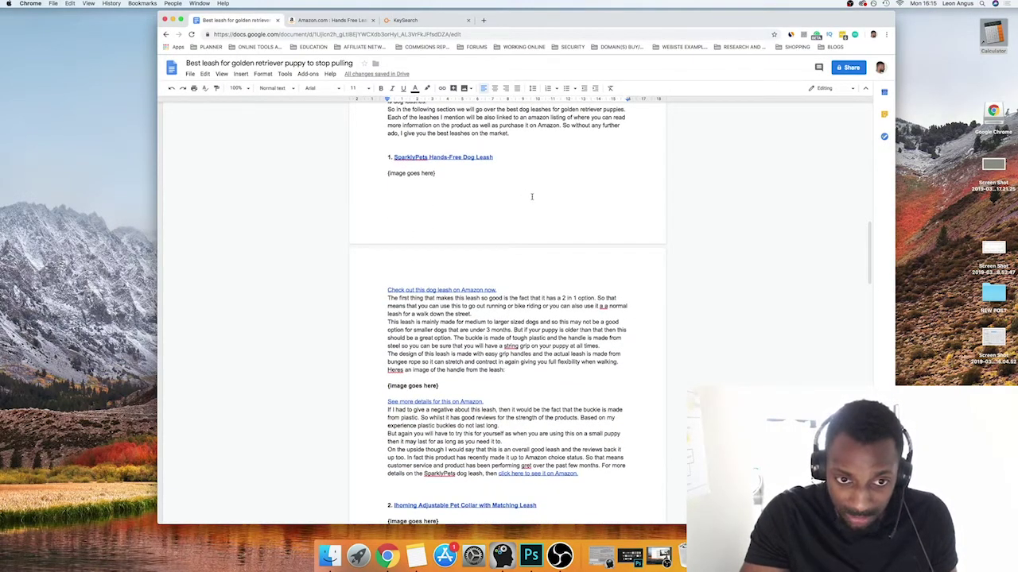
- Inspect the linked heading of the first product, SparklyPets Hands-Free Dog Leash
left_click(471, 155)
triple_click(519, 158)
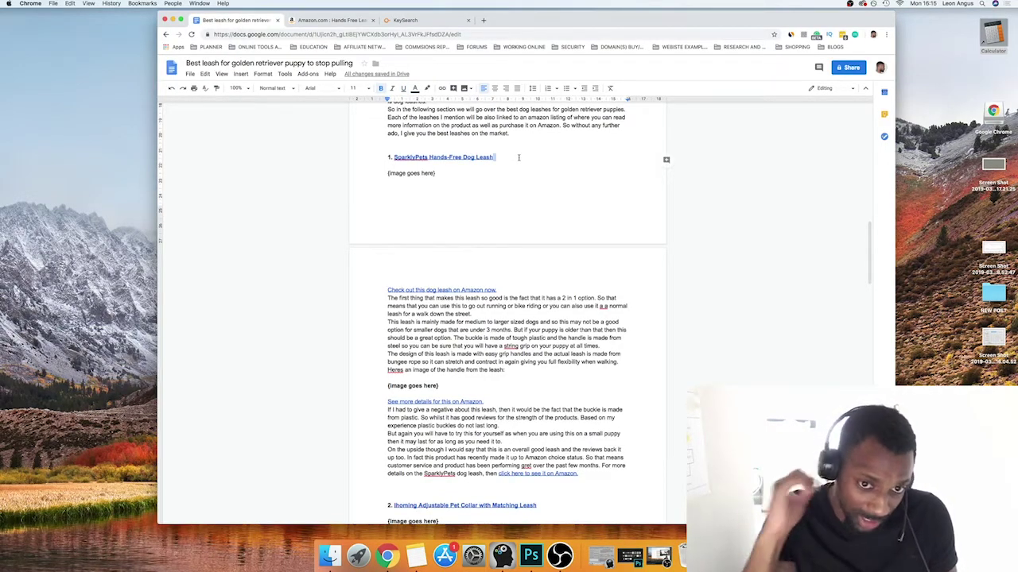
left_click(504, 157)
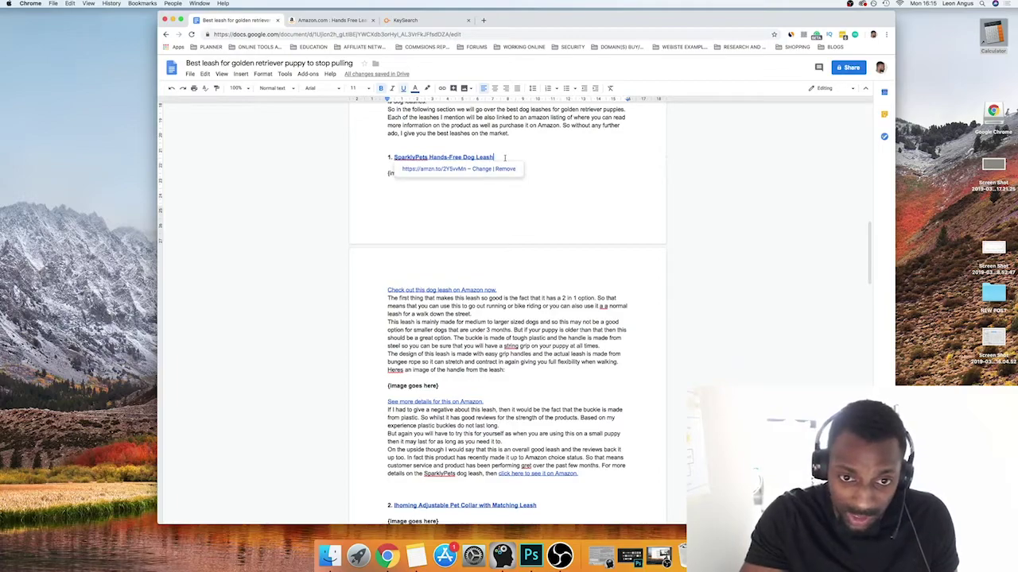
left_click(411, 150)
left_click(388, 156)
- Examine the keyword's placement in the article's title and opening paragraphs, and look over the sections below
scroll(461, 200, "up", 15)
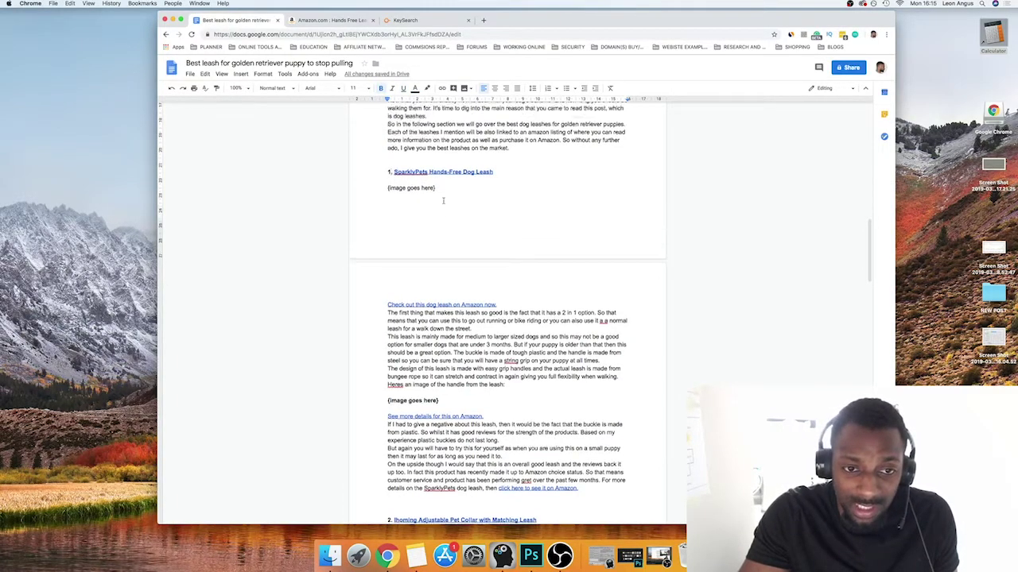
scroll(507, 208, "down", 4)
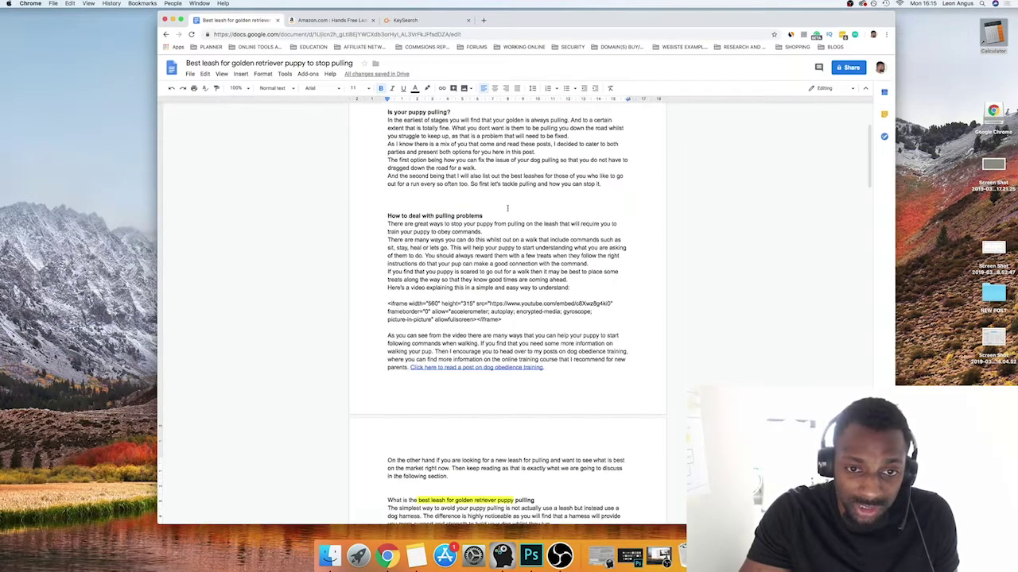
scroll(494, 229, "up", 4)
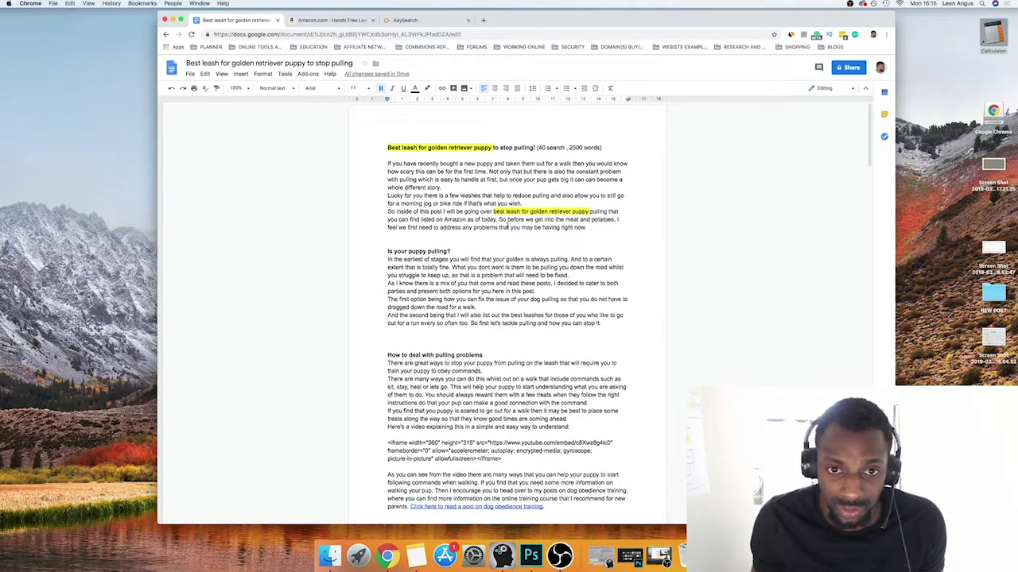
left_click_drag(399, 164, 579, 215)
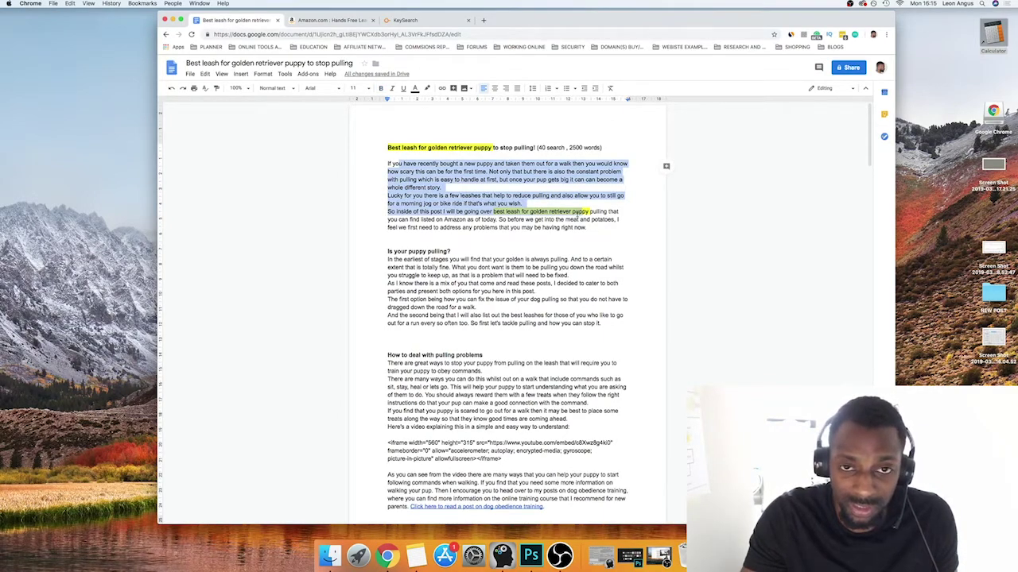
left_click(578, 213)
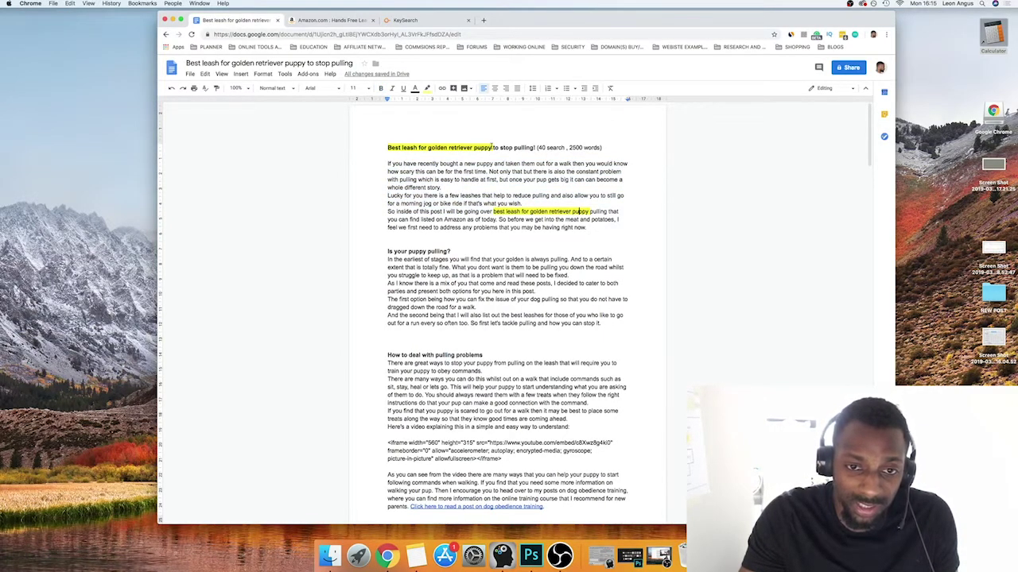
left_click_drag(492, 147, 371, 148)
left_click(465, 189)
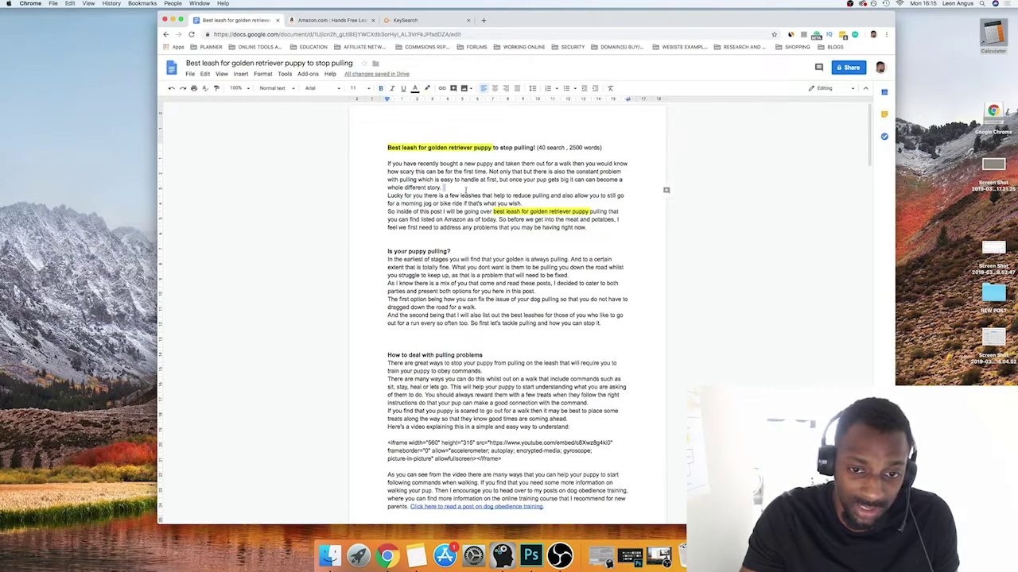
scroll(533, 225, "down", 3)
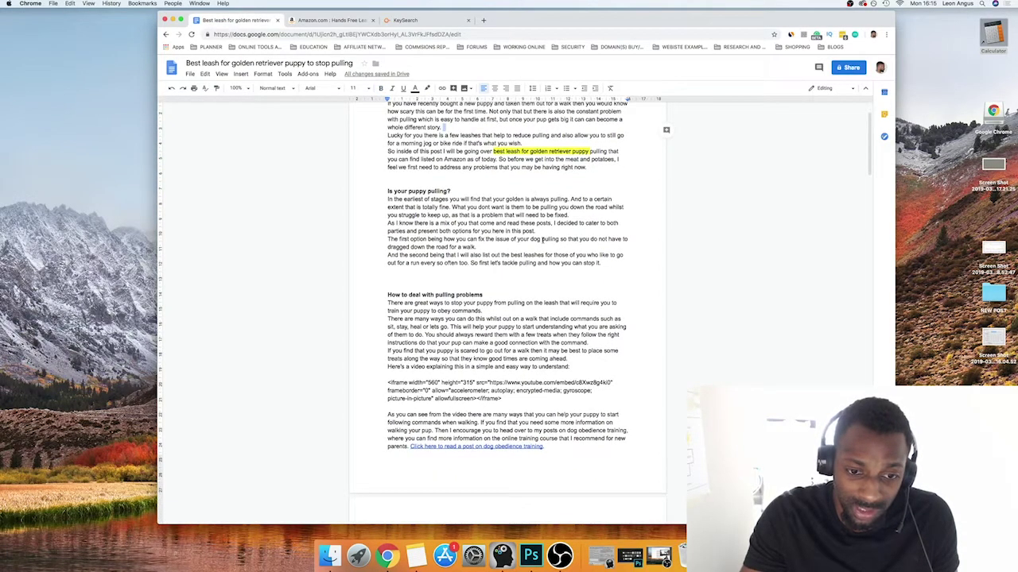
scroll(447, 181, "up", 3)
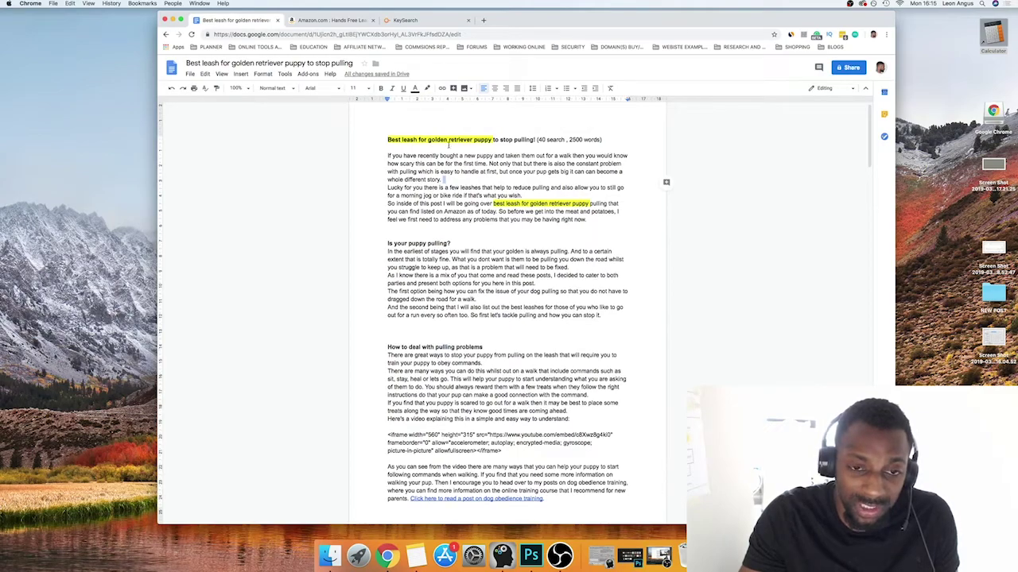
- Examine the highlighted keyword in the introduction and read the opening paragraph against the sections that follow
left_click_drag(492, 204, 589, 204)
left_click(589, 204)
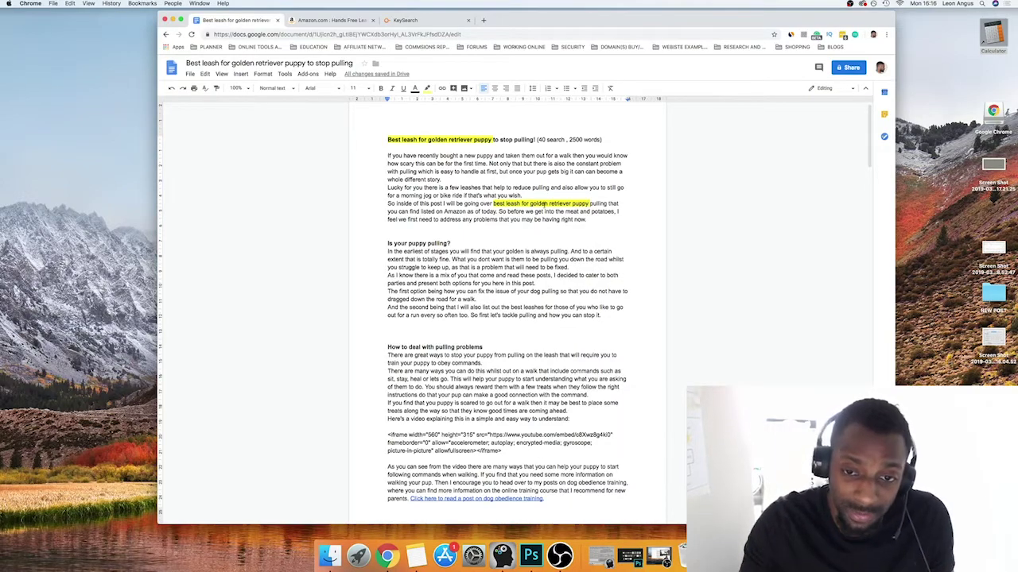
scroll(545, 213, "down", 1)
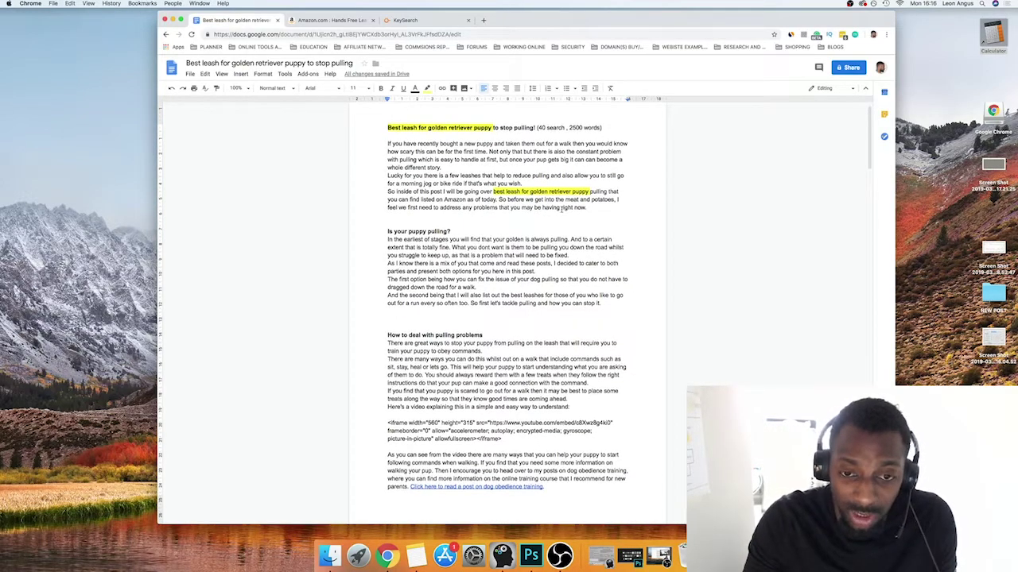
scroll(561, 208, "down", 5)
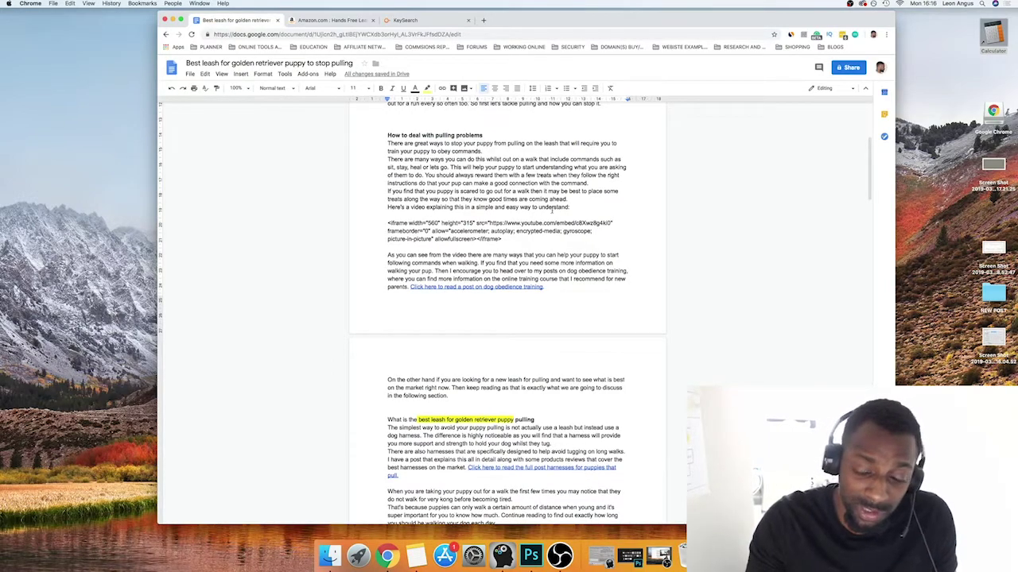
scroll(551, 210, "up", 5)
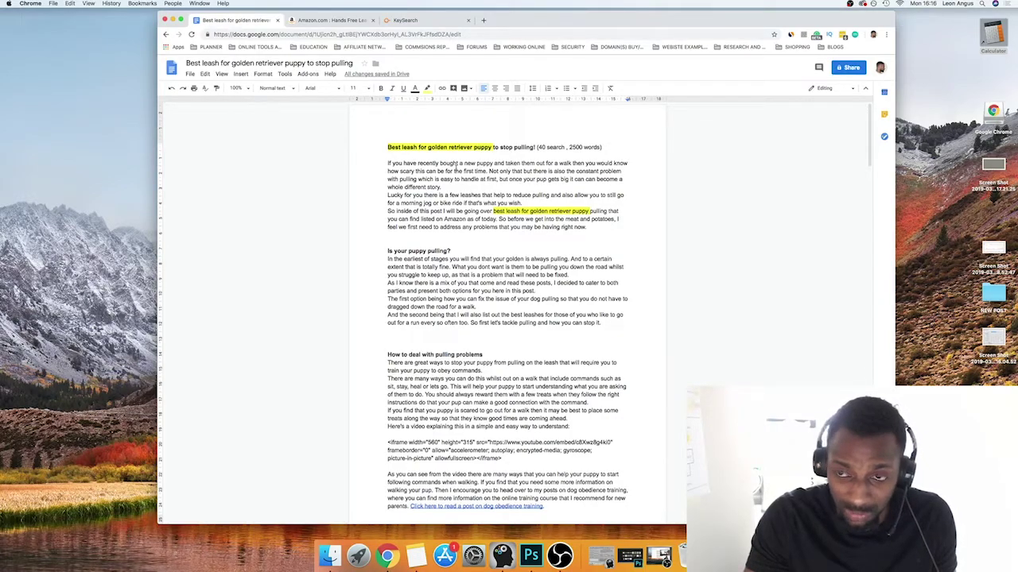
left_click_drag(387, 164, 512, 184)
left_click(516, 191)
scroll(501, 199, "down", 3)
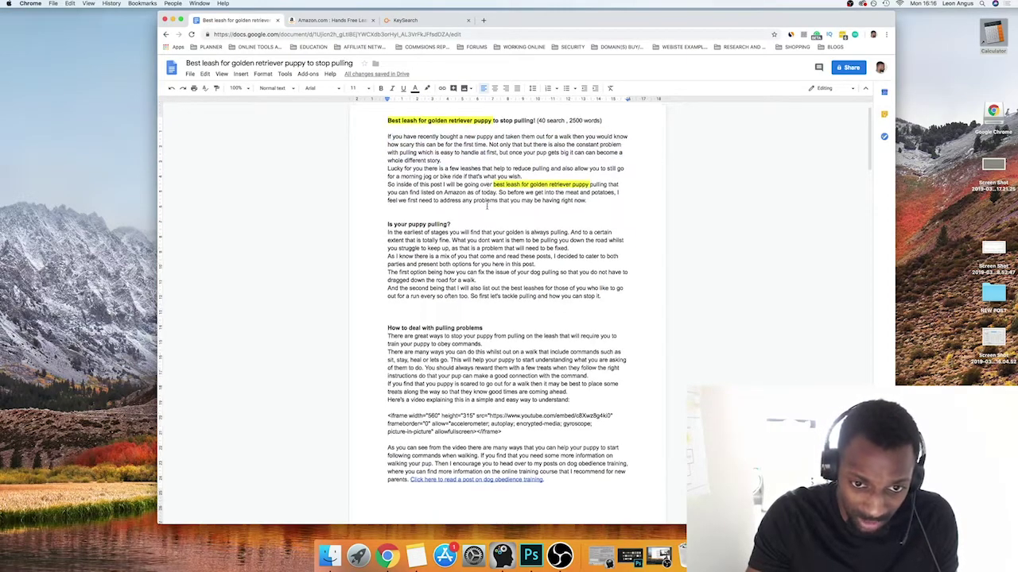
- Check the article's total word count
scroll(485, 205, "down", 2)
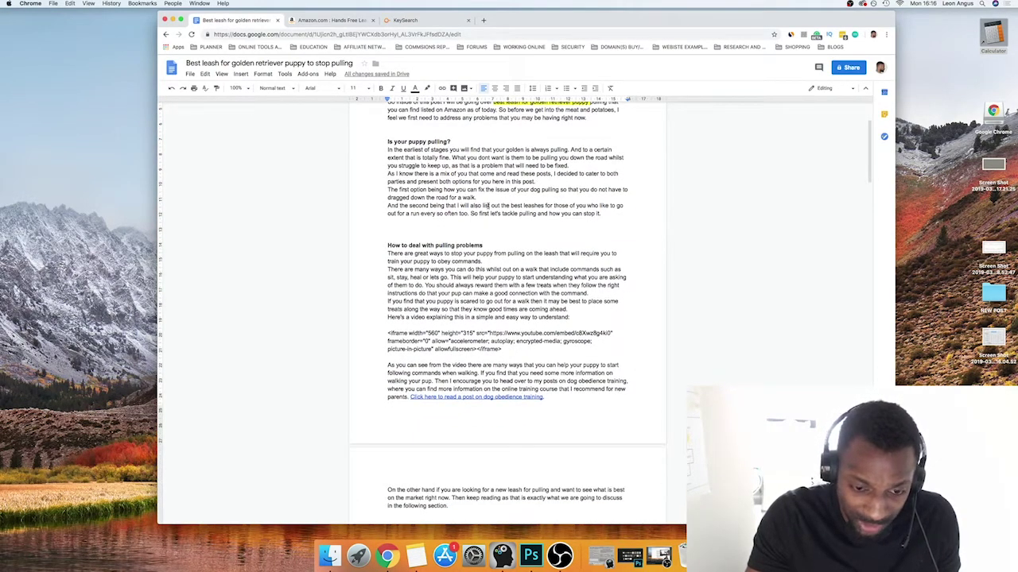
key("super+shift+c")
left_click_drag(565, 276, 582, 298)
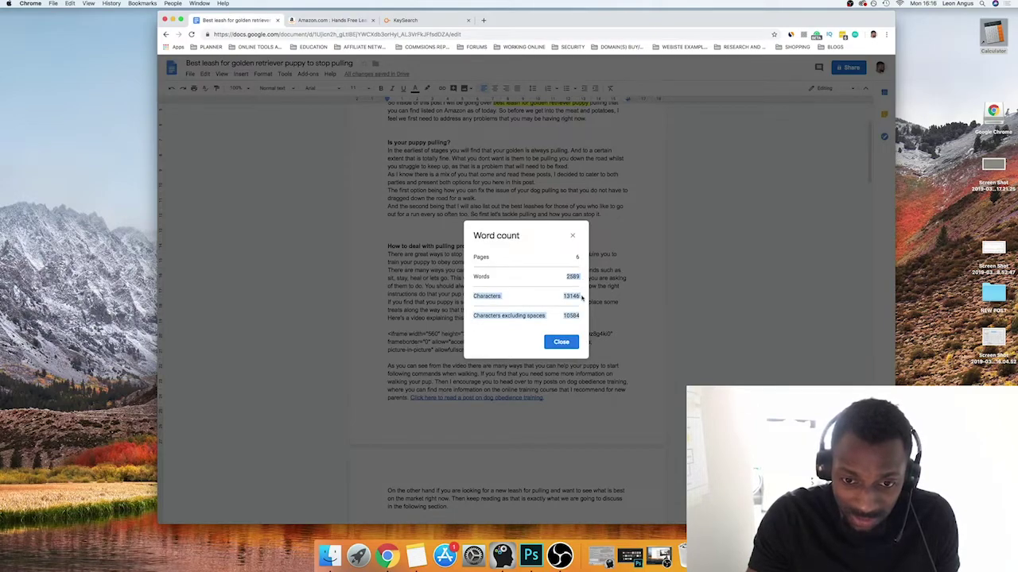
left_click(571, 236)
scroll(477, 255, "down", 1)
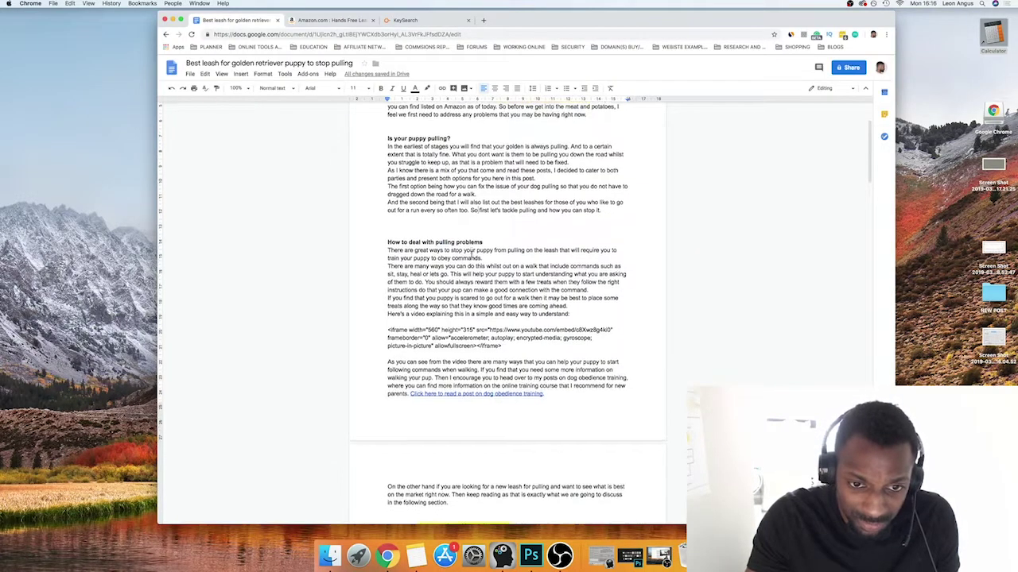
- Compare the article title with the section headings "Is your puppy pulling?" and "How to deal with pulling problems"
scroll(475, 254, "up", 5)
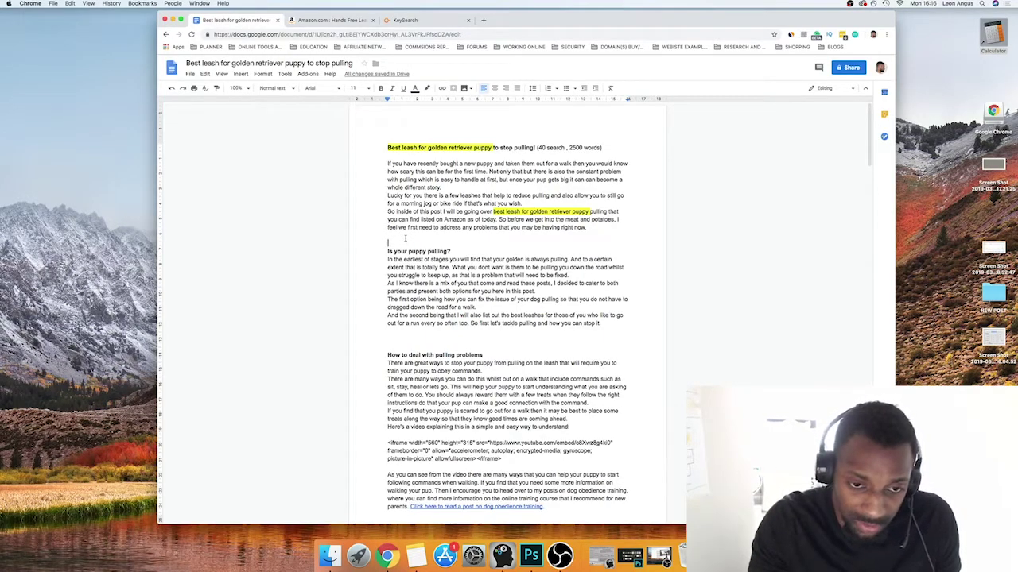
left_click_drag(453, 250, 387, 251)
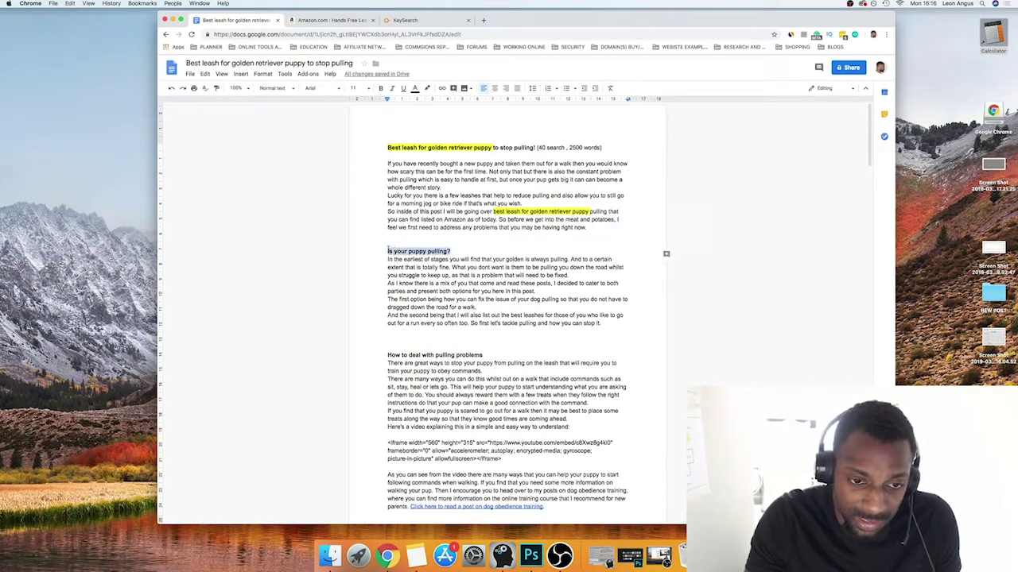
left_click_drag(387, 148, 538, 149)
left_click_drag(454, 251, 382, 251)
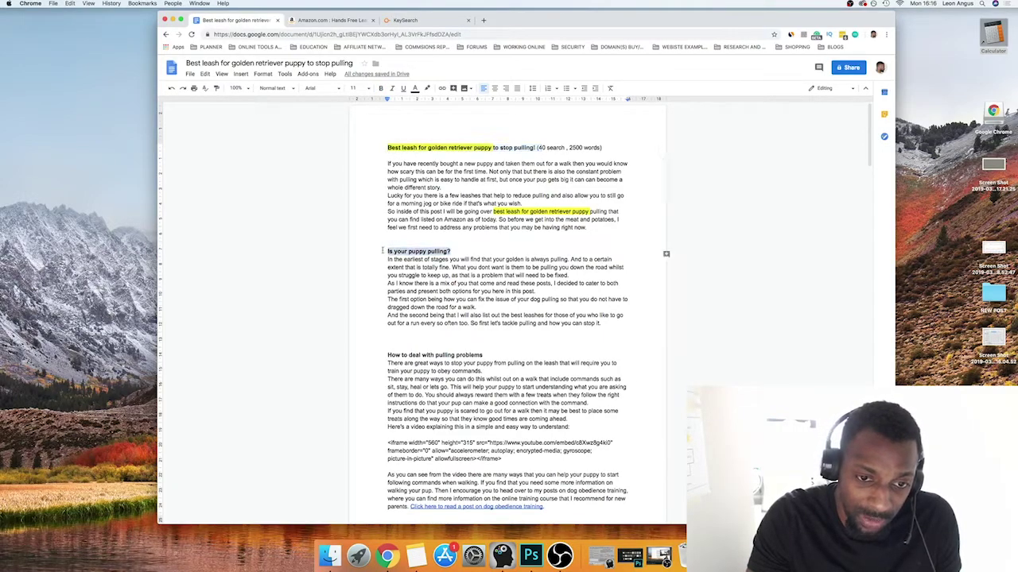
scroll(451, 219, "down", 2)
left_click(452, 218)
left_click_drag(452, 219, 385, 220)
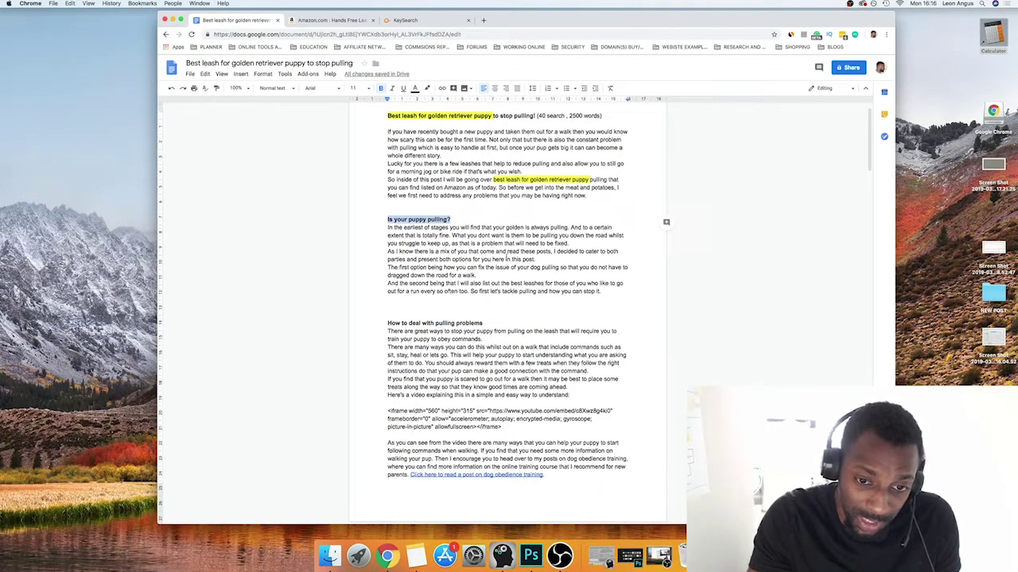
left_click_drag(483, 323, 386, 323)
- Make the whole heading "What is the best leash for golden retriever puppy pulling" bold
scroll(476, 286, "down", 5)
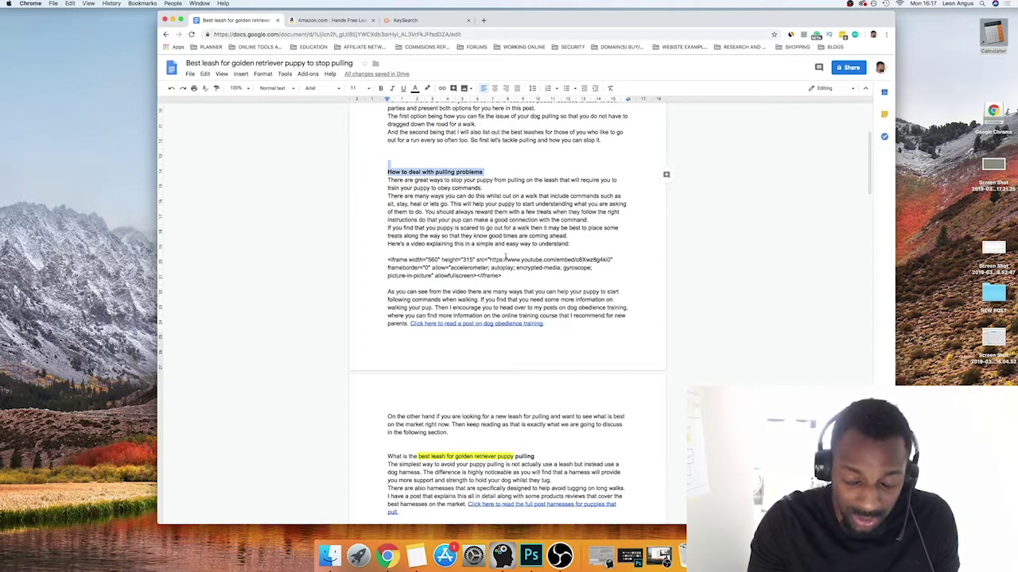
scroll(505, 257, "down", 3)
left_click_drag(387, 324, 515, 325)
key("super+b")
scroll(509, 334, "down", 2)
left_click(497, 348)
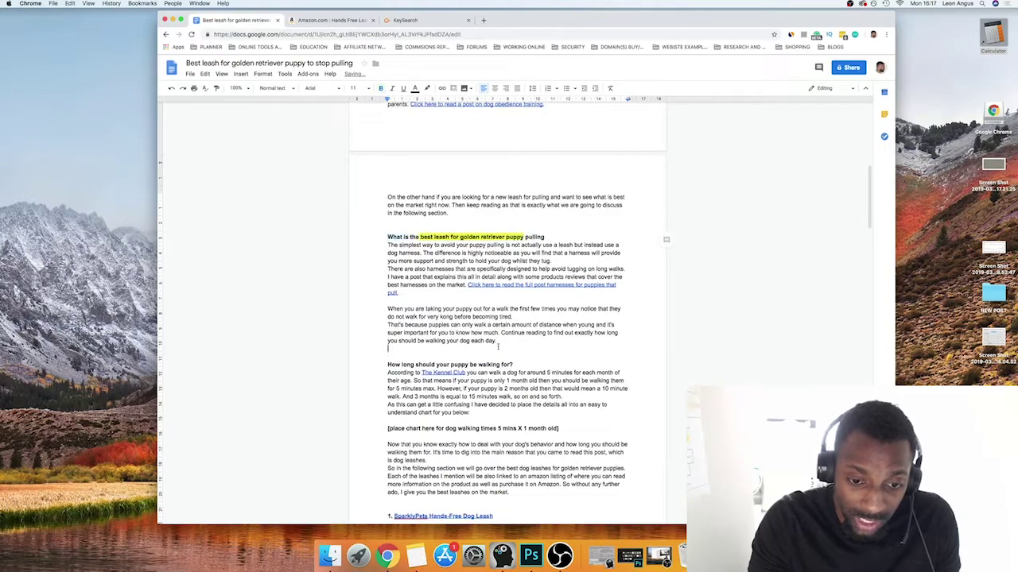
- Look over the puppy walking section down to the first product, and re-examine the introduction and title
scroll(498, 344, "down", 3)
scroll(482, 366, "down", 3)
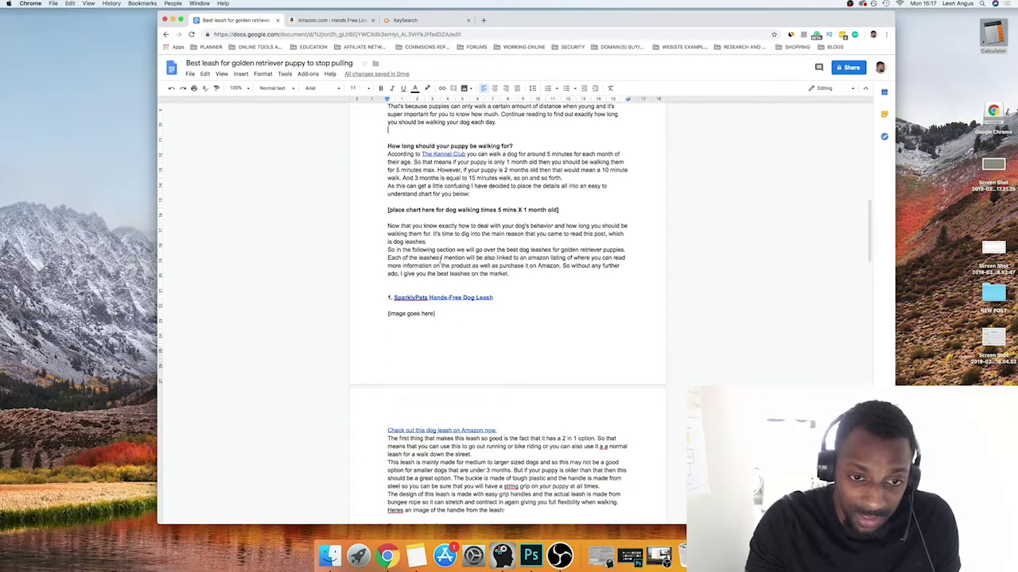
scroll(440, 258, "up", 15)
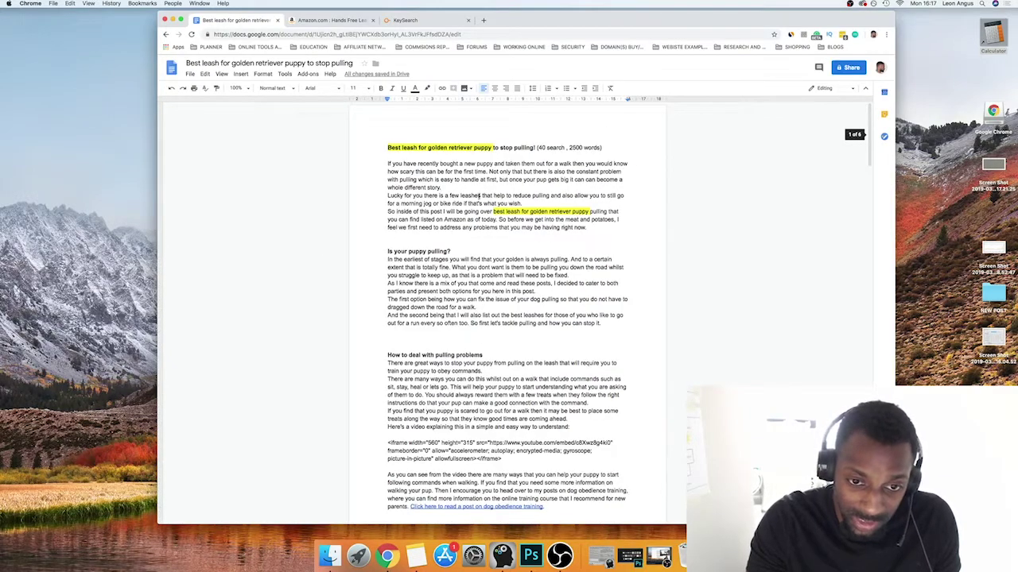
left_click_drag(419, 164, 596, 235)
left_click(455, 179)
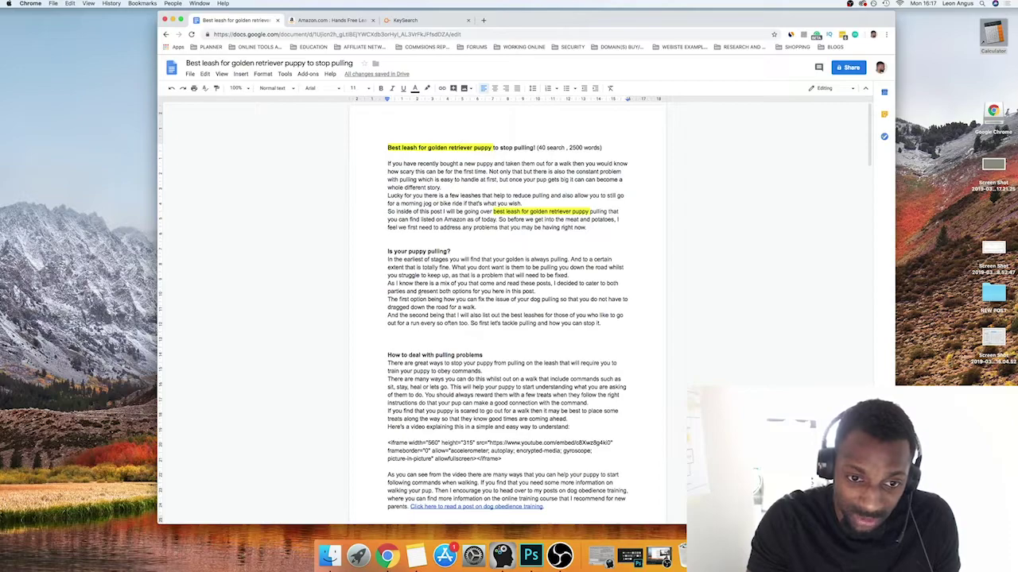
left_click(397, 147)
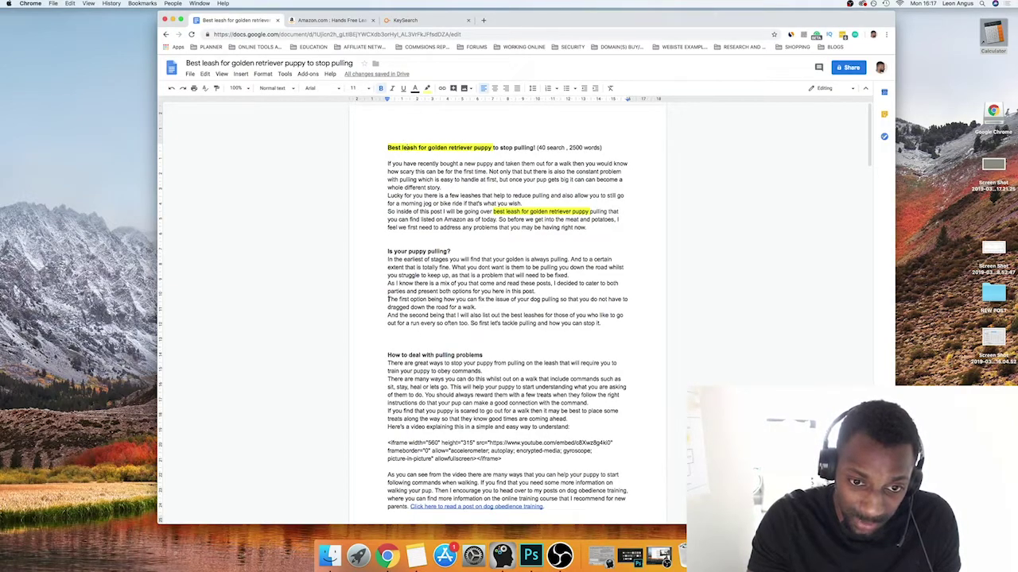
- Examine the text blocks of the introduction and the "Is your puppy pulling?" section
scroll(554, 220, "down", 1)
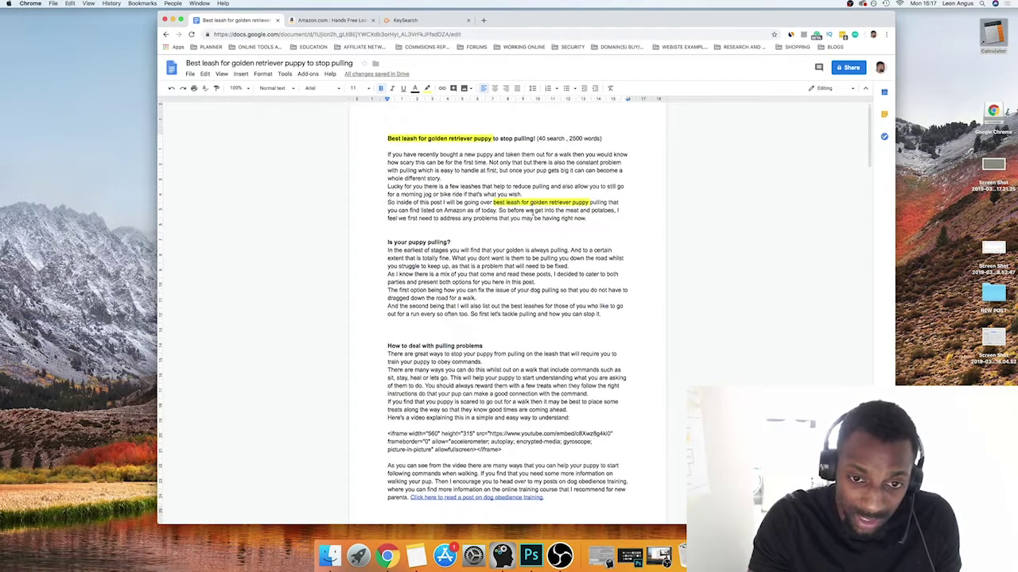
left_click_drag(388, 139, 515, 208)
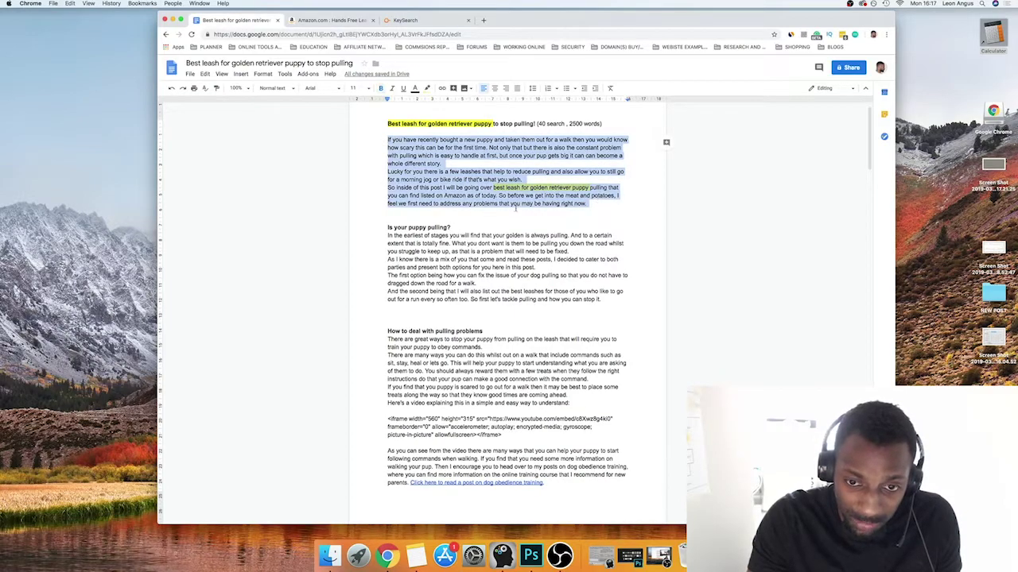
scroll(560, 188, "down", 4)
left_click_drag(388, 145, 586, 213)
scroll(584, 205, "up", 3)
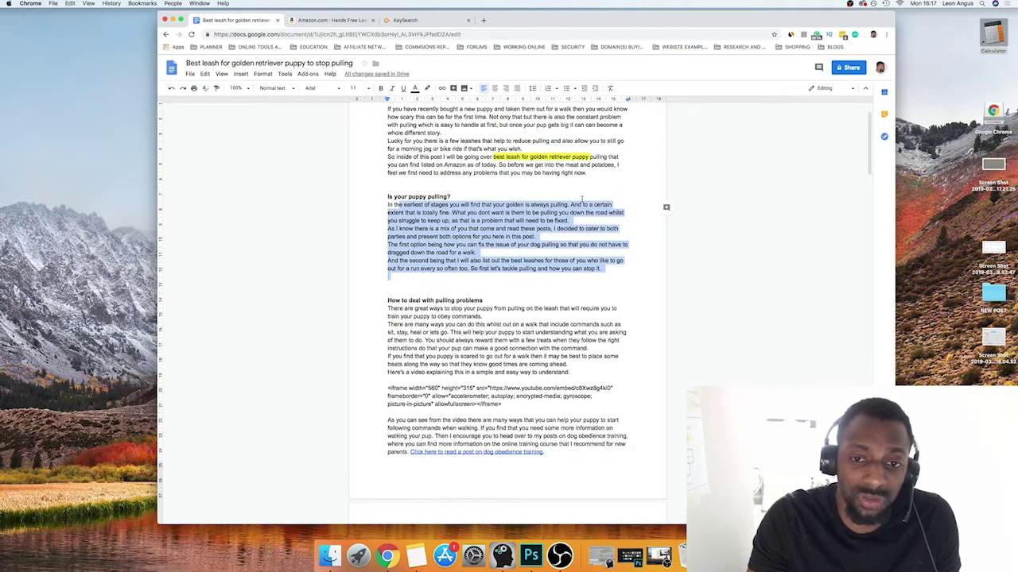
scroll(582, 198, "up", 3)
left_click(587, 227)
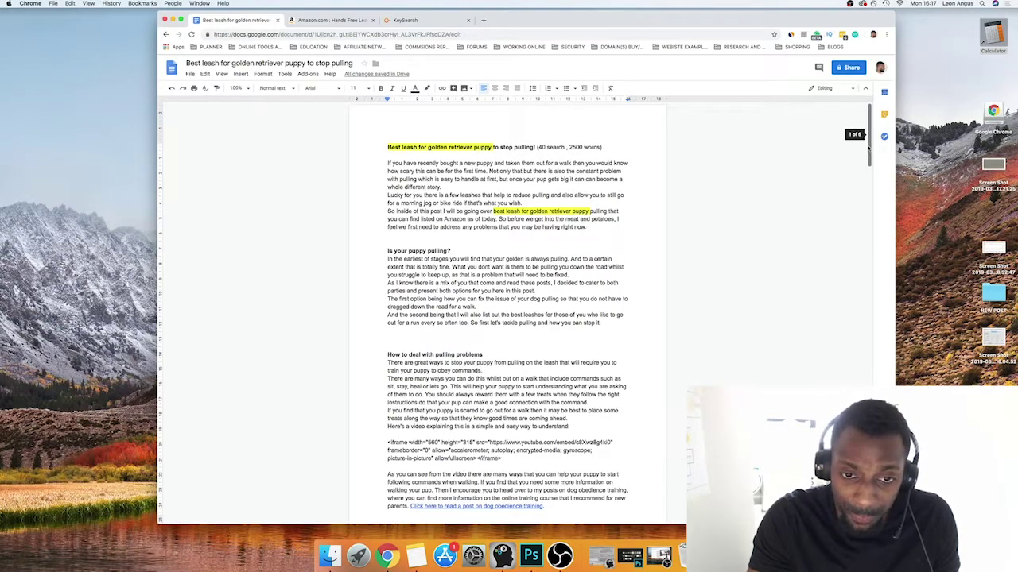
left_click_drag(868, 148, 868, 151)
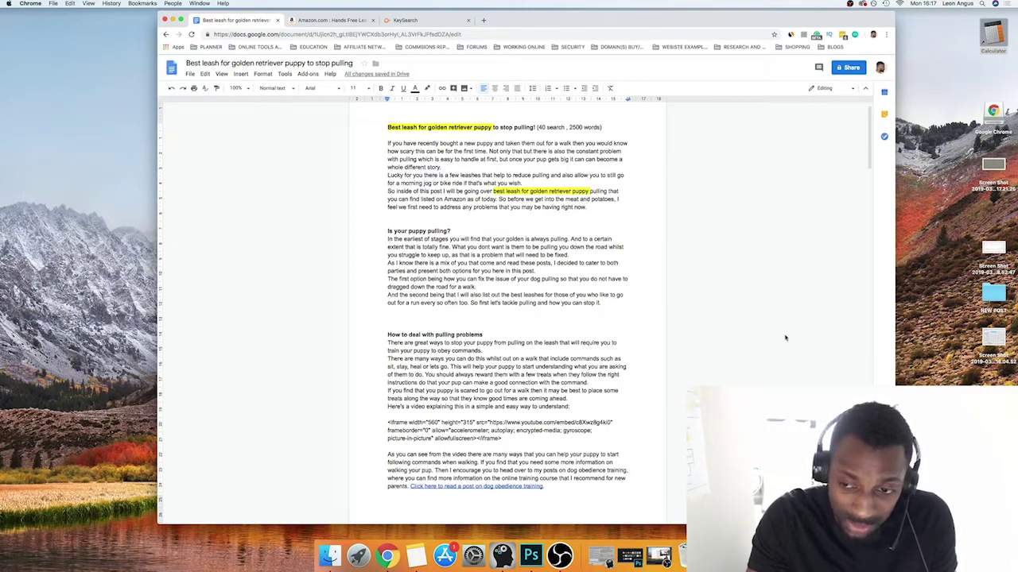
- Inspect the Amazon link on the SparklyPets Hands-Free Dog Leash heading and look over the second product's review
left_click_drag(870, 153, 871, 246)
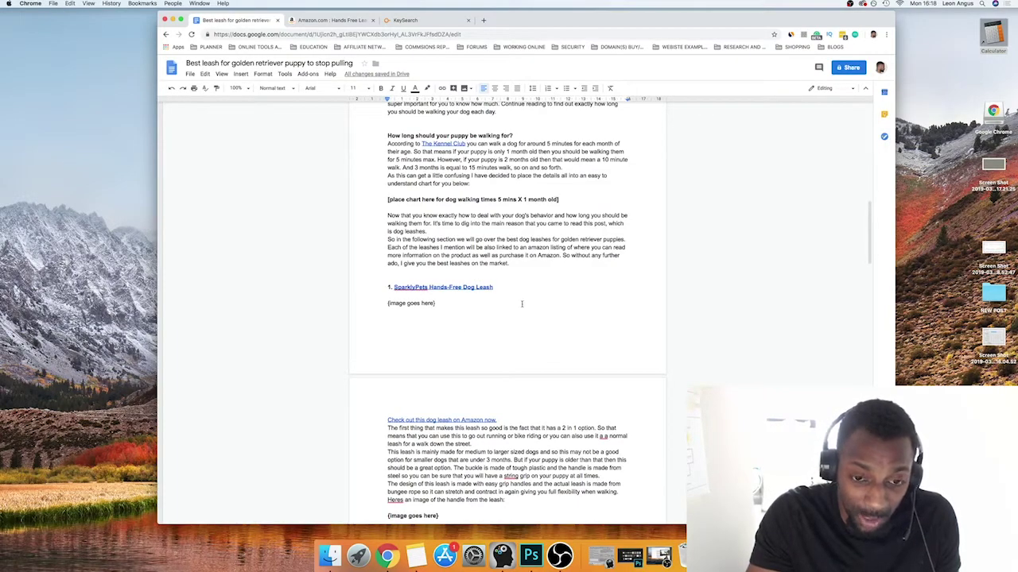
left_click(455, 288)
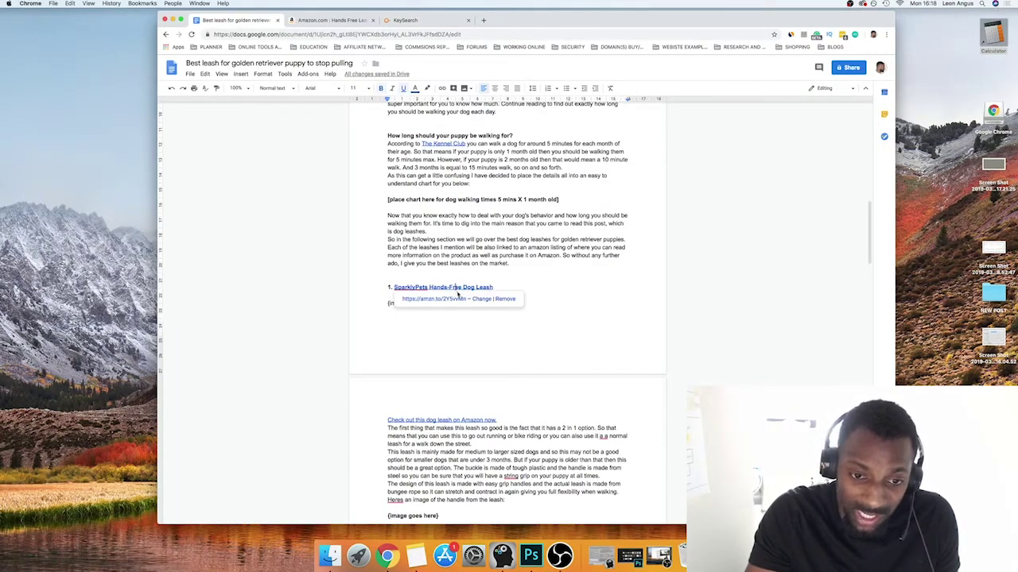
left_click_drag(870, 266, 861, 317)
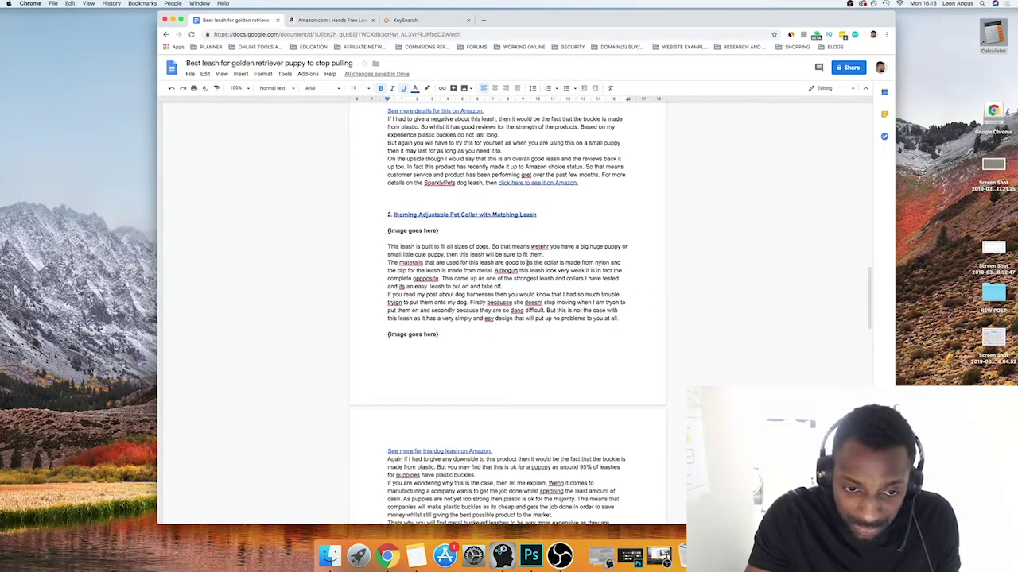
left_click_drag(865, 295, 854, 222)
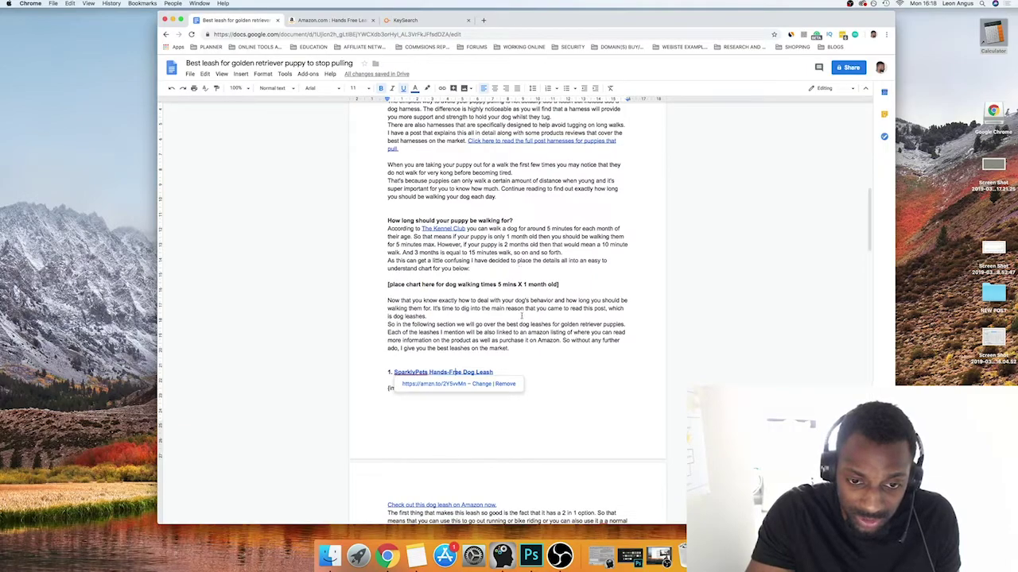
left_click(497, 332)
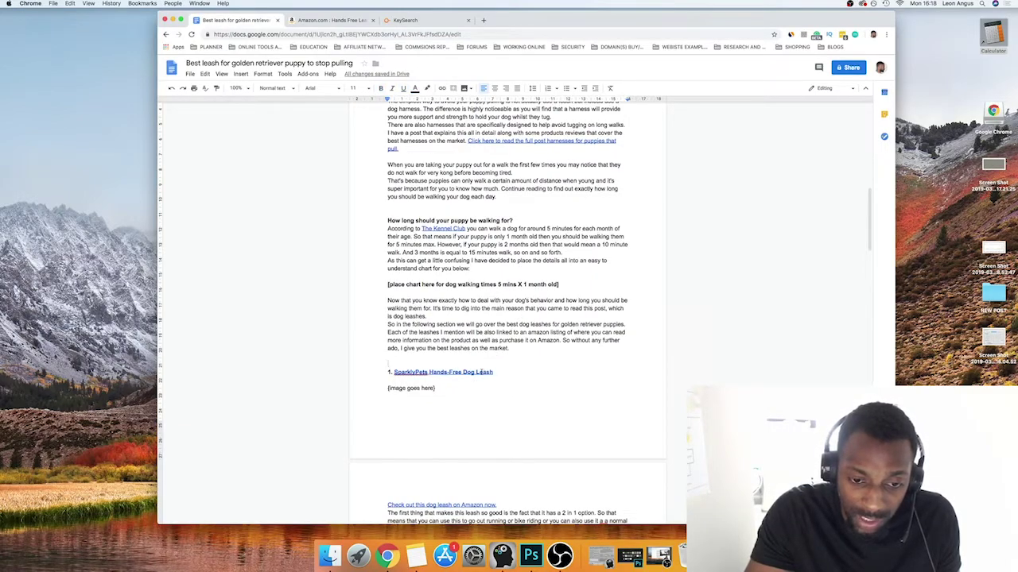
- Examine the dog walking times chart placeholder and the embedded YouTube video code in the pulling problems section
left_click_drag(387, 284, 560, 285)
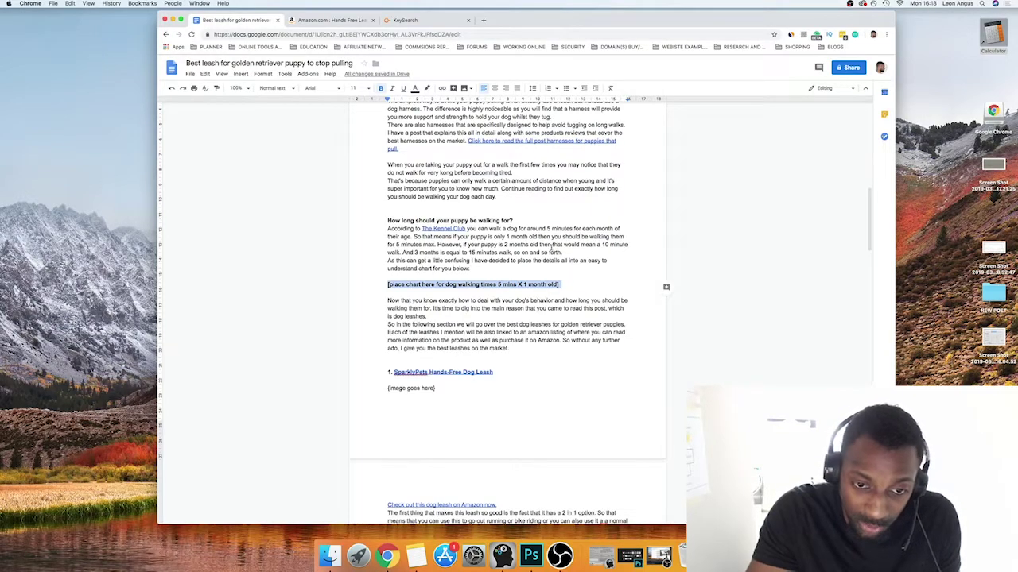
scroll(533, 258, "up", 10)
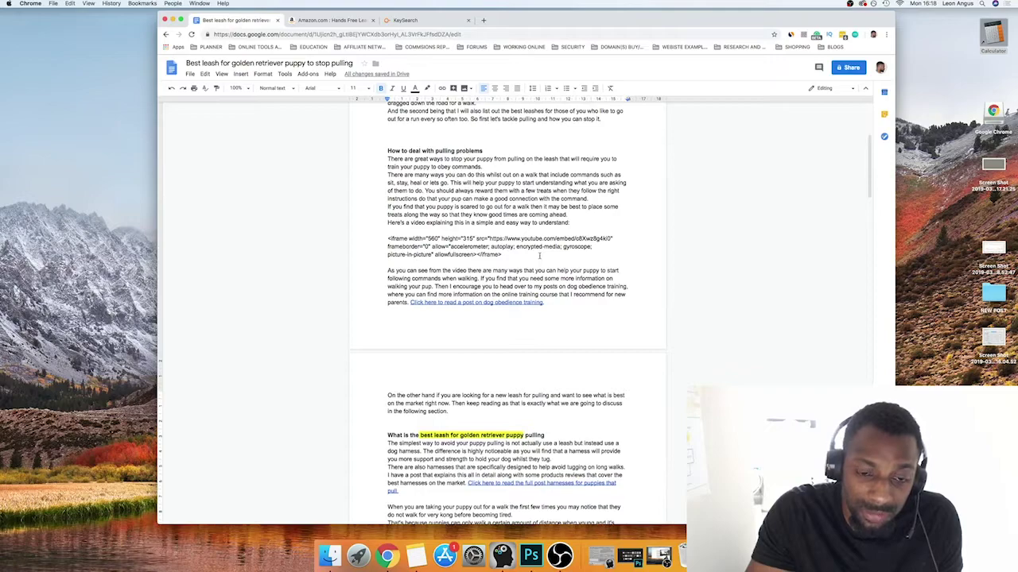
scroll(539, 255, "down", 10)
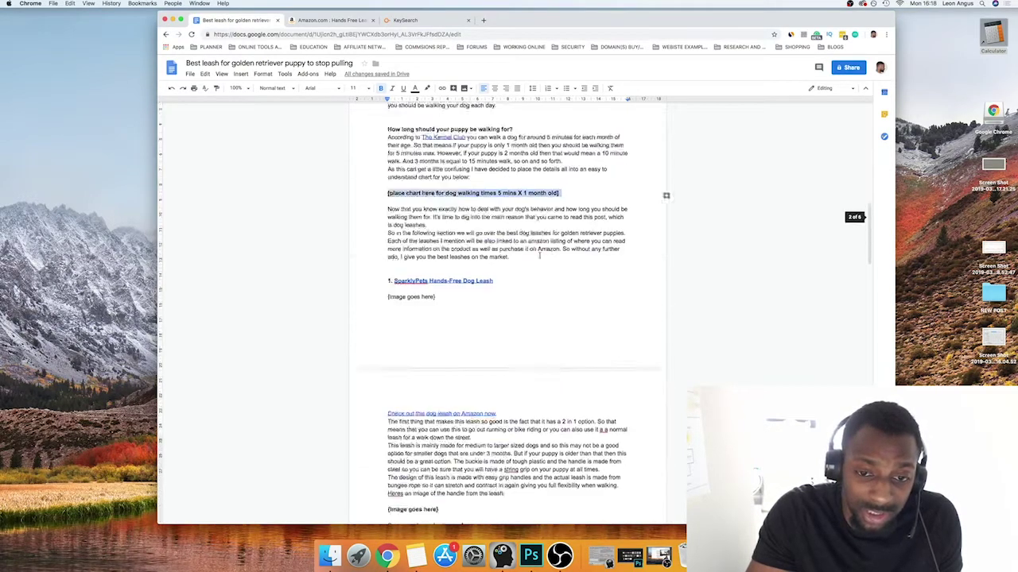
scroll(539, 256, "up", 15)
scroll(539, 255, "down", 4)
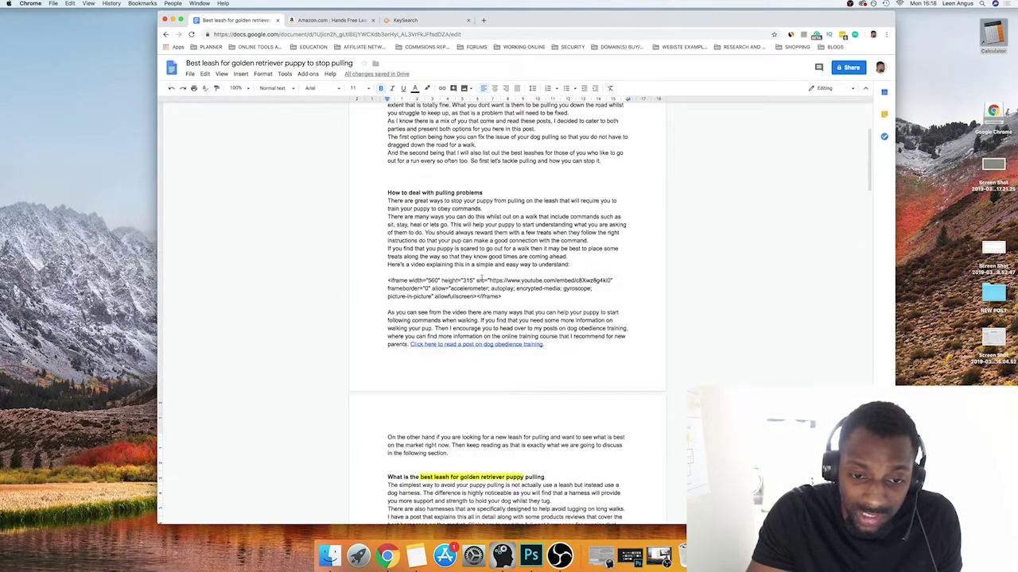
left_click_drag(503, 296, 381, 282)
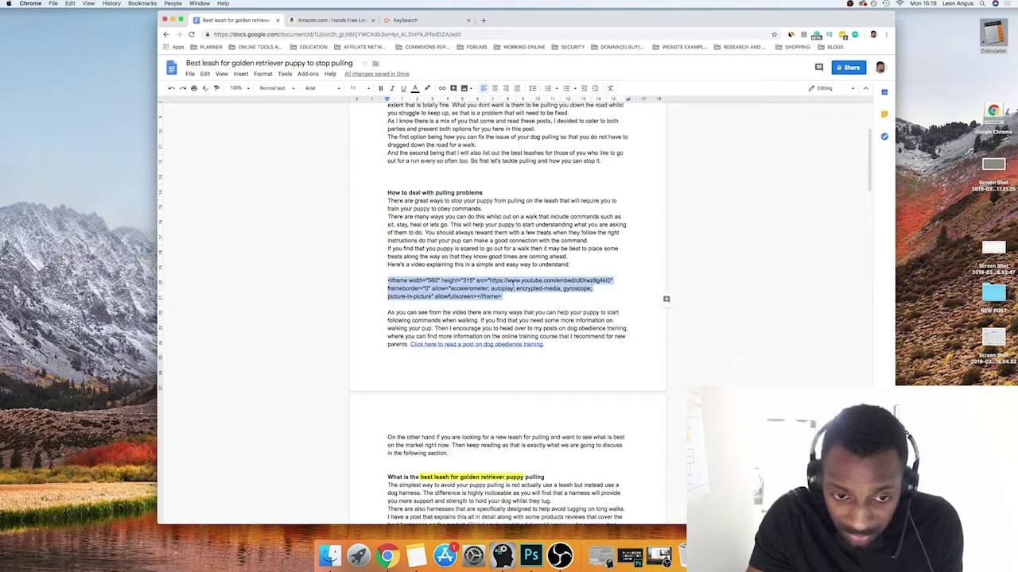
left_click_drag(510, 300, 370, 284)
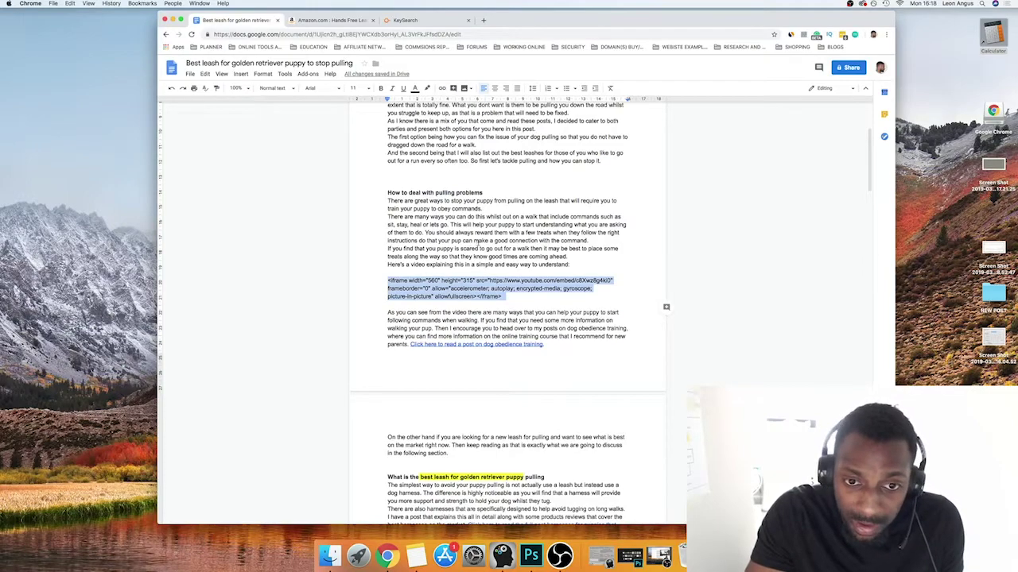
scroll(498, 246, "up", 1)
scroll(498, 248, "up", 2)
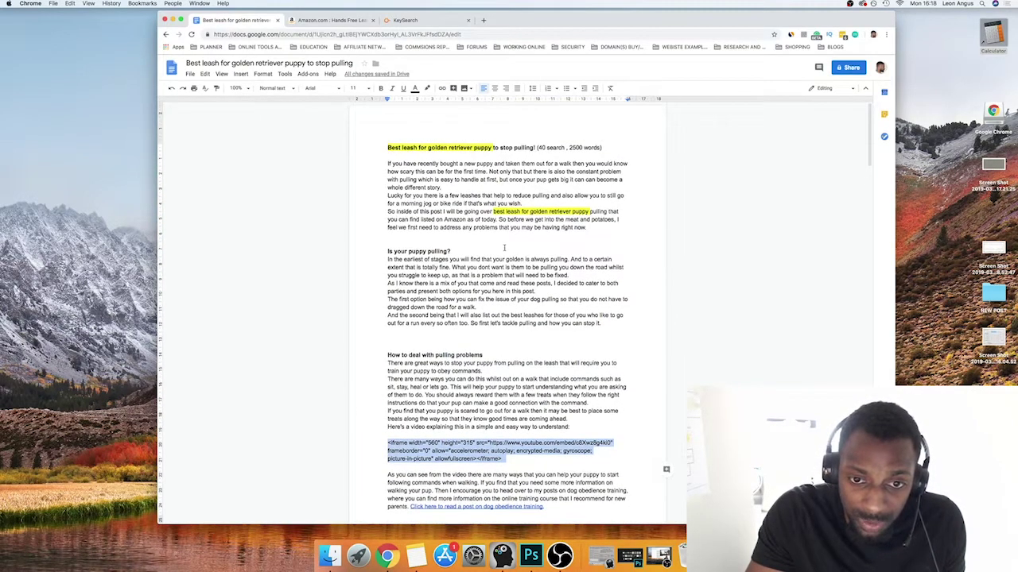
- Open the Amazon link of the SparklyPets Hands-Free Dog Leash heading in a separate tab and switch to that product page
scroll(504, 247, "down", 1)
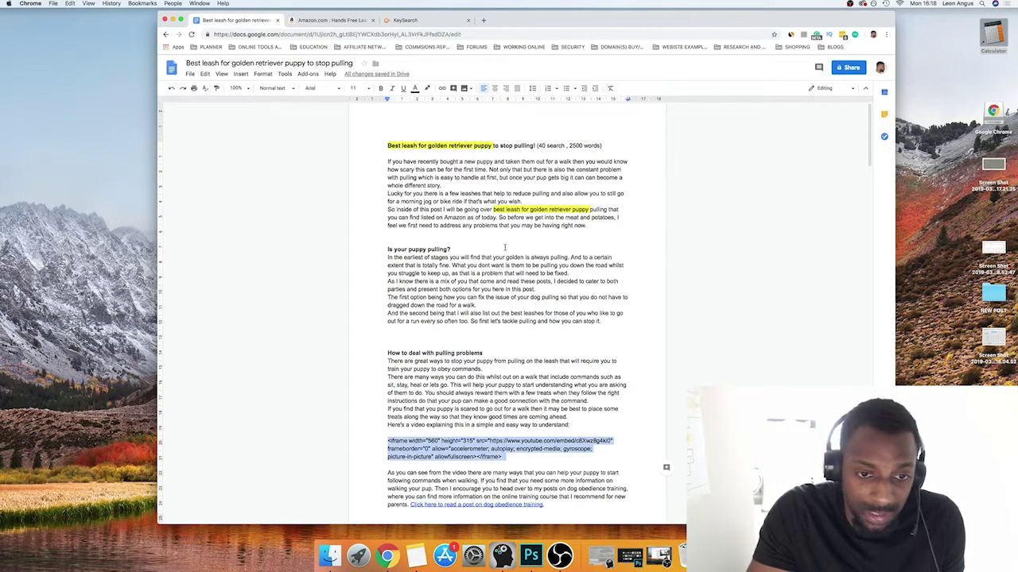
scroll(504, 248, "down", 7)
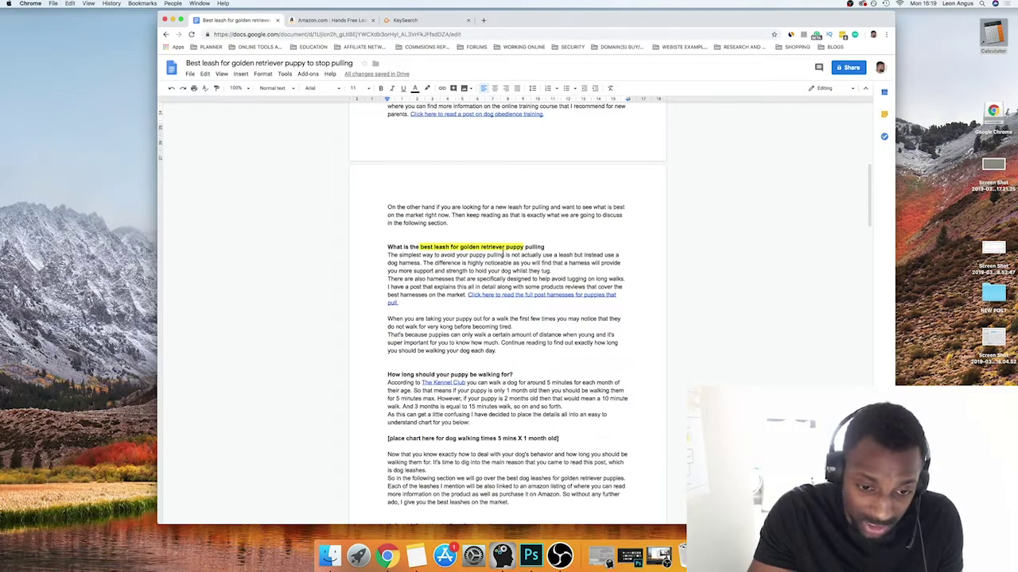
scroll(503, 255, "down", 2)
scroll(503, 253, "down", 3)
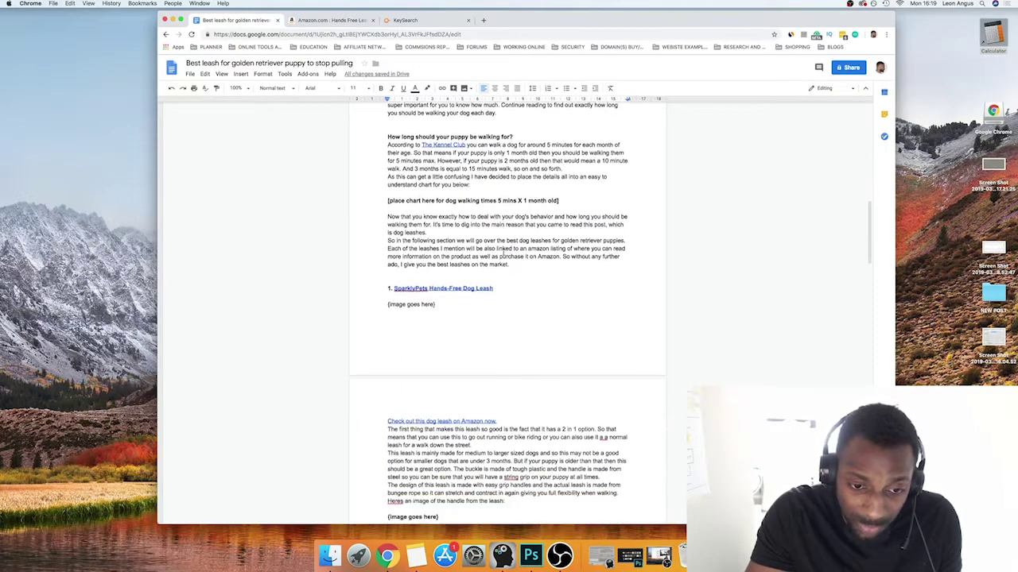
left_click(455, 290)
right_click(449, 290)
left_click(325, 197)
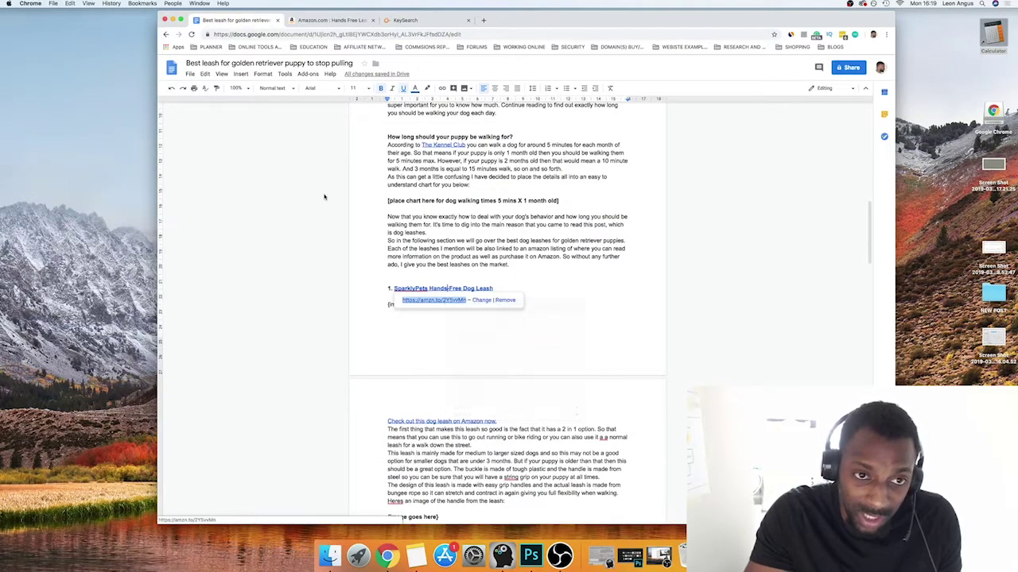
left_click(318, 21)
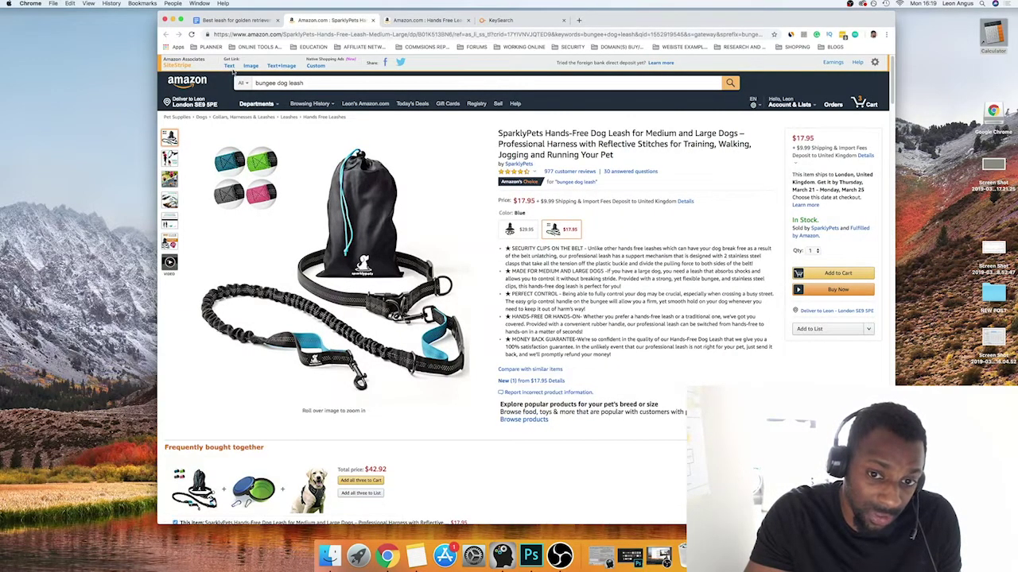
- Generate a short SiteStripe text link for the SparklyPets leash page, close its dialog and return to the article draft
left_click_drag(277, 83, 251, 83)
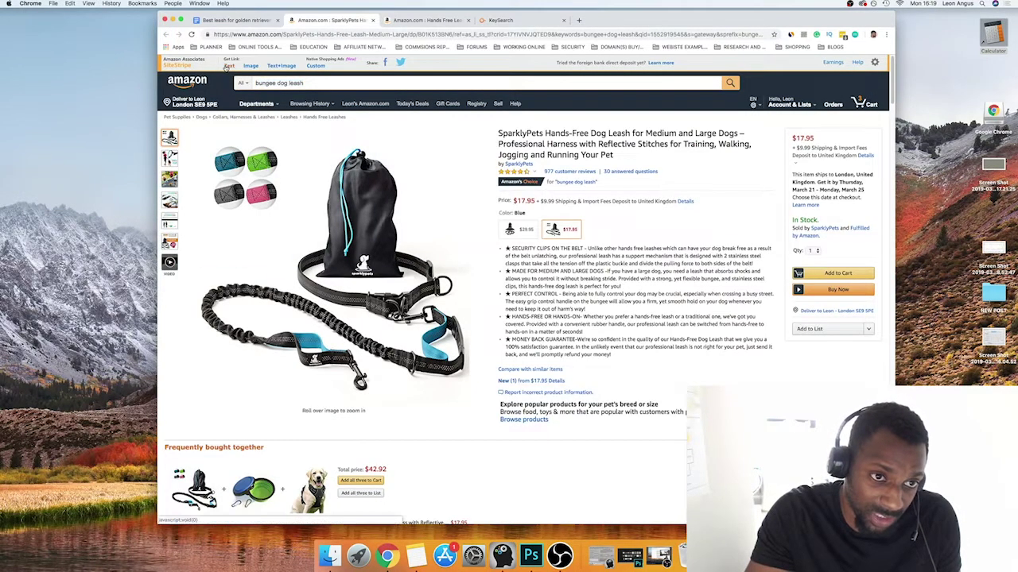
left_click(229, 66)
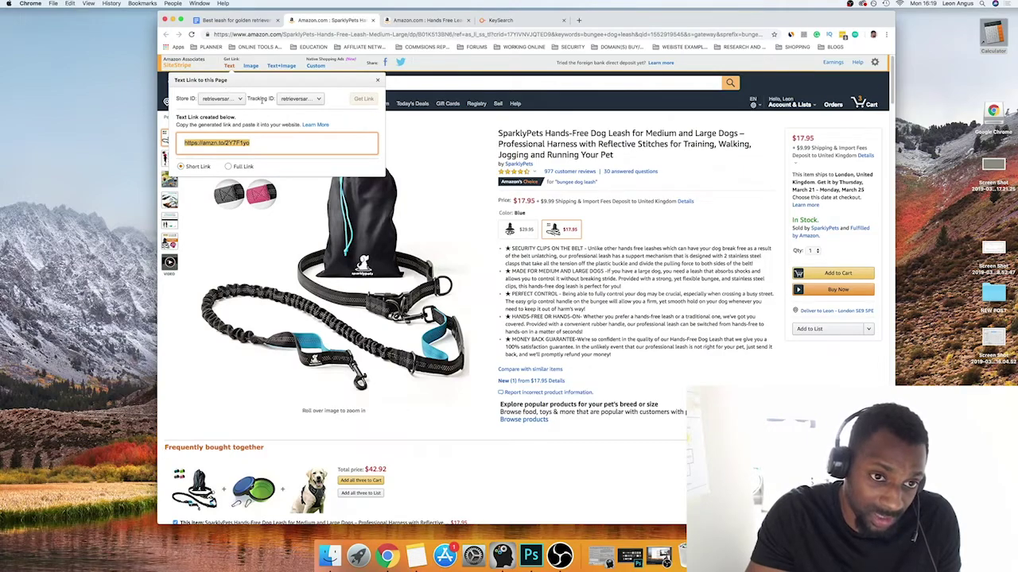
left_click(378, 80)
left_click(242, 22)
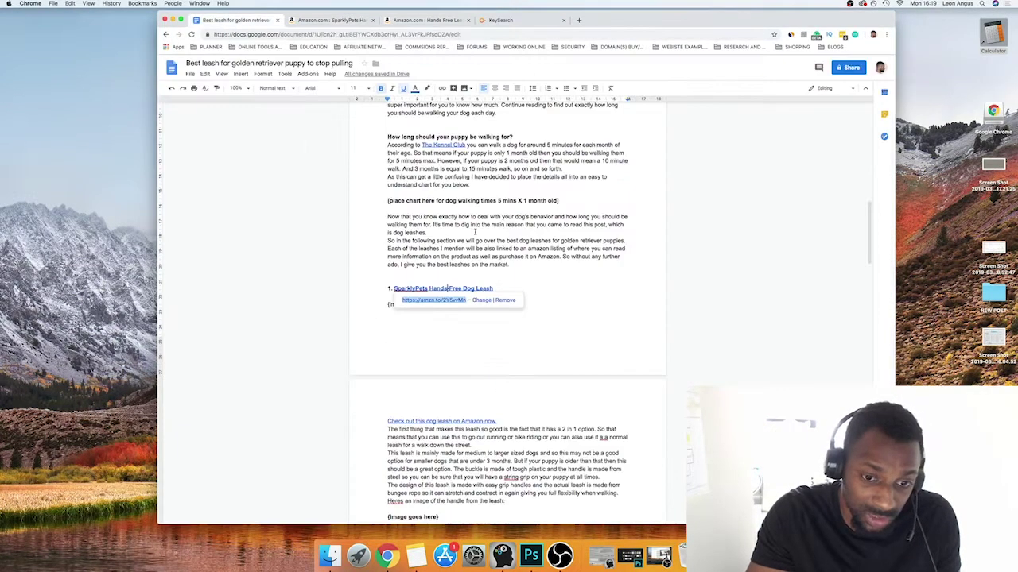
- Check the affiliate link attached to the SparklyPets Hands-Free Dog Leash heading
left_click(473, 311)
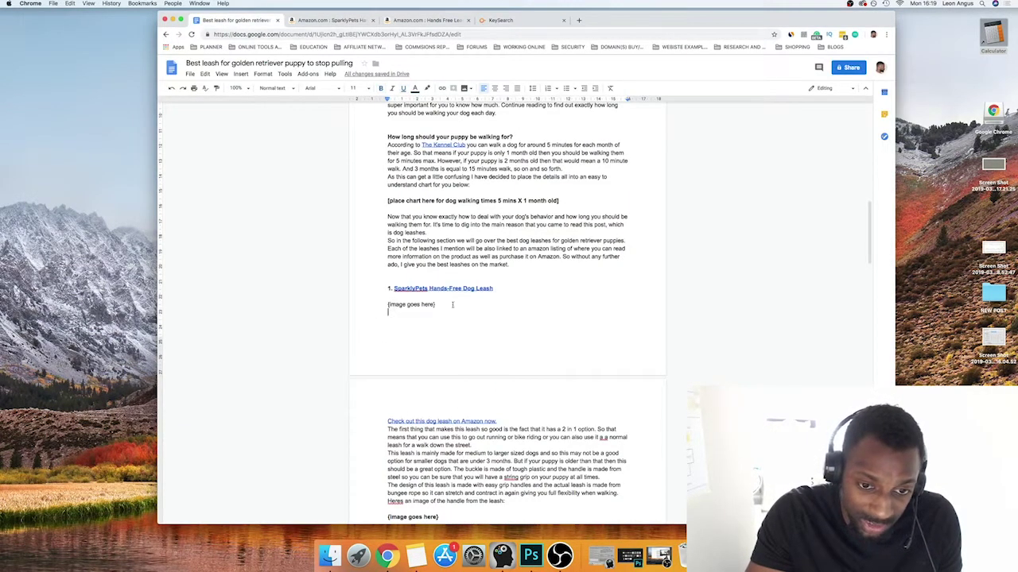
left_click(450, 288)
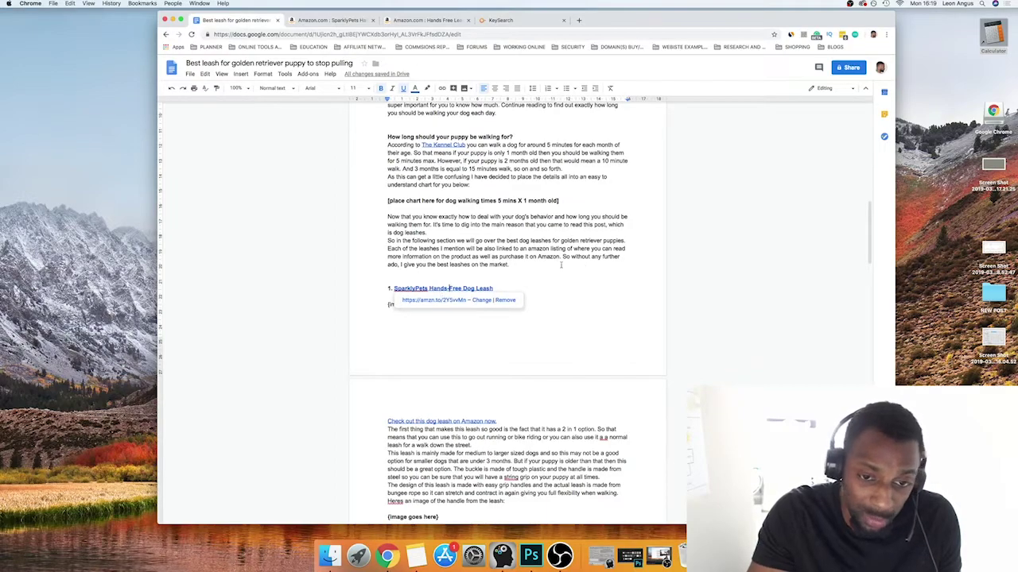
left_click(545, 295)
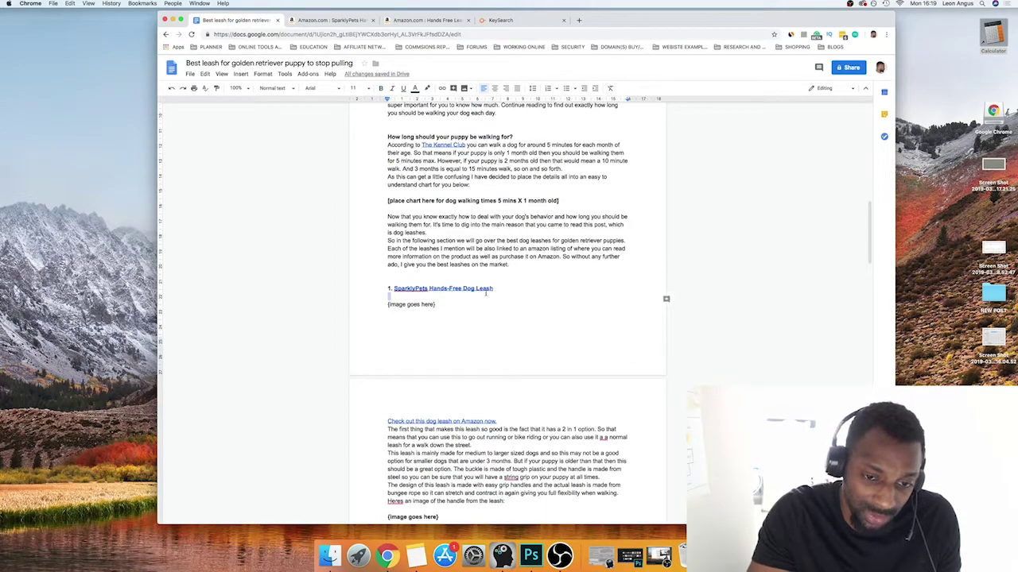
scroll(356, 181, "down", 1)
- Look over the SparklyPets leash listing on Amazon and return to the article draft
left_click(340, 21)
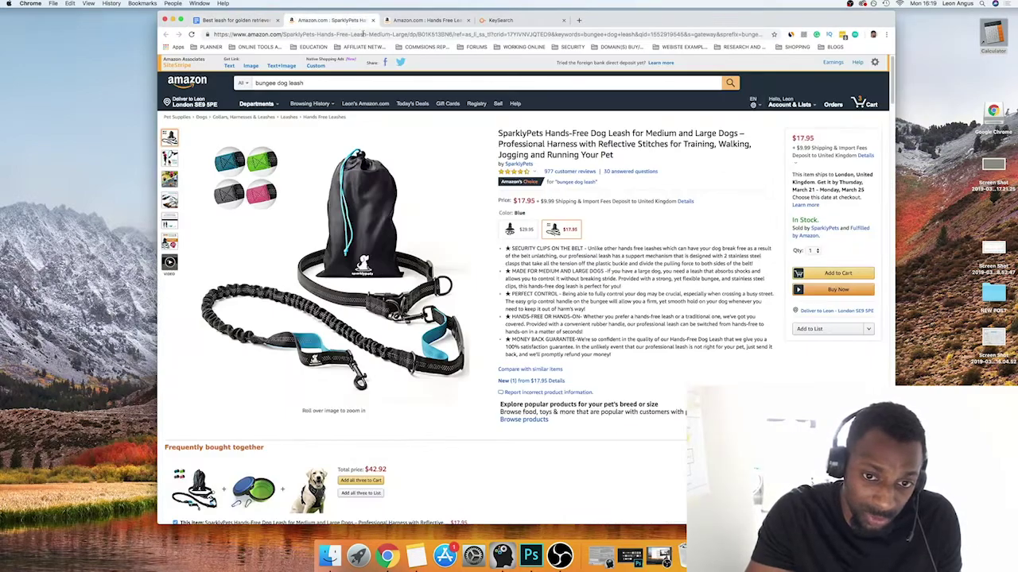
scroll(590, 201, "down", 3)
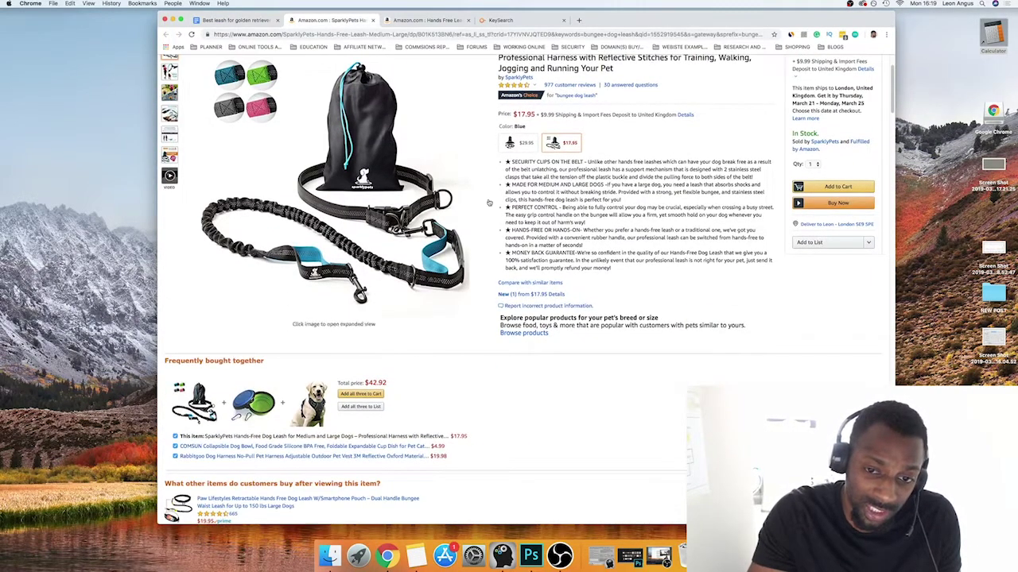
scroll(581, 195, "down", 5)
scroll(581, 198, "up", 10)
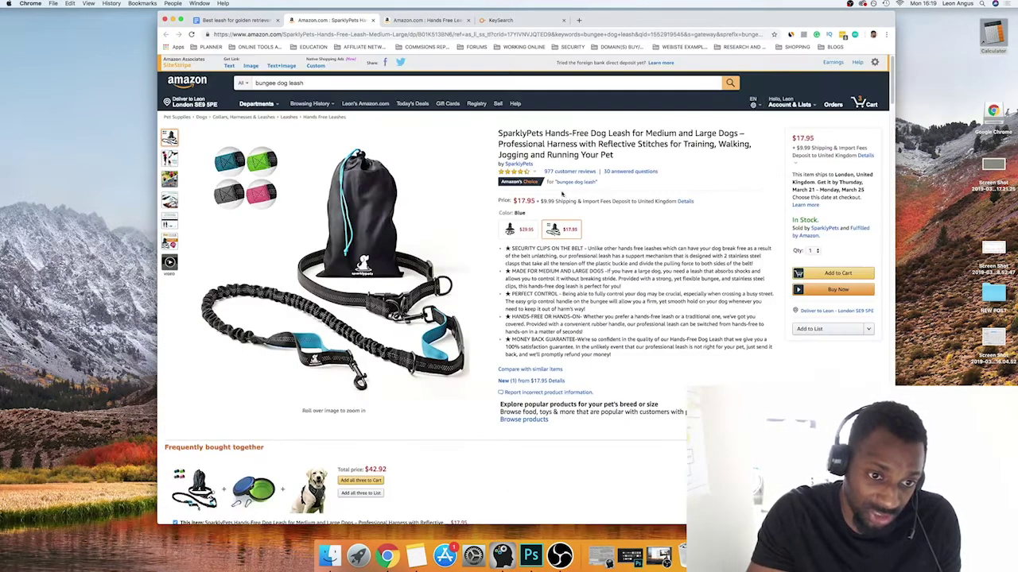
left_click(257, 26)
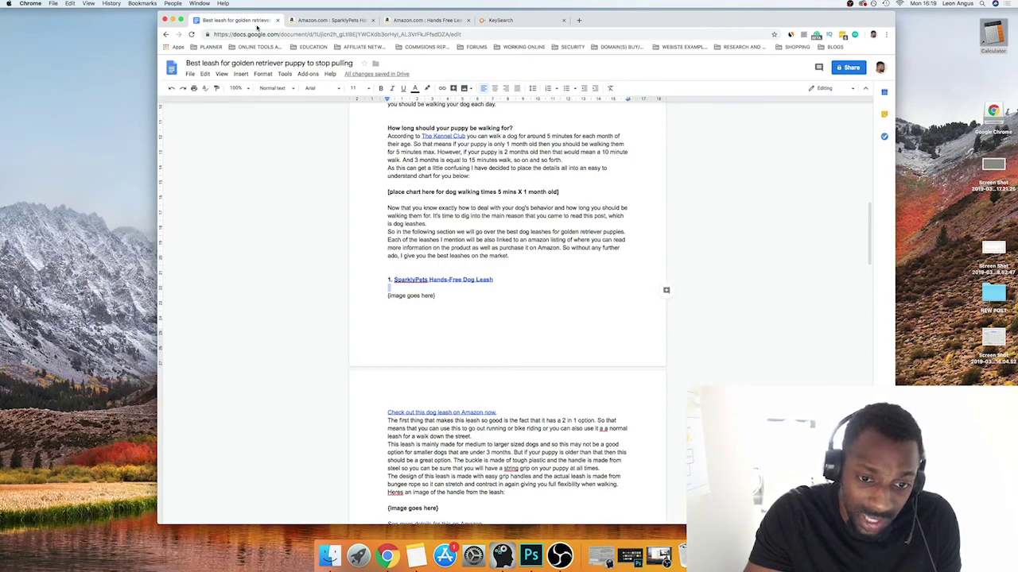
- Compare the draft's first product heading with the full SparklyPets leash title on Amazon, examining the title part by part
scroll(452, 270, "down", 1)
left_click(414, 251)
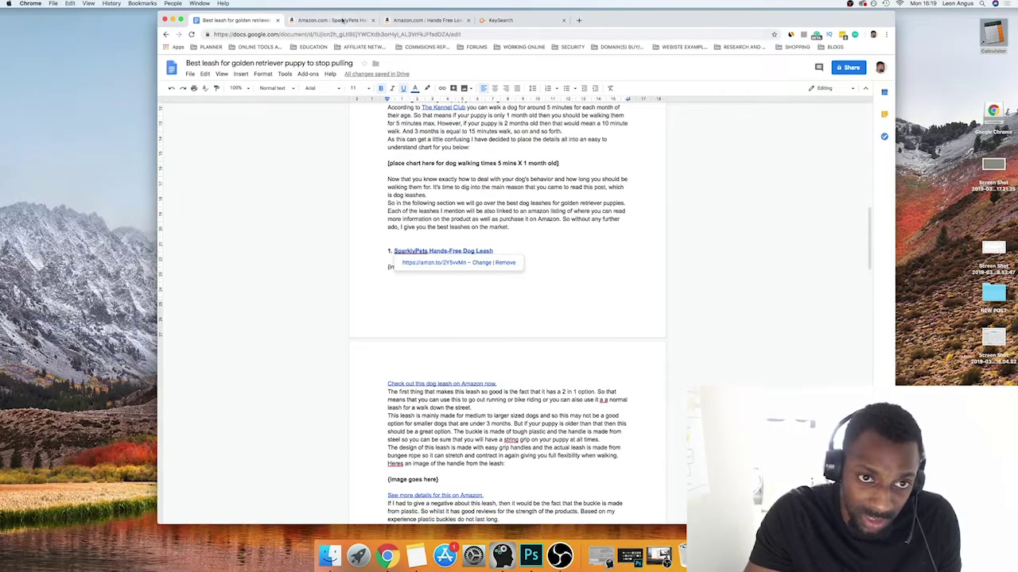
left_click(342, 20)
left_click_drag(498, 134, 630, 134)
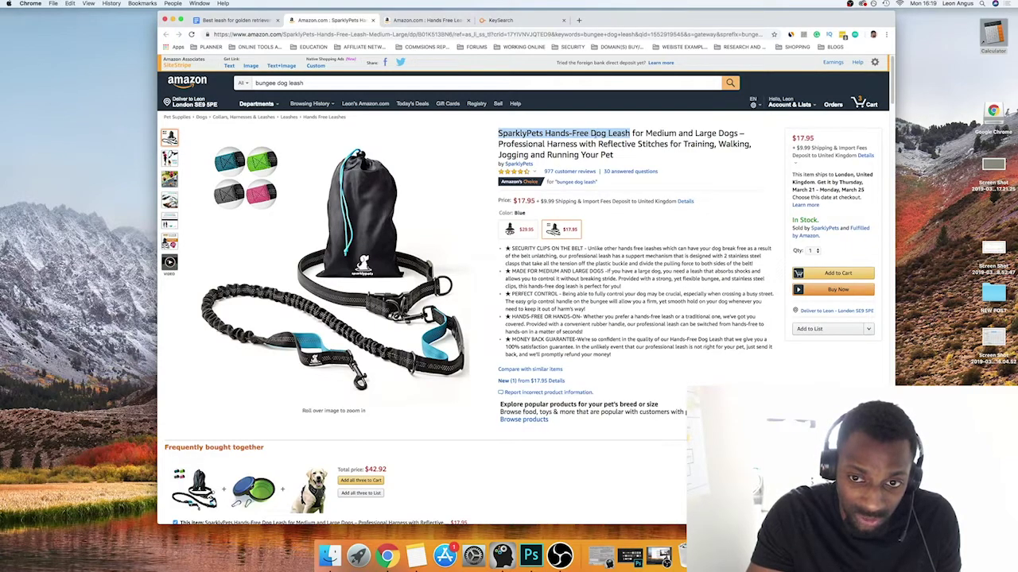
left_click_drag(645, 134, 676, 152)
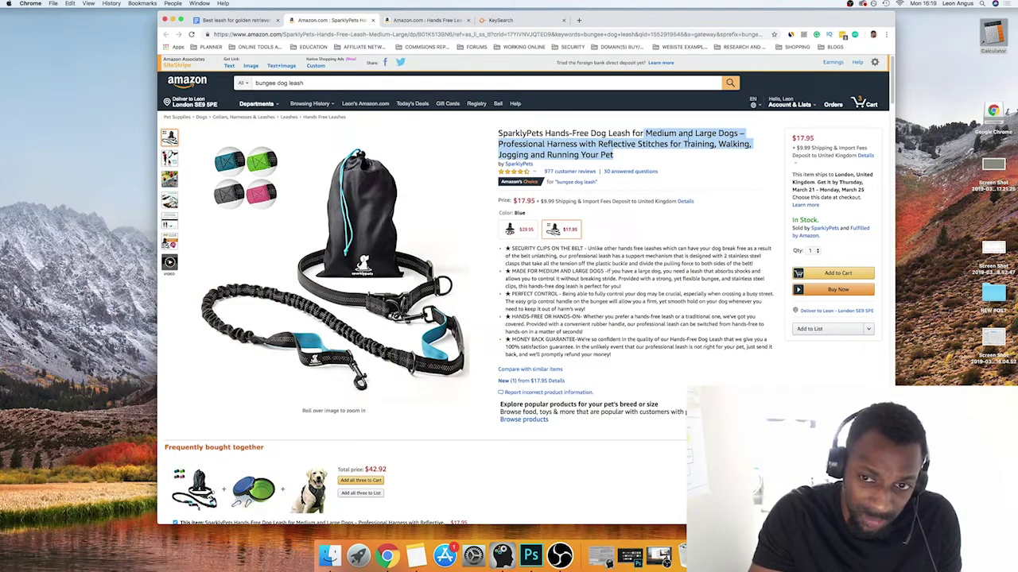
left_click_drag(649, 144, 613, 154)
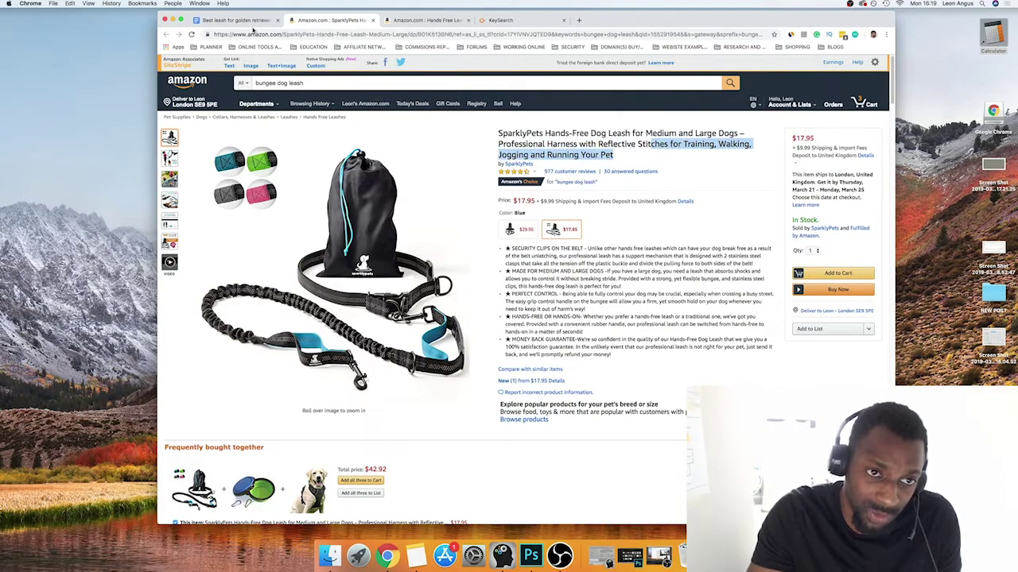
left_click(235, 19)
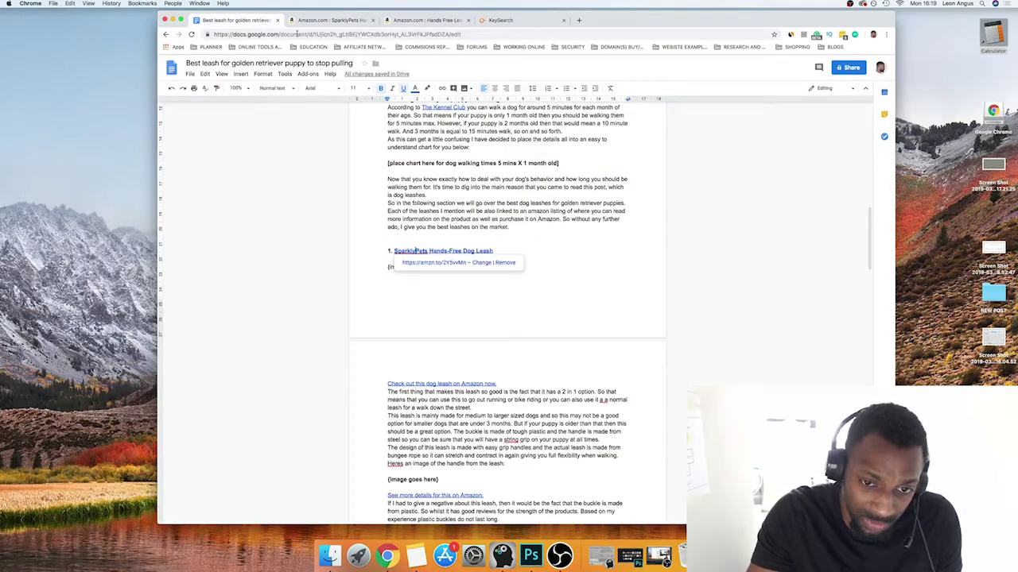
- Make the "{image goes here}" placeholder under the SparklyPets Hands-Free Dog Leash heading bold
left_click(487, 218)
scroll(475, 218, "down", 1)
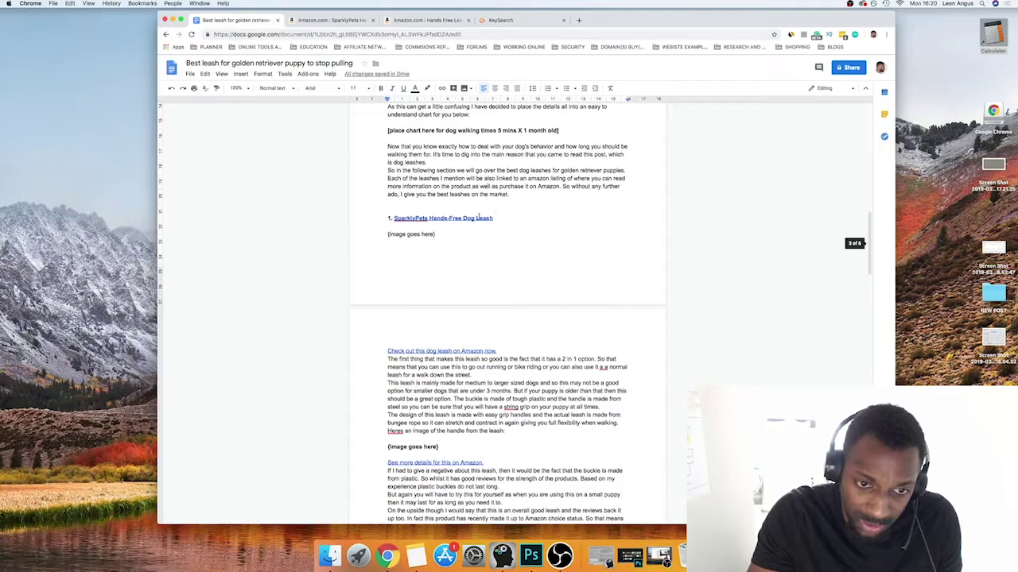
left_click_drag(438, 233, 367, 233)
key("super+b")
left_click(439, 233)
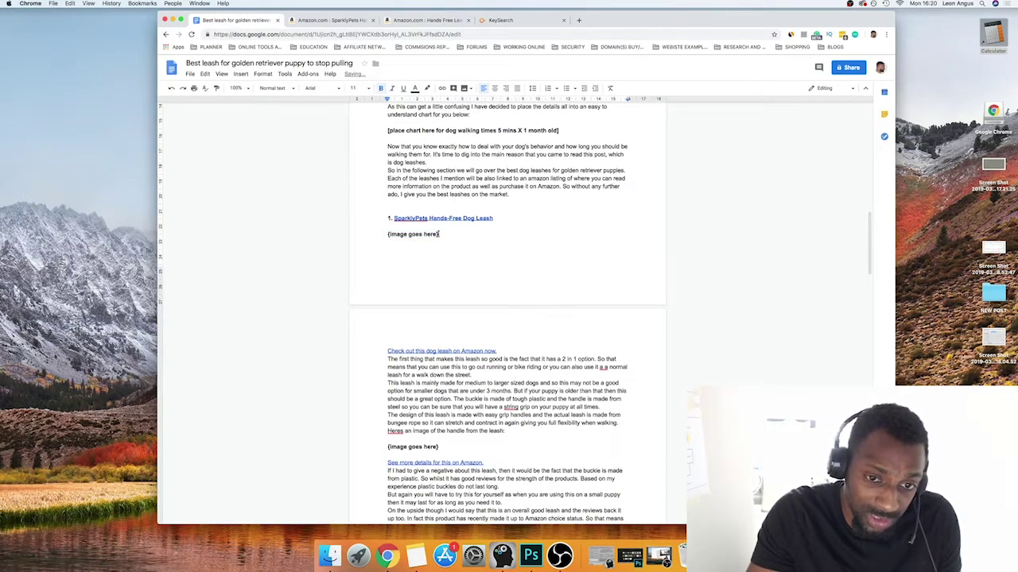
- Examine the first product's heading, its image placeholder and the "Check out this dog leash on Amazon now." link
left_click_drag(390, 217, 665, 220)
left_click_drag(439, 234, 368, 231)
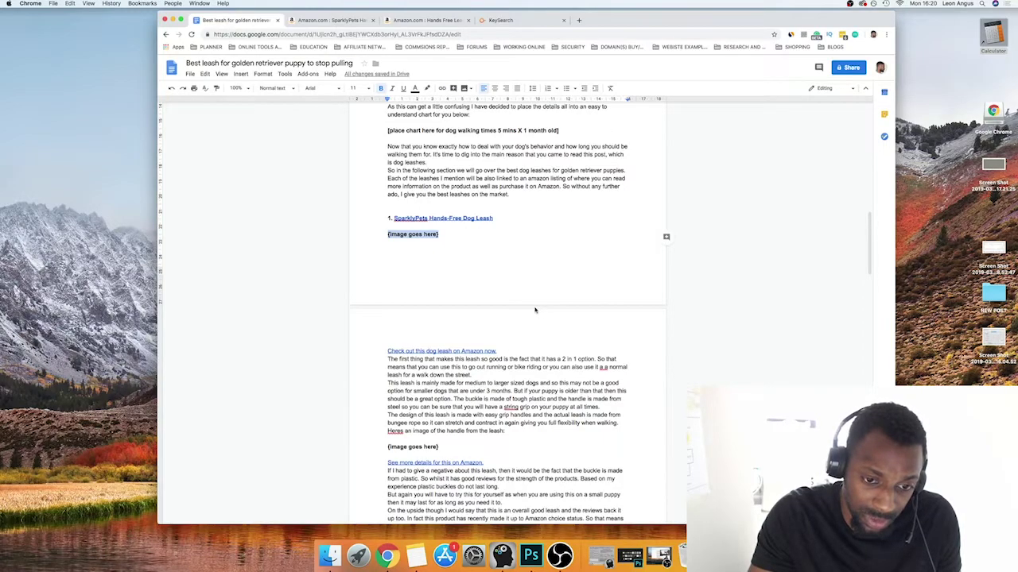
left_click(428, 350)
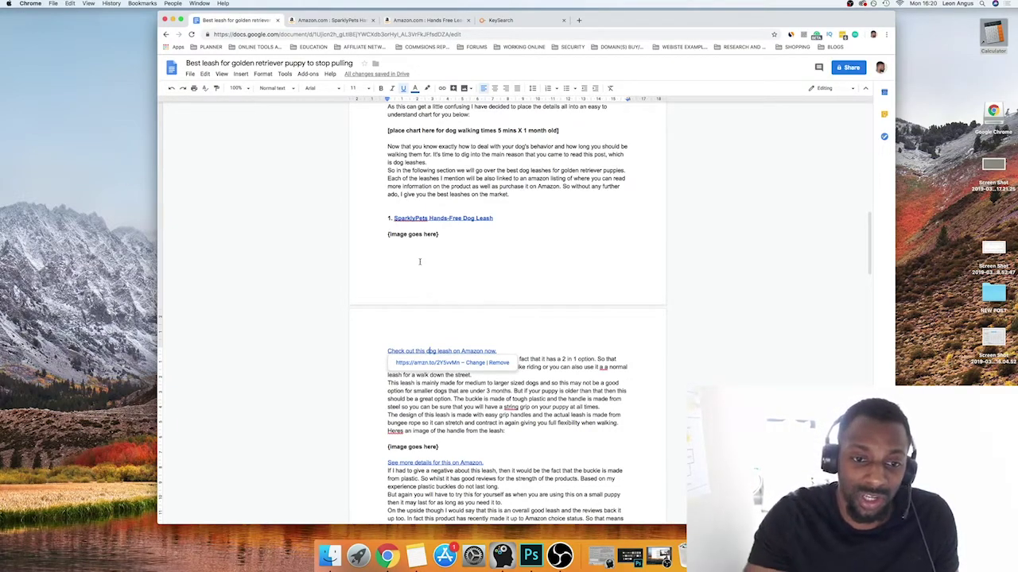
left_click_drag(382, 235, 446, 236)
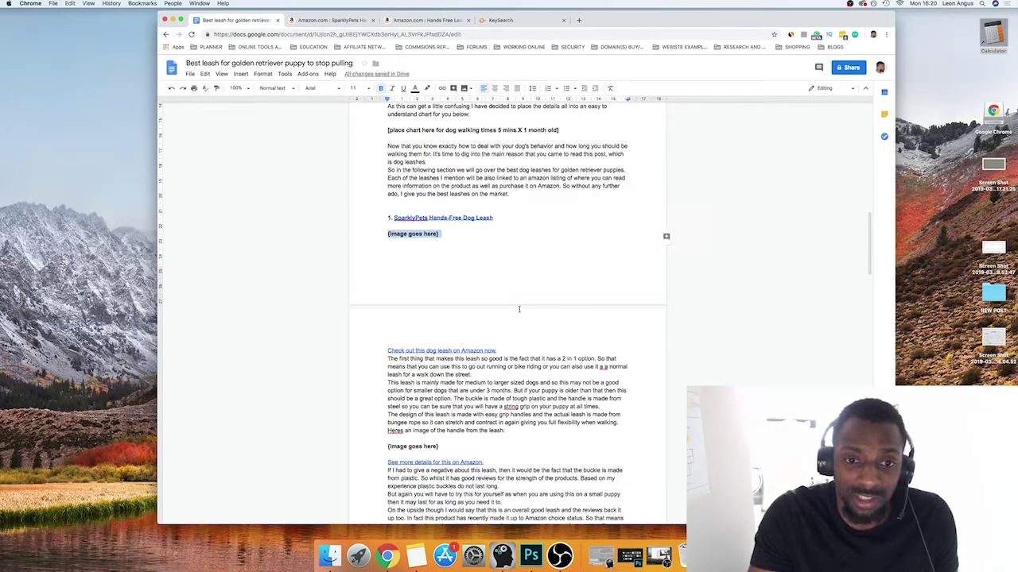
- Look over the draft from the puppy walking section to the third product, then back up to the first review
scroll(519, 309, "up", 5)
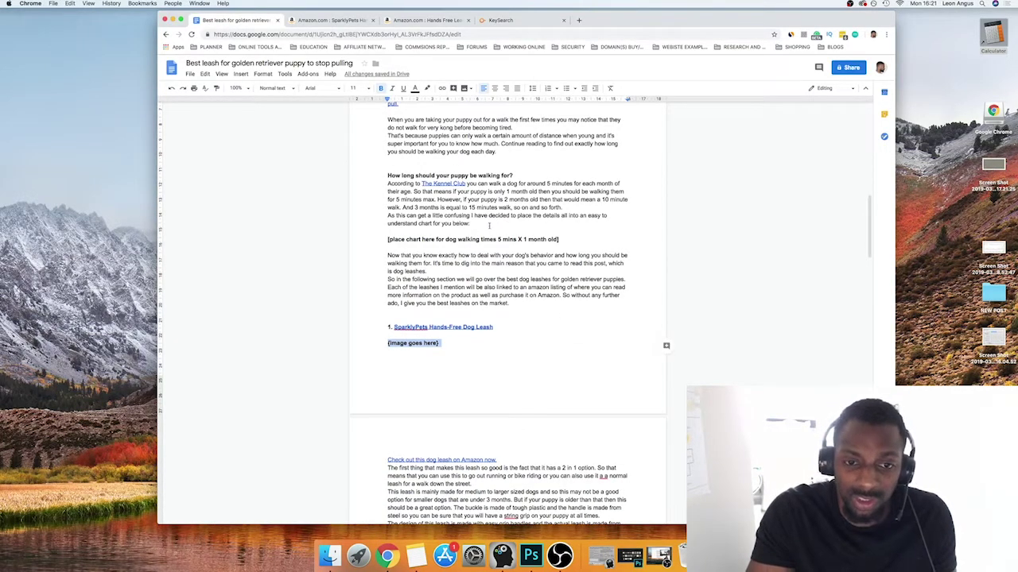
left_click(489, 225)
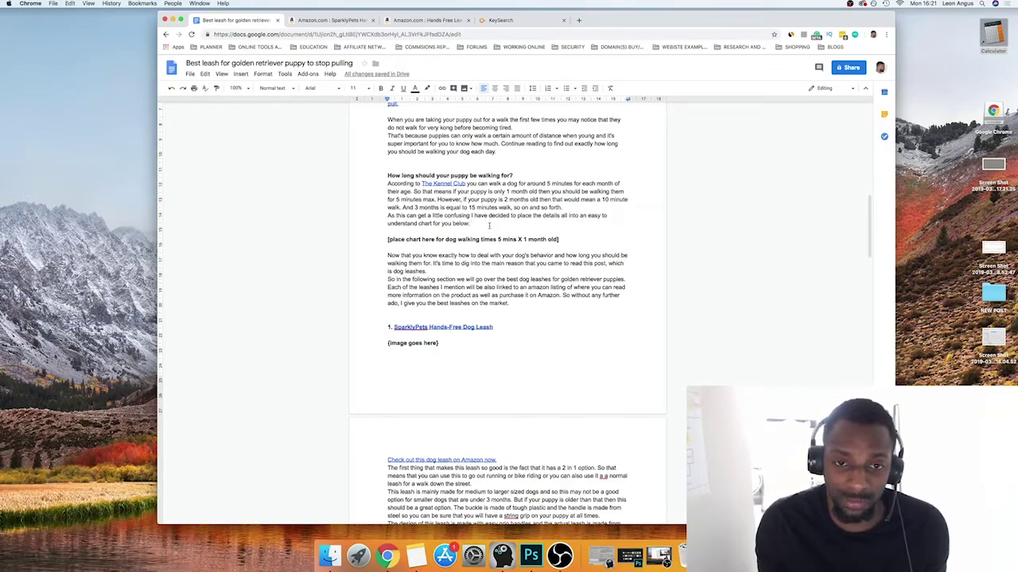
scroll(475, 201, "up", 3)
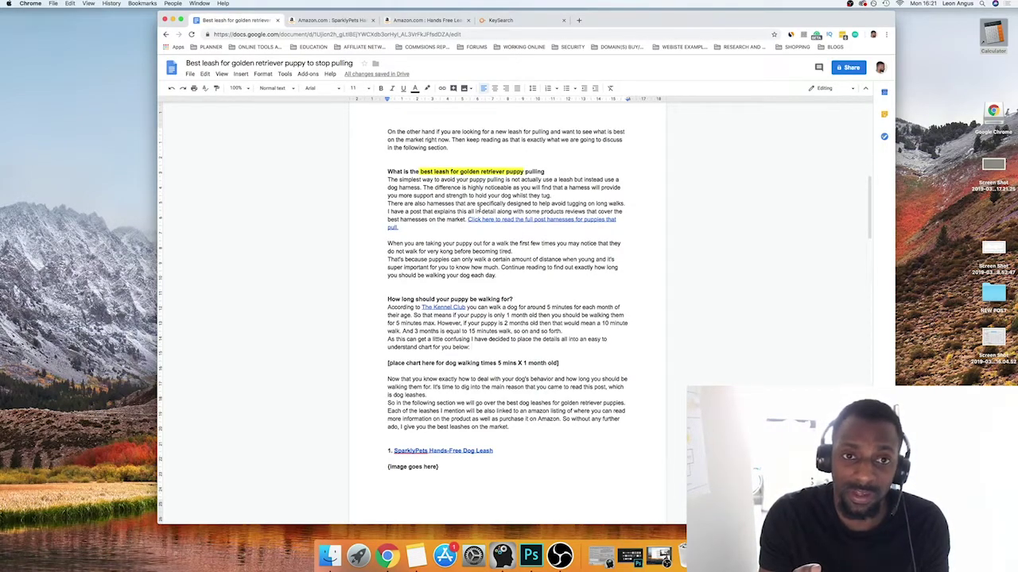
scroll(479, 208, "down", 15)
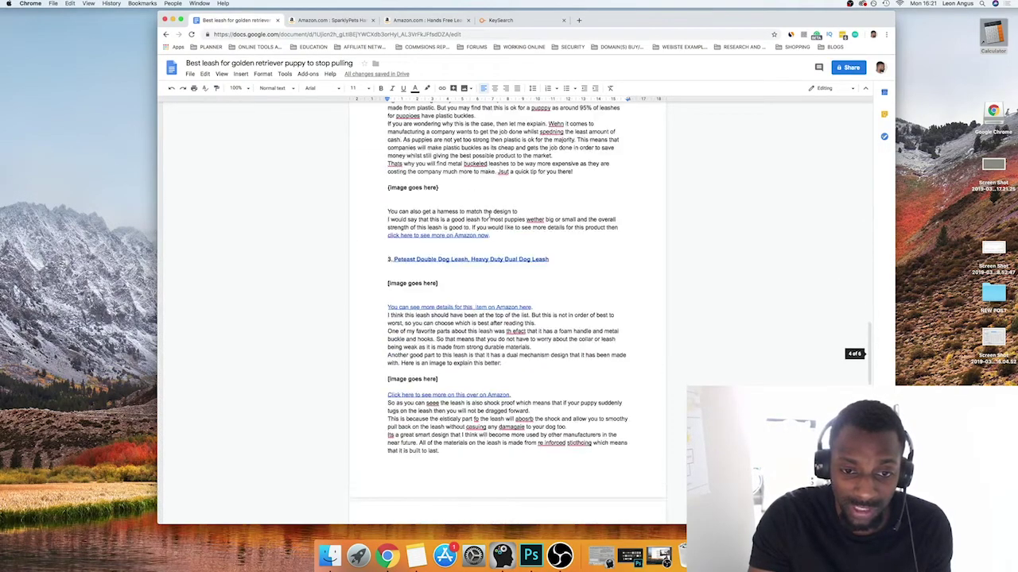
scroll(488, 215, "up", 3)
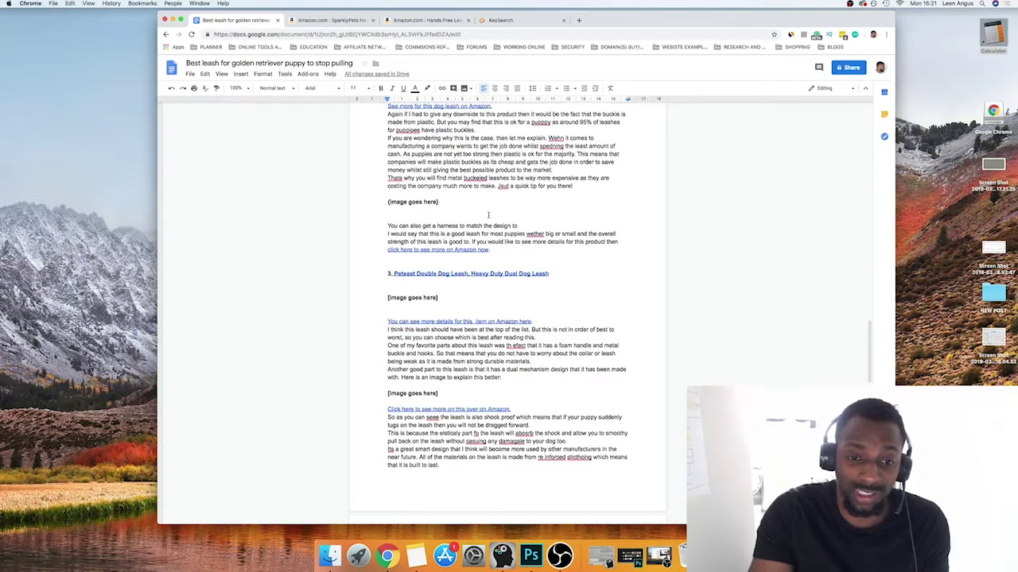
scroll(488, 216, "up", 2)
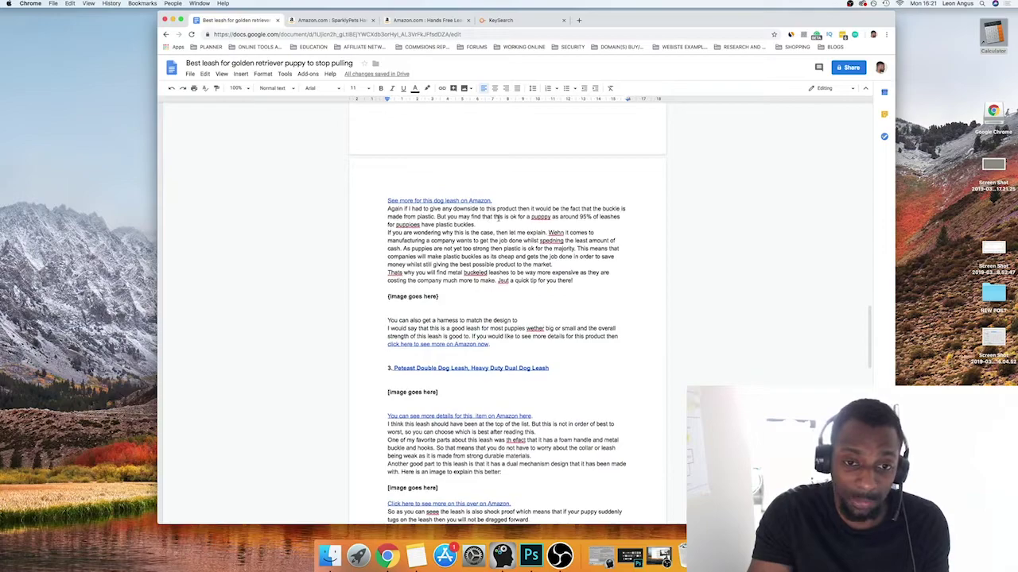
scroll(488, 218, "up", 5)
scroll(485, 220, "up", 6)
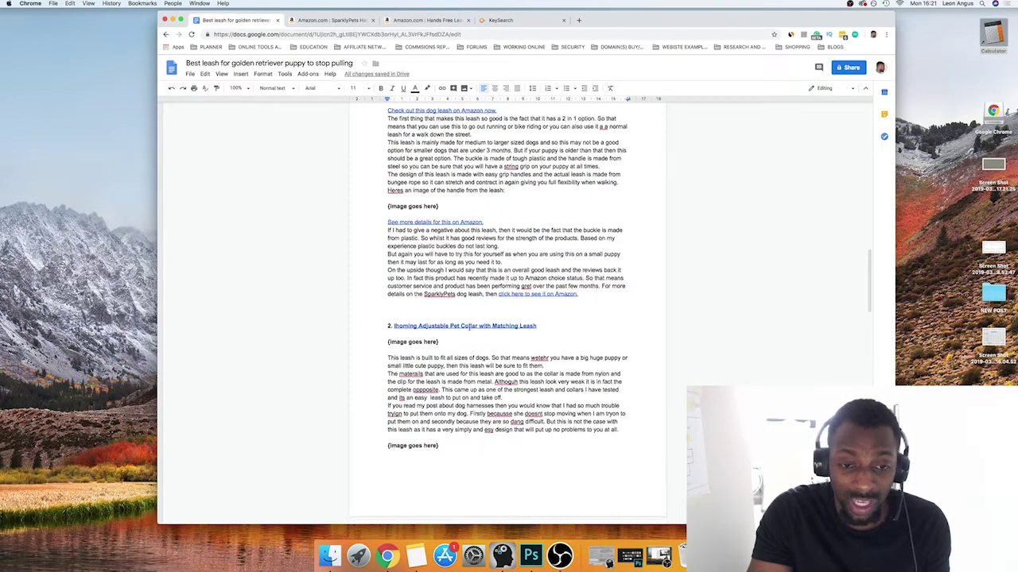
- Examine the "See more details for this on Amazon." link and the layout of the SparklyPets leash review
left_click(432, 223)
left_click(468, 262)
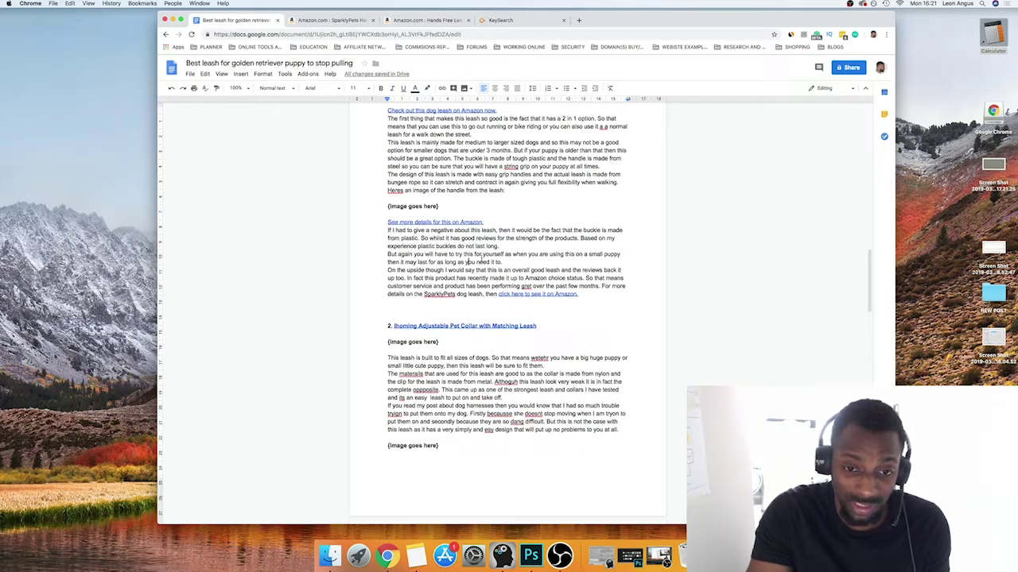
scroll(469, 301, "up", 5)
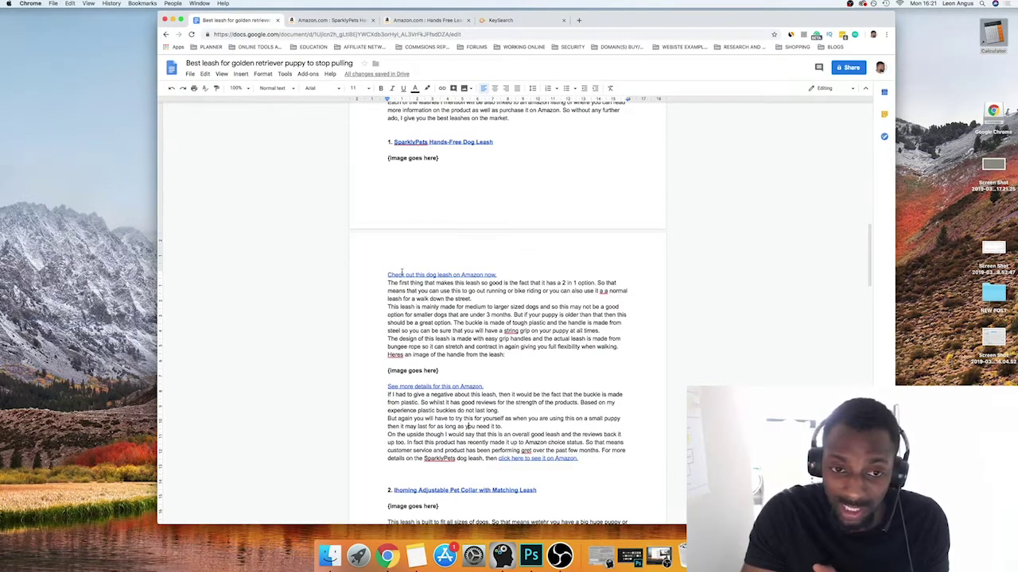
scroll(449, 352, "down", 1)
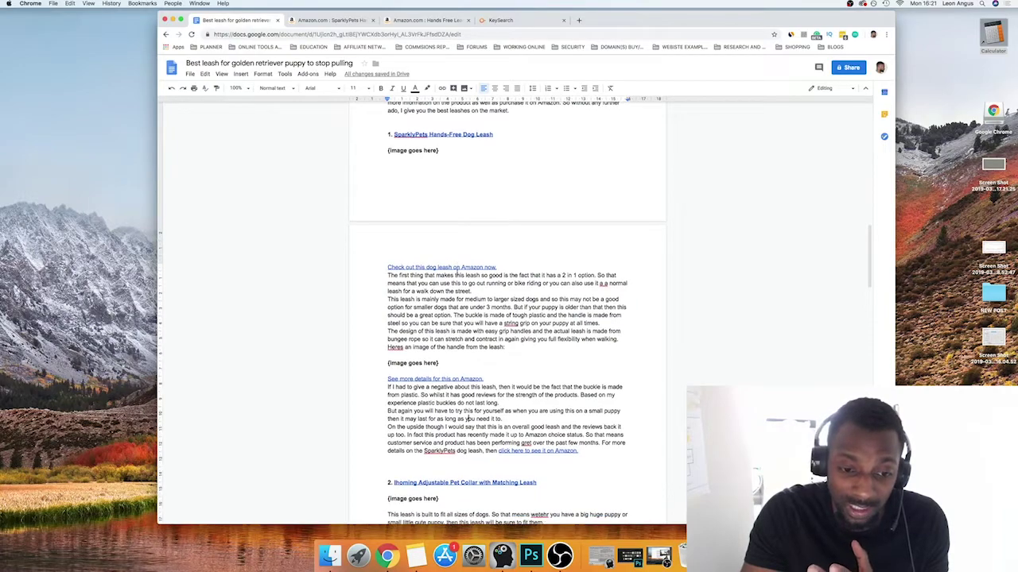
- Reword the second Amazon link in the SparklyPets review to "See more details for this product on Amazon."
left_click(414, 379)
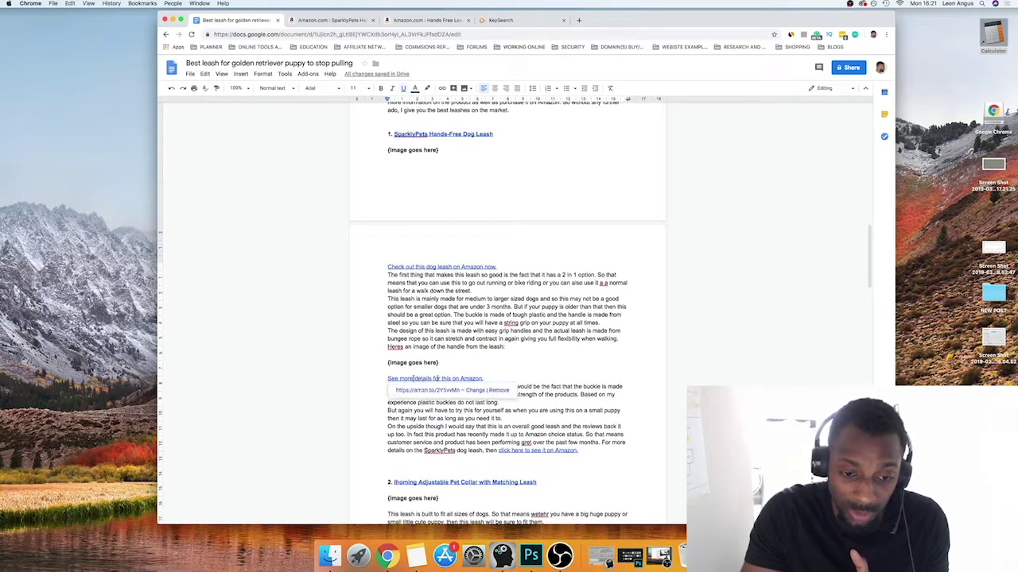
left_click(450, 378)
type("product")
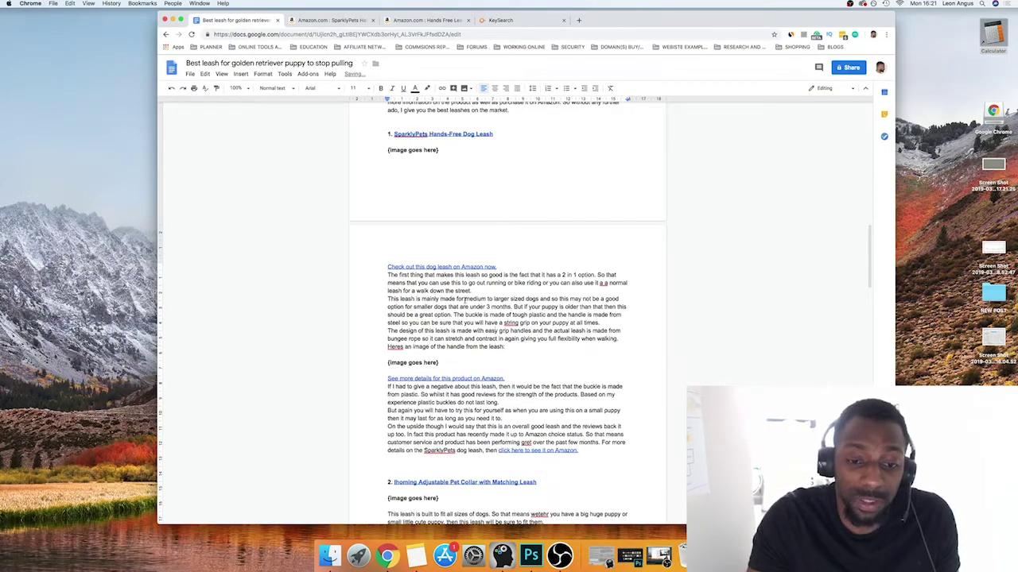
- Look over the draft from the article's introduction down to the opening paragraphs of the SparklyPets review
left_click_drag(465, 299, 529, 323)
left_click(482, 291)
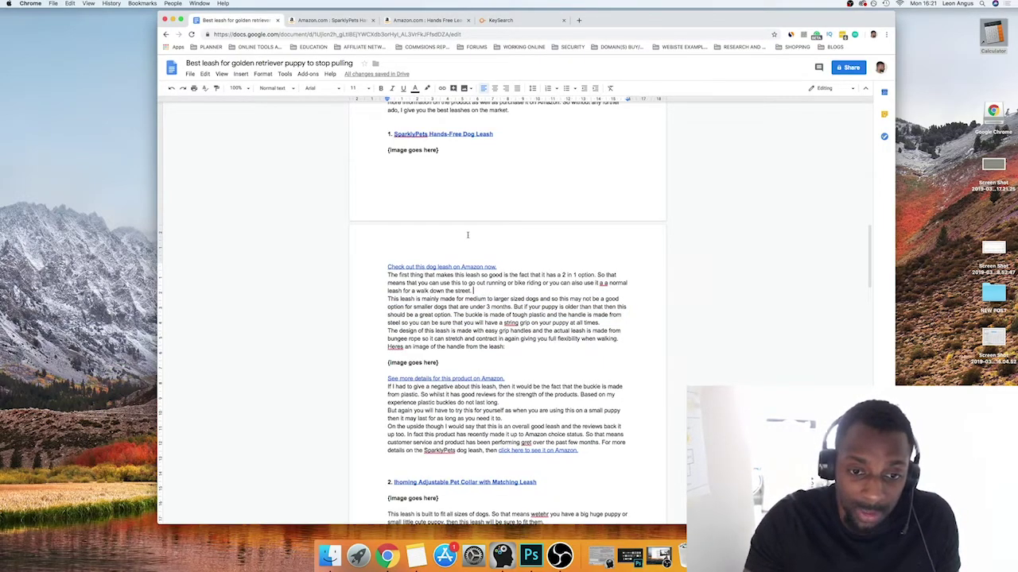
scroll(477, 262, "up", 15)
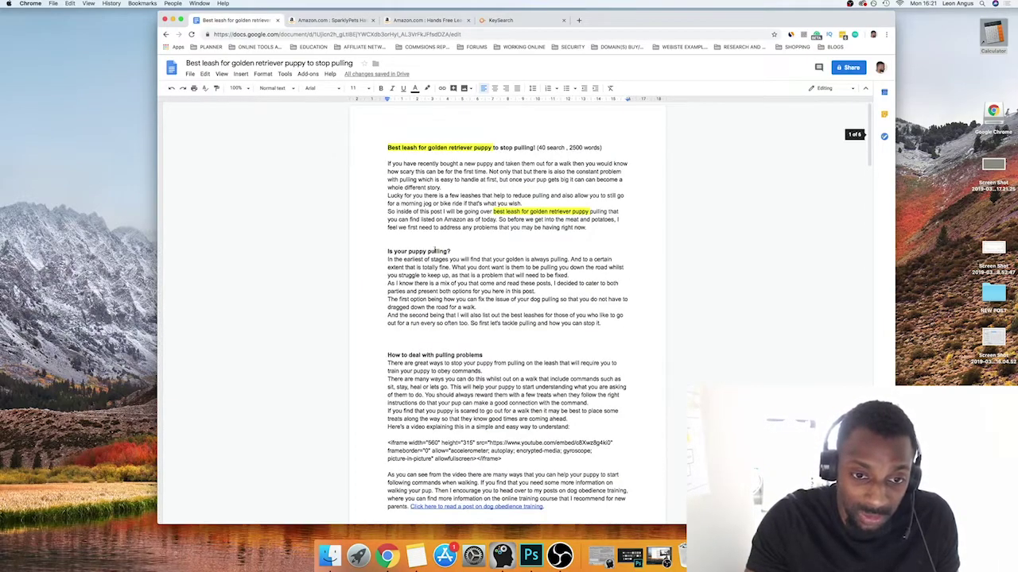
scroll(489, 269, "down", 4)
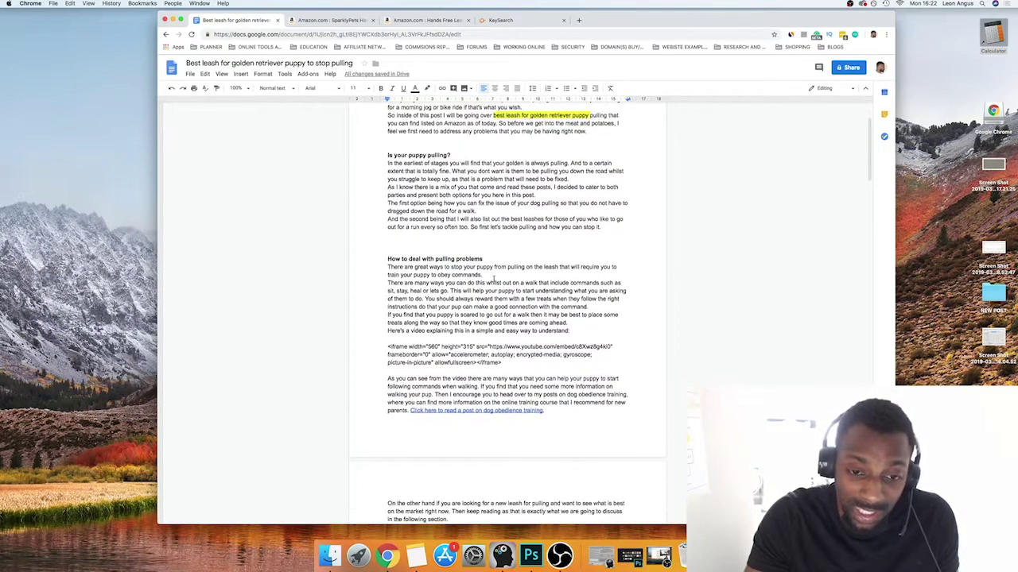
scroll(494, 279, "down", 20)
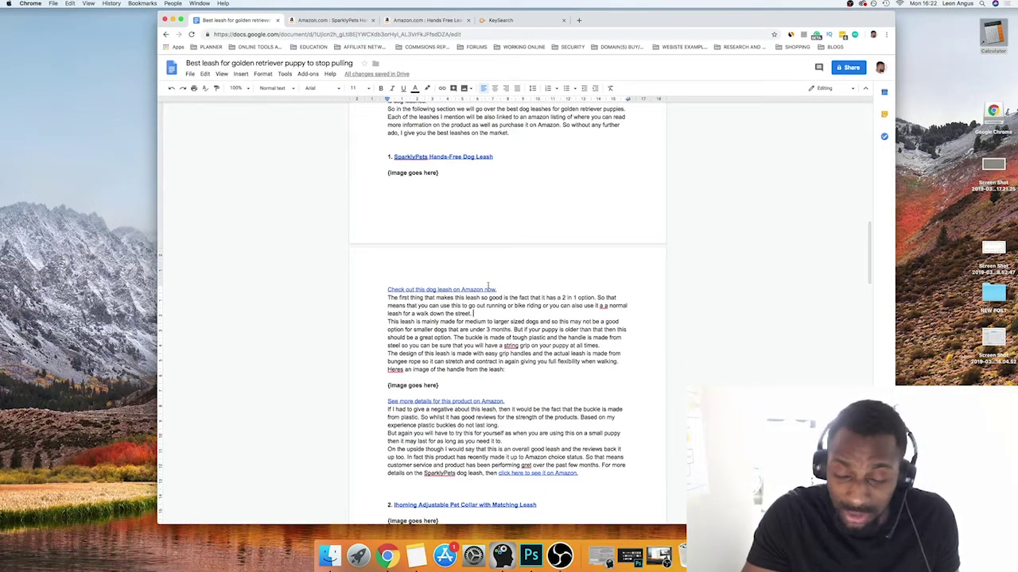
scroll(486, 285, "down", 1)
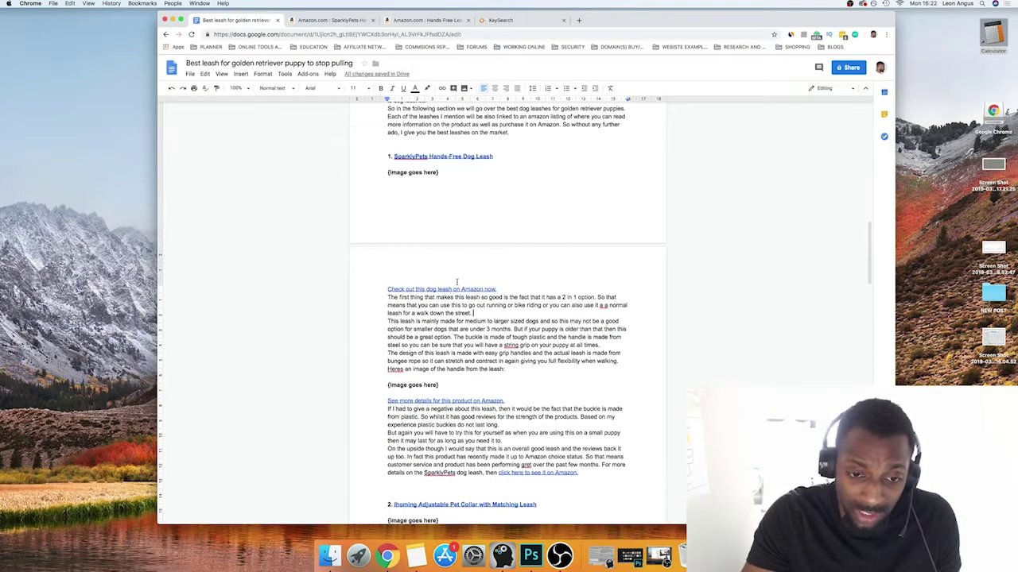
scroll(432, 284, "down", 2)
left_click_drag(385, 288, 470, 295)
left_click(470, 295)
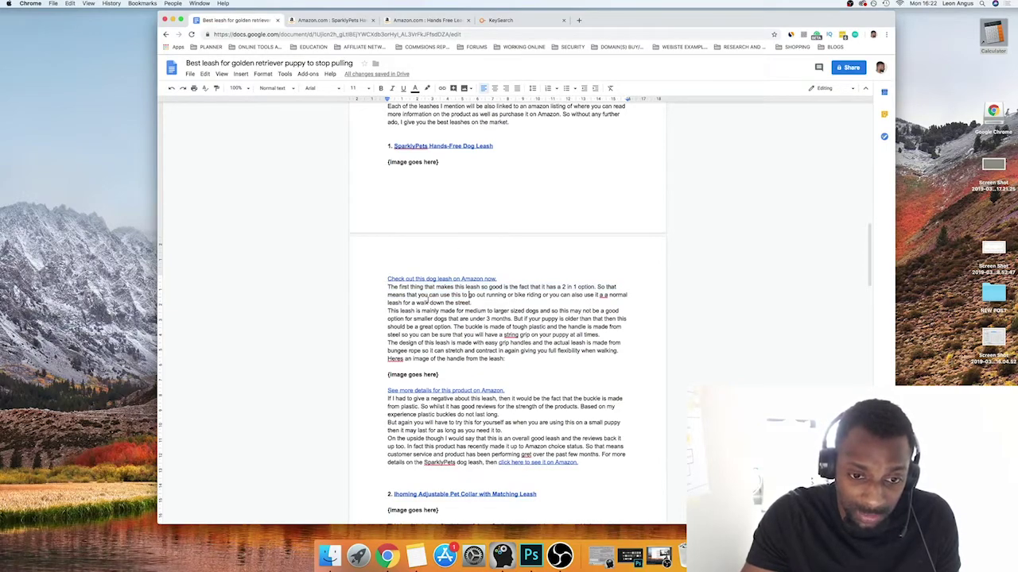
scroll(475, 224, "down", 5)
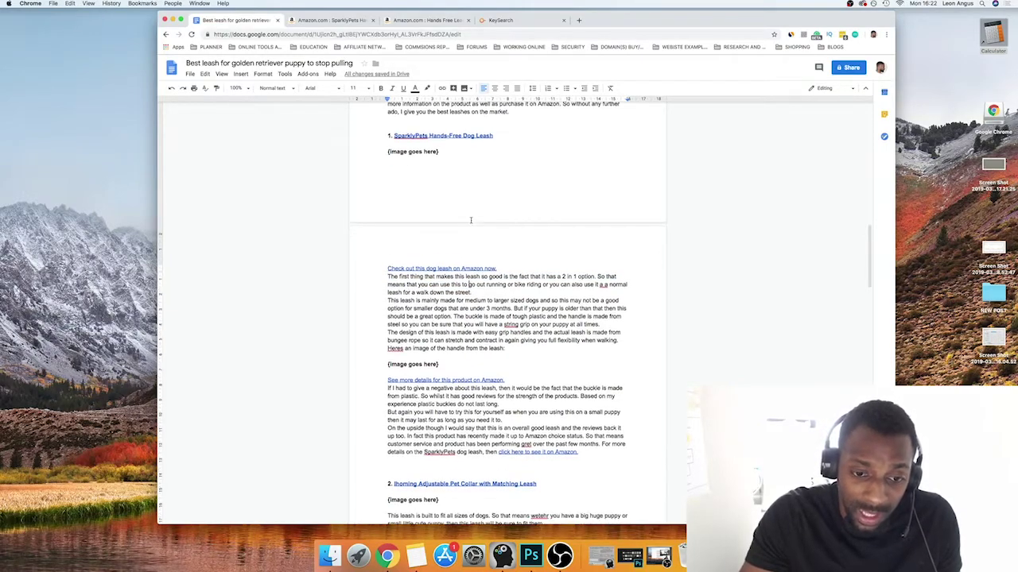
- Examine both image placeholders in the SparklyPets section, the sections above them and the product heading's Amazon link
left_click_drag(444, 319, 387, 319)
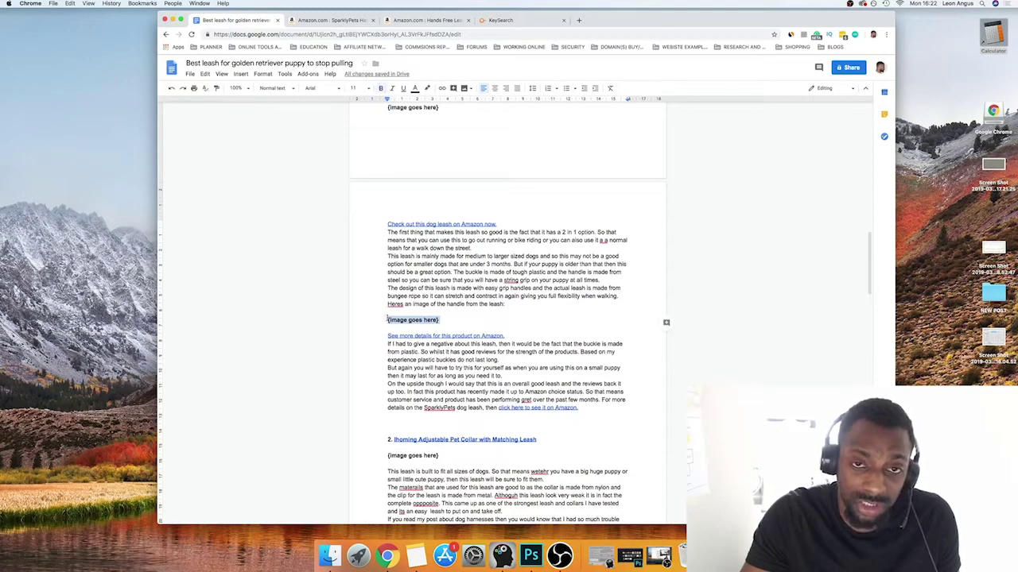
scroll(509, 252, "up", 2)
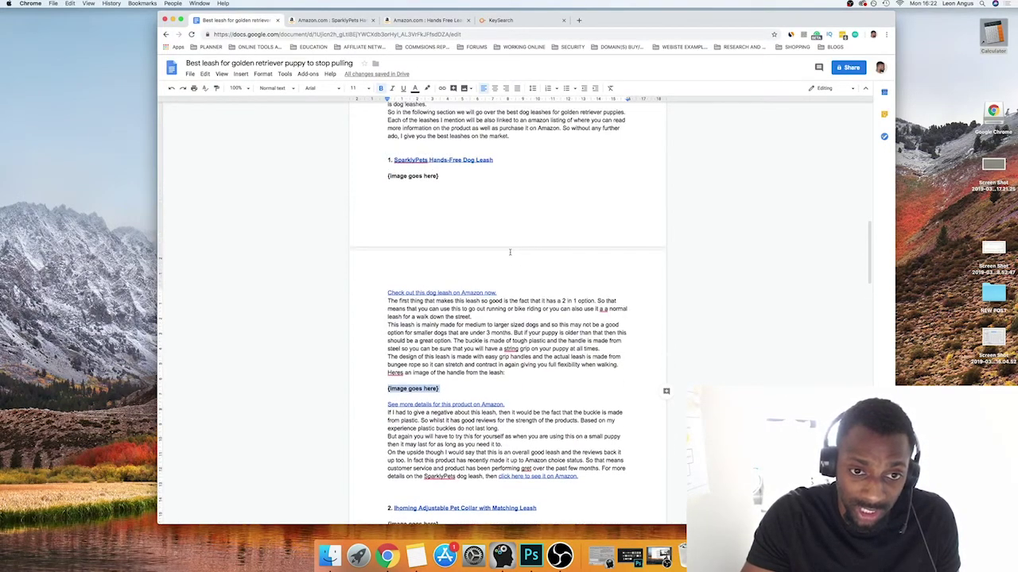
scroll(441, 181, "up", 10)
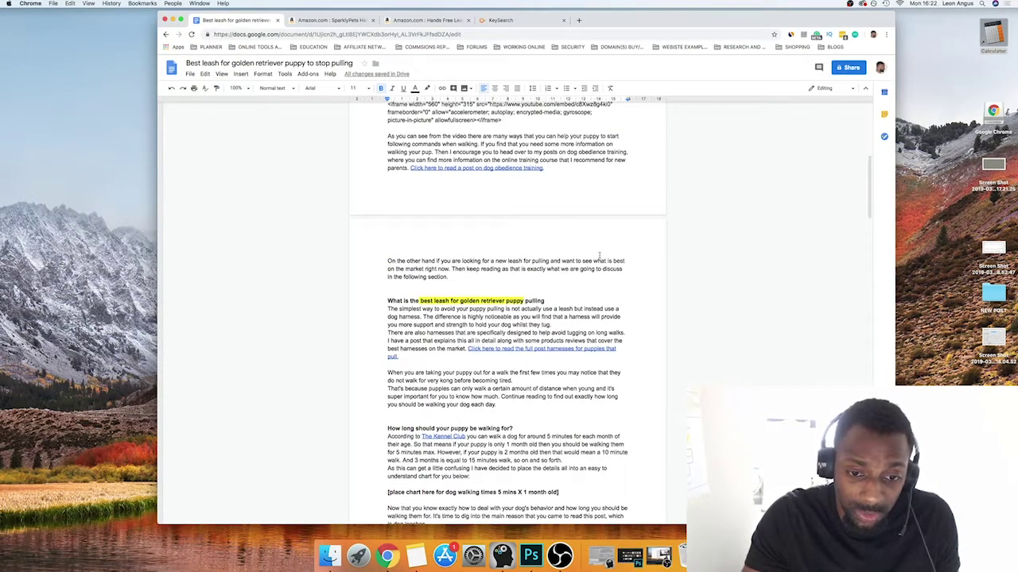
scroll(599, 255, "down", 10)
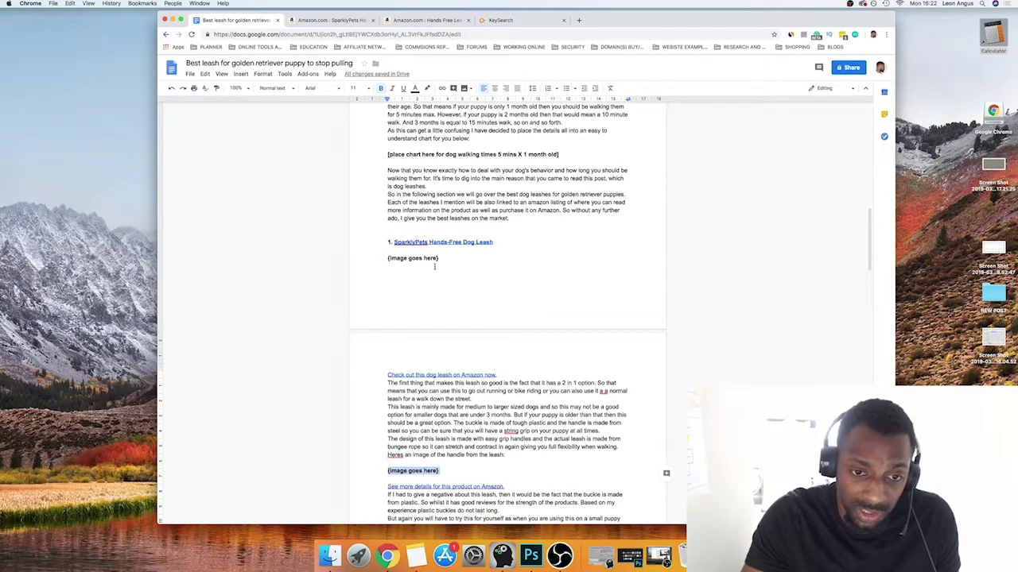
scroll(433, 264, "down", 1)
left_click_drag(439, 255, 387, 255)
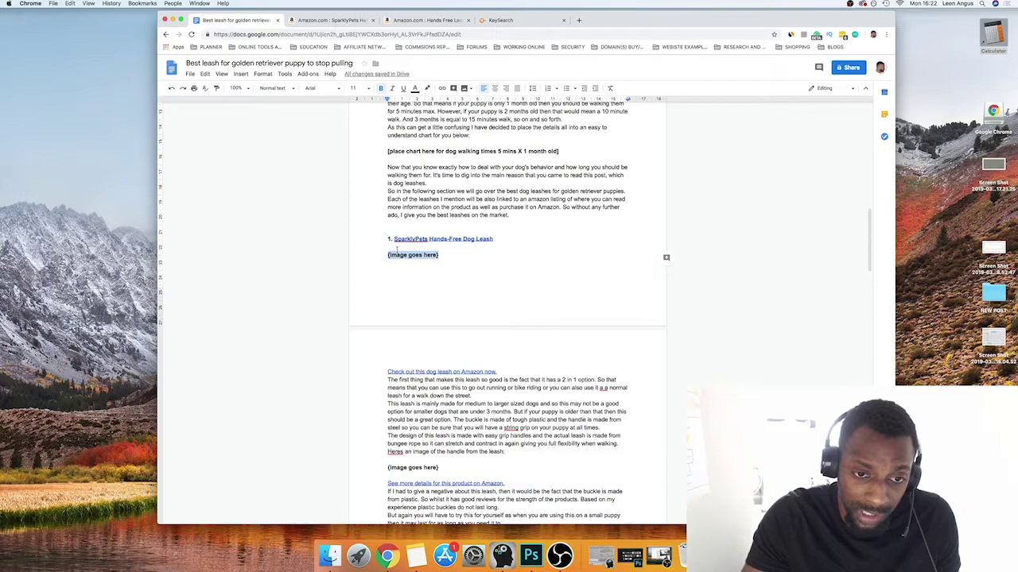
scroll(367, 317, "down", 2)
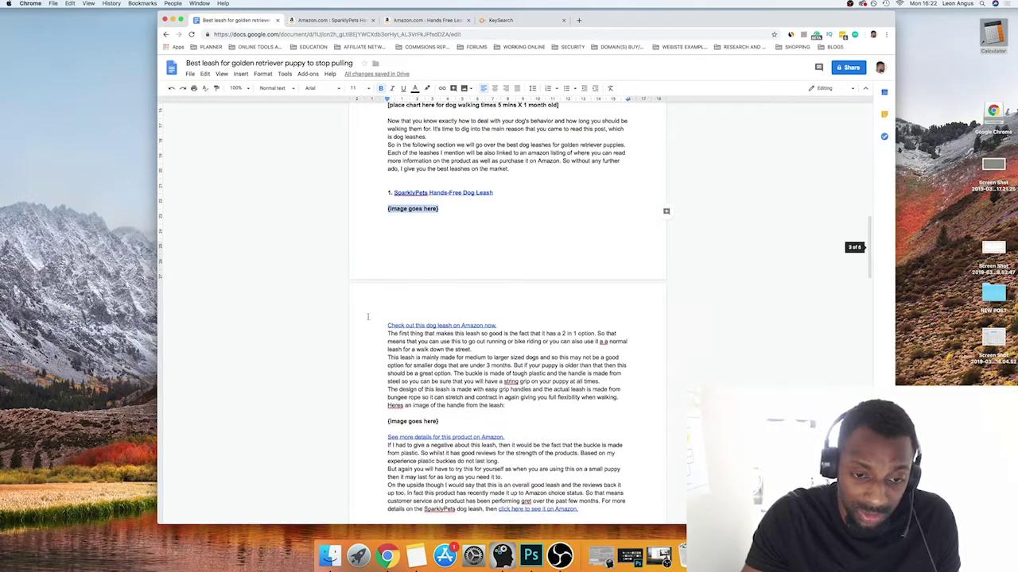
left_click(393, 192)
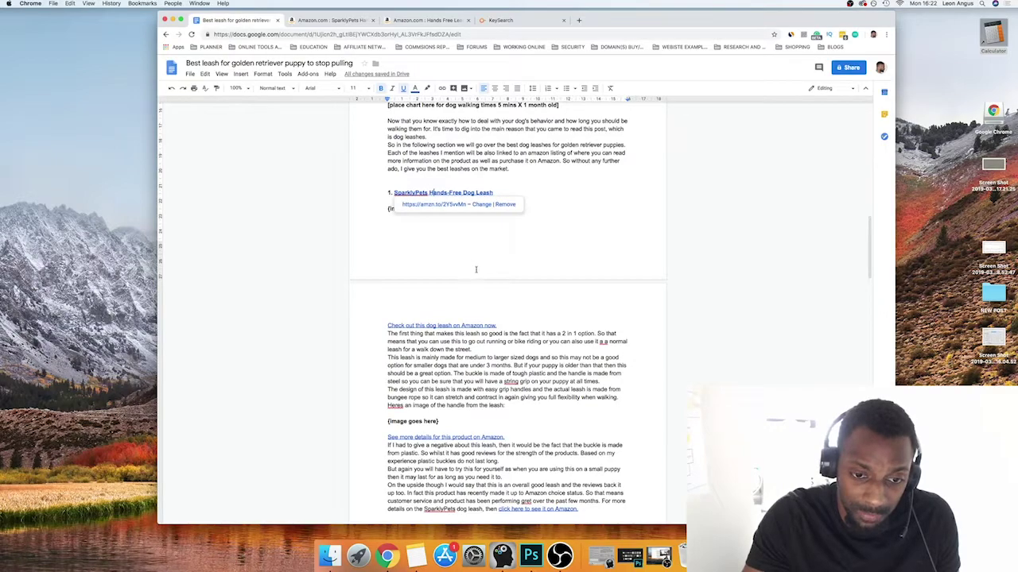
scroll(474, 260, "down", 3)
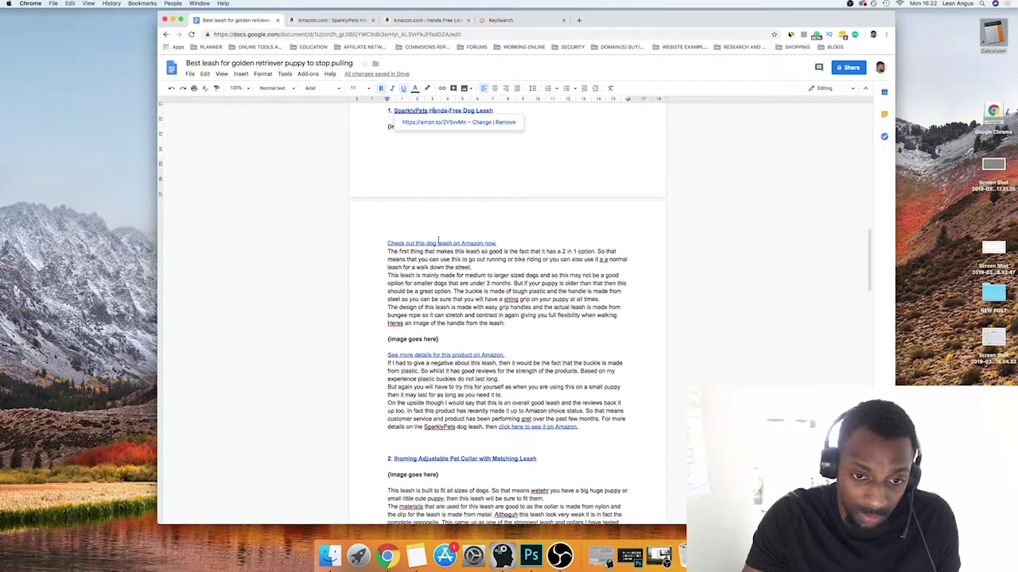
- Examine the SparklyPets review paragraphs, the closing "click here to see it on Amazon." link and the Ihoming heading's link
left_click_drag(387, 251, 521, 323)
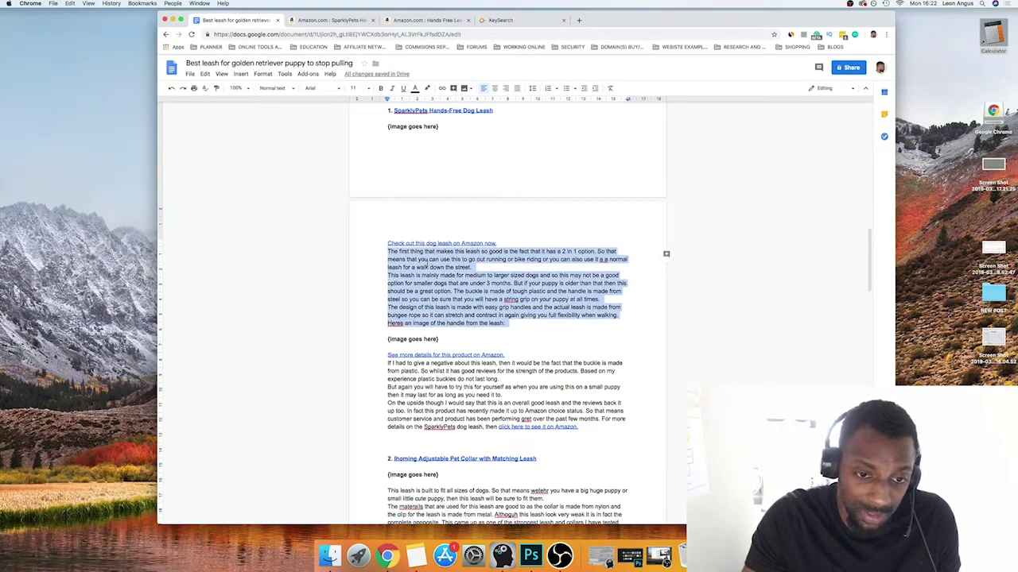
scroll(506, 318, "down", 1)
left_click(412, 300)
left_click(445, 316)
left_click(528, 331)
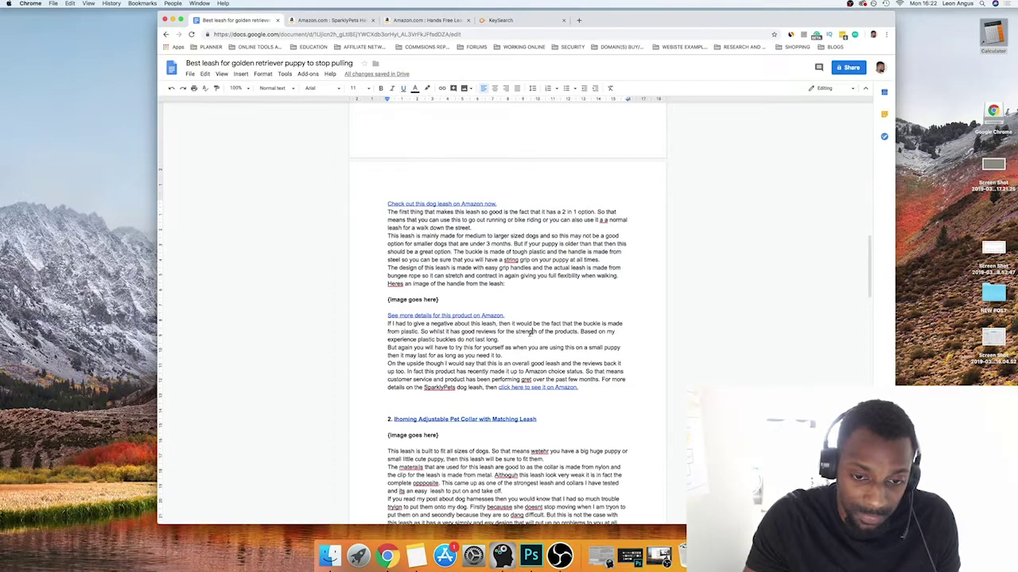
left_click_drag(385, 329, 578, 388)
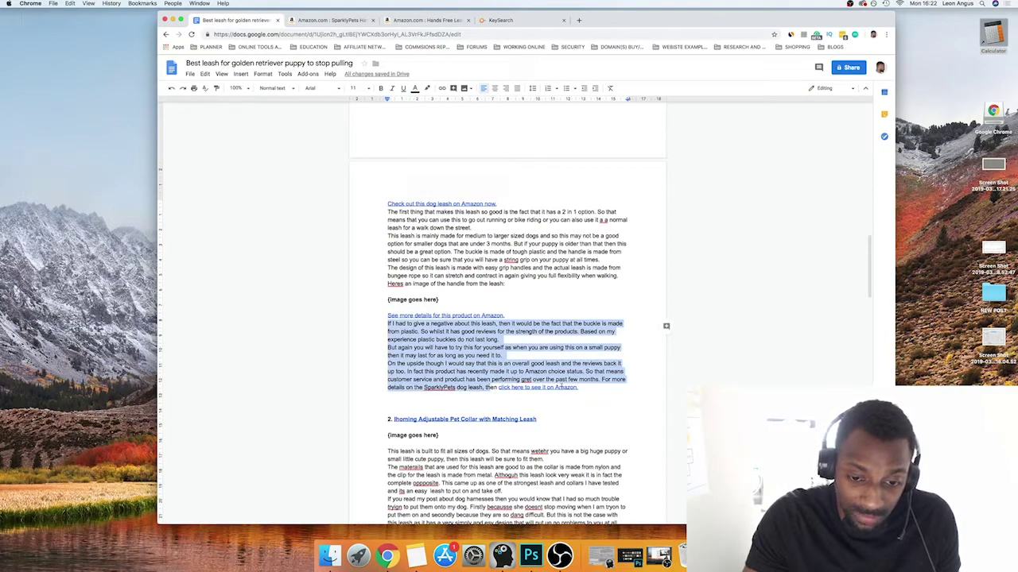
left_click(558, 387)
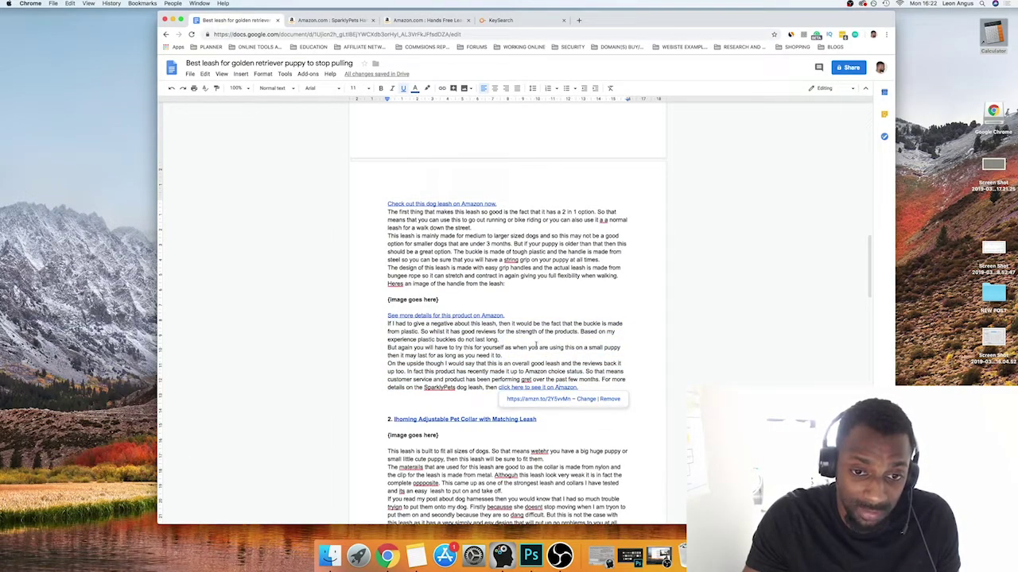
scroll(536, 343, "down", 3)
left_click(458, 256)
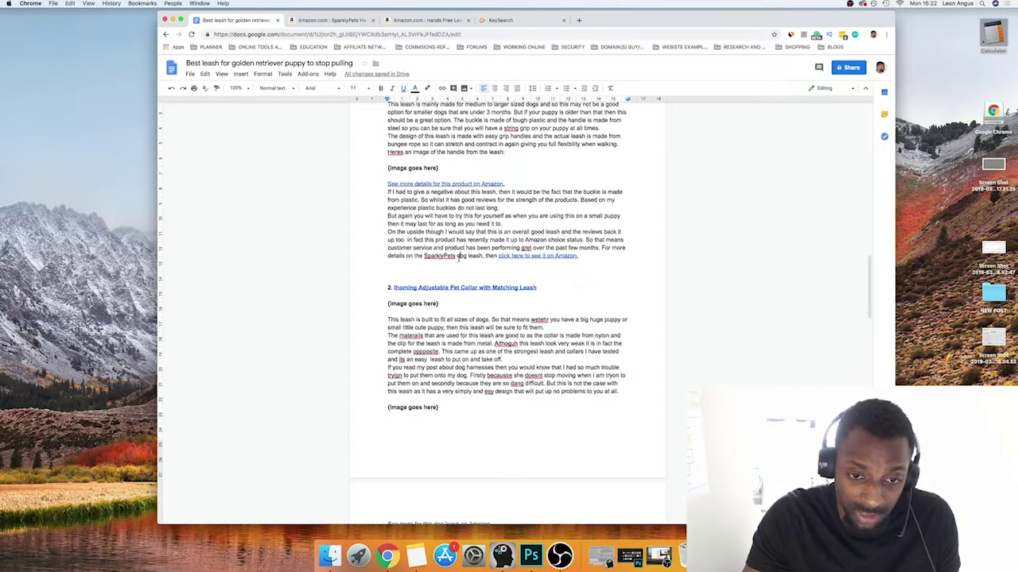
scroll(461, 266, "down", 1)
left_click(405, 247)
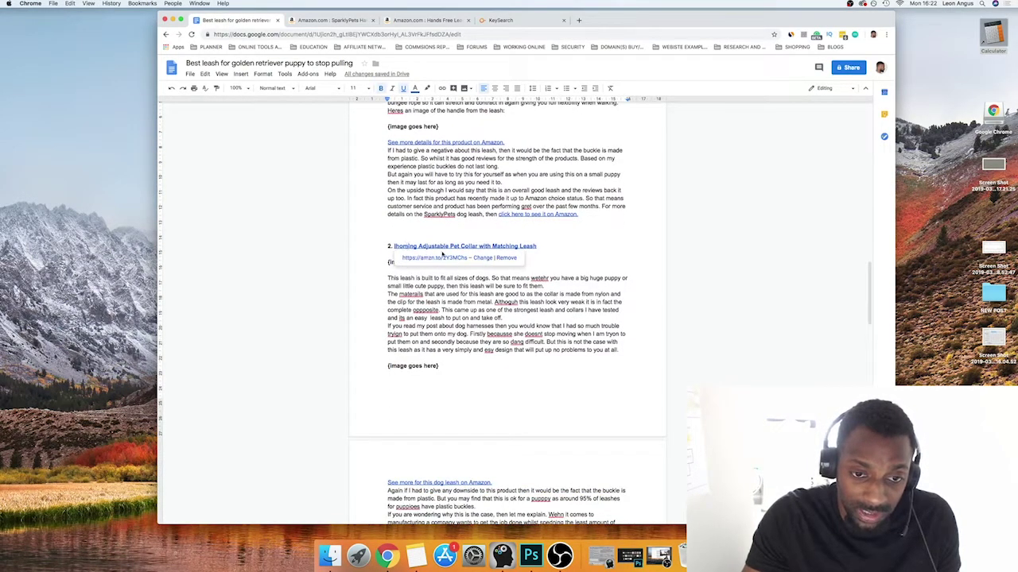
- Add an empty line between the Ihoming collar's first image placeholder and its review text
left_click(401, 271)
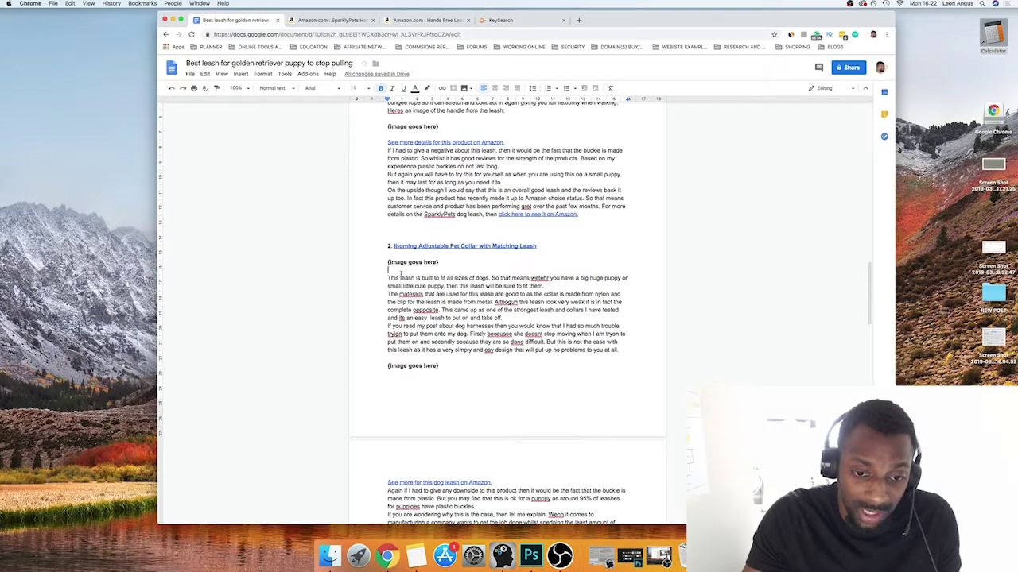
key("Return")
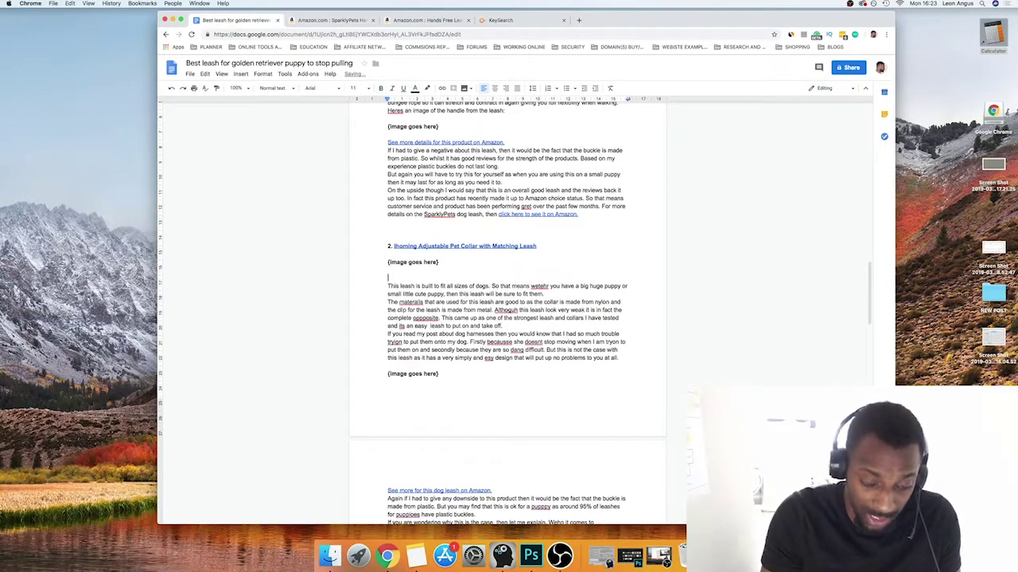
type("LCick her")
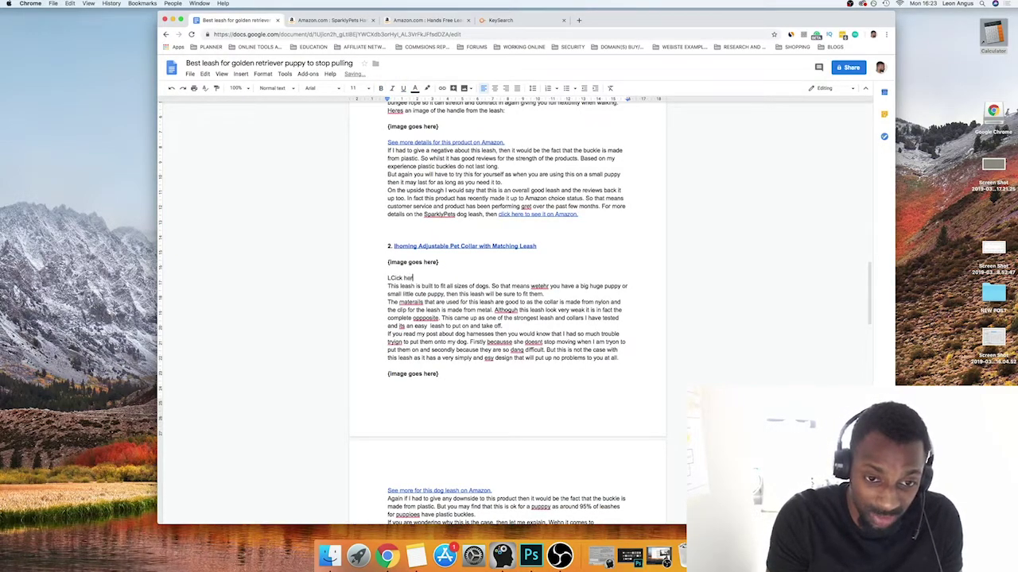
key("BackSpace")
key("BackSpace")
key("BackSpace")
key("BackSpace")
key("BackSpace")
key("BackSpace")
key("BackSpace")
key("BackSpace")
key("BackSpace")
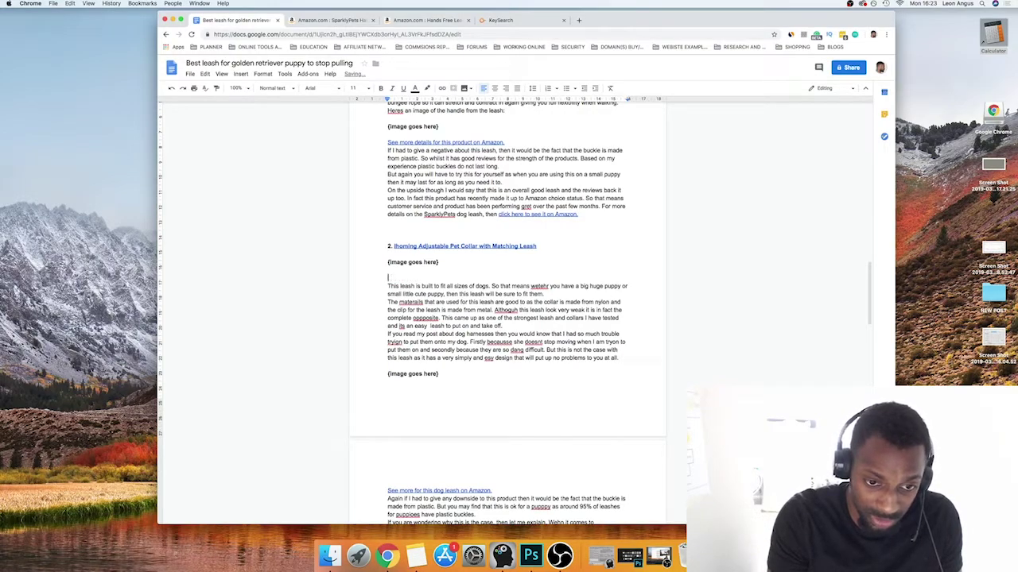
- Write "Click here for more details on this dog leash over on Amazon." above the Ihoming review's first paragraph
type("Click here ")
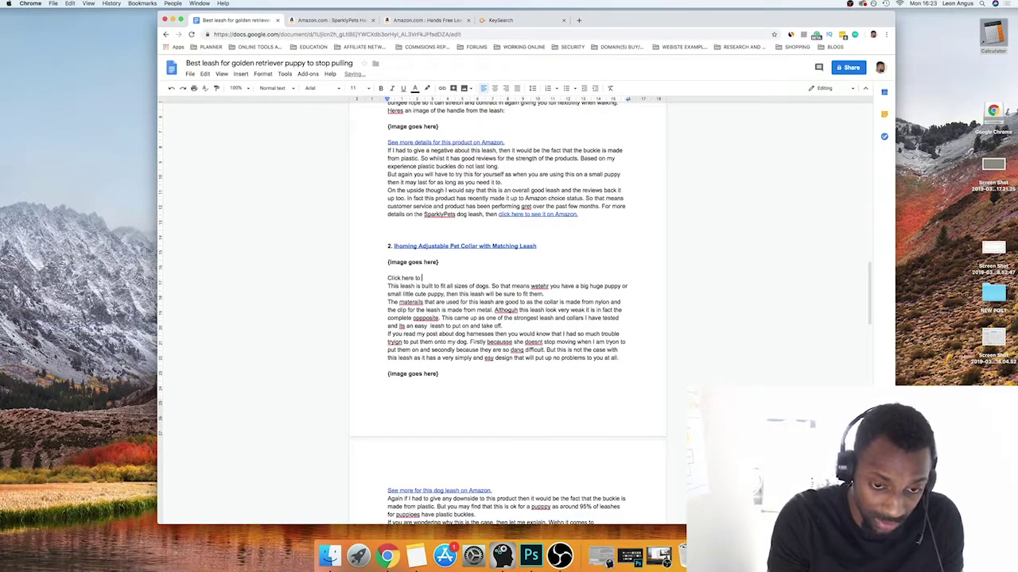
type("for more ")
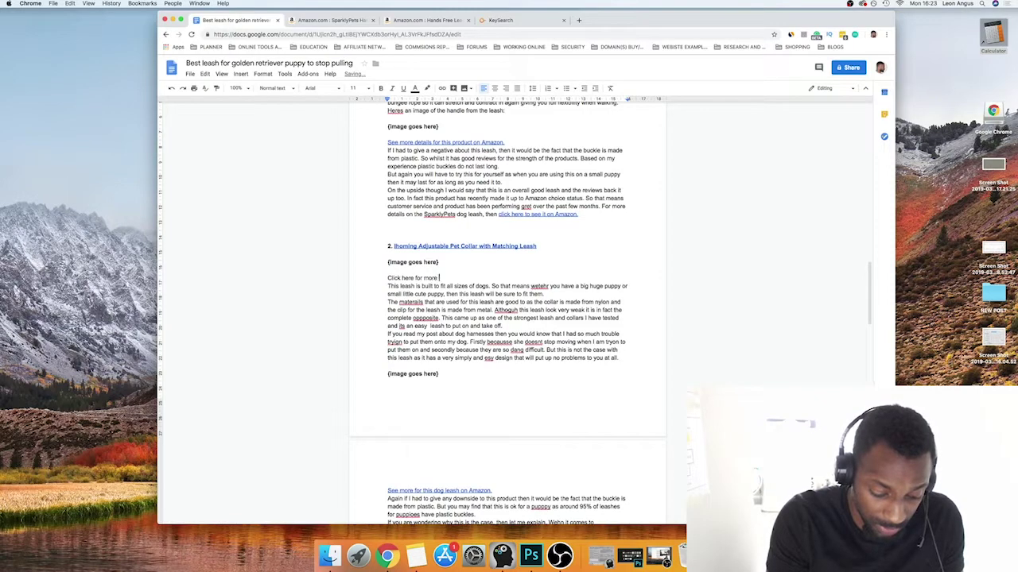
type("details on th")
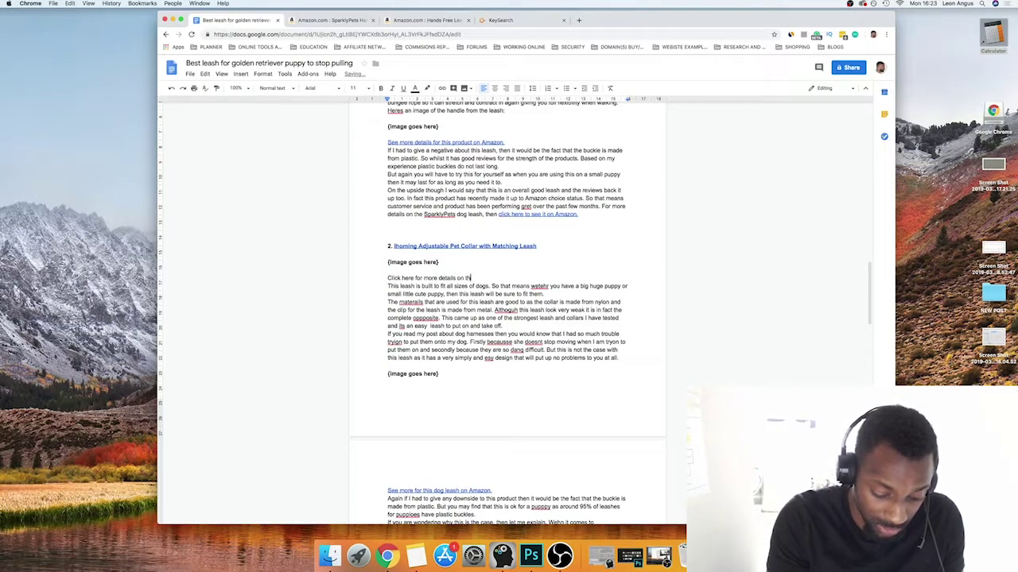
type("is dog leash ove")
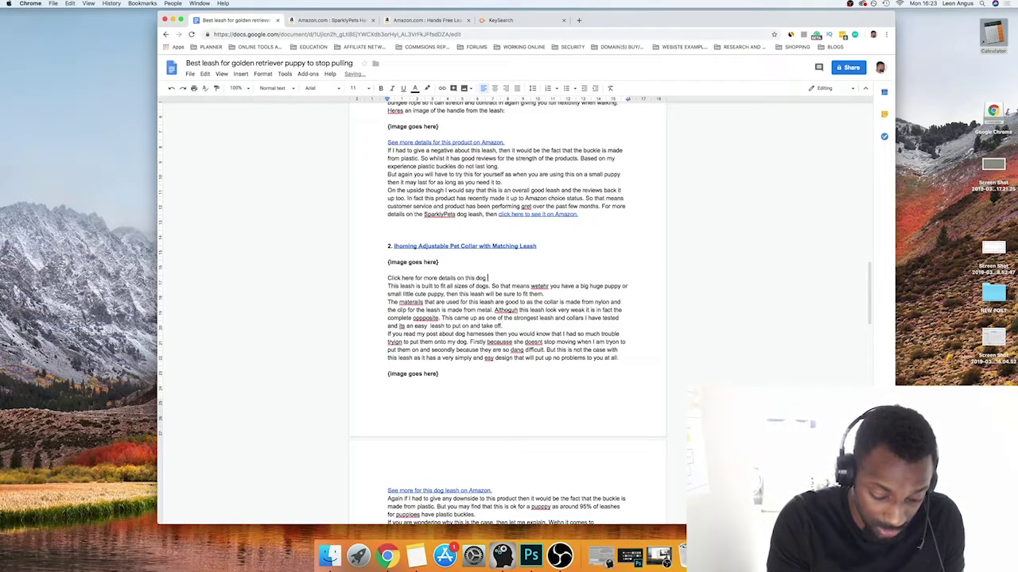
type("r on Amazon.")
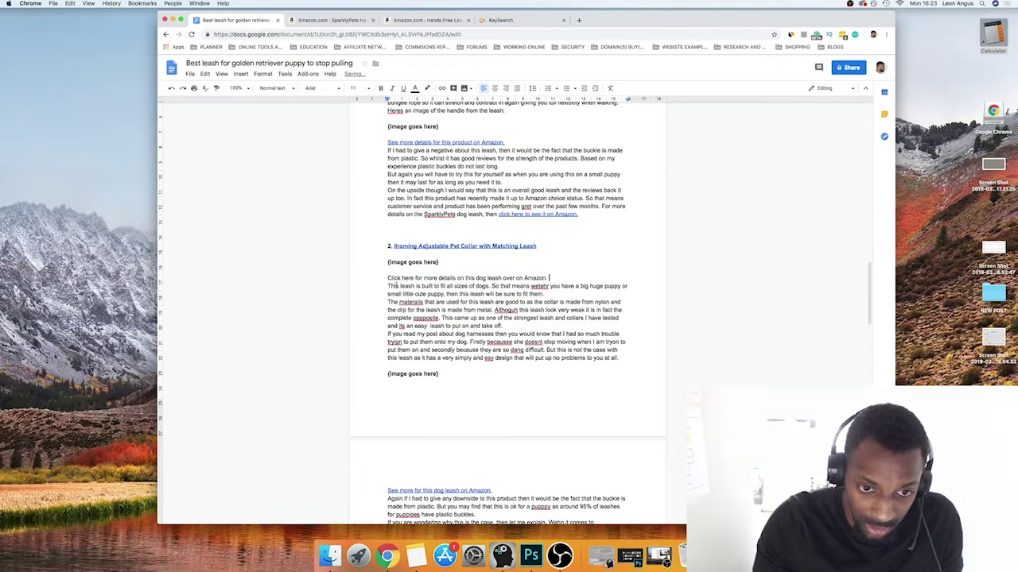
- Reword the Ihoming call-to-action line to "Click here to read more details about this dog leash on Amazon."
double_click(419, 278)
type("to read")
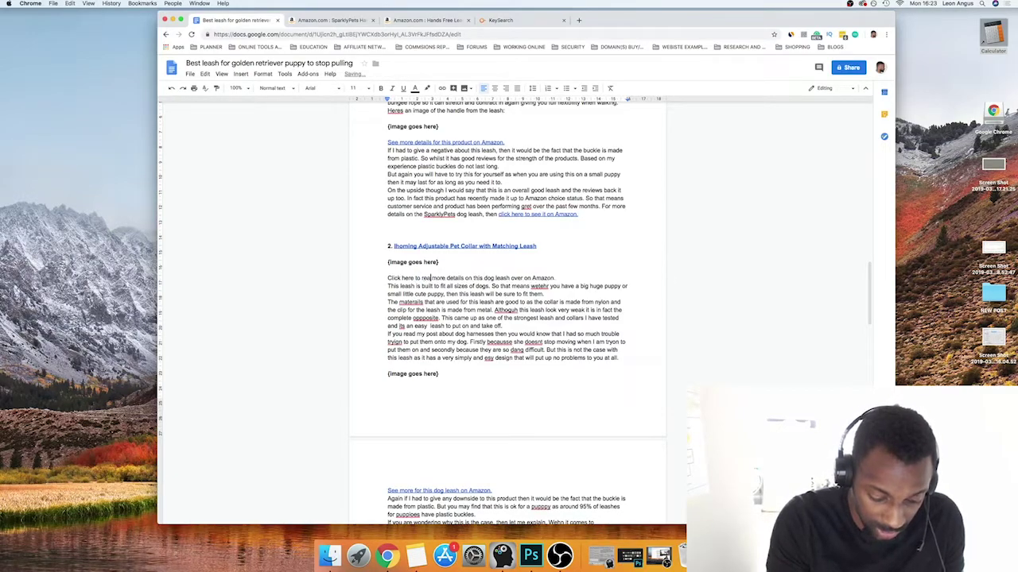
double_click(472, 278)
type("about")
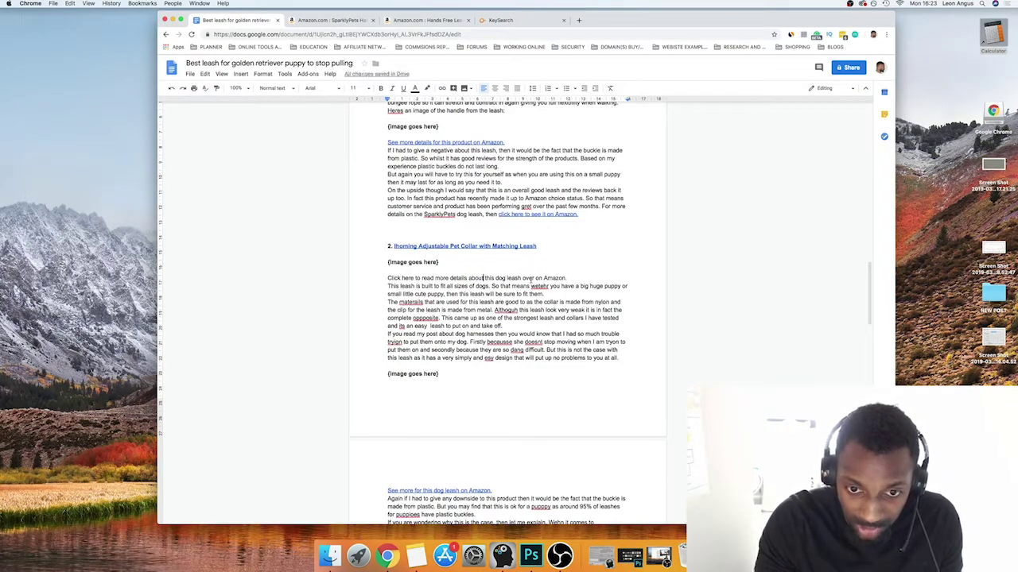
left_click_drag(539, 278, 522, 279)
key("BackSpace")
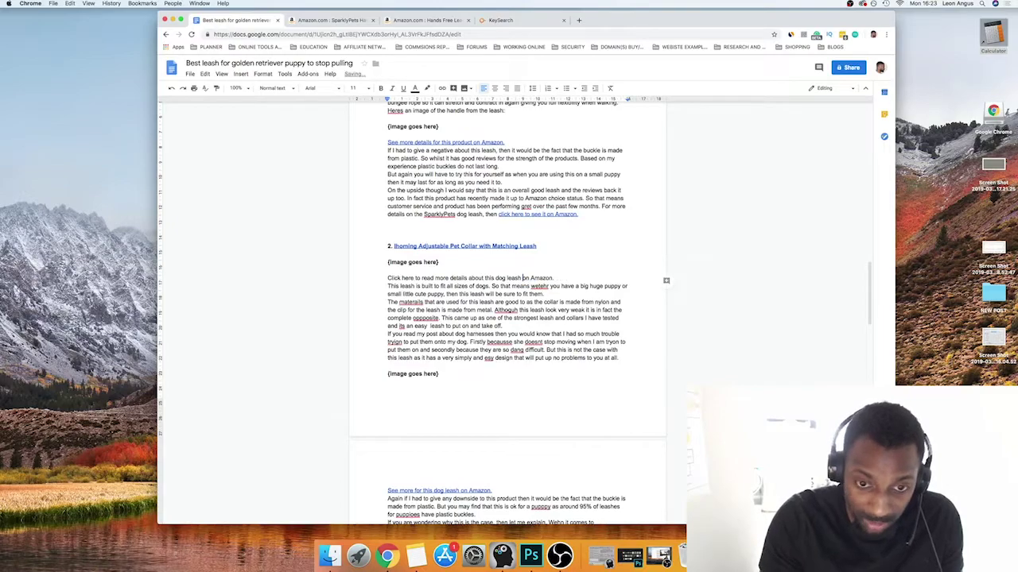
- Link the line "Click here to read more details about this dog leash on Amazon." to the same Amazon URL as the Ihoming heading
left_click(488, 246)
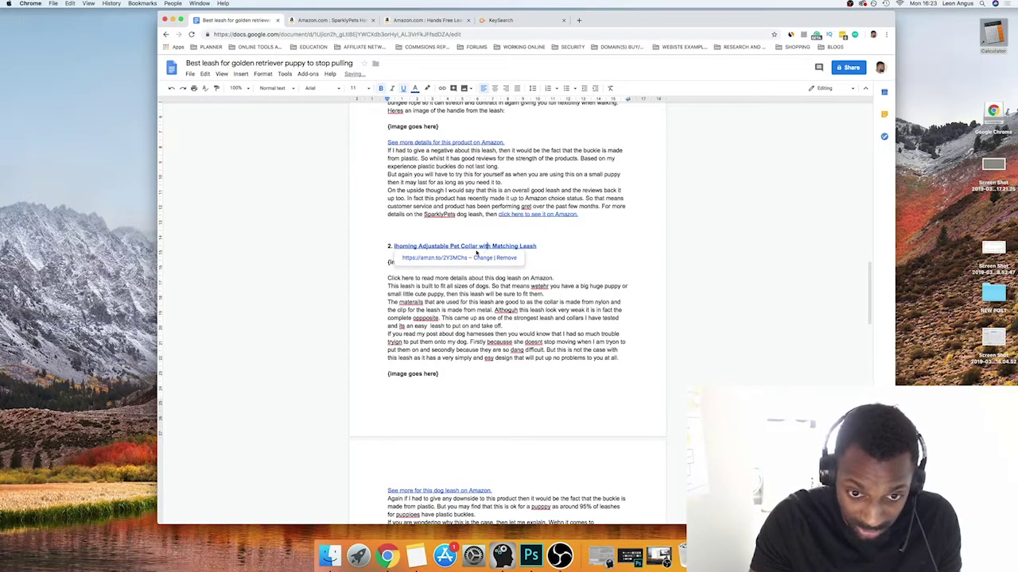
right_click(458, 258)
left_click(486, 293)
left_click_drag(387, 278, 554, 278)
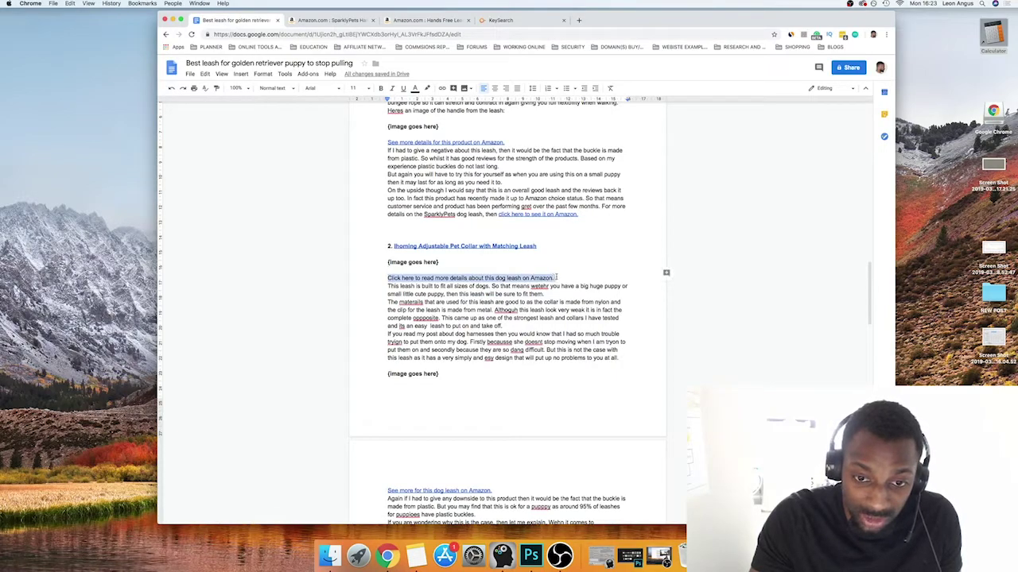
key("ctrl+k")
key("ctrl+v")
left_click(505, 348)
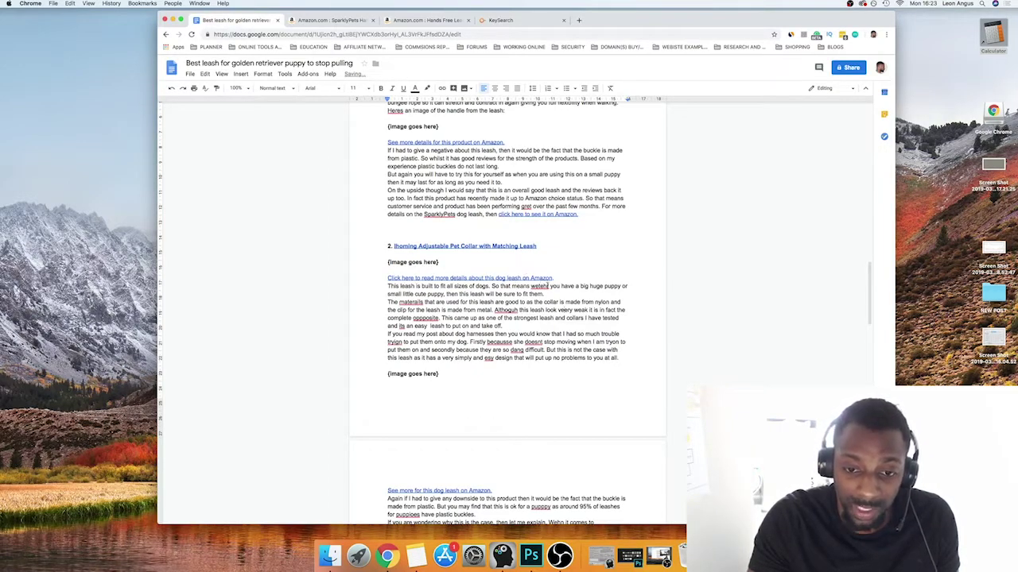
left_click(564, 310)
key("BackSpace")
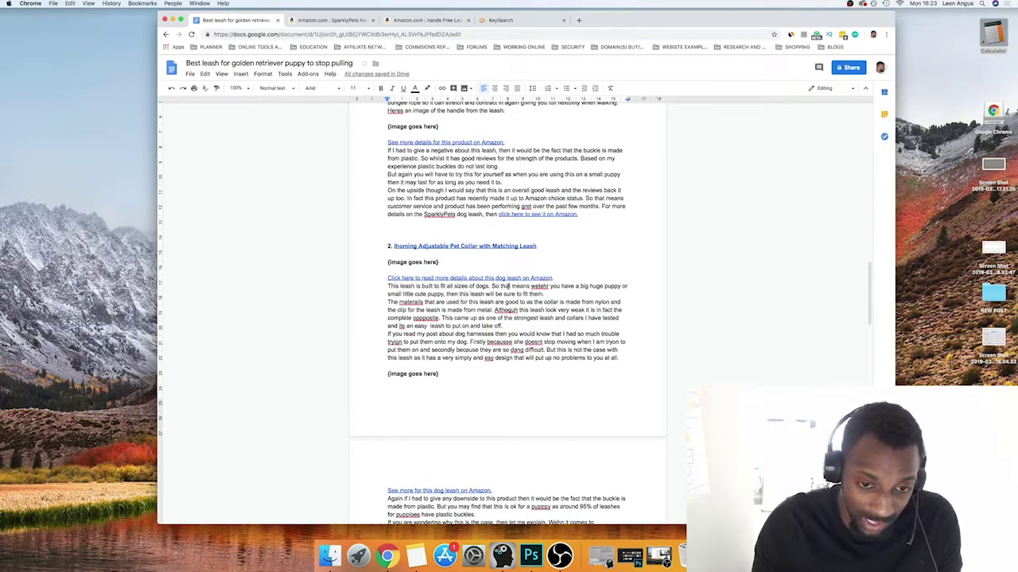
left_click(471, 277)
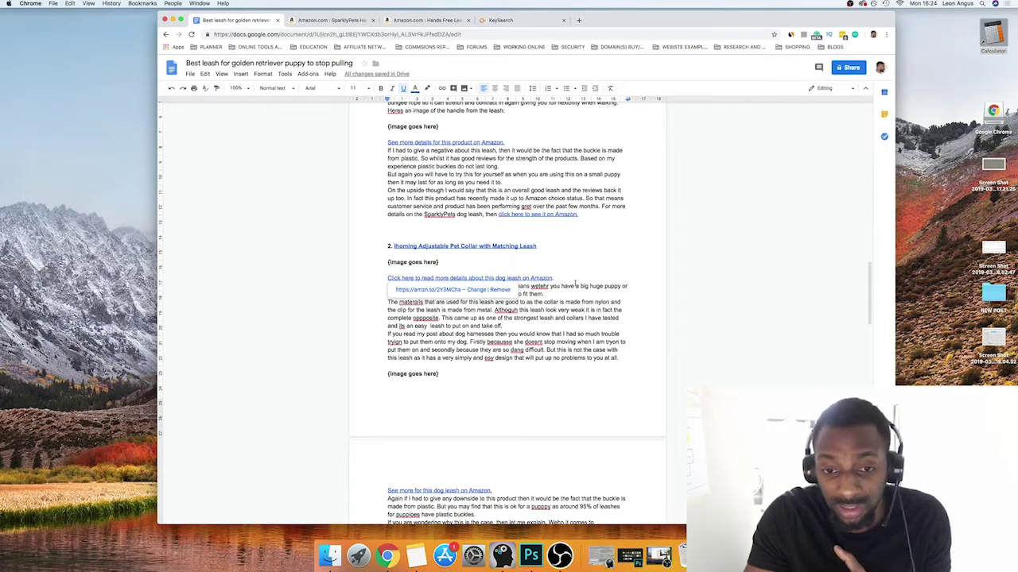
left_click(539, 318)
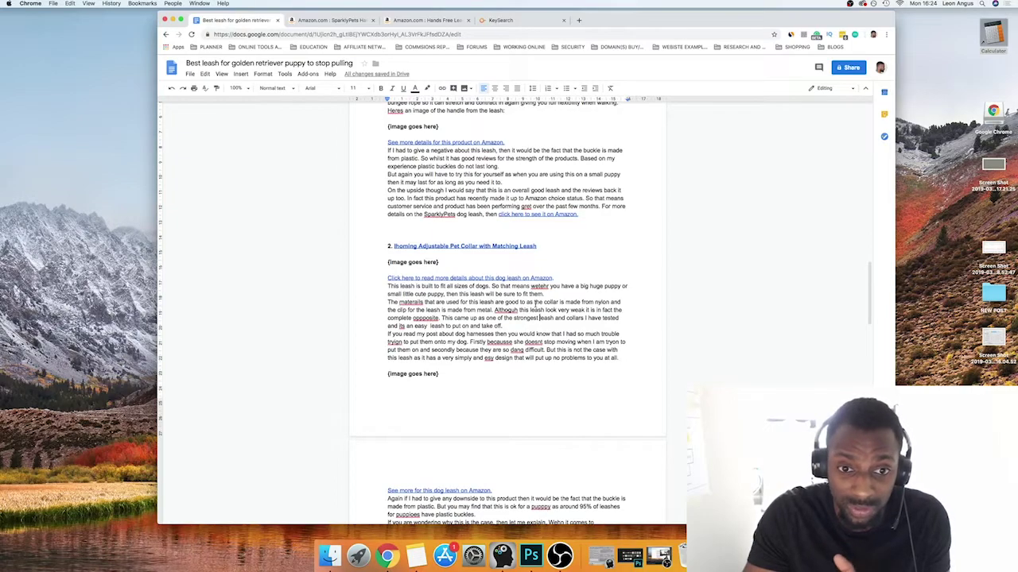
- Correct the misspelled word "spedning" to "spending" in the Ihoming review's paragraph about manufacturing costs
scroll(534, 302, "down", 5)
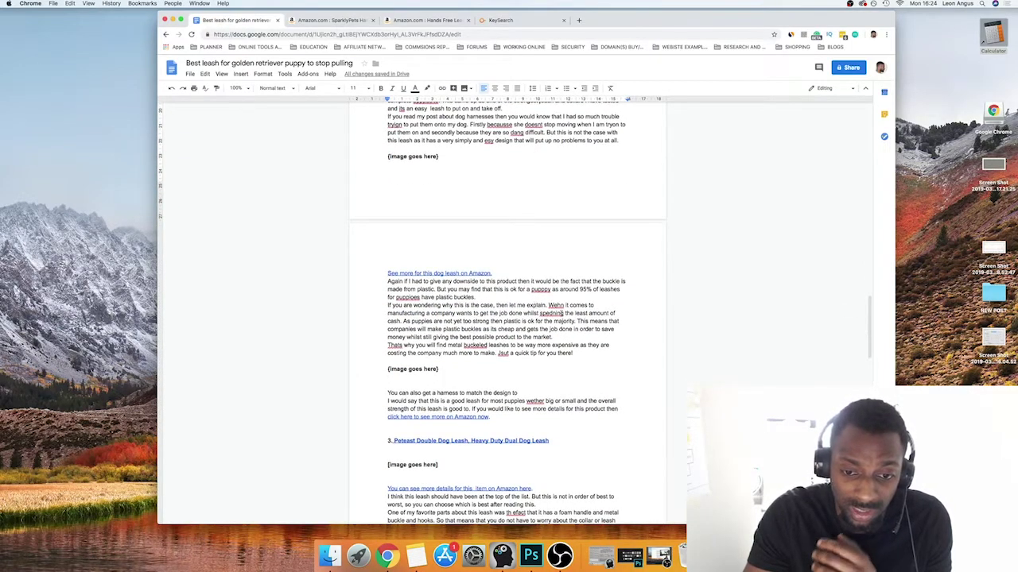
right_click(552, 313)
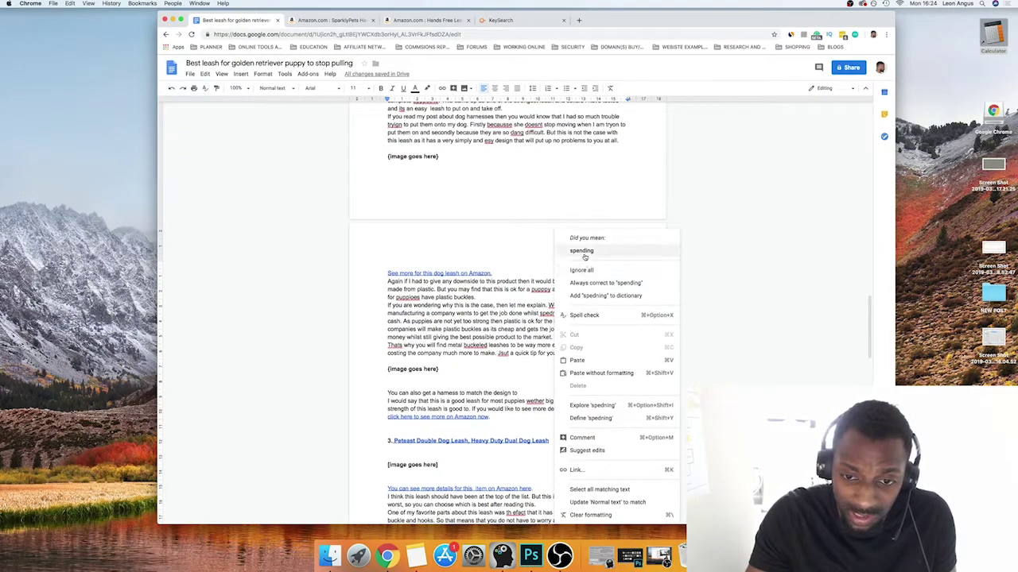
left_click(581, 249)
- Examine the whole article from introduction to conclusion, including the remaining product reviews, image placeholders and Amazon links
scroll(495, 305, "down", 2)
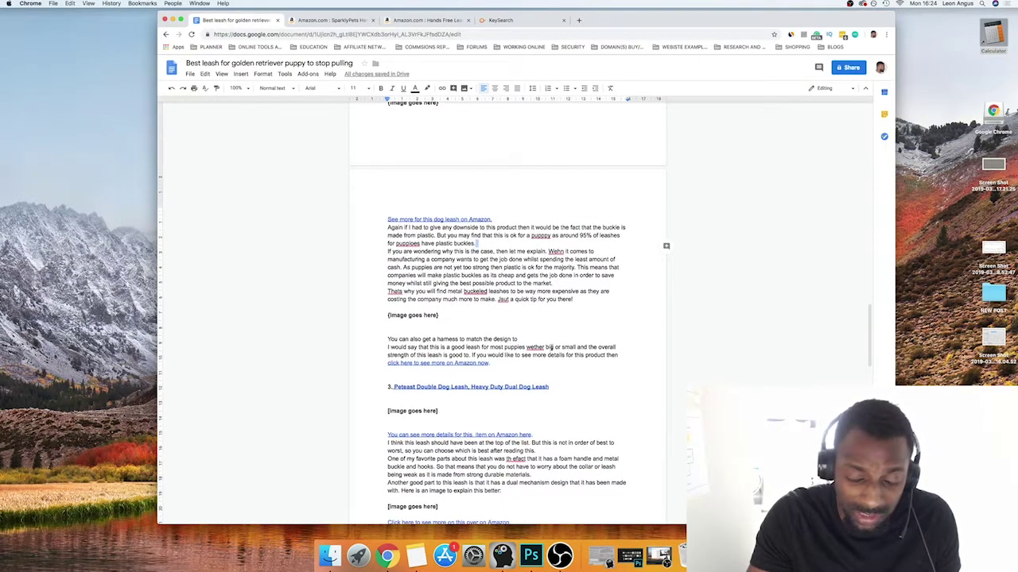
scroll(551, 359, "down", 7)
scroll(551, 347, "down", 5)
scroll(552, 345, "up", 20)
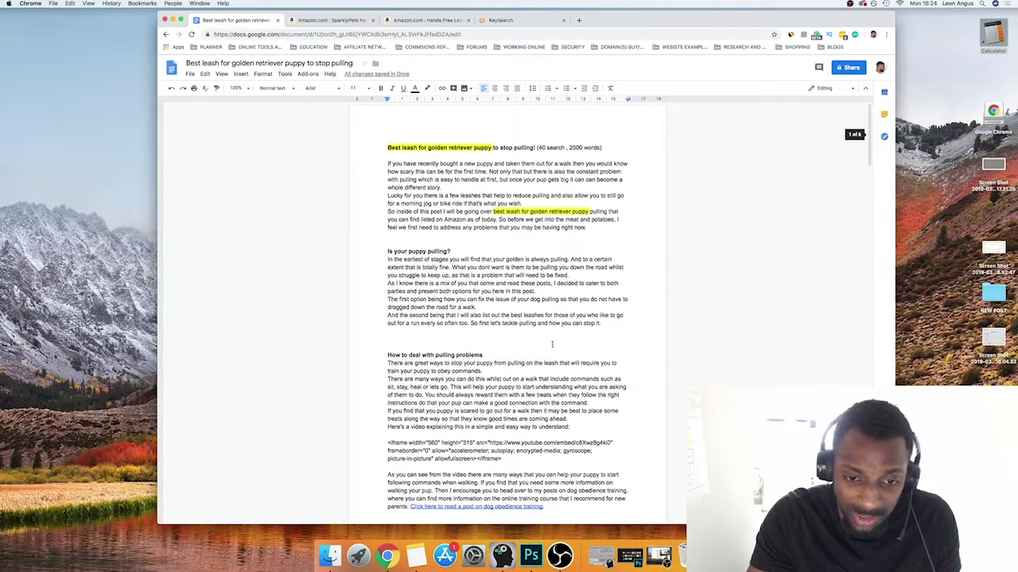
scroll(548, 342, "down", 3)
scroll(545, 338, "down", 4)
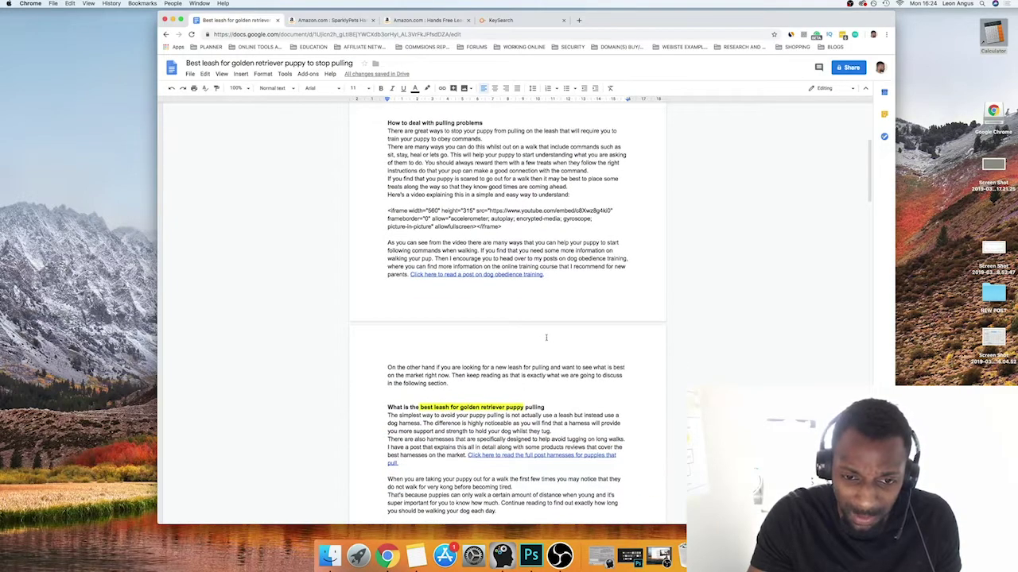
scroll(545, 337, "down", 20)
scroll(545, 337, "down", 16)
scroll(537, 337, "down", 8)
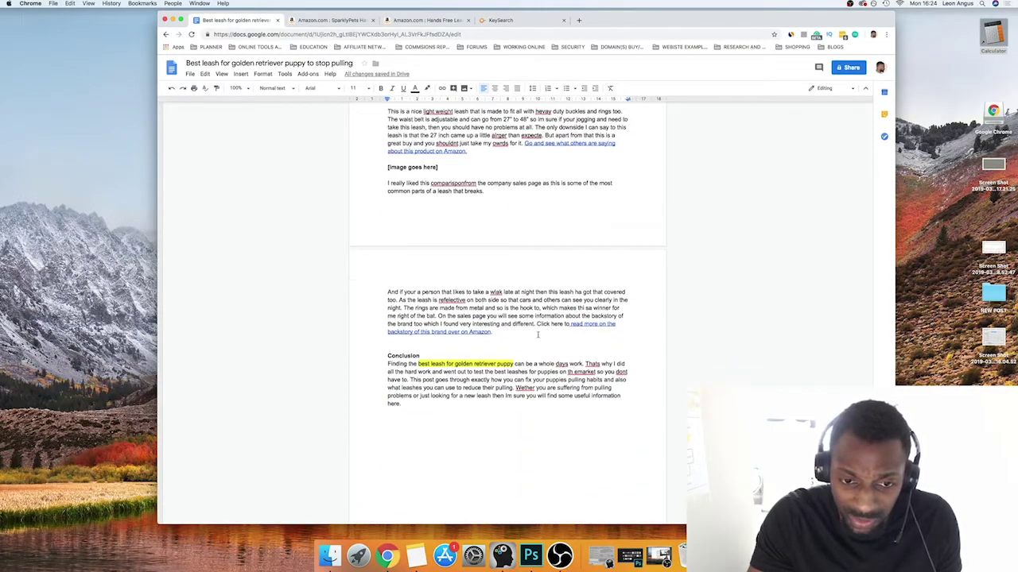
scroll(538, 334, "up", 10)
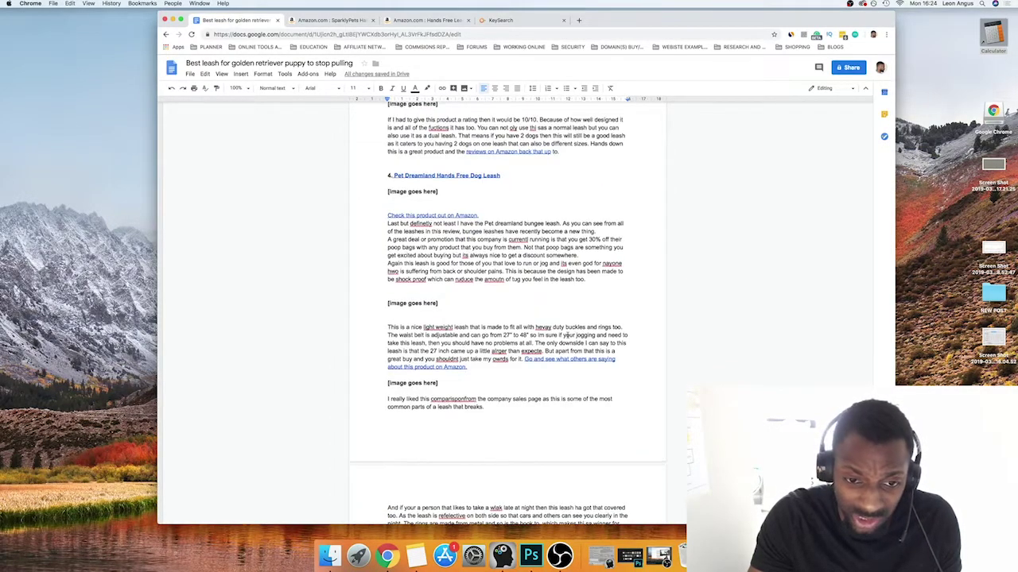
scroll(555, 335, "up", 10)
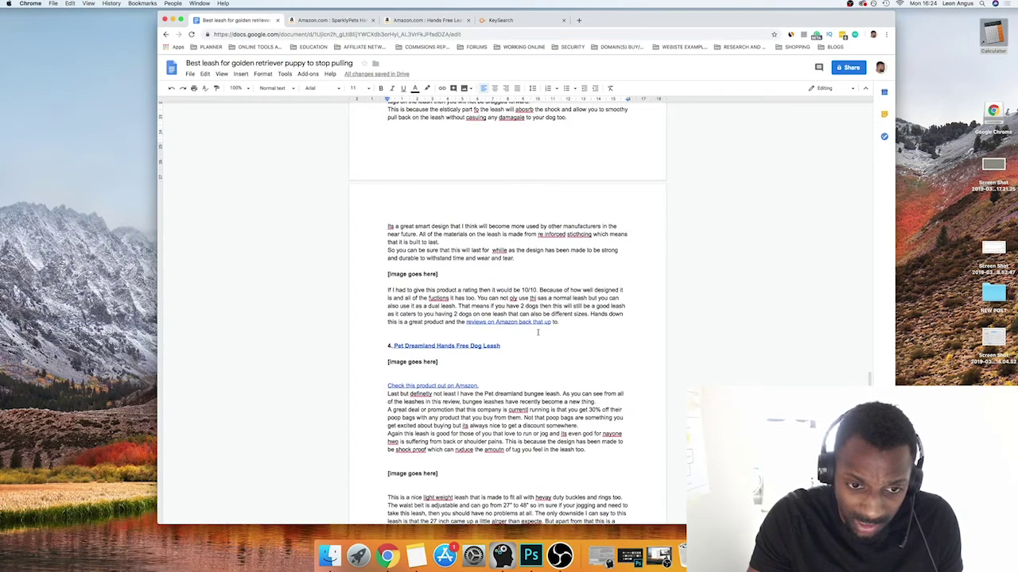
scroll(539, 332, "up", 4)
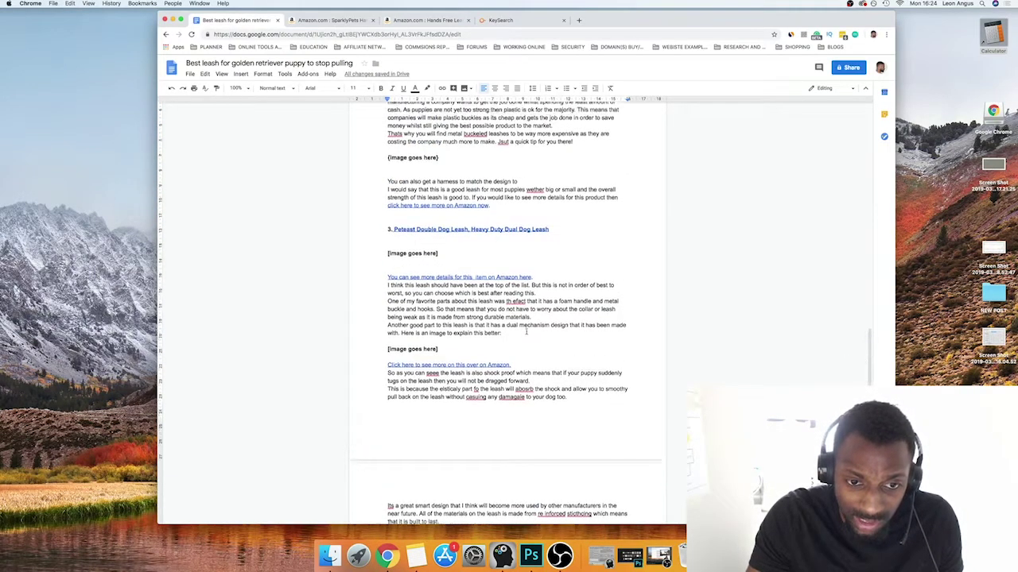
scroll(528, 331, "up", 8)
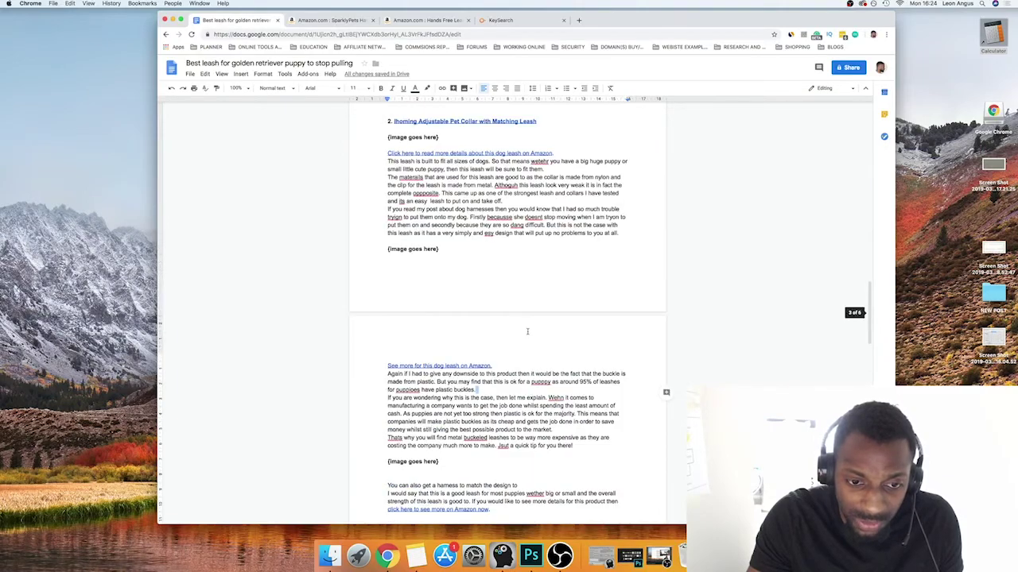
- Open the Ihoming heading's Amazon link in a new browser tab and copy the enlarged main product photo
left_click(420, 212)
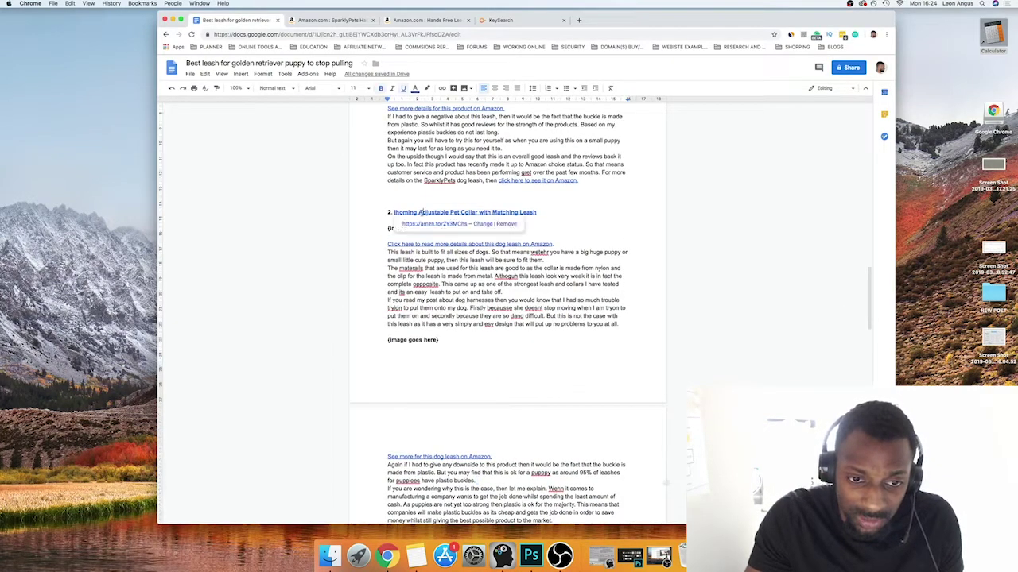
left_click_drag(387, 228, 438, 228)
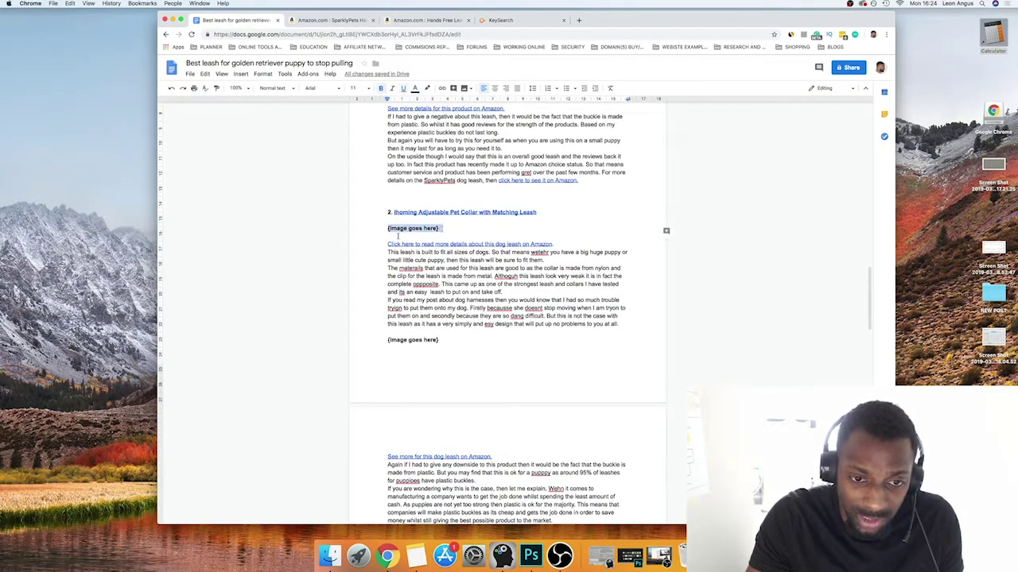
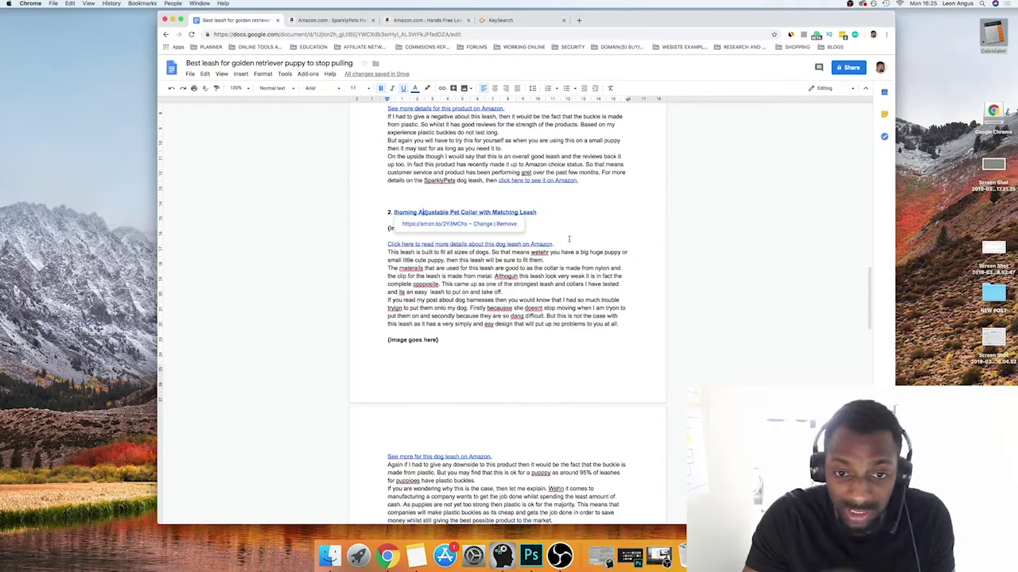
right_click(404, 221)
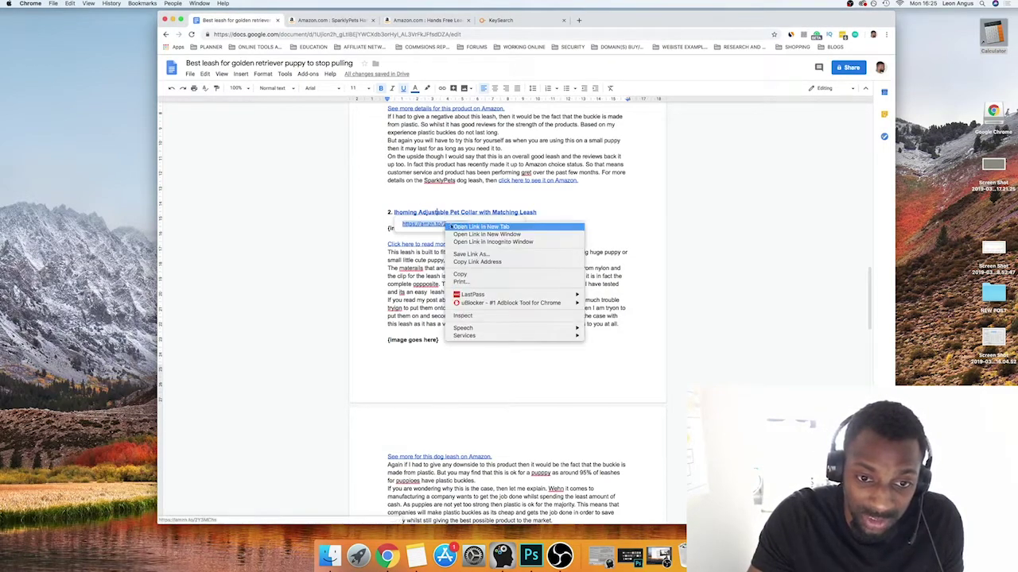
left_click(433, 228)
left_click(422, 21)
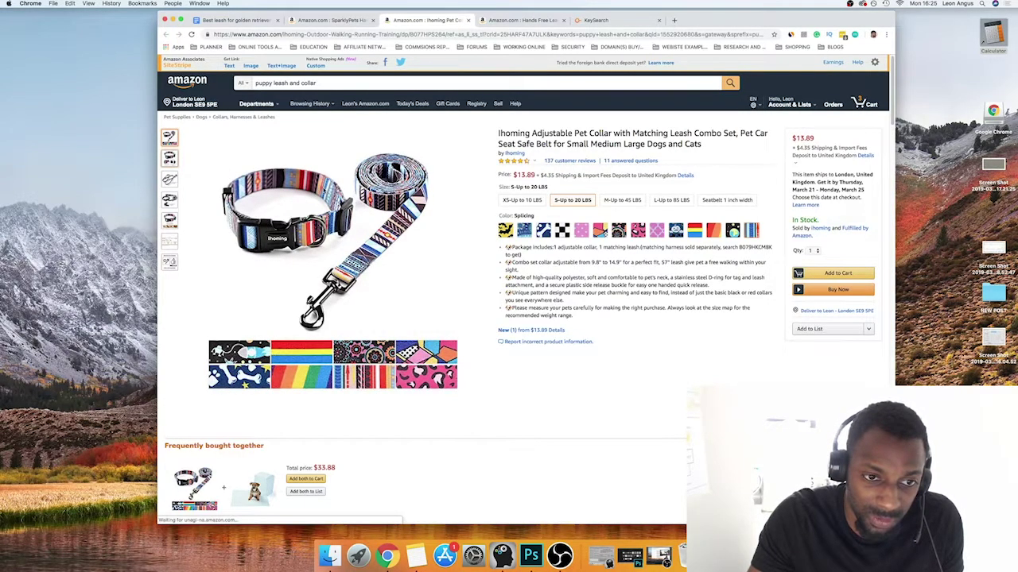
left_click(334, 230)
right_click(407, 226)
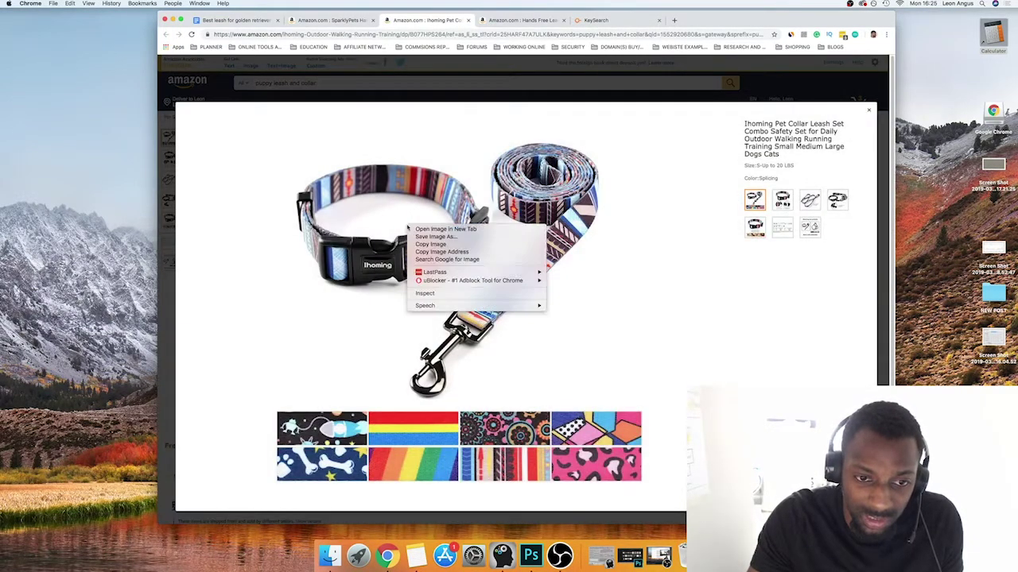
left_click(453, 244)
- Replace the "{image goes here}" placeholder below the Ihoming heading in the article draft with the copied product photo
key("super+1")
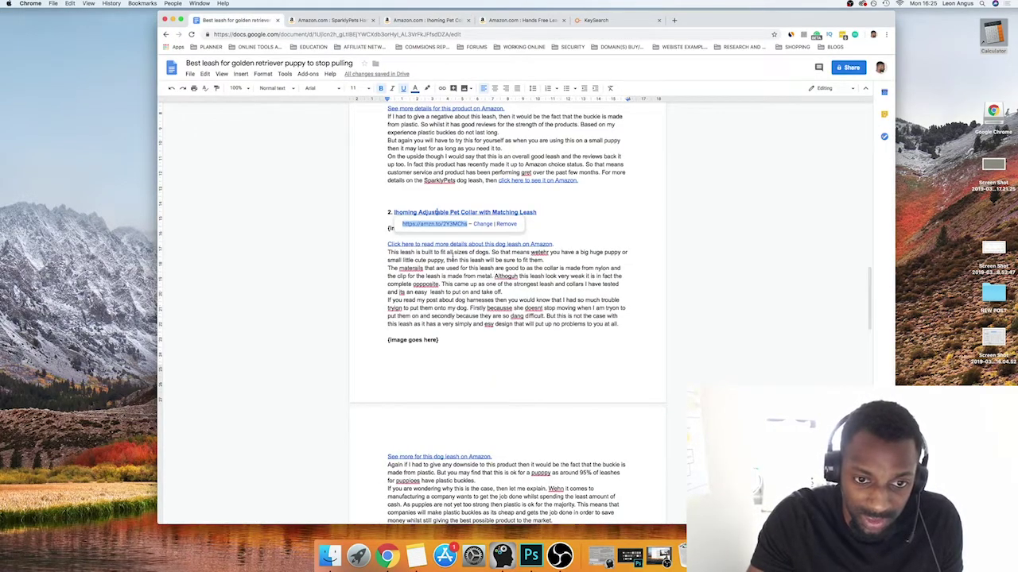
left_click_drag(439, 228, 382, 228)
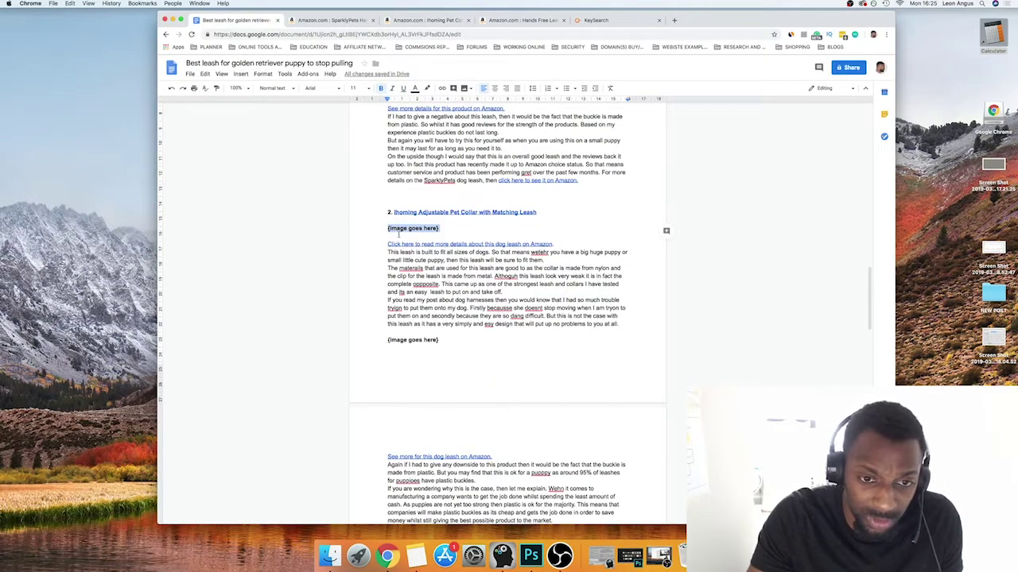
key("super+v")
left_click(490, 316)
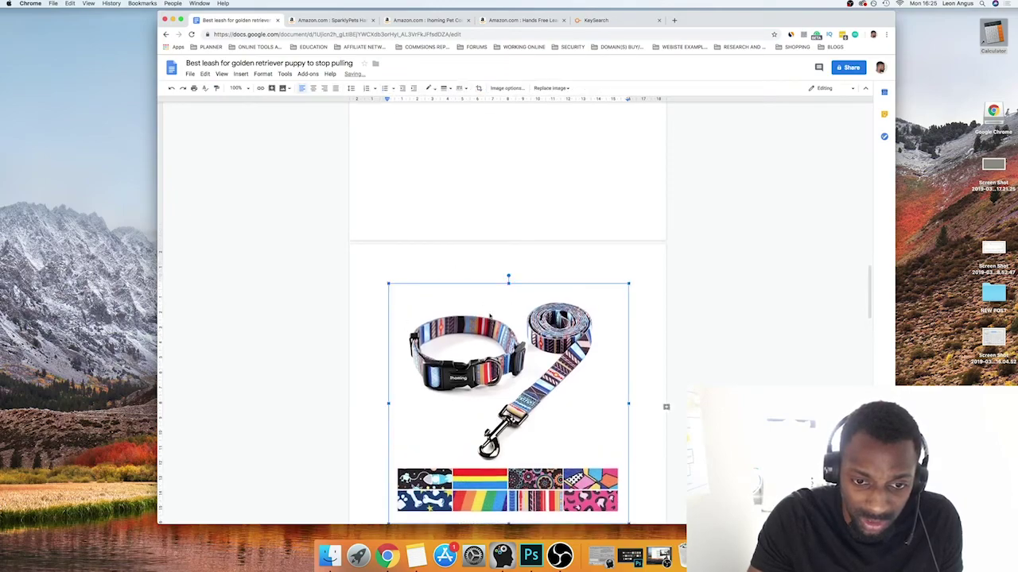
- Shrink the Ihoming product photo proportionally to about 40% of the text width so it fits directly below its heading
left_click_drag(386, 281, 455, 349)
scroll(474, 291, "up", 2)
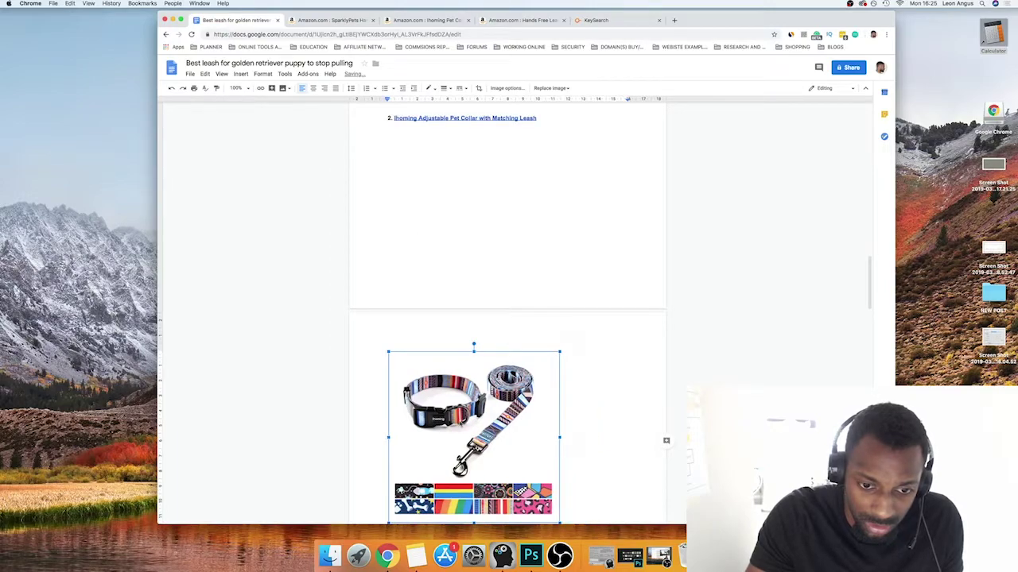
left_click_drag(388, 352, 478, 422)
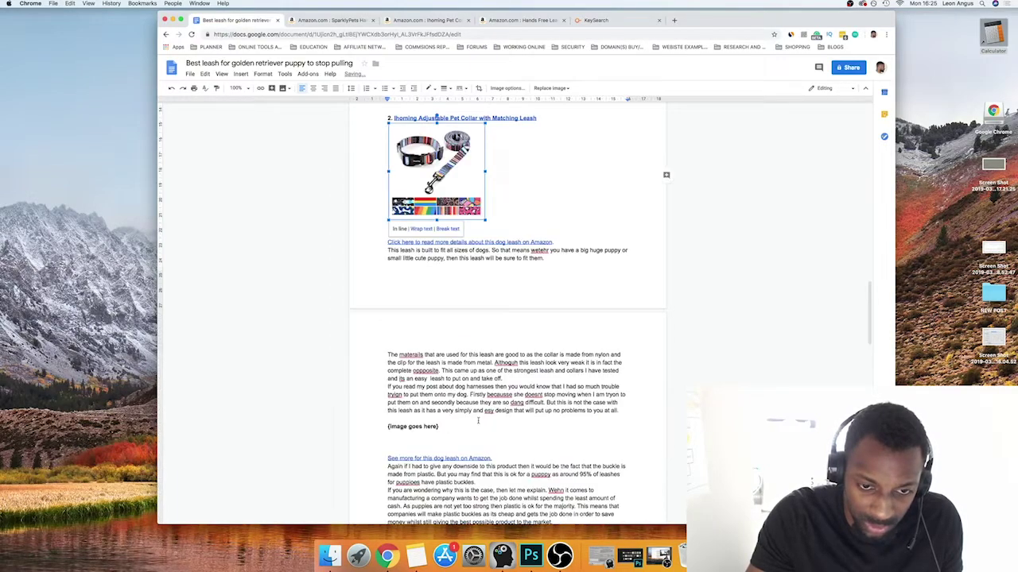
scroll(533, 301, "up", 1)
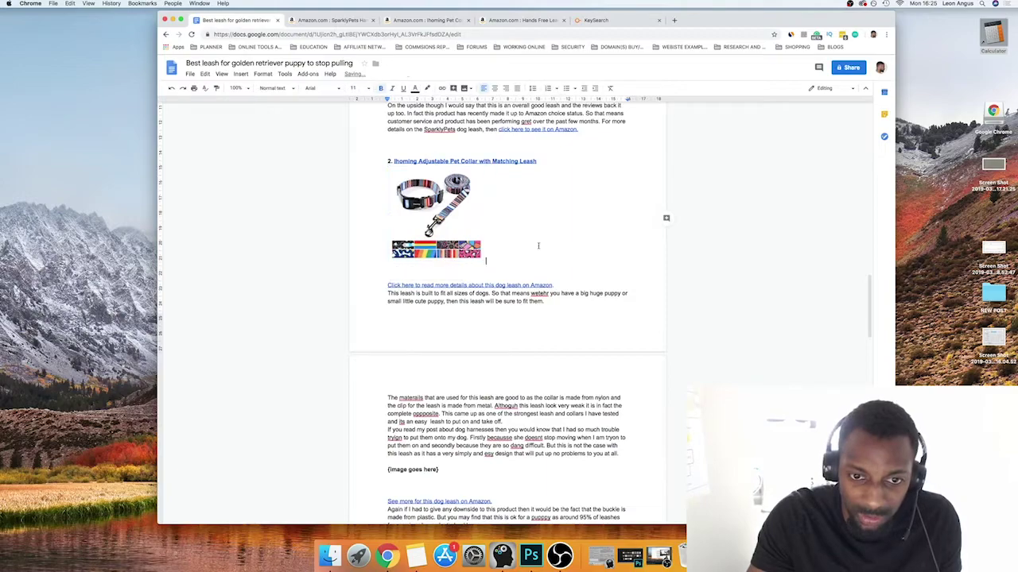
- Centre the Ihoming product photo on the page and remove the empty lines between it and the call-to-action link
right_click(470, 245)
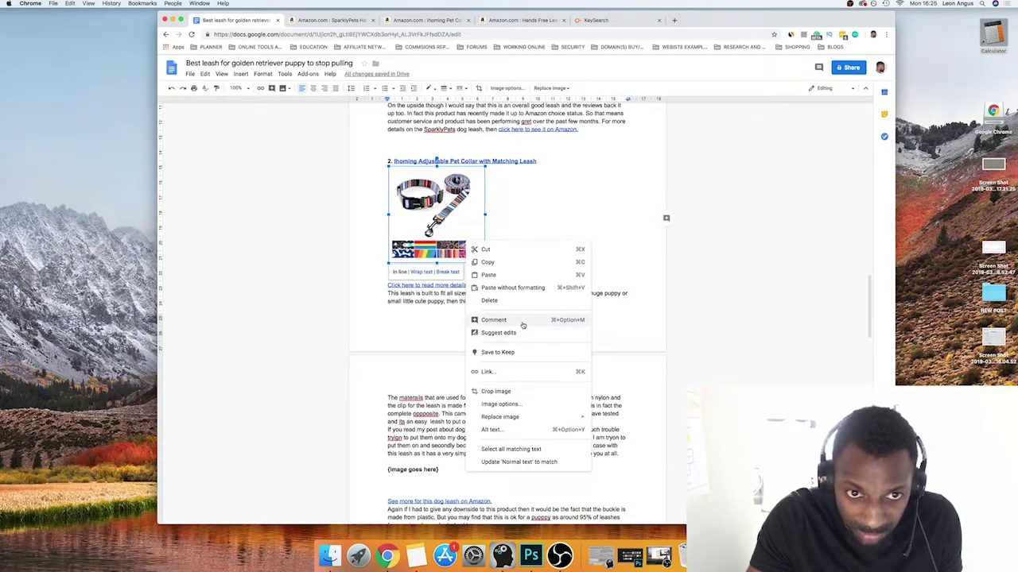
left_click(313, 88)
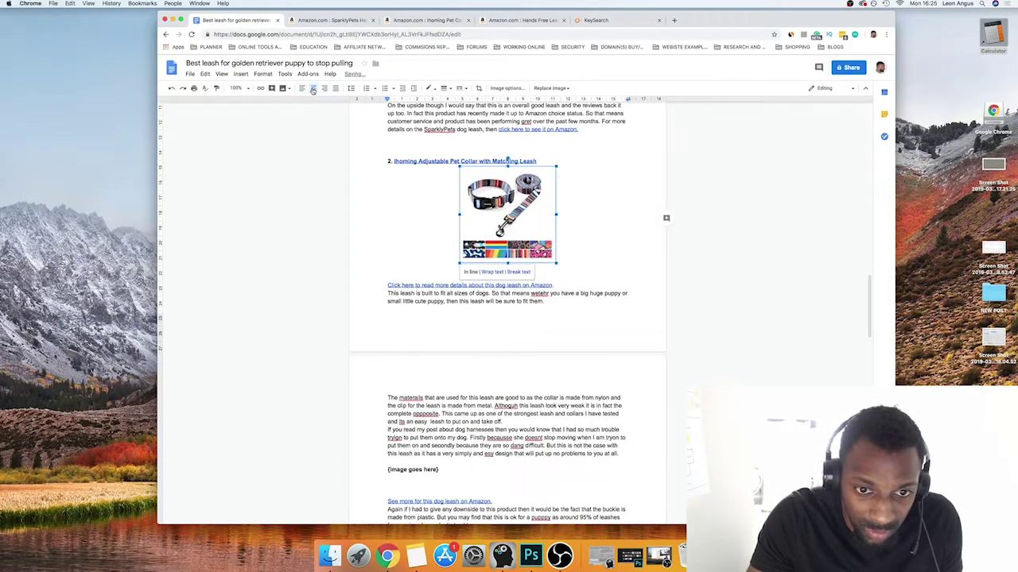
left_click(549, 221)
key("Down")
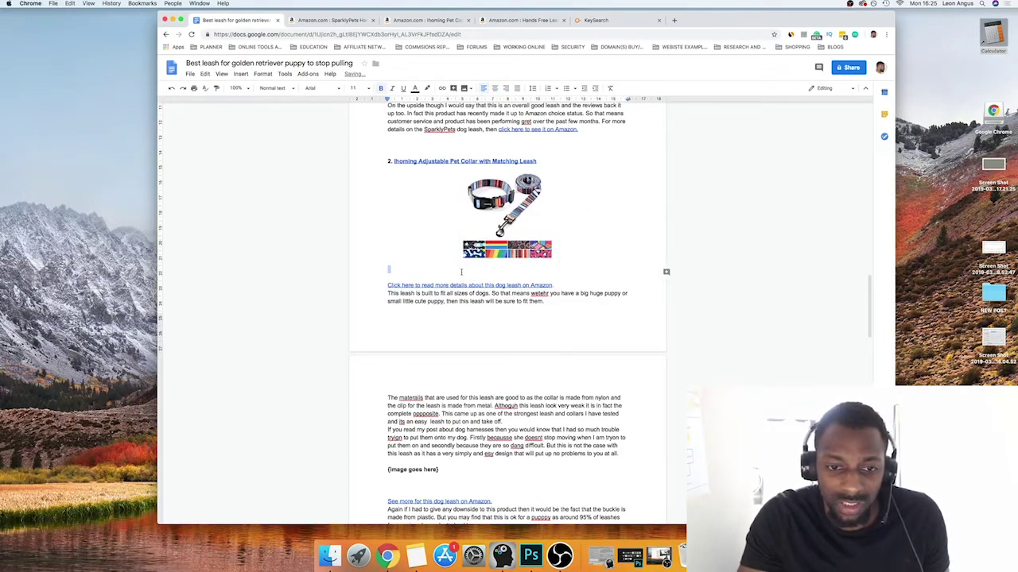
key("Delete")
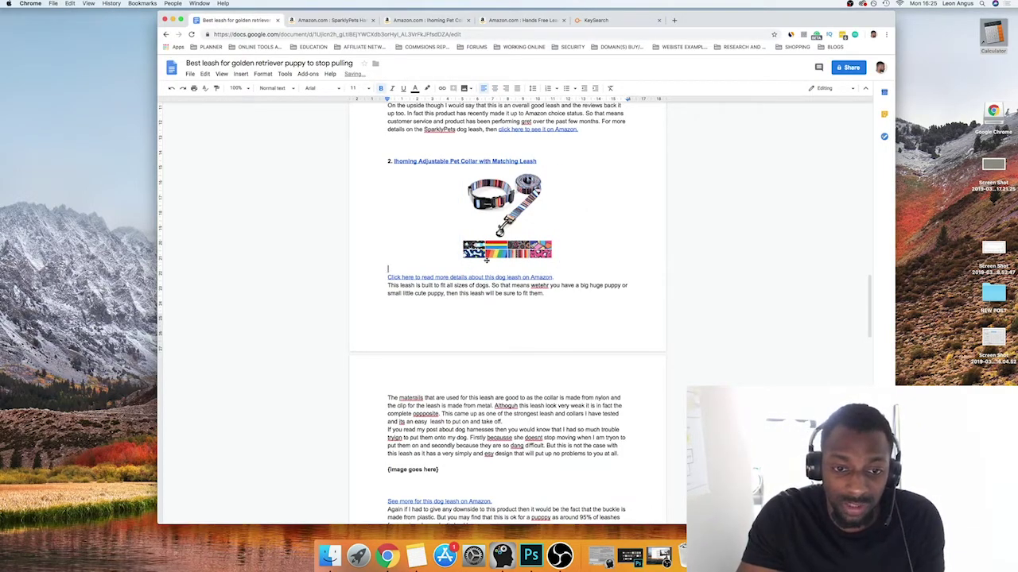
key("Delete")
- Stretch the Ihoming product photo horizontally to about half the text width
left_click(449, 230)
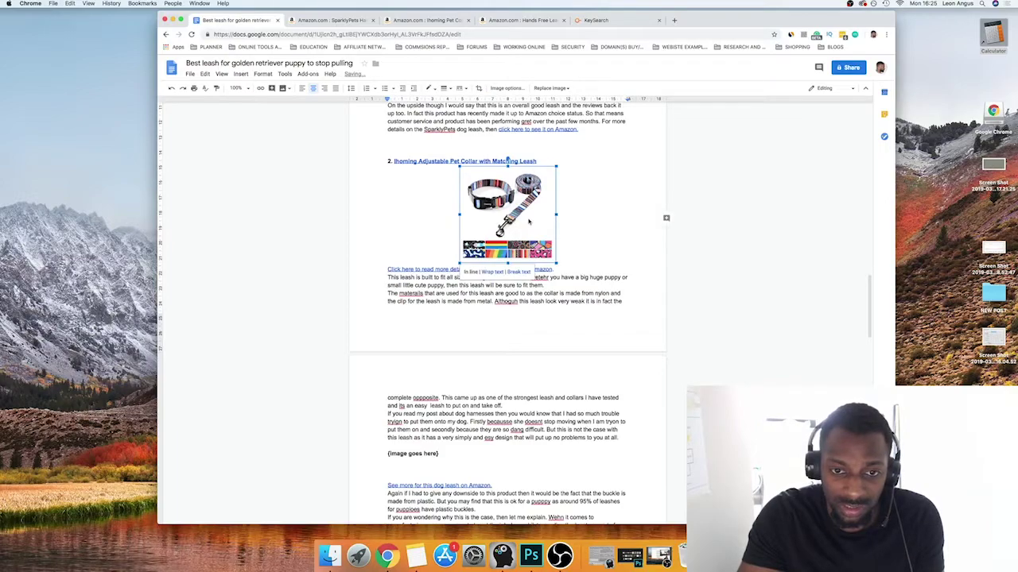
left_click_drag(437, 216, 436, 217)
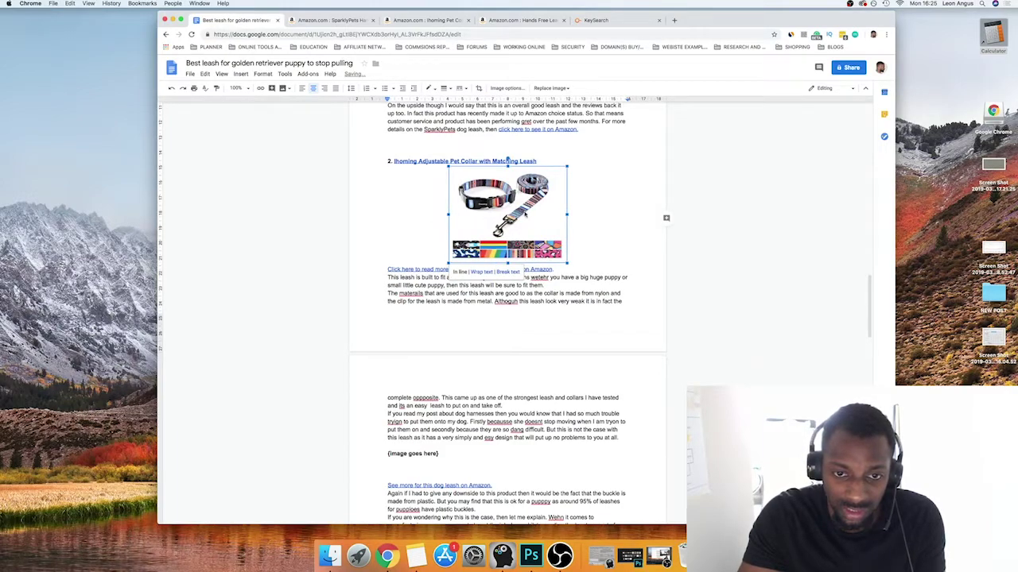
left_click_drag(567, 214, 639, 215)
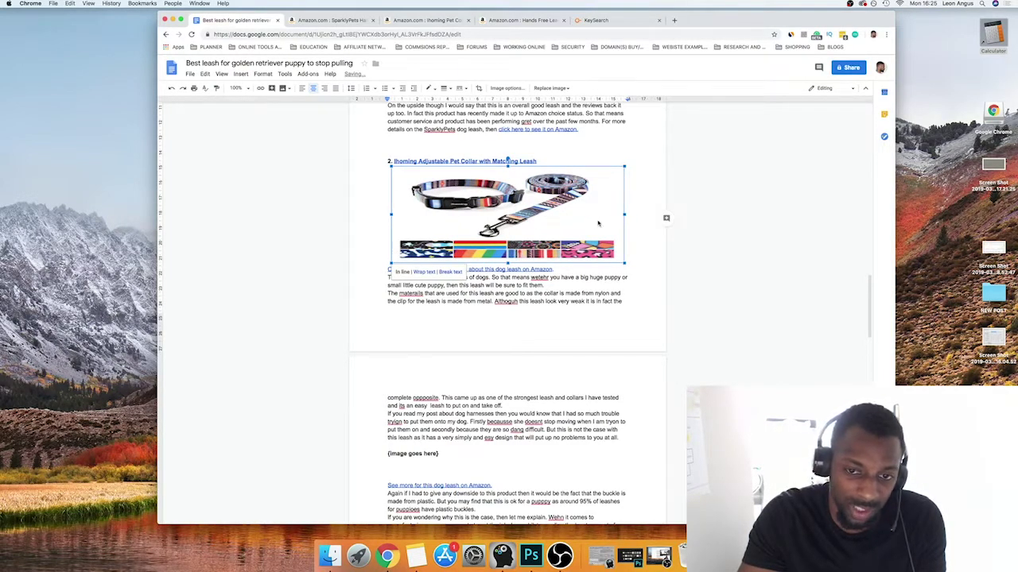
left_click_drag(625, 214, 523, 214)
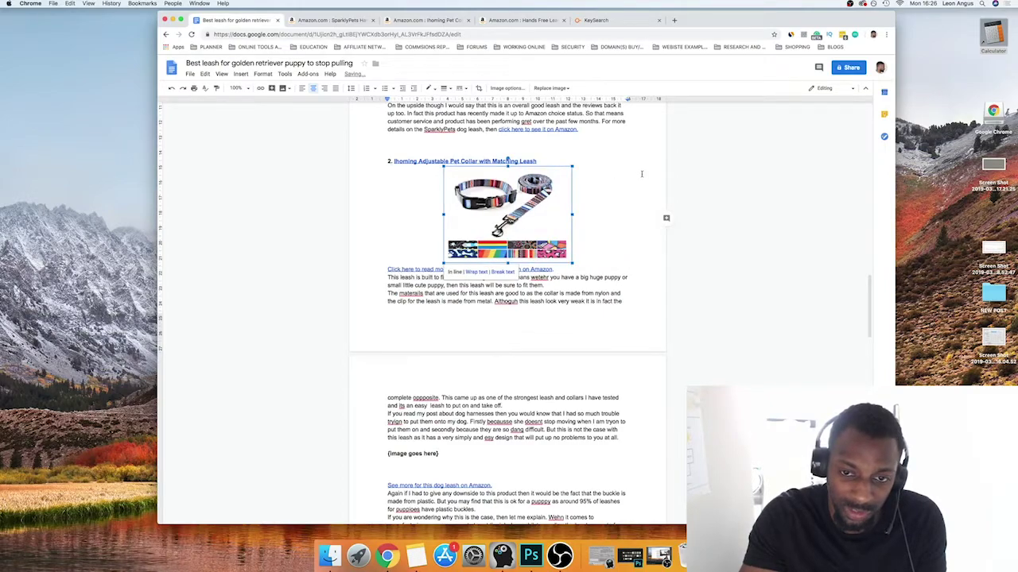
left_click(617, 230)
left_click(592, 284)
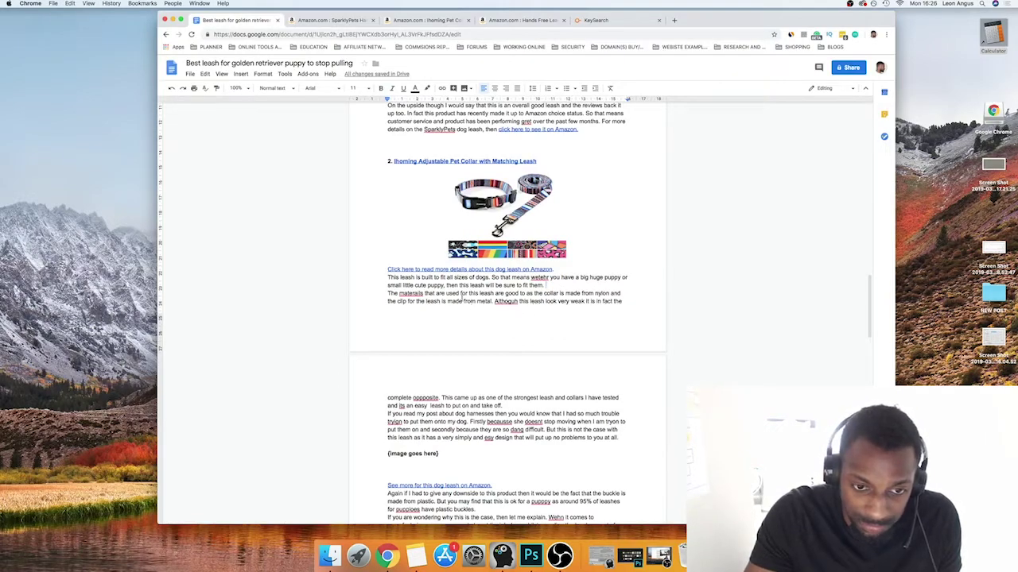
- Replace the first image placeholder in the Ihoming leash section with a copy of that product's image, and remove the blank lines below it
left_click(464, 269)
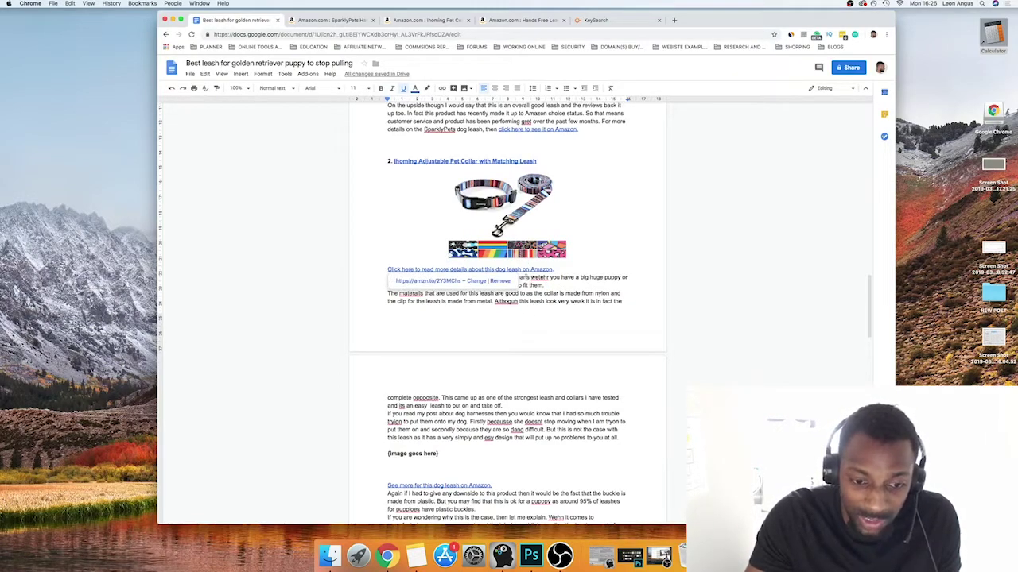
left_click(507, 236)
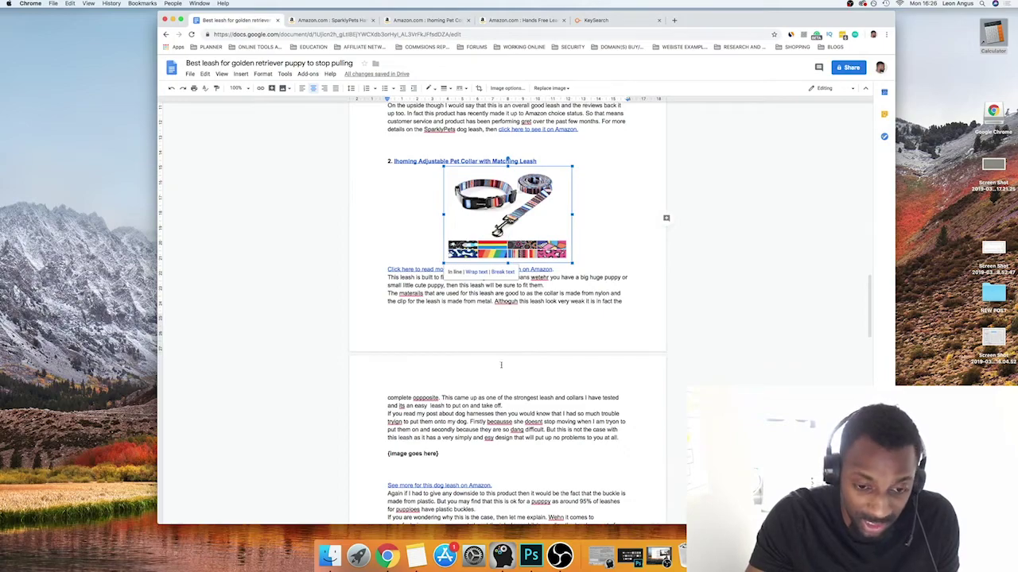
left_click_drag(446, 456, 354, 448)
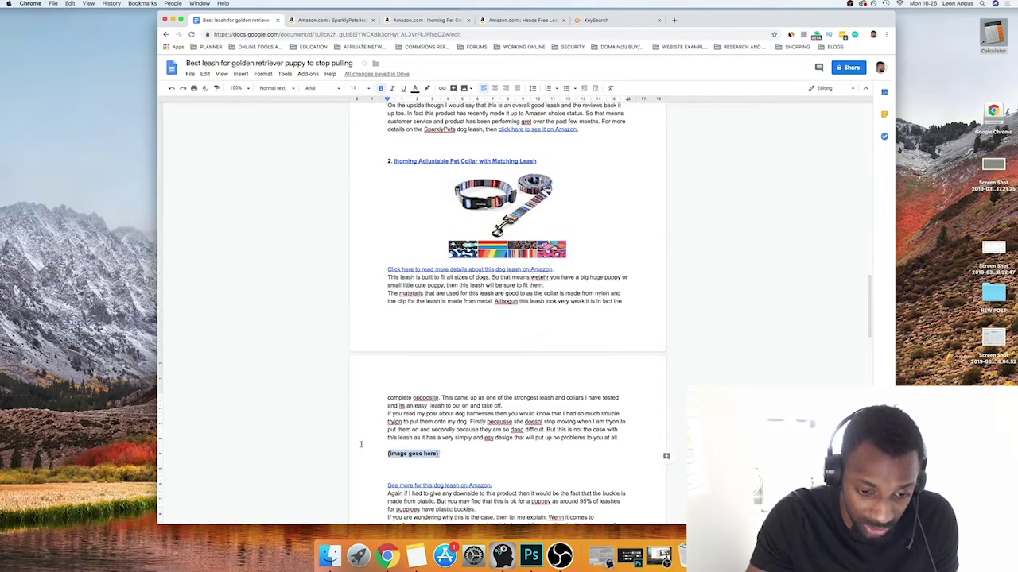
key("cmd+v")
scroll(422, 299, "down", 6)
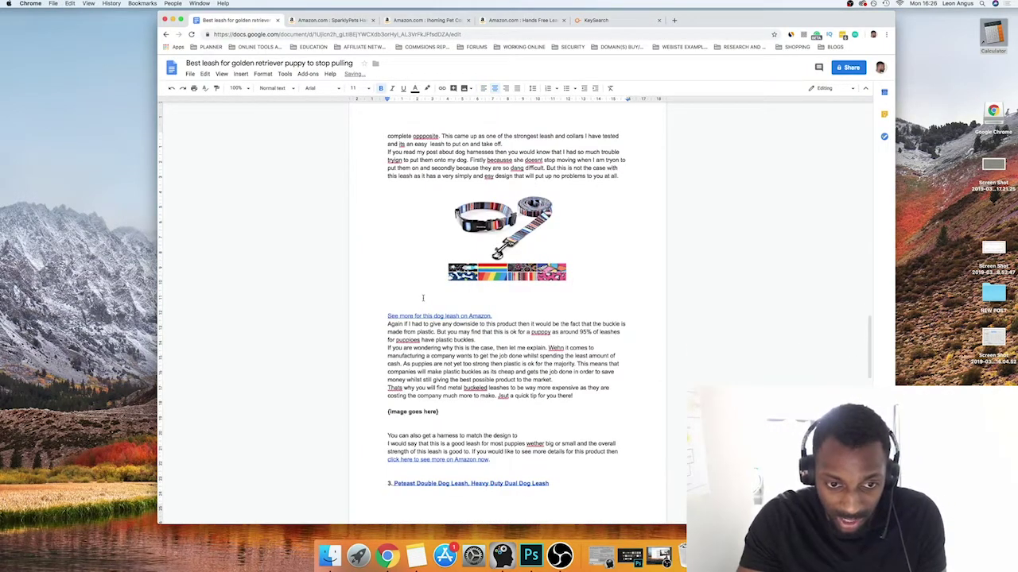
key("Delete")
key("Delete")
key("Delete")
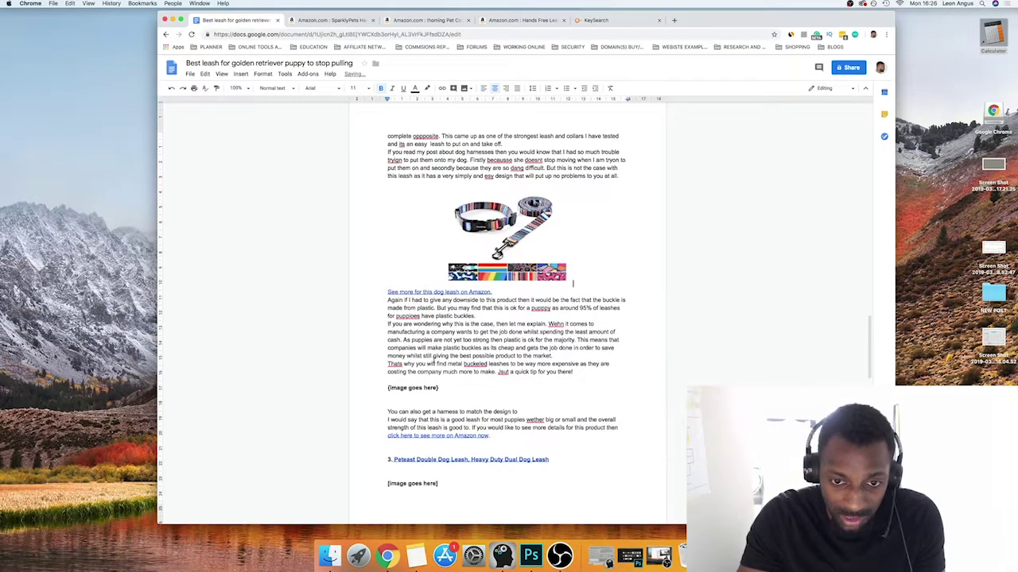
- Review the Ihoming leash section, checking its product images and the Amazon link beneath the first one
scroll(443, 360, "up", 10)
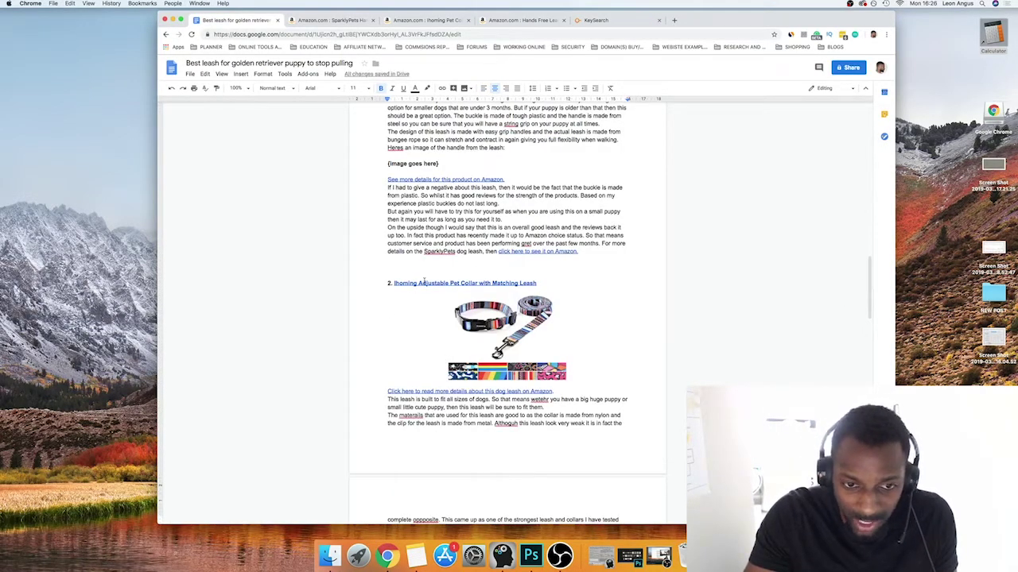
left_click(480, 356)
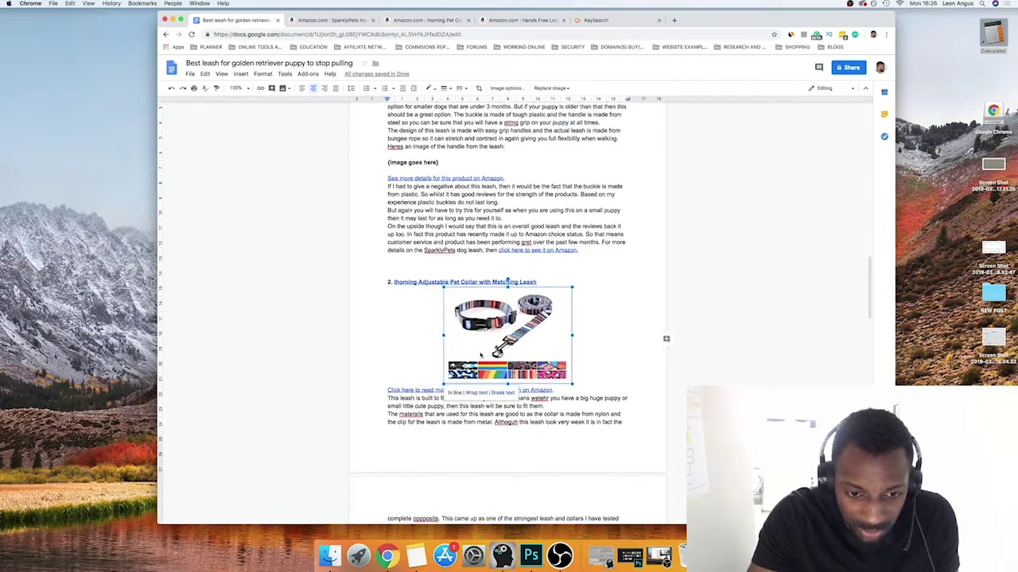
scroll(461, 358, "down", 1)
left_click(423, 378)
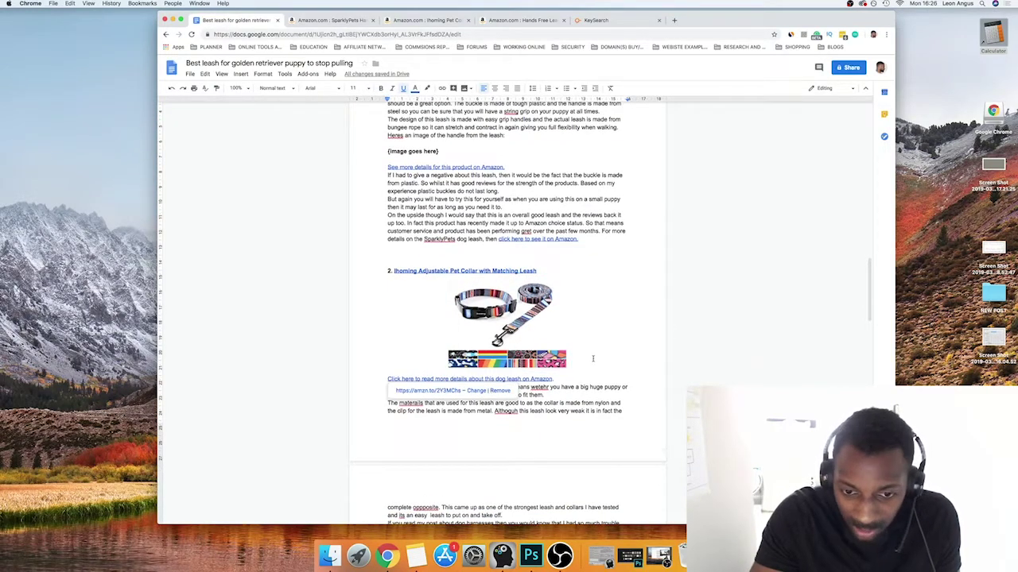
scroll(593, 358, "down", 3)
left_click(550, 356)
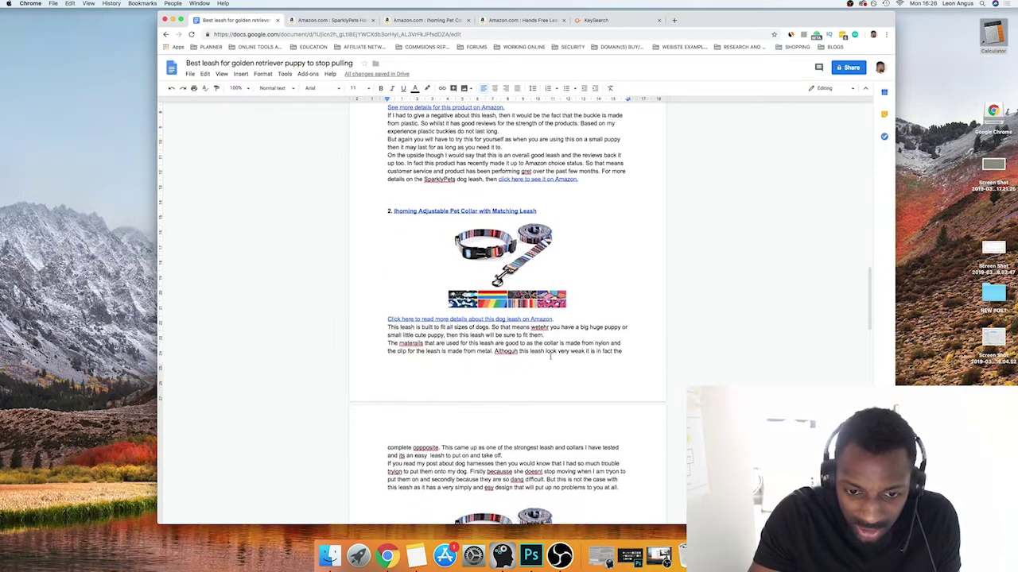
scroll(524, 357, "down", 5)
scroll(513, 336, "up", 1)
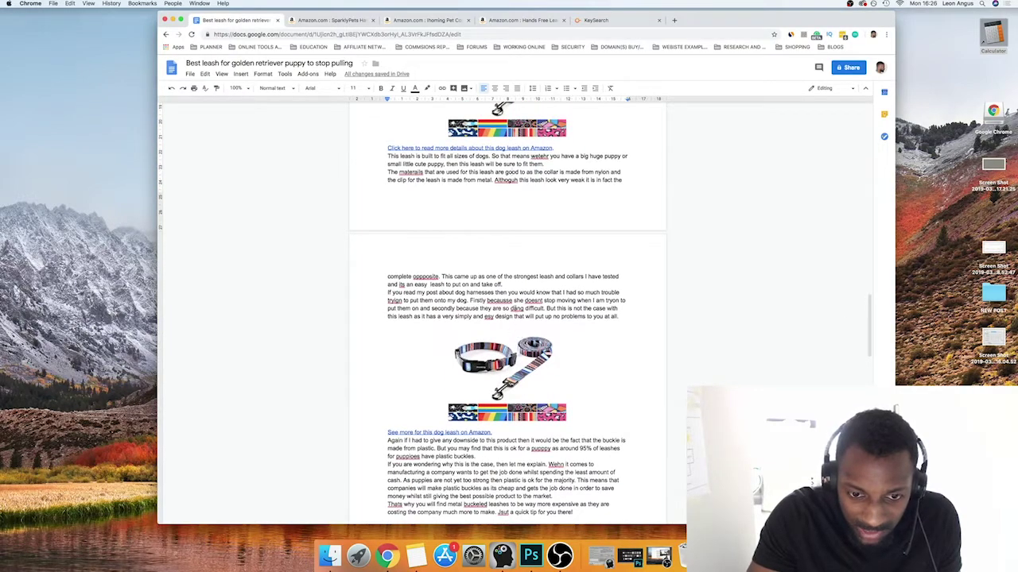
- Correct the misspelled "Jsut" to "Just" in the quick tip sentence about metal buckled leashes
scroll(522, 358, "down", 2)
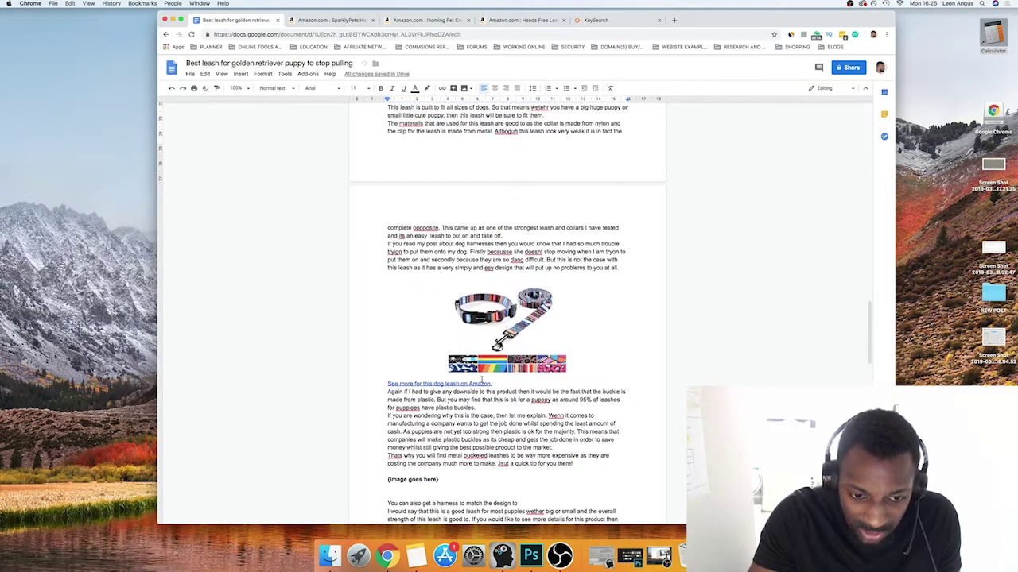
scroll(481, 379, "down", 1)
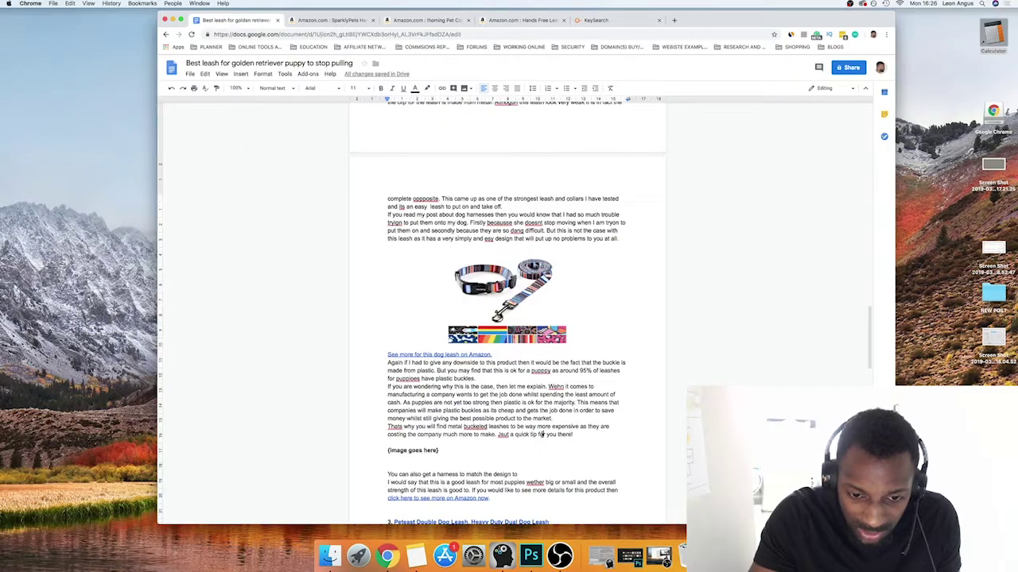
right_click(502, 435)
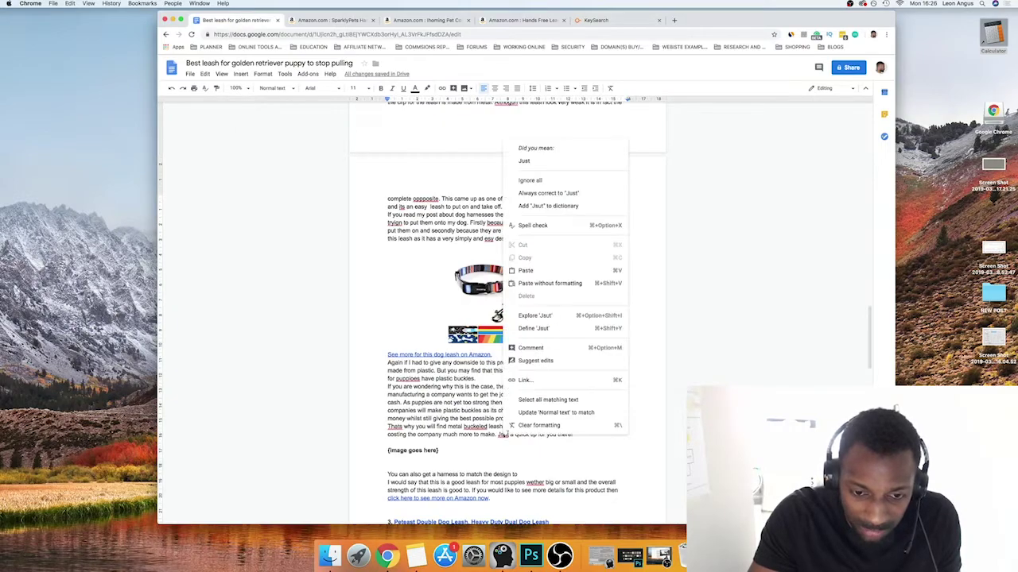
left_click(544, 161)
- Replace the image placeholder below the quick tip sentence with another copy of the Ihoming leash image, and remove the blank lines after it
scroll(494, 409, "down", 1)
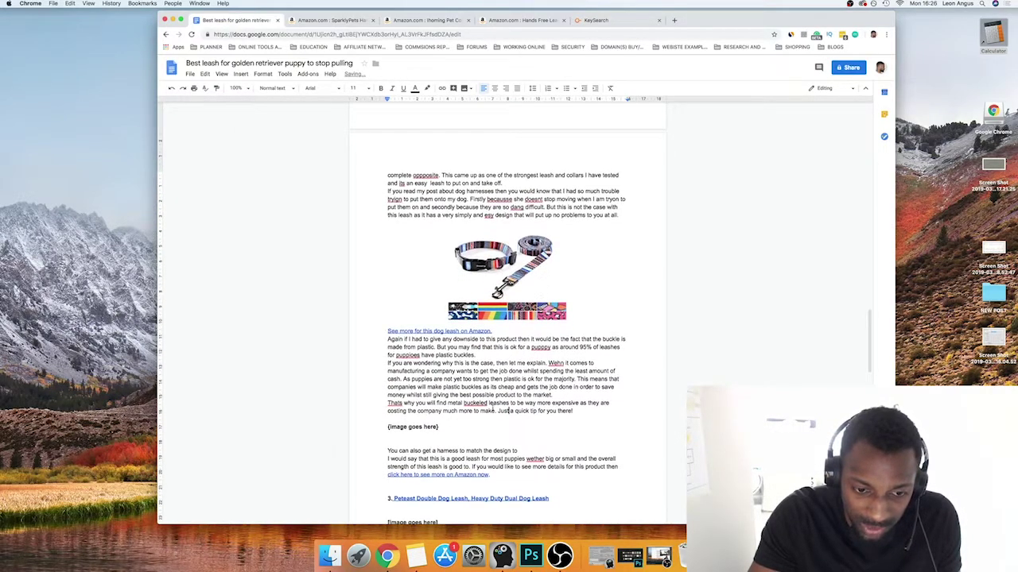
left_click_drag(443, 430, 381, 430)
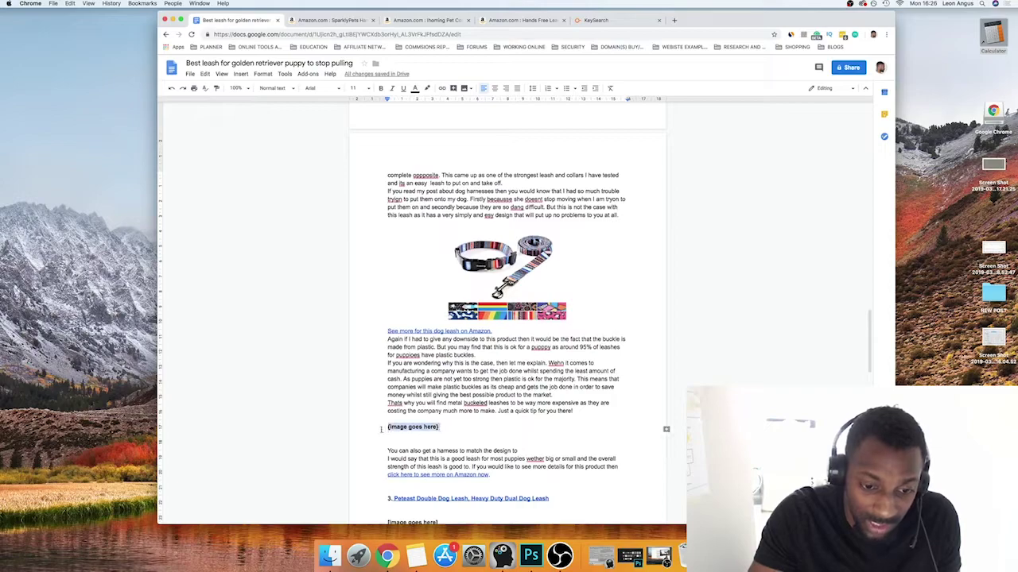
left_click(526, 295)
left_click_drag(443, 427, 382, 427)
key("ctrl+v")
scroll(529, 423, "down", 5)
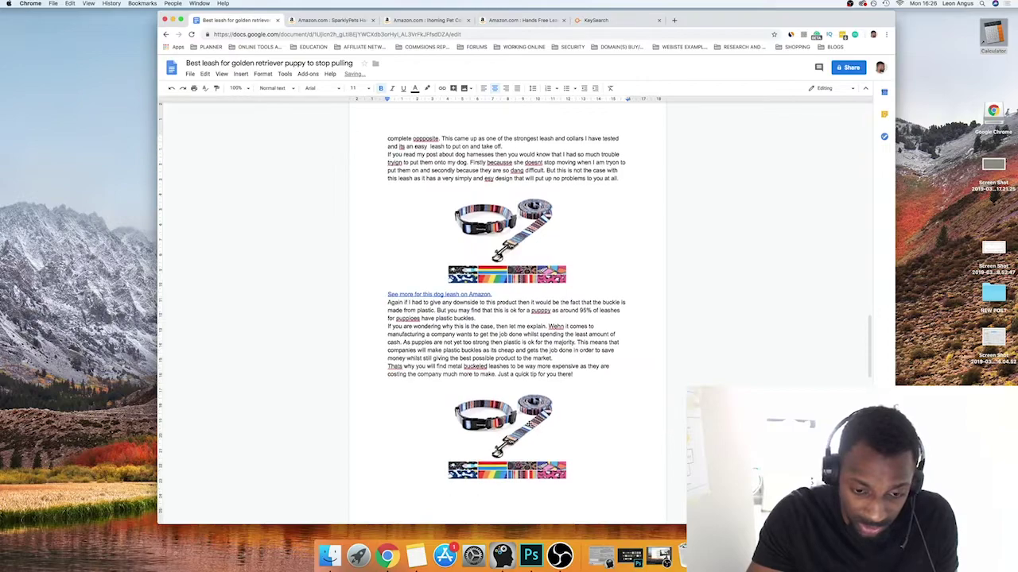
key("Delete")
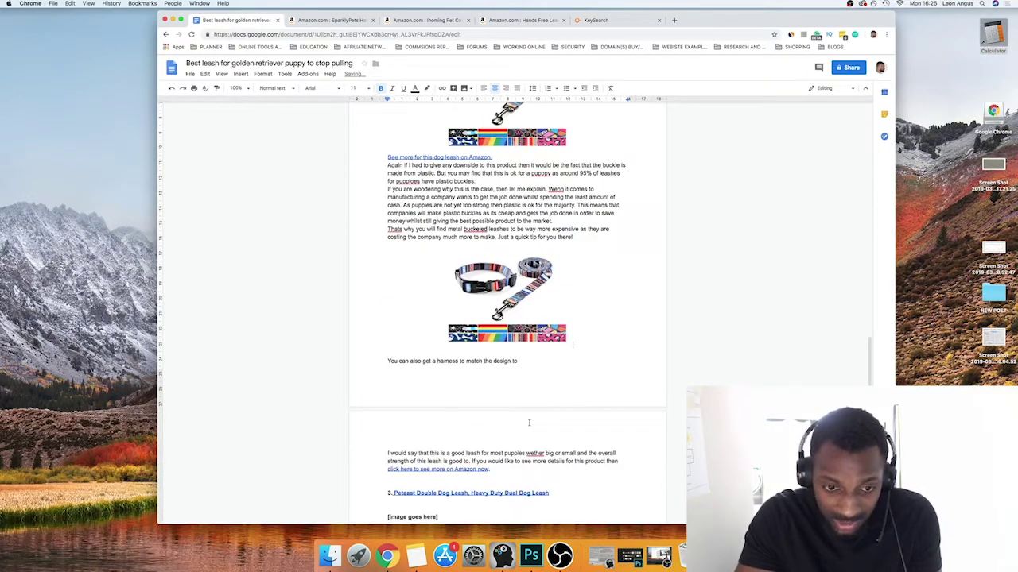
key("Delete")
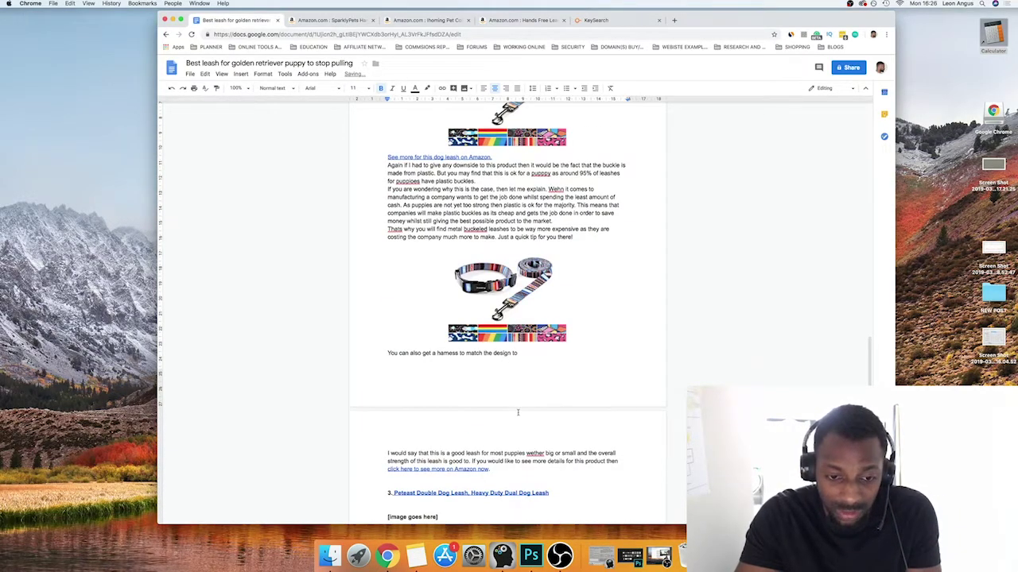
- Check how images and Amazon affiliate links are placed through the Ihoming section and in the Peteast leash heading
scroll(518, 413, "up", 9)
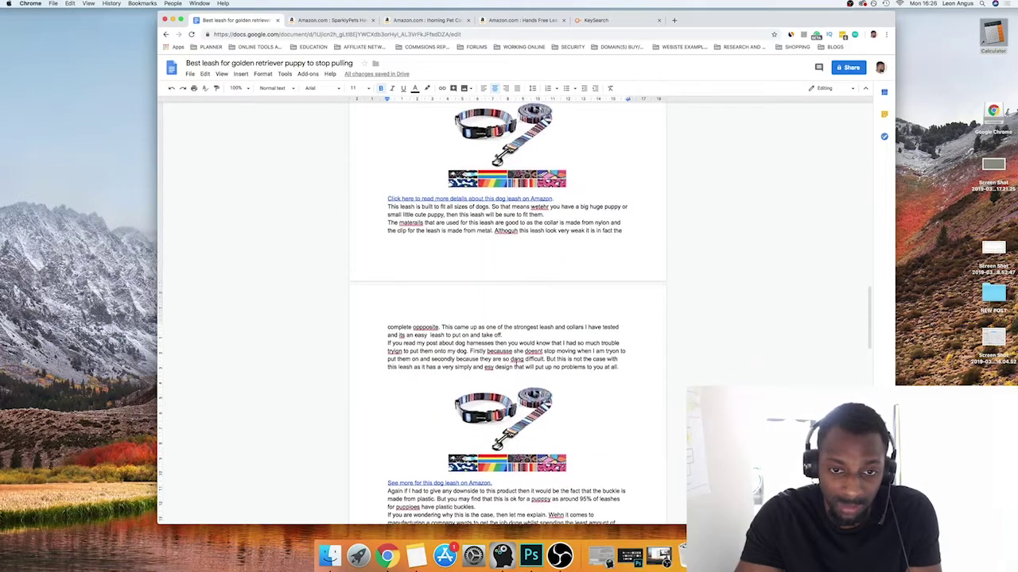
scroll(517, 363, "up", 4)
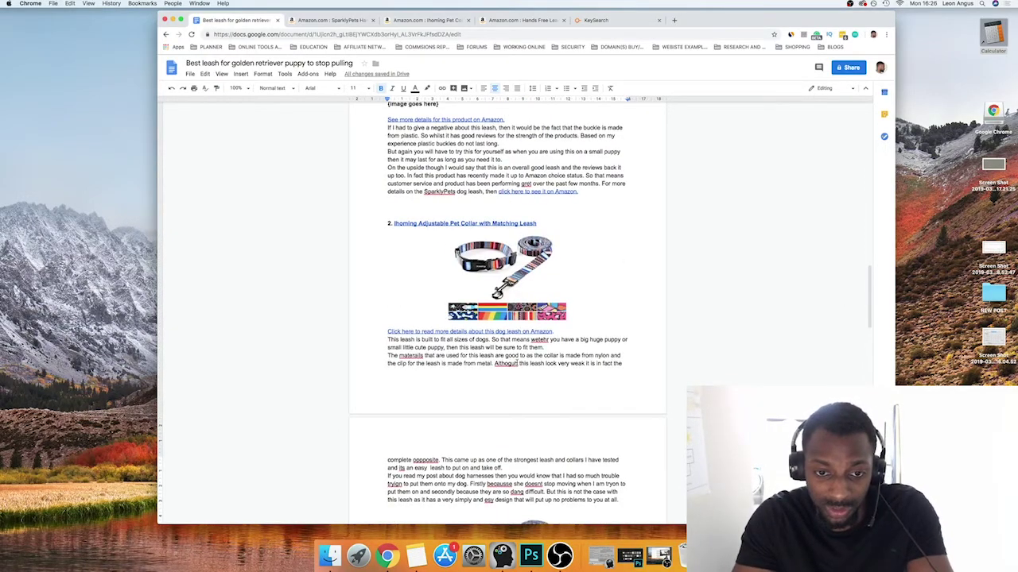
scroll(402, 245, "down", 1)
scroll(475, 219, "down", 13)
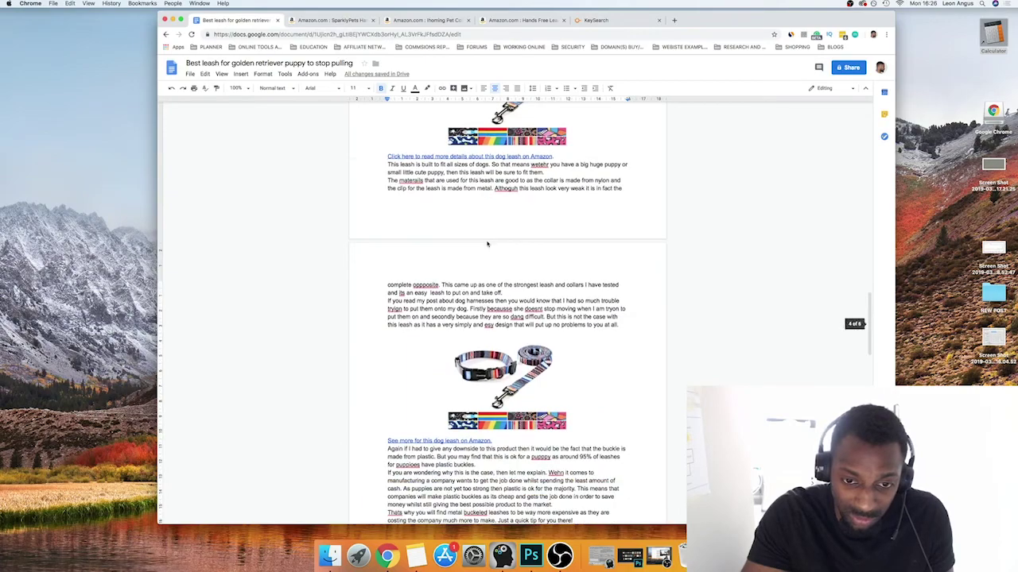
left_click(447, 204)
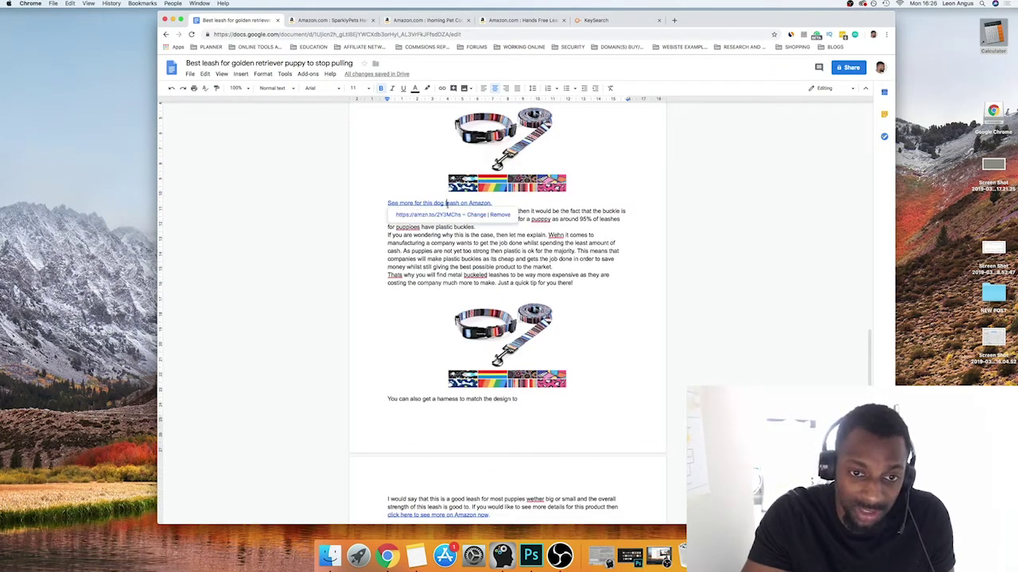
scroll(477, 223, "down", 4)
scroll(483, 235, "down", 2)
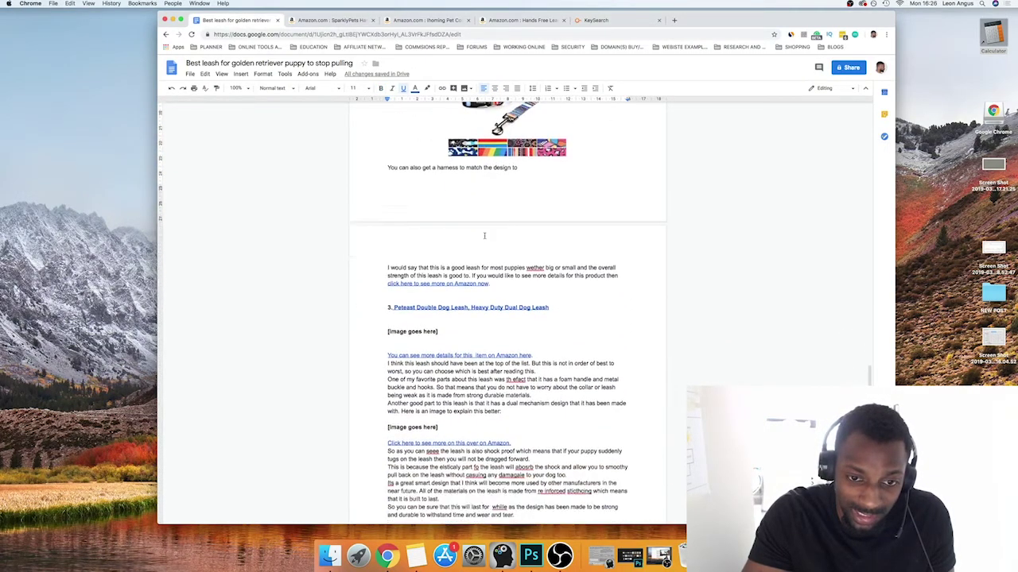
left_click(478, 284)
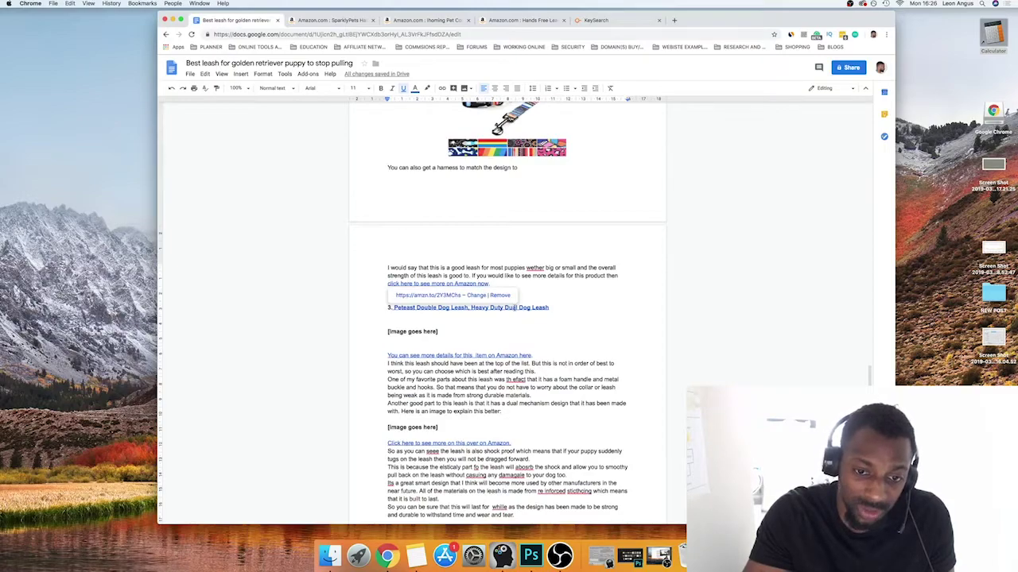
left_click(515, 307)
scroll(509, 310, "down", 2)
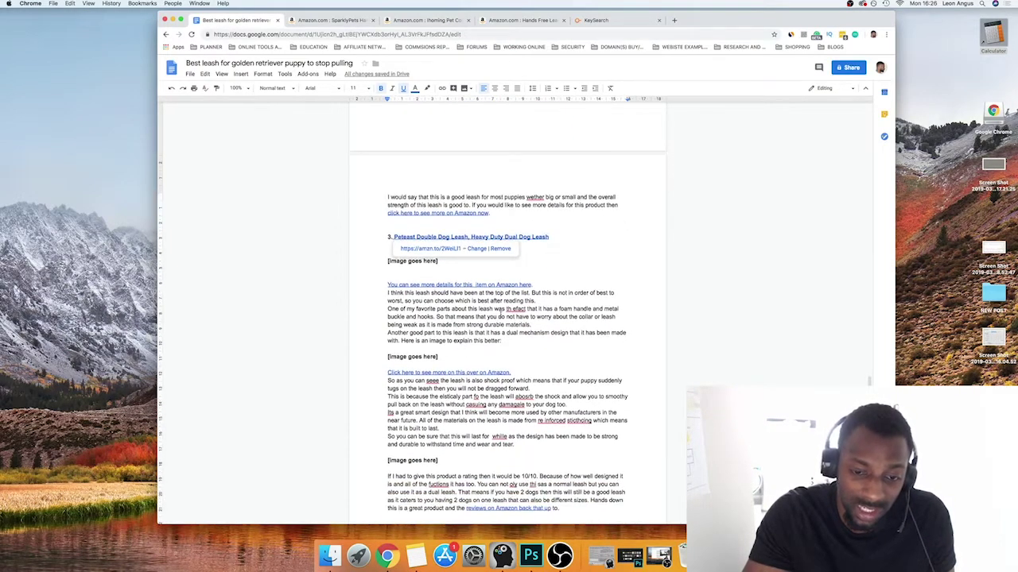
scroll(500, 316, "up", 6)
left_click(499, 315)
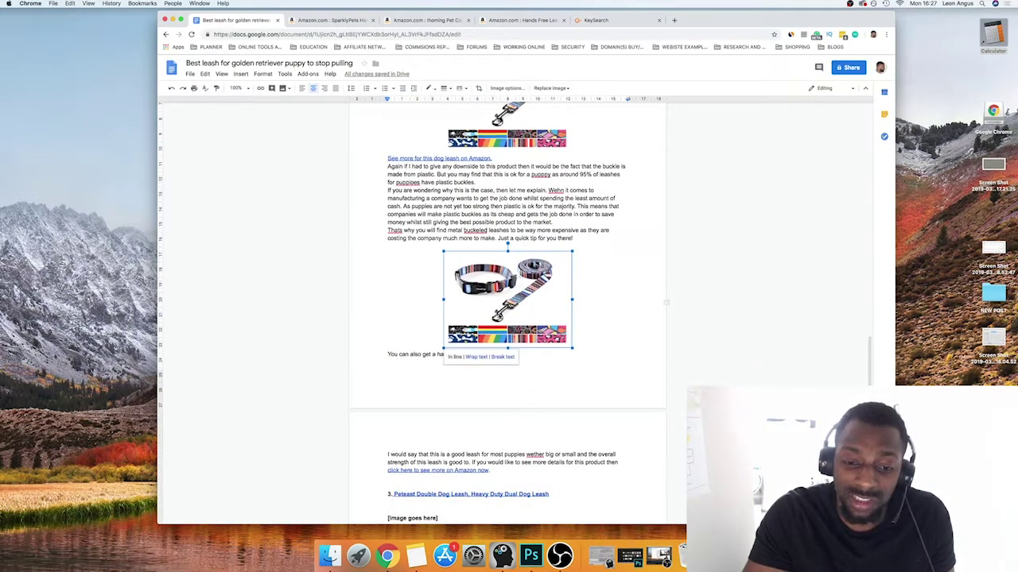
scroll(484, 271, "up", 1)
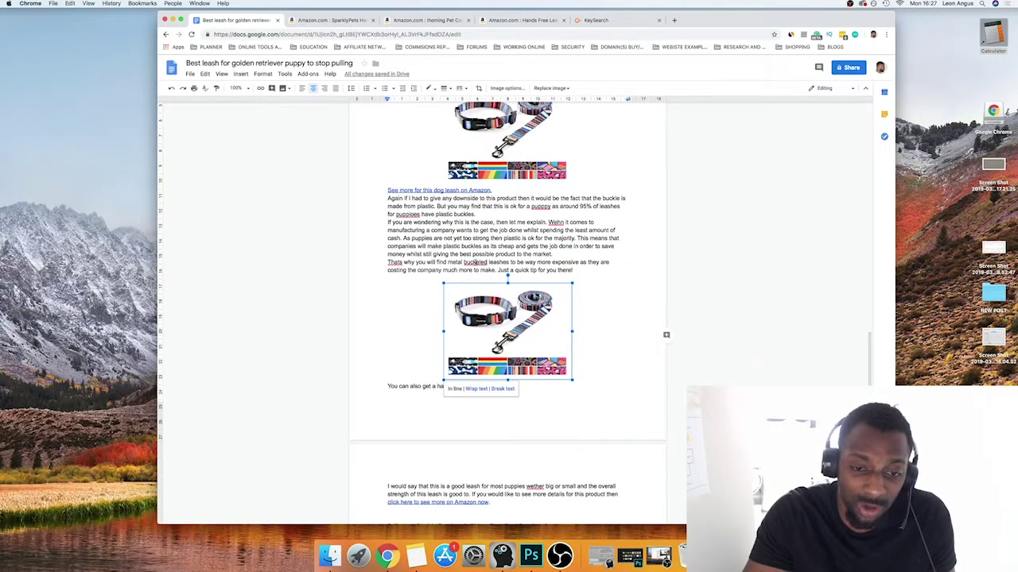
scroll(566, 291, "up", 1)
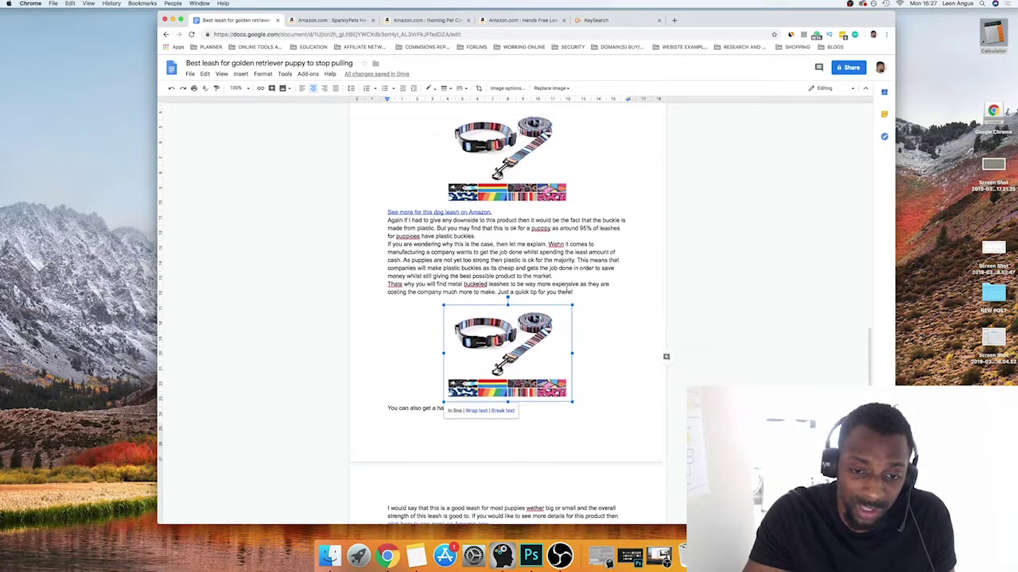
left_click(538, 303)
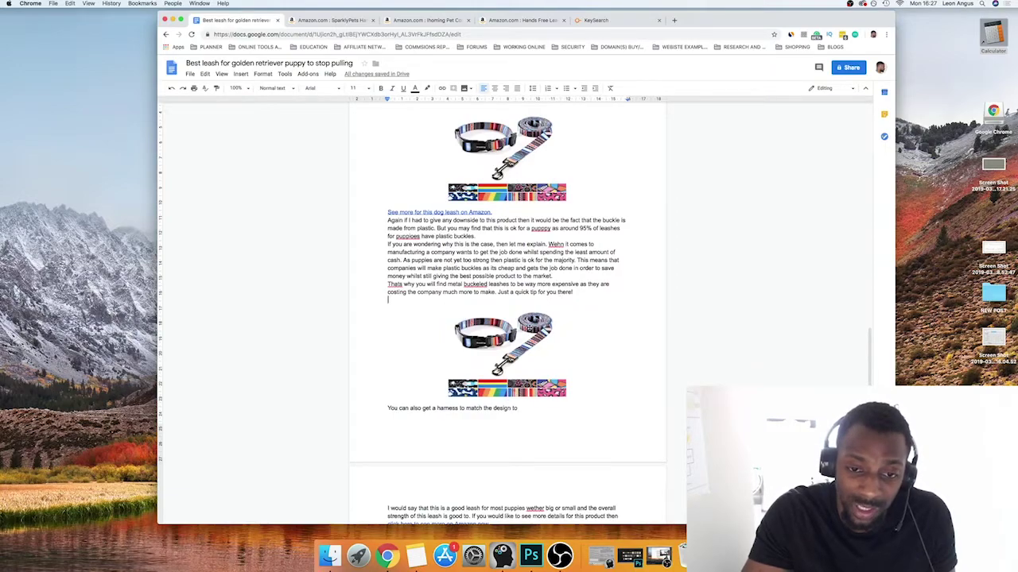
- Skim the whole article from the introduction to the conclusion to examine its overall structure and highlighted keywords
scroll(527, 327, "up", 2)
scroll(563, 322, "up", 15)
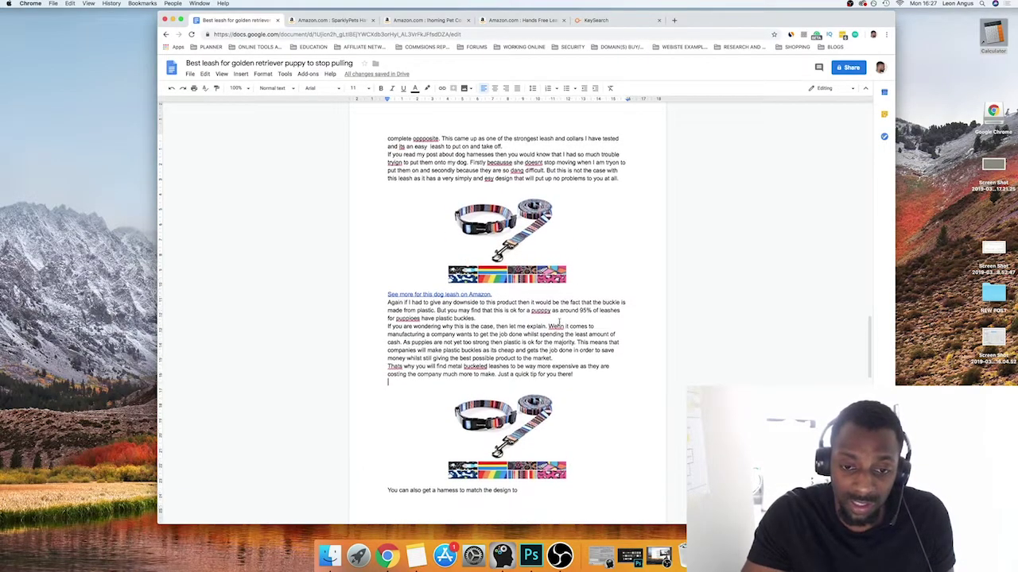
scroll(558, 322, "up", 5)
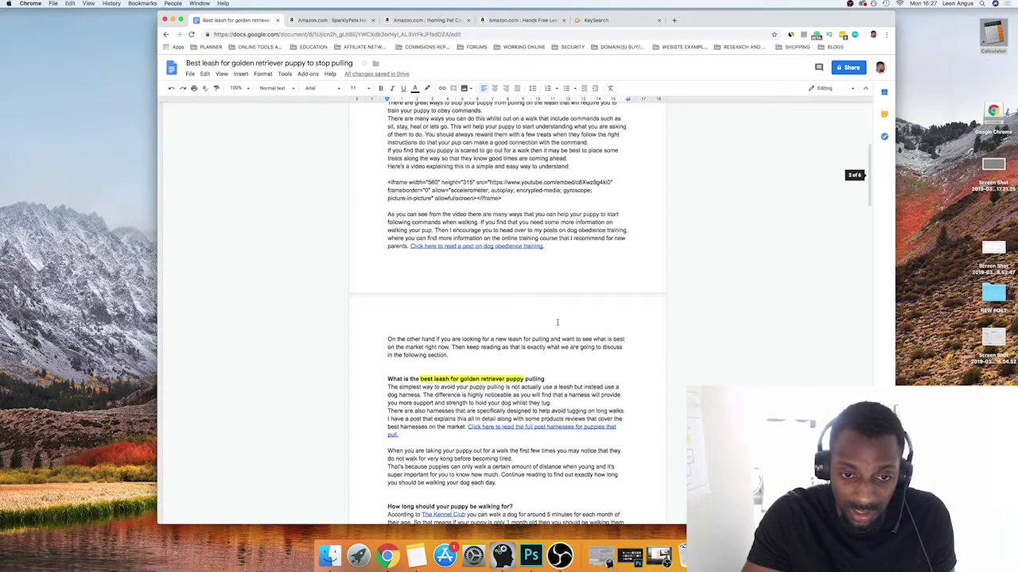
scroll(558, 322, "down", 20)
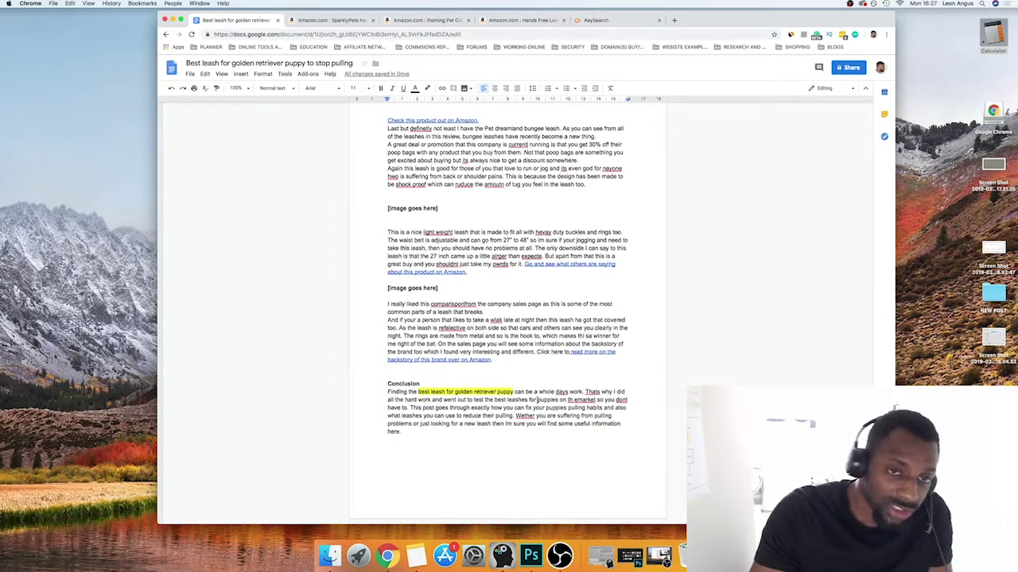
scroll(492, 194, "up", 20)
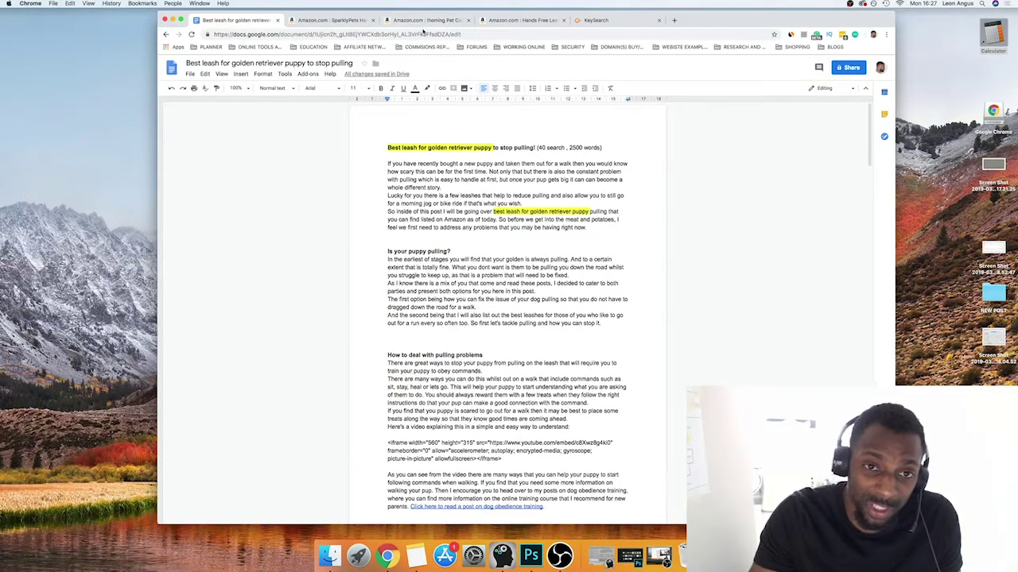
scroll(465, 124, "down", 10)
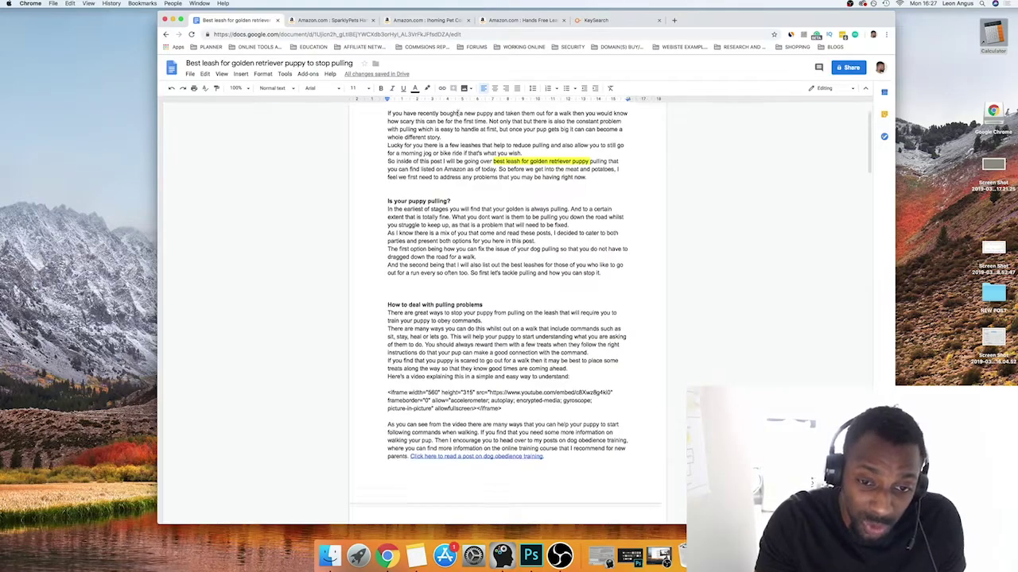
scroll(465, 124, "up", 10)
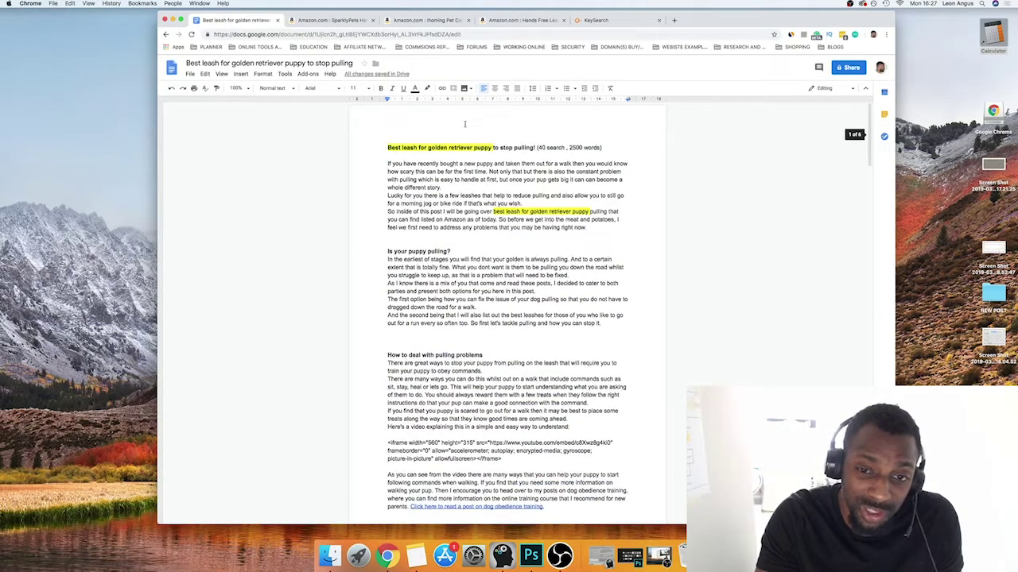
- Look over the article once more, from its opening sections down to the conclusion and back to the title
scroll(560, 172, "down", 1)
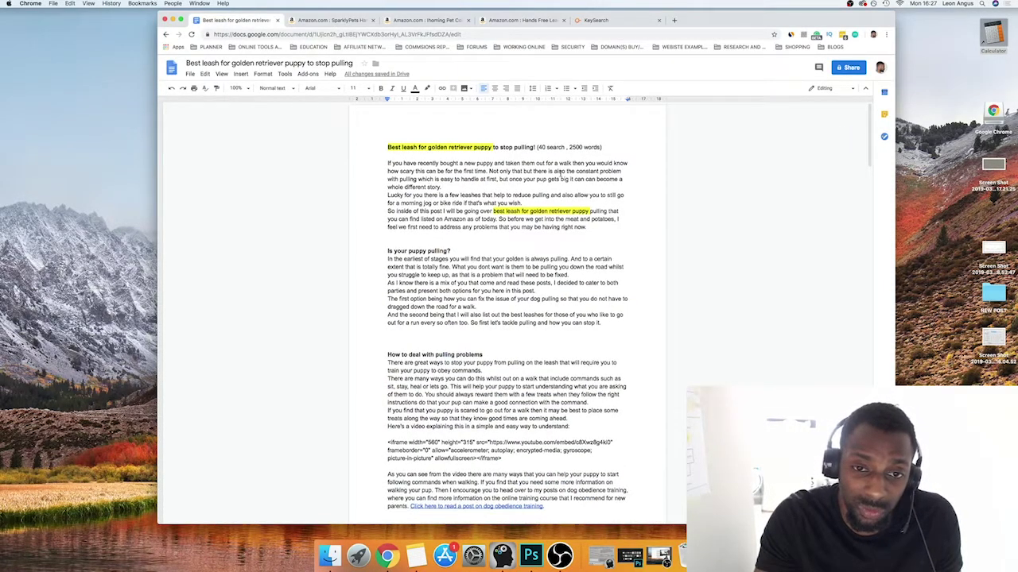
scroll(560, 173, "down", 15)
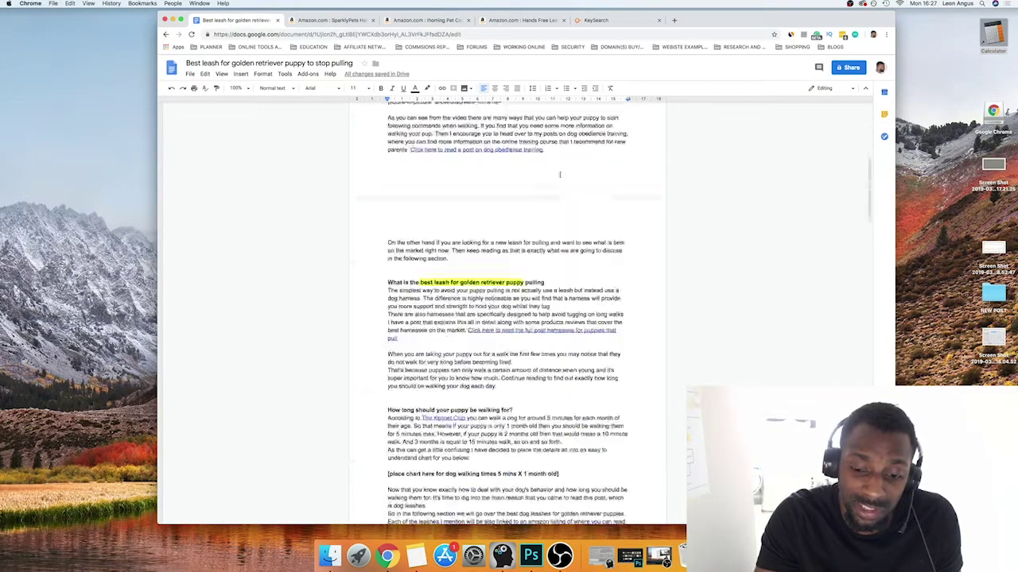
scroll(556, 169, "down", 20)
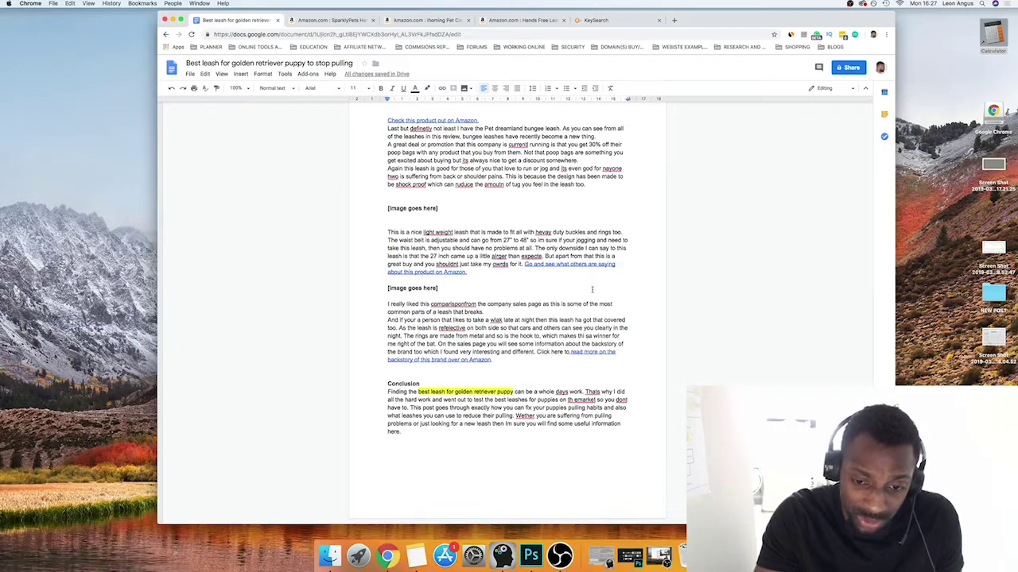
scroll(591, 289, "up", 20)
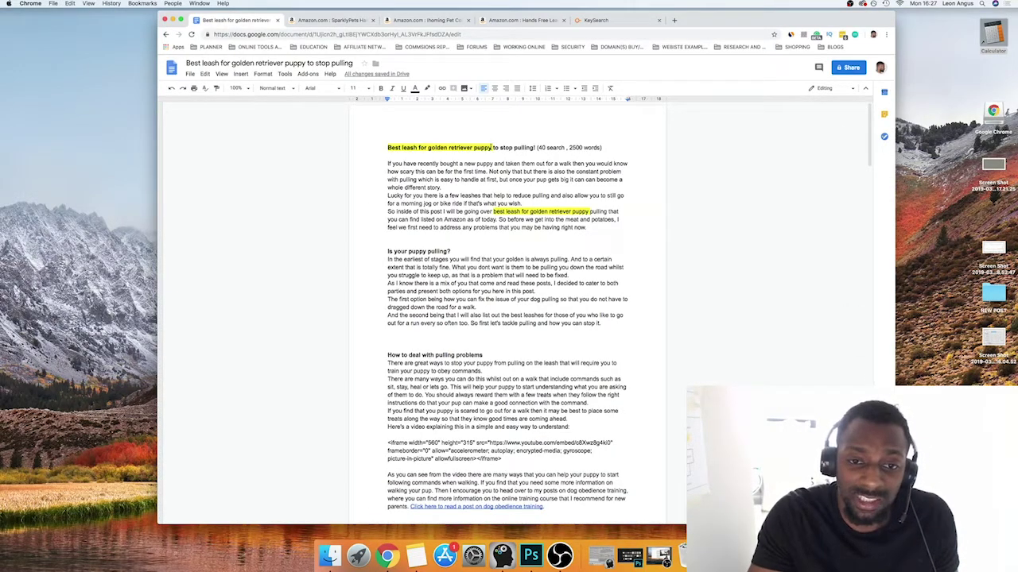
- Select the highlighted keyword in the article title and close the three Amazon product pages
left_click_drag(491, 148, 371, 146)
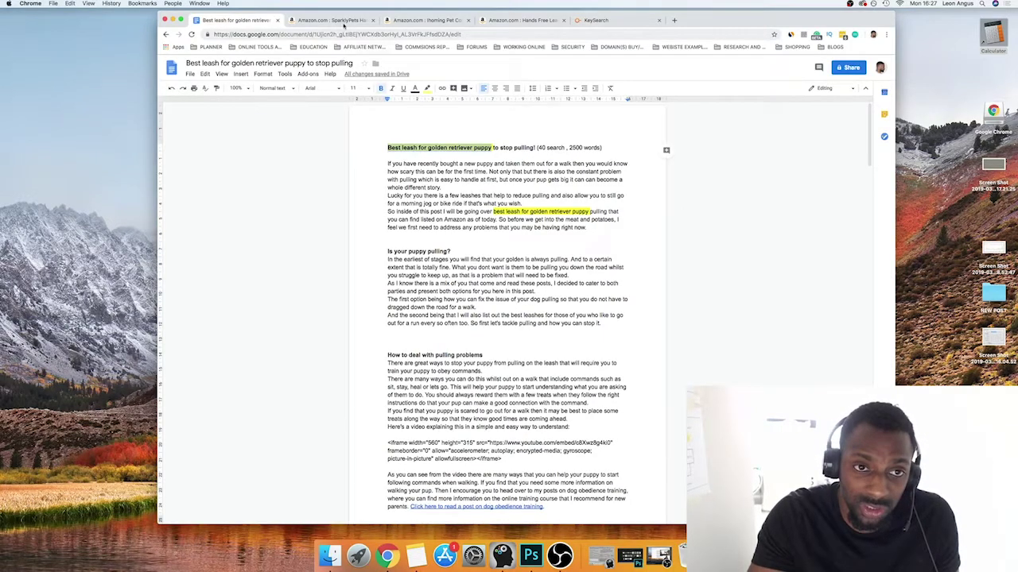
left_click(343, 22)
left_click(372, 19)
left_click(372, 20)
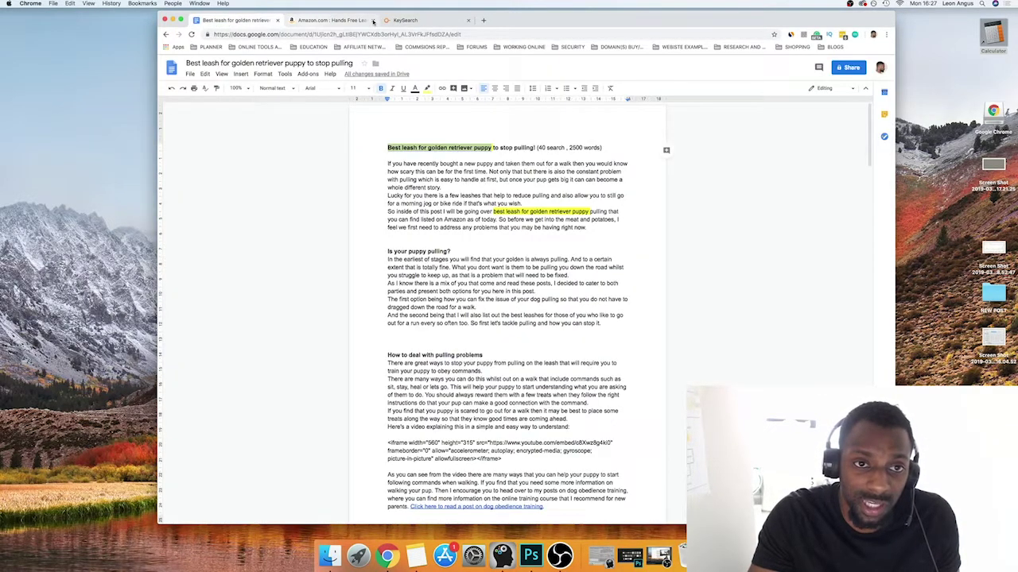
left_click(372, 20)
- Search Google in a new tab for "best leash for golden retriever puppy"
key("super+t")
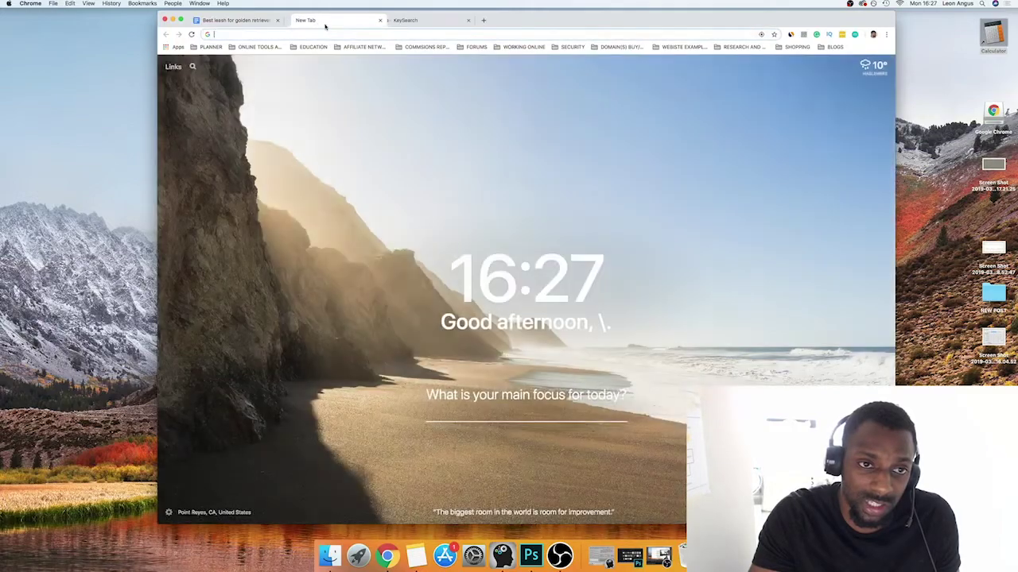
type("best leash for golden retriever puppy")
key("Return")
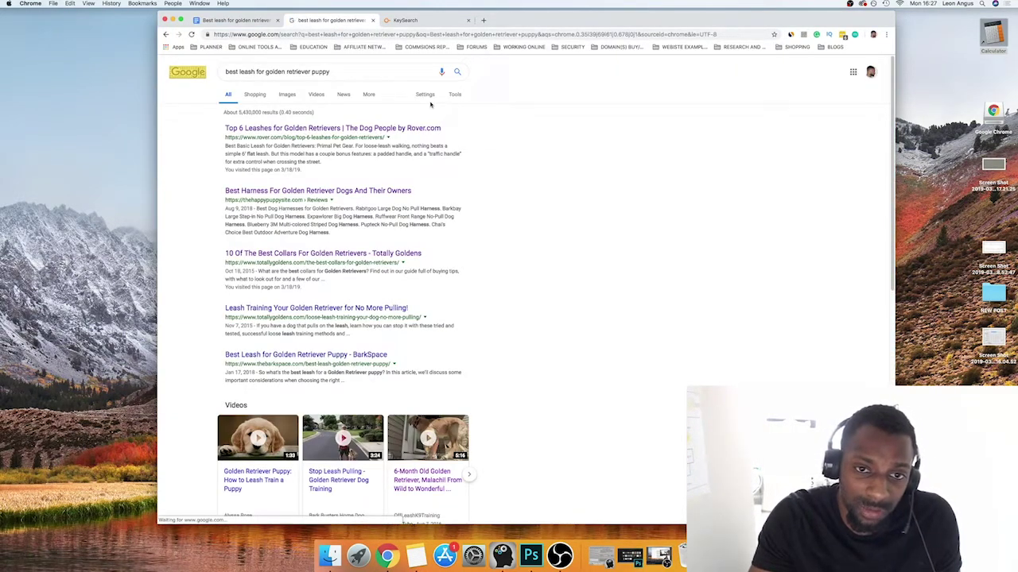
- Try Verbatim matching on the search results and switch back to all results
left_click(454, 94)
left_click(285, 113)
left_click(274, 135)
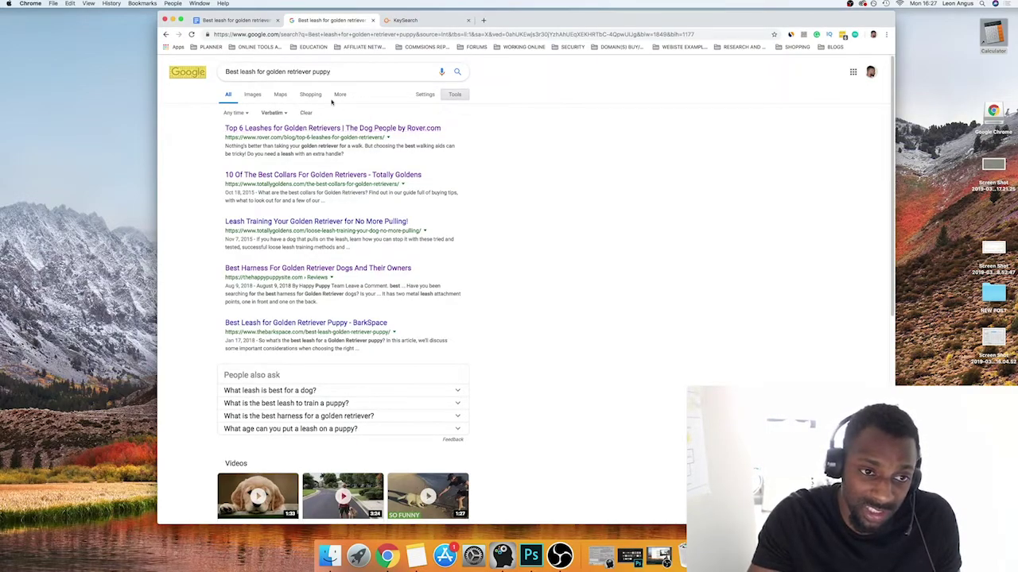
left_click(456, 95)
left_click(455, 95)
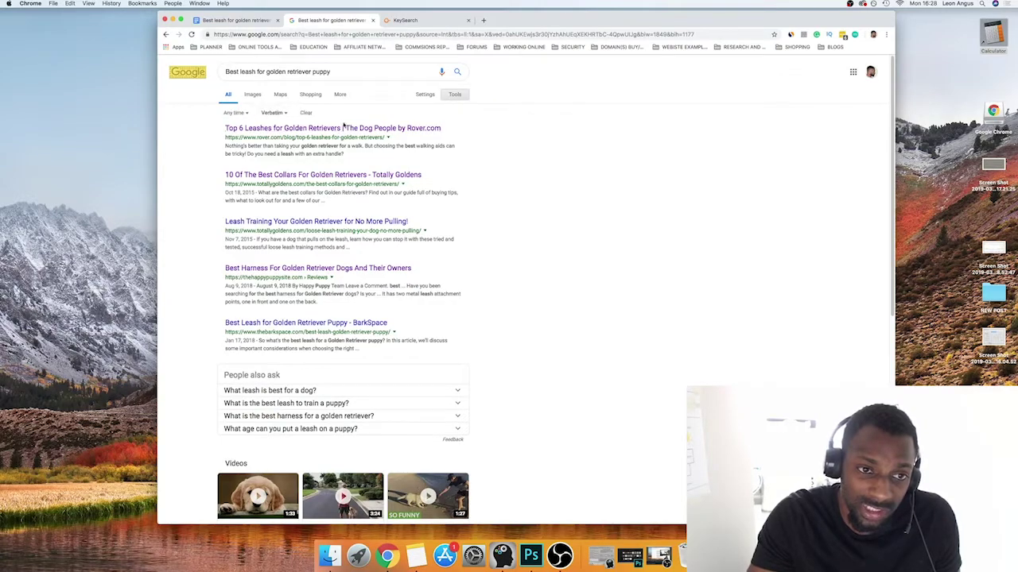
left_click(278, 114)
left_click(280, 124)
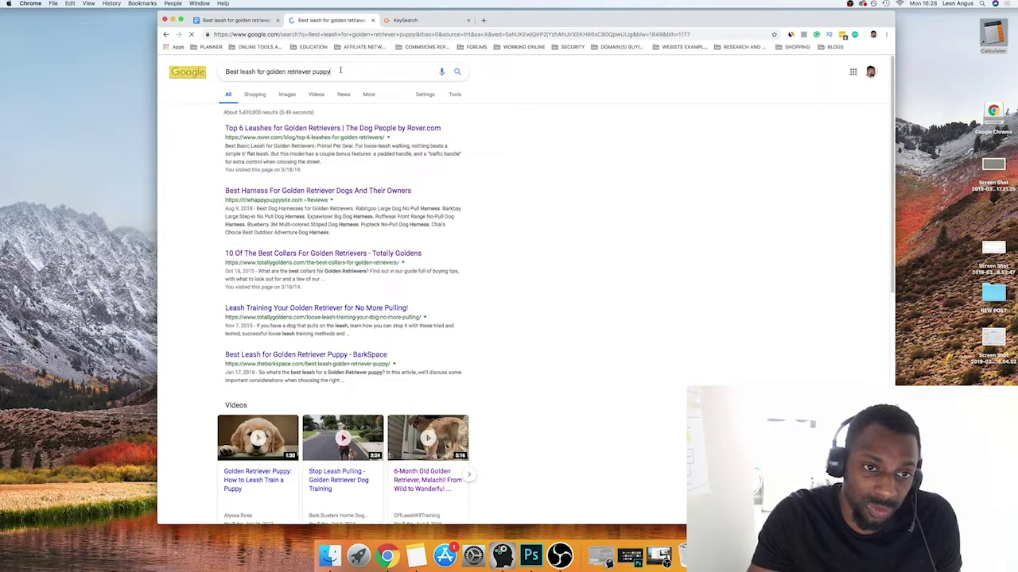
- Search for the exact phrase "Best leash for golden retriever puppy" in quotation marks and check the number of results
left_click(340, 71)
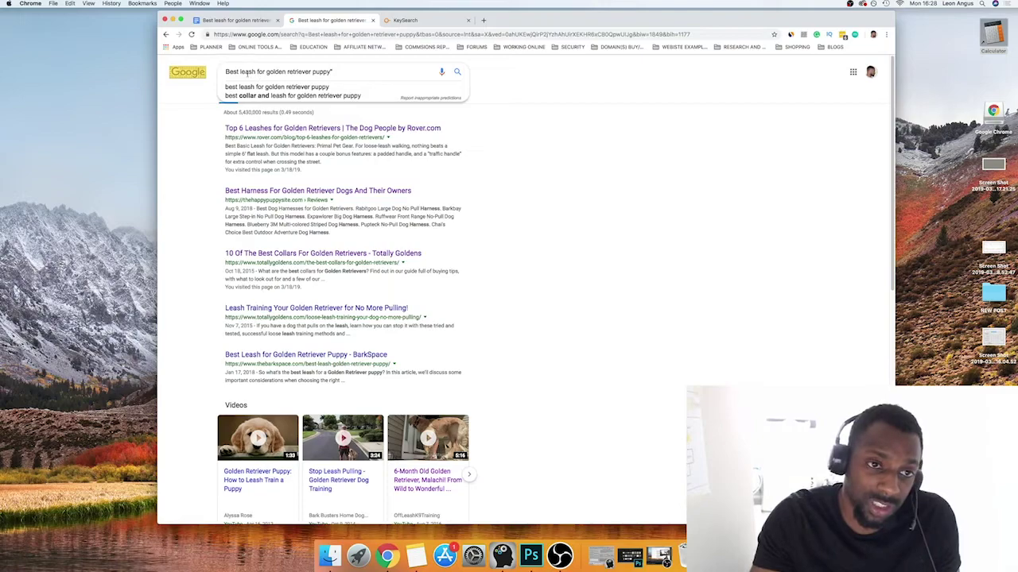
type("\"")
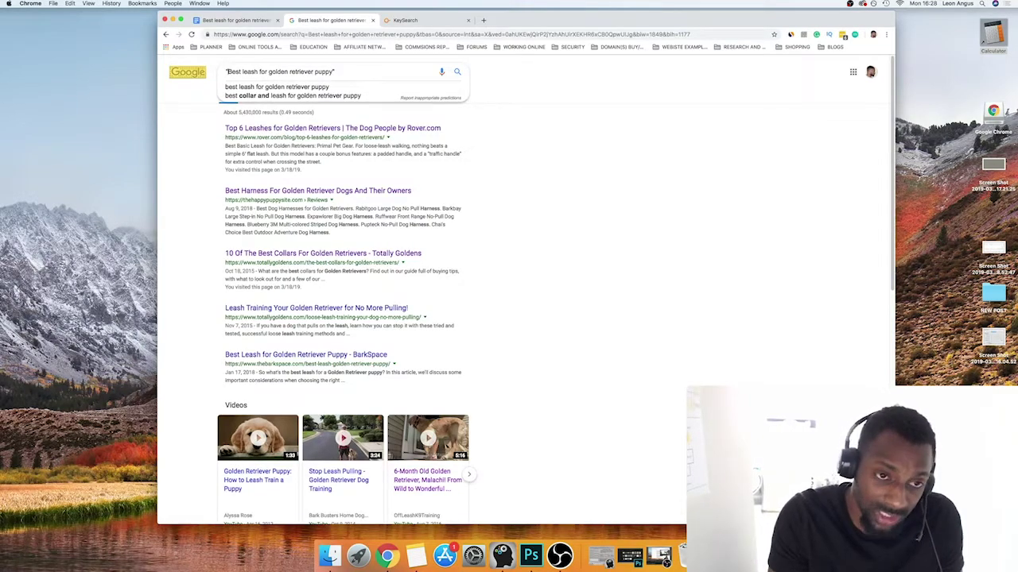
key("Return")
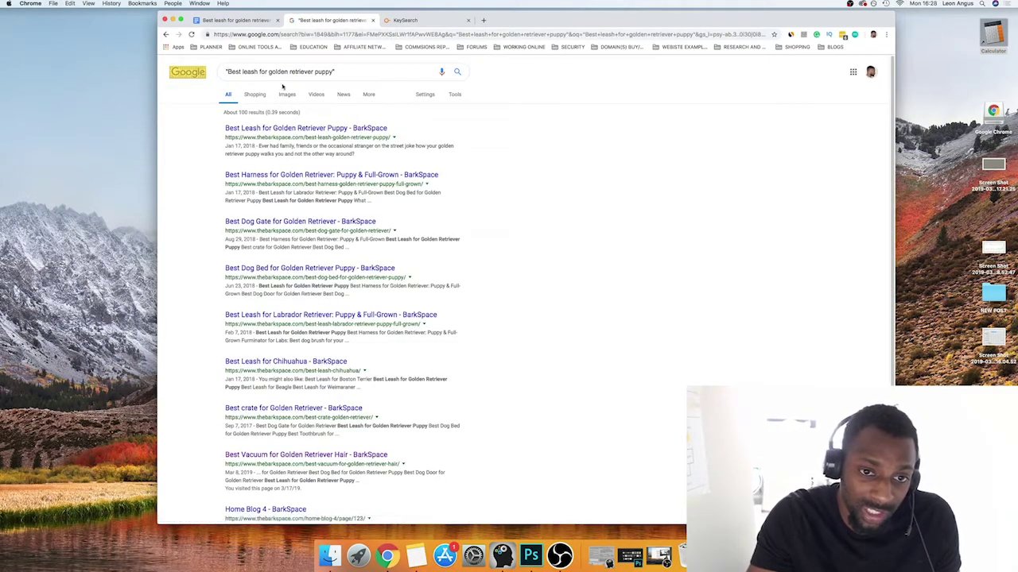
left_click_drag(239, 112, 261, 114)
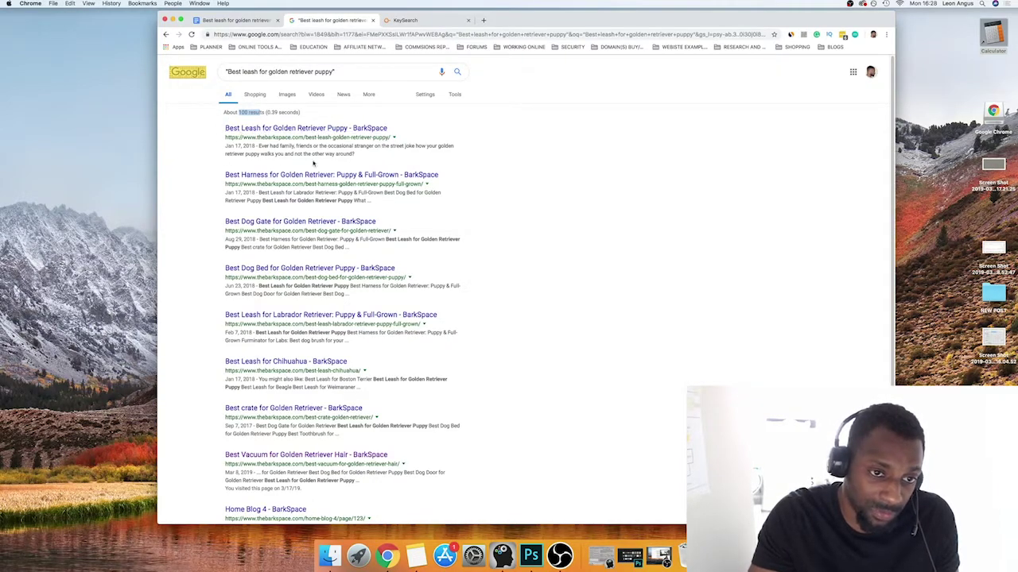
left_click(250, 112)
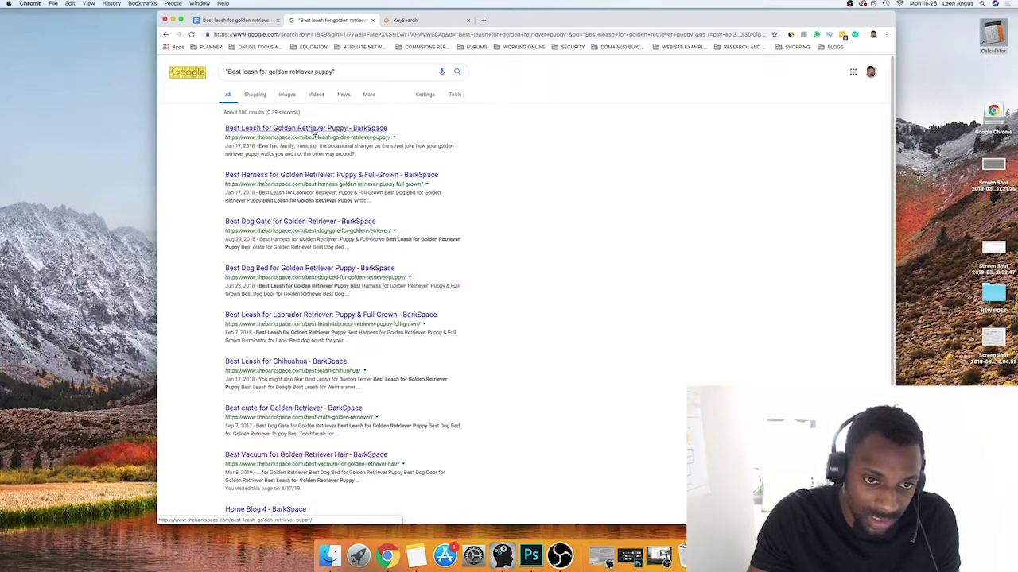
- Open the BarkSpace results on the best harness and the best leash for a golden retriever puppy in separate tabs
right_click(308, 176)
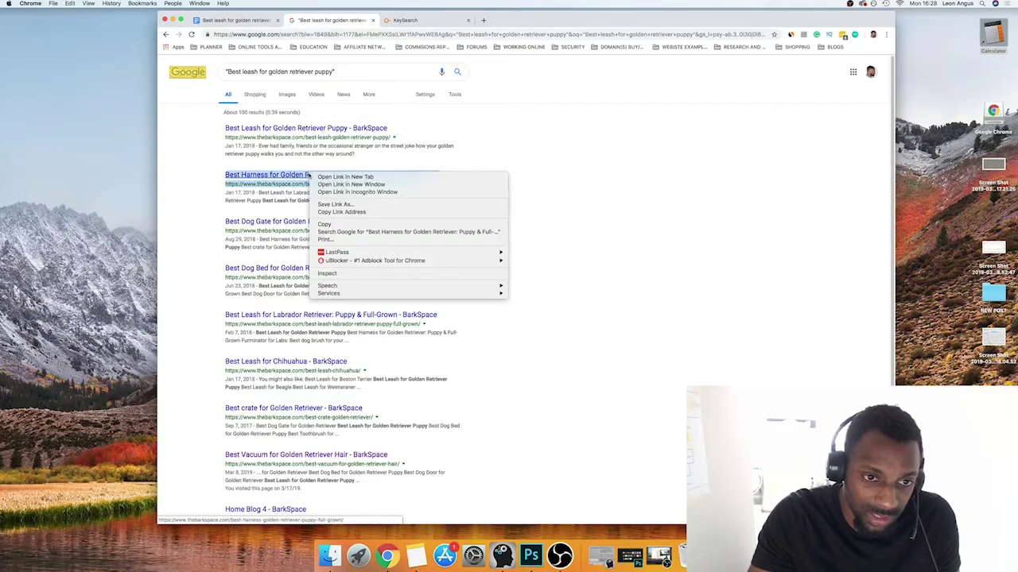
left_click(387, 175)
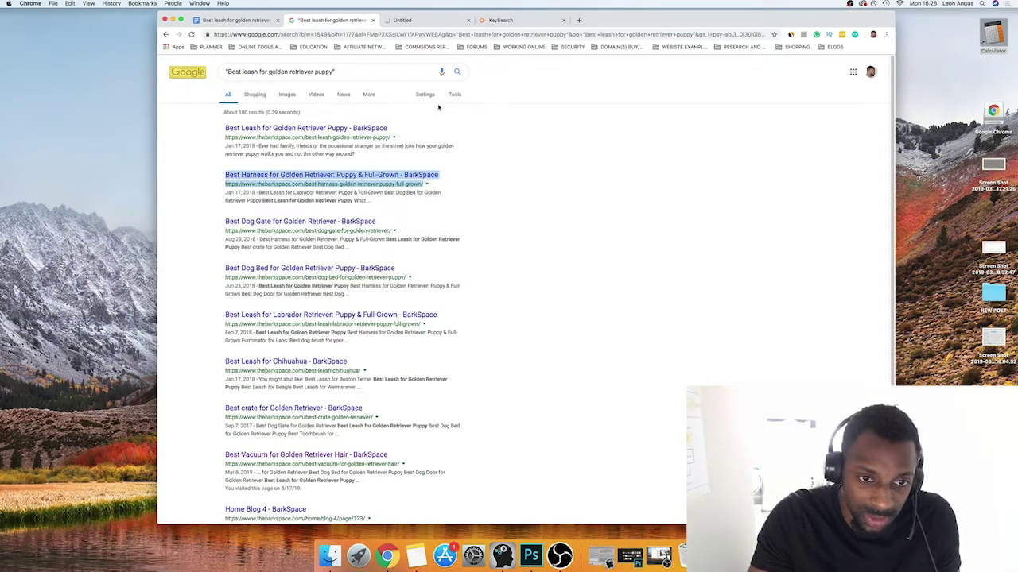
left_click(463, 21)
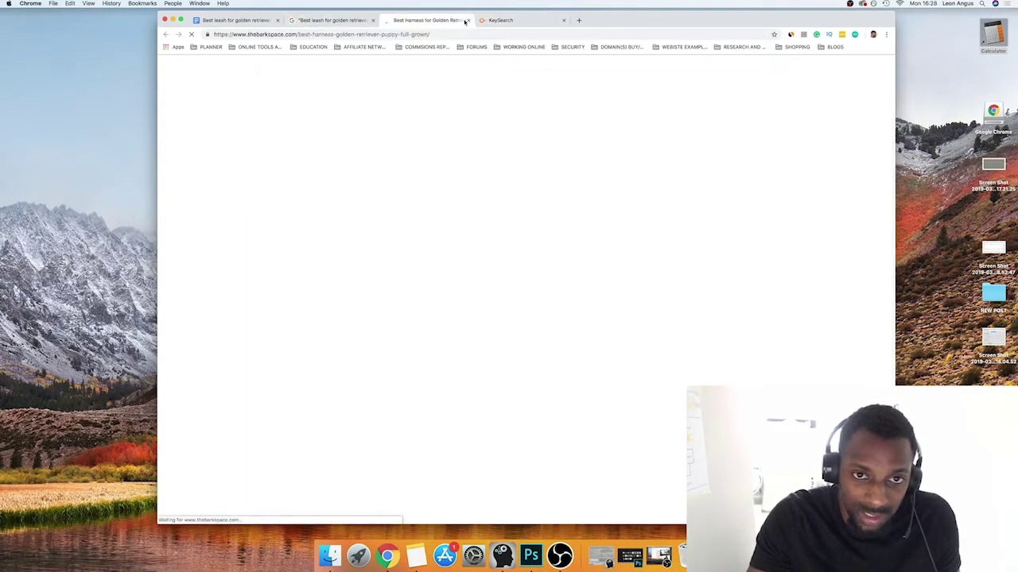
left_click(334, 20)
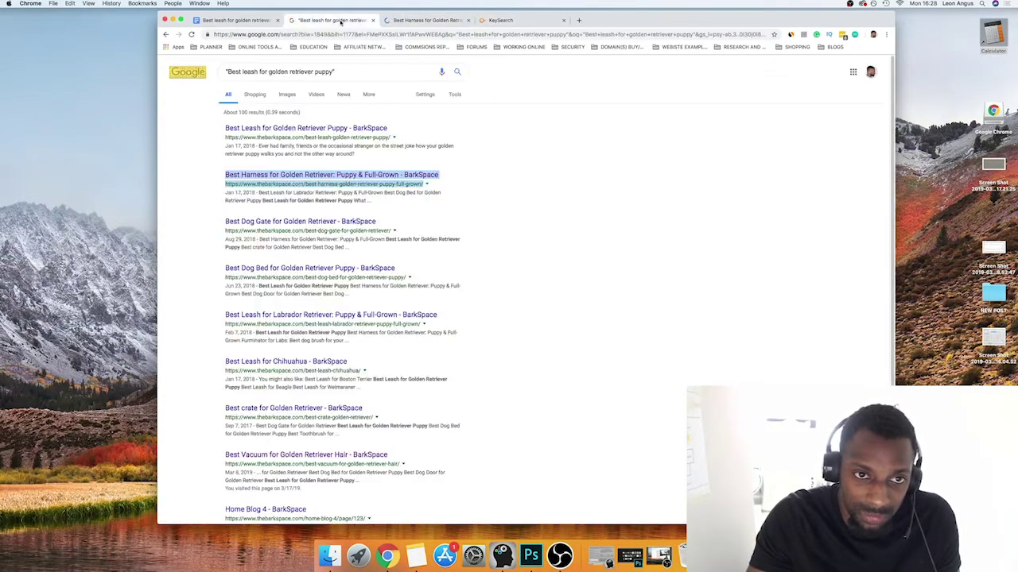
right_click(342, 128)
left_click(371, 131)
- Find the occurrences of "Best Harness for Golden Retriever" in the BarkSpace harness article
left_click(430, 20)
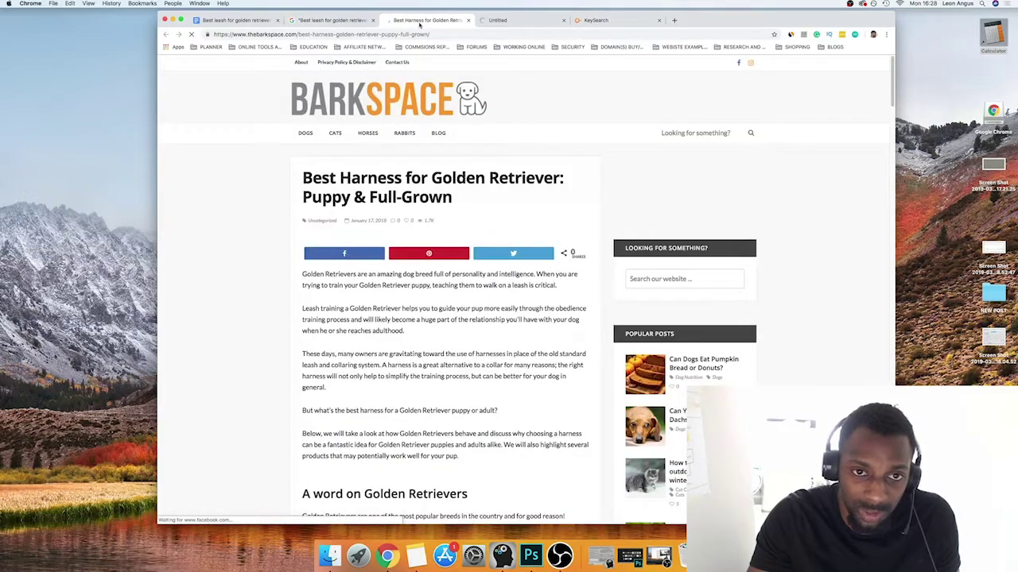
left_click_drag(303, 179, 559, 179)
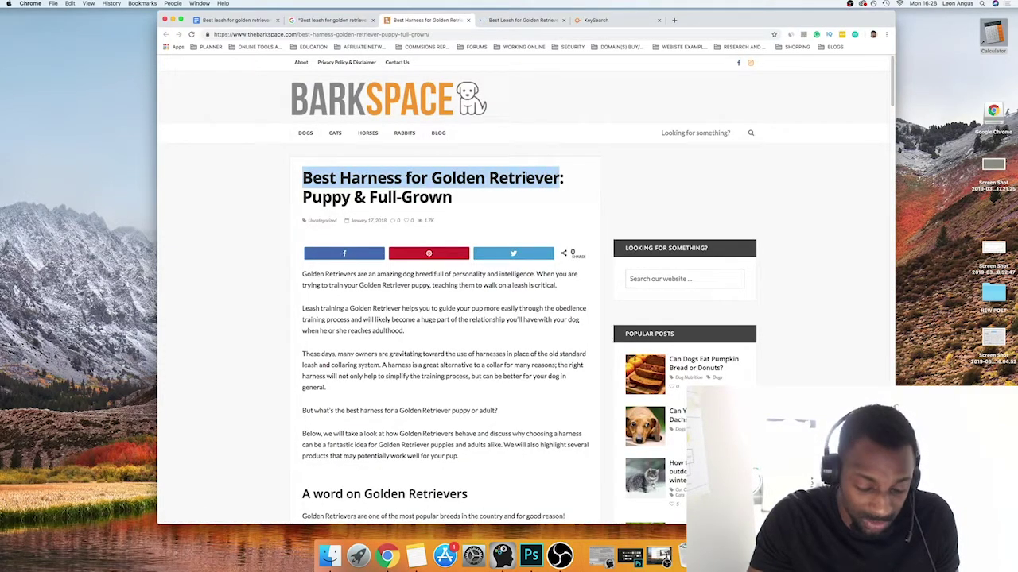
key("super+f")
key("Return")
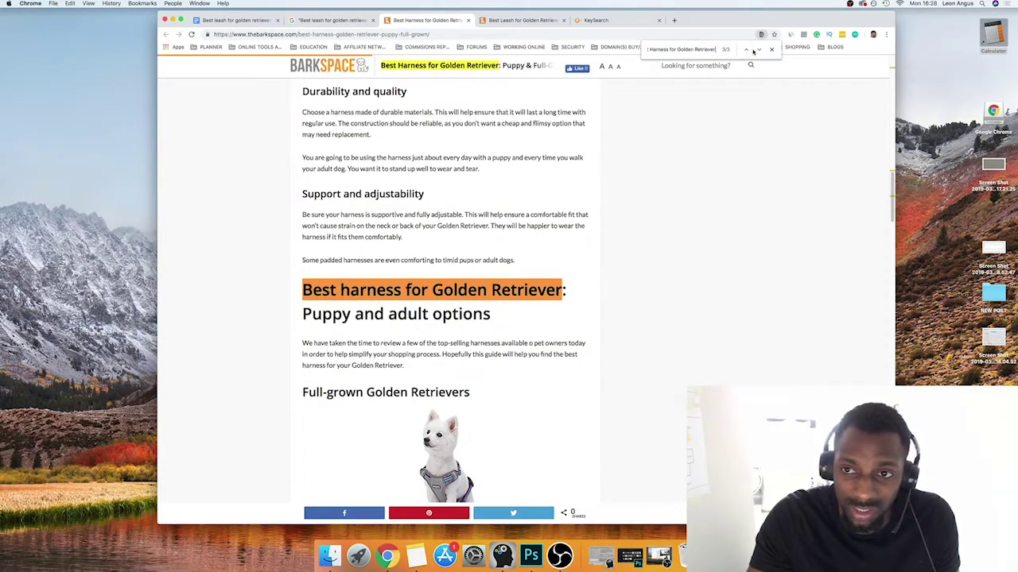
- Repeat the Google search for the keyword without quotation marks and check the competing results
left_click(359, 22)
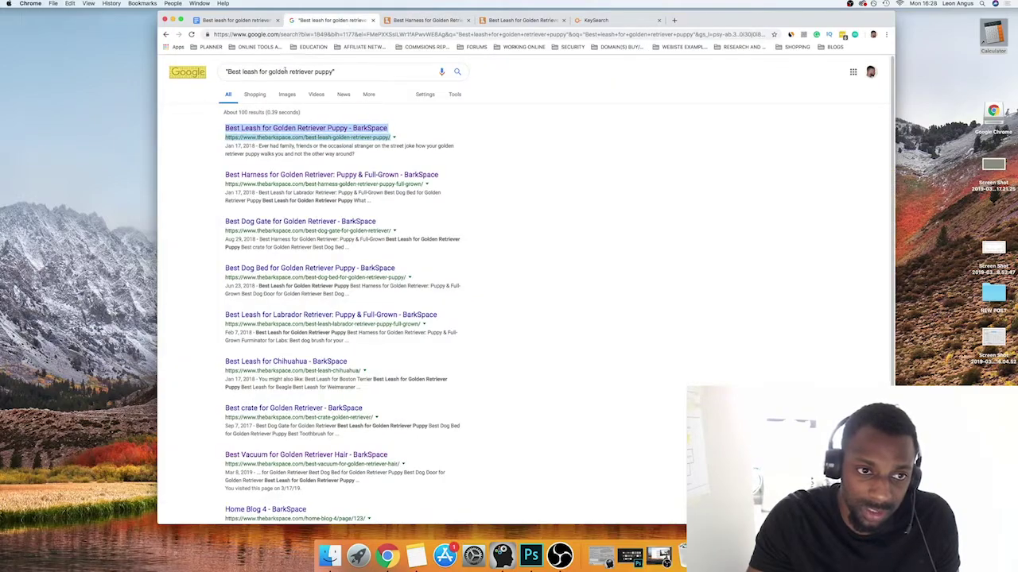
left_click(351, 71)
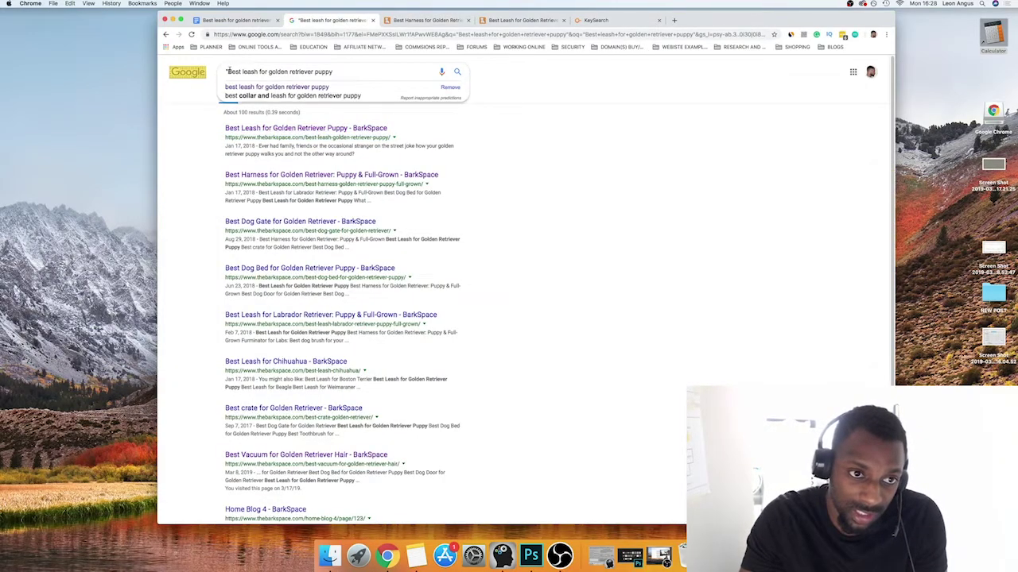
key("Return")
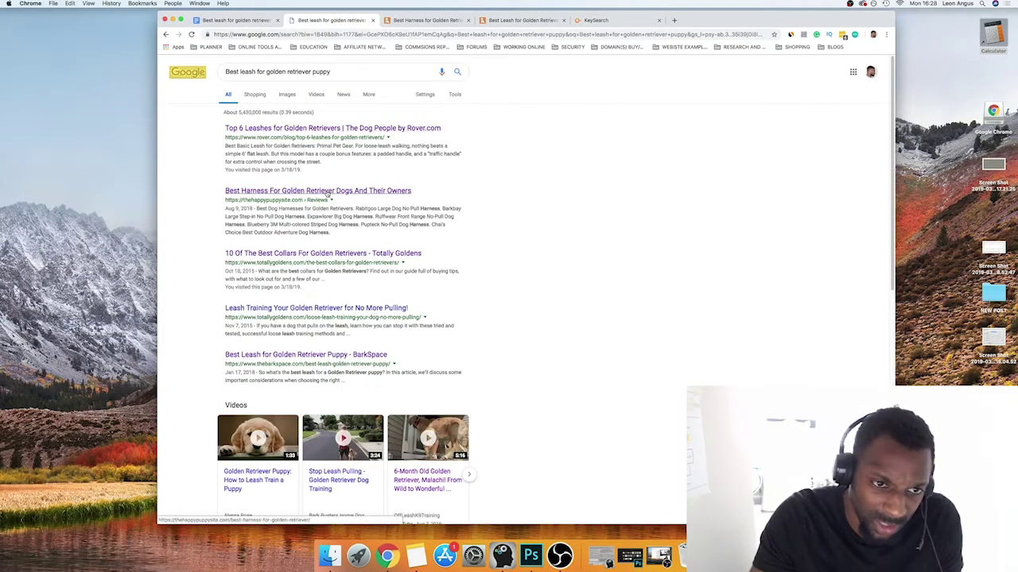
right_click(326, 193)
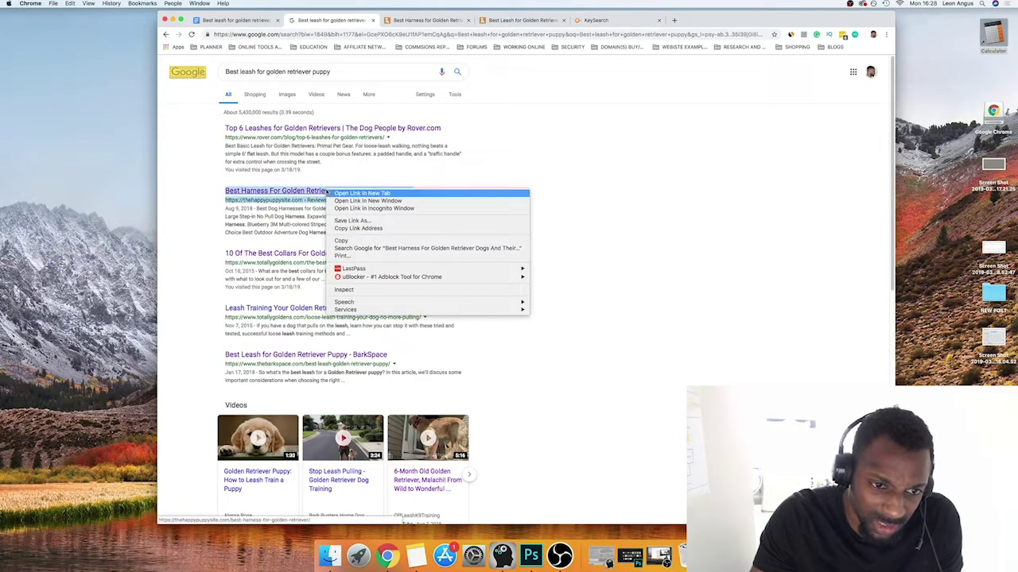
left_click(497, 187)
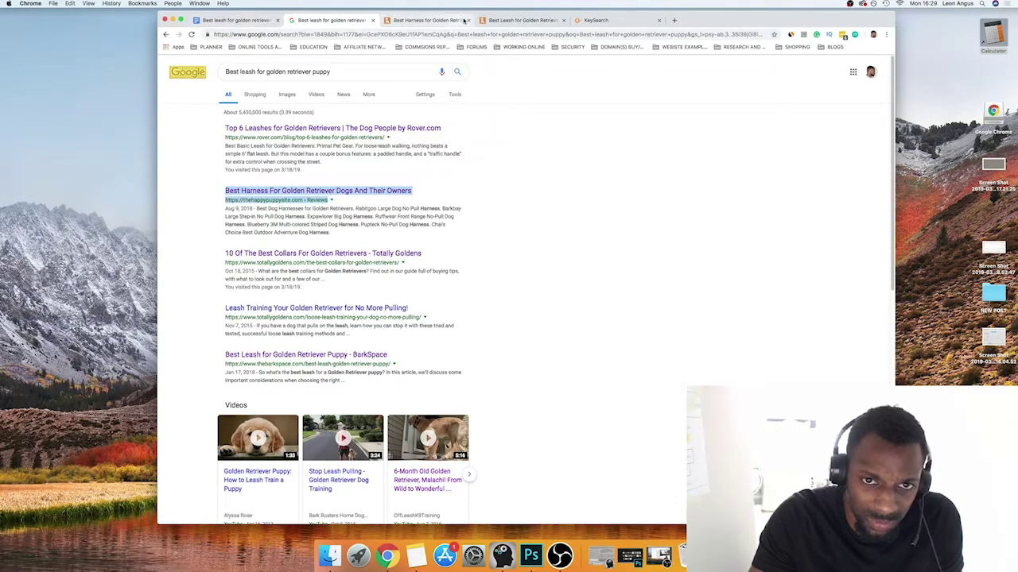
- Close the two BarkSpace article tabs
left_click(461, 21)
left_click(468, 20)
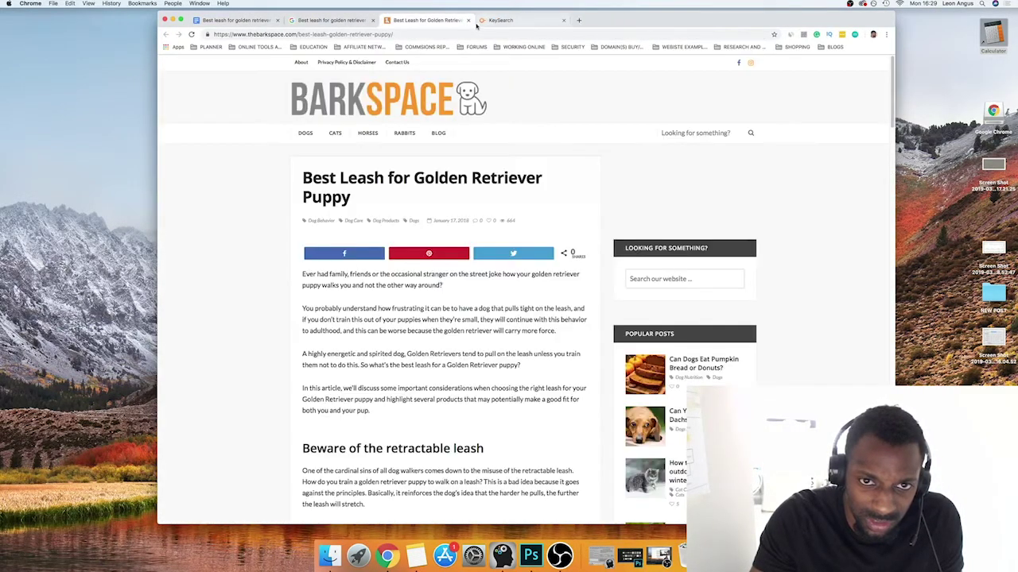
left_click(469, 20)
- Reload the KeySearch Content Assistant and view the top-ranking pages with their word counts
left_click(430, 21)
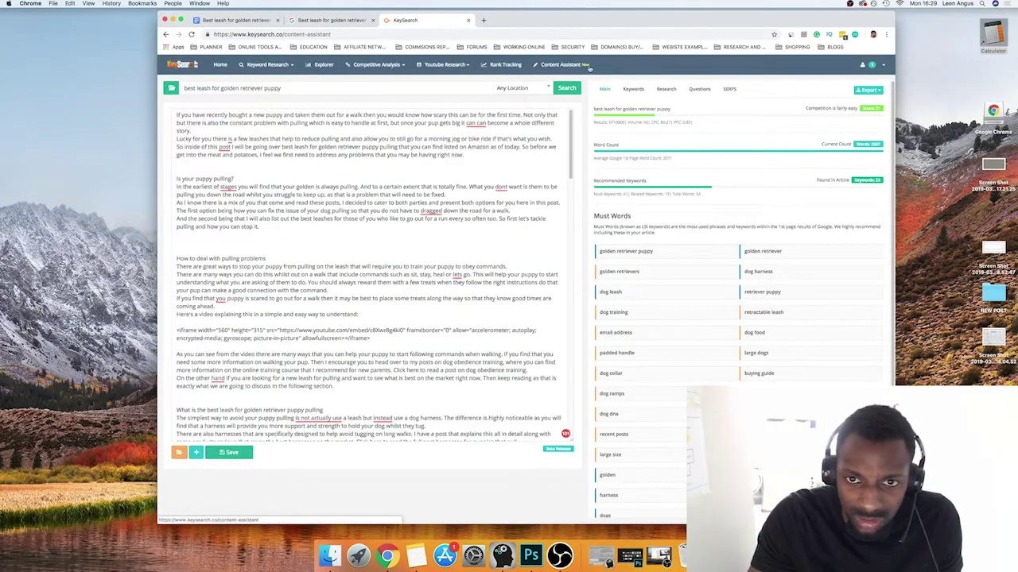
left_click(569, 68)
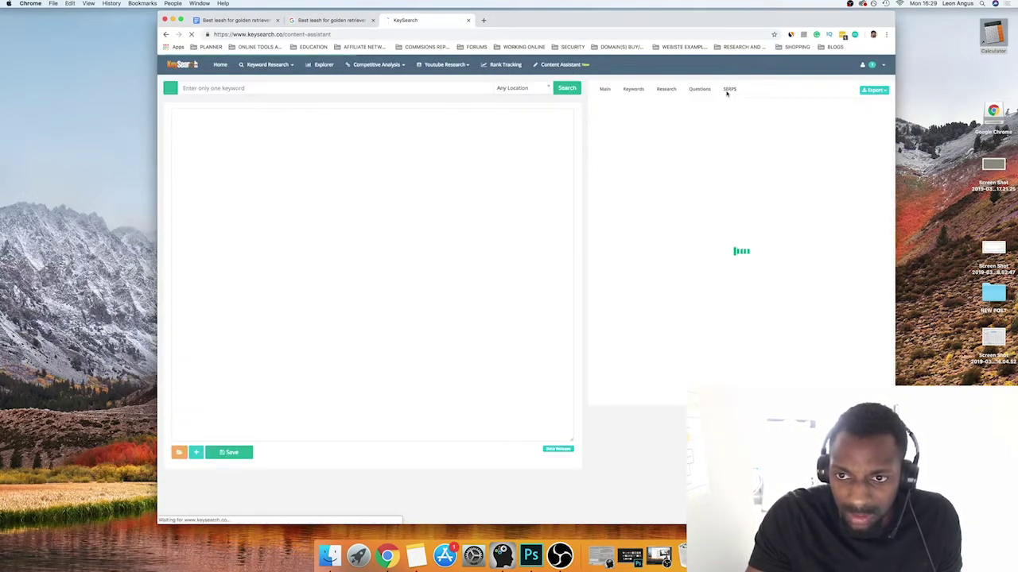
left_click(728, 89)
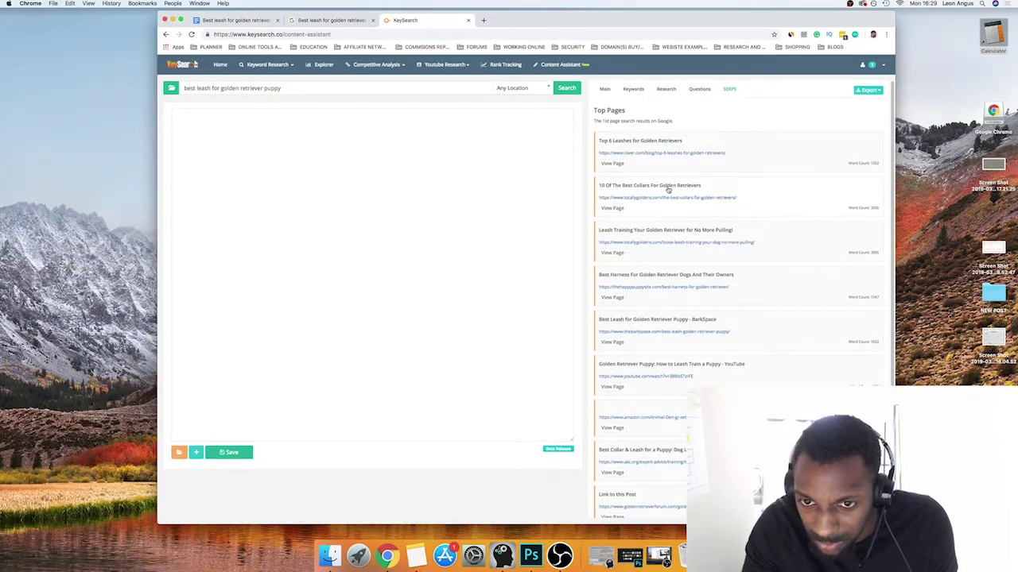
- Open the "10 Of The Best Collars For Golden Retrievers" result from Totally Goldens in a new tab and view it
left_click(350, 22)
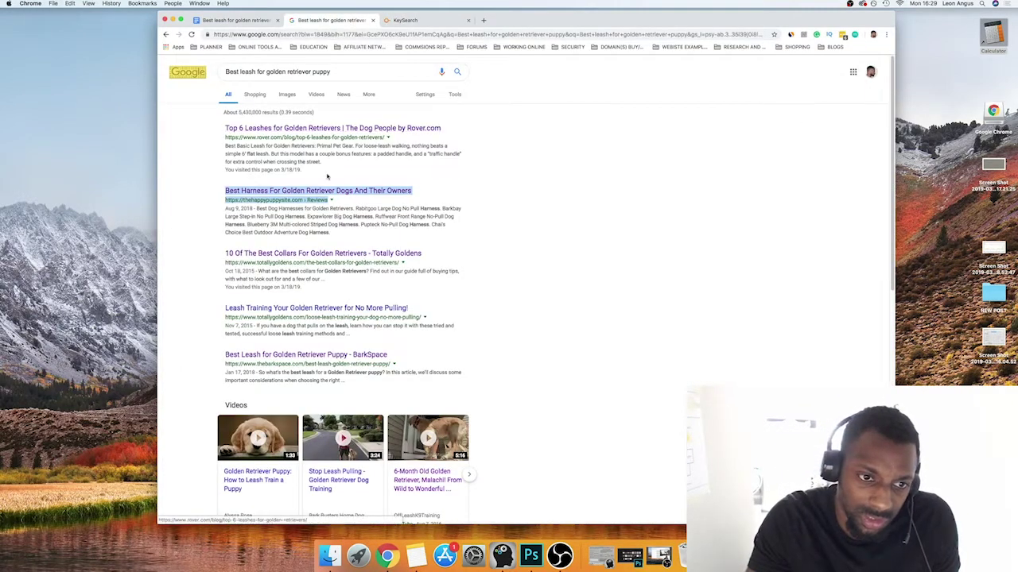
right_click(354, 252)
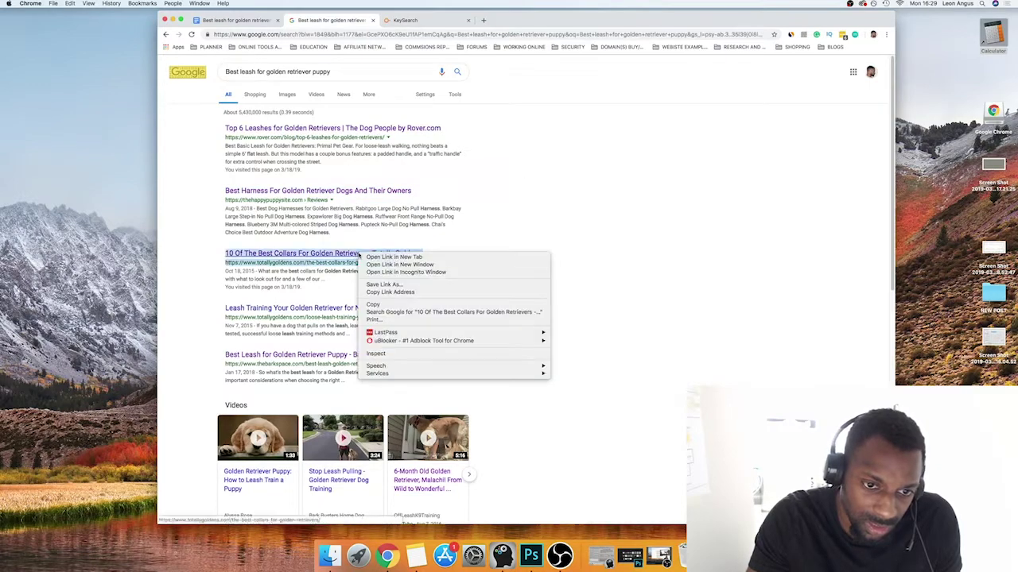
left_click(382, 259)
left_click(414, 20)
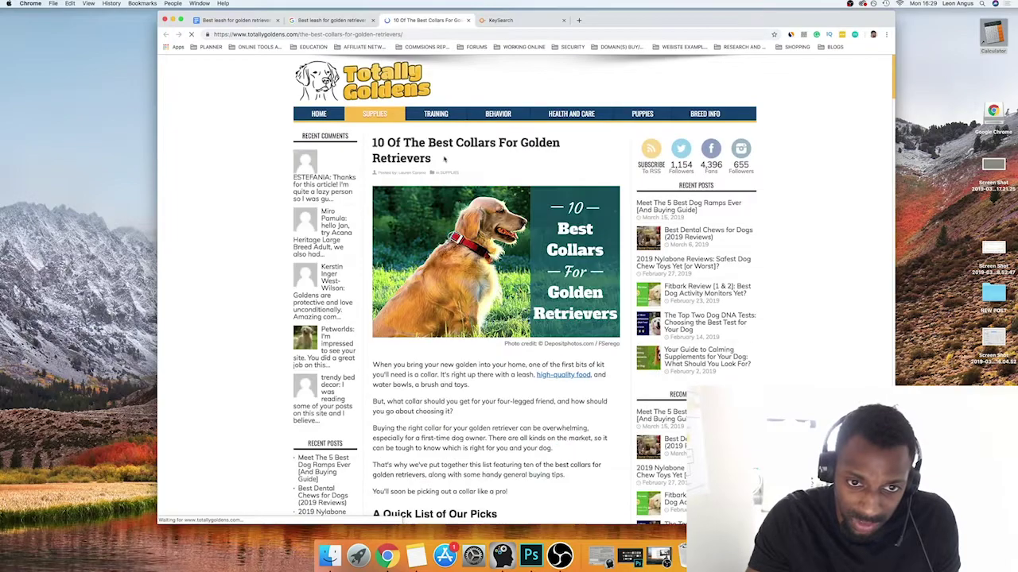
- Dismiss the Chewy pop-up over the Totally Goldens collars article and recheck the keyword in the Google search
left_click_drag(428, 143, 455, 160)
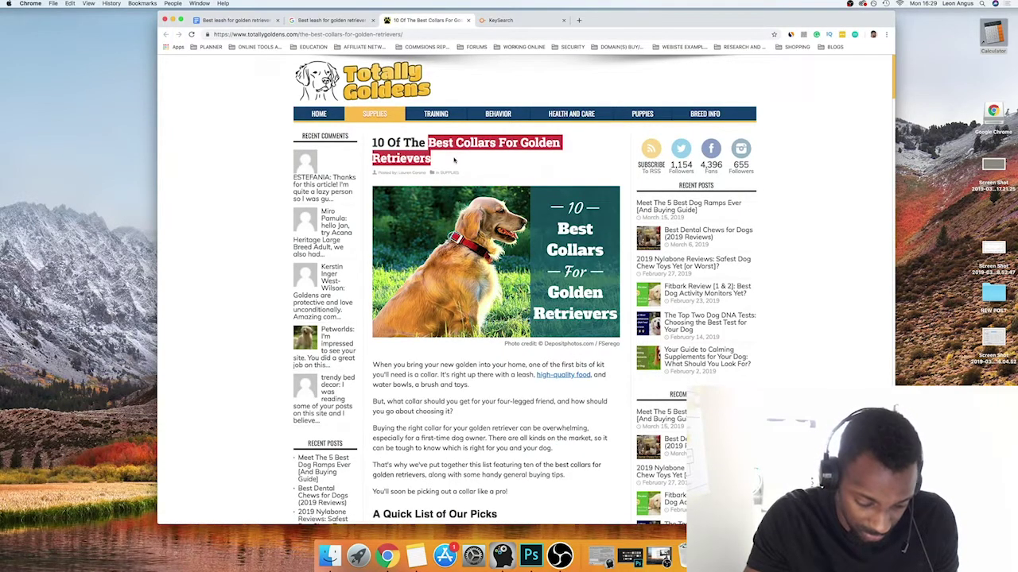
key("super+f")
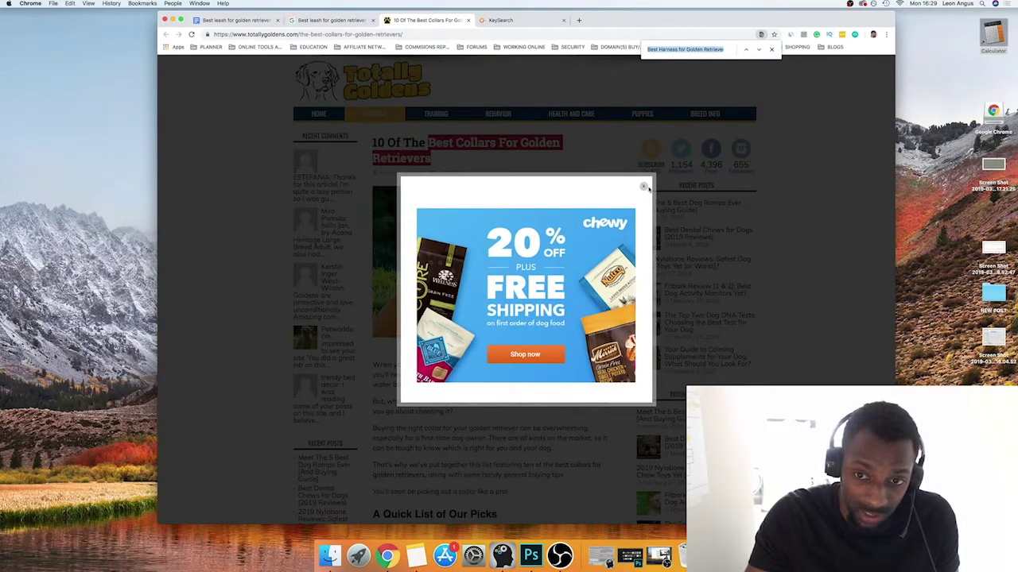
left_click(644, 187)
key("ctrl+shift+Tab")
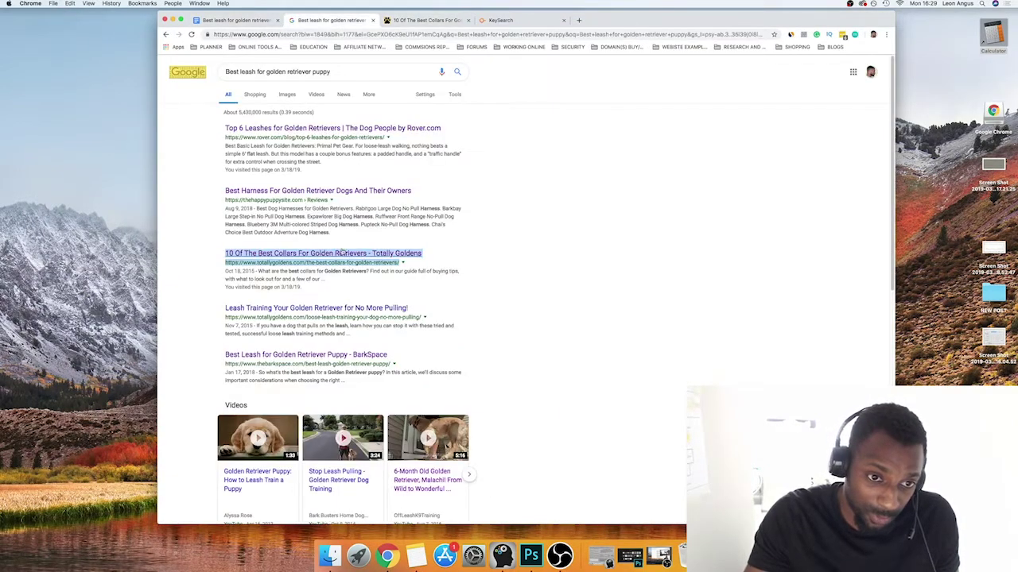
left_click(334, 72)
key("super+a")
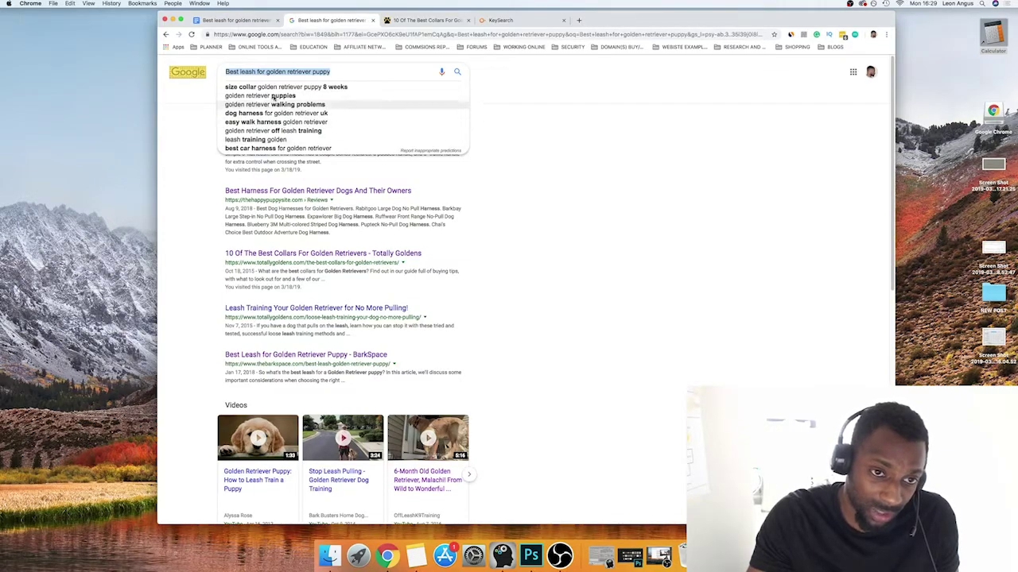
left_click(558, 108)
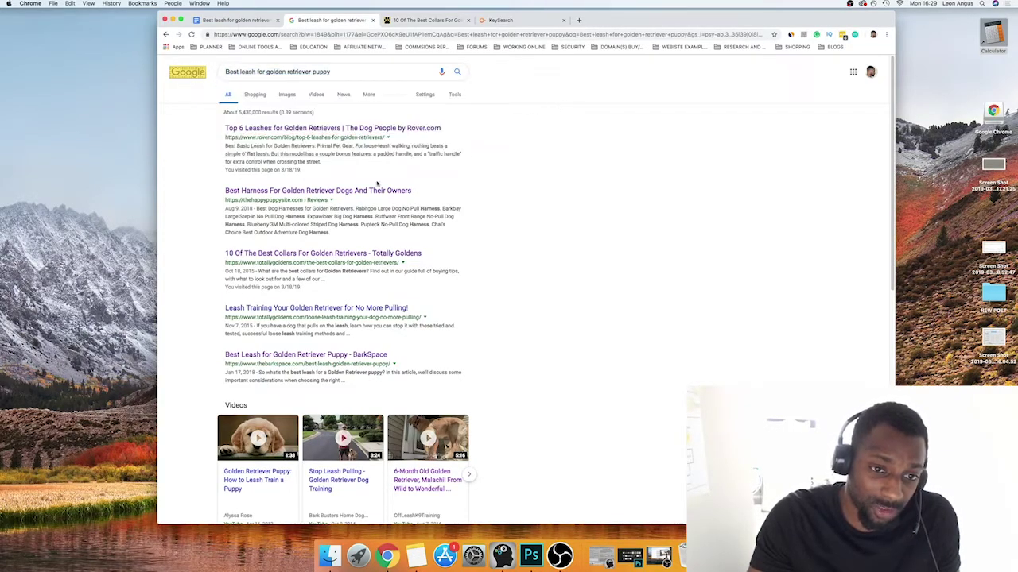
- Compare the collars article's URL slug and title phrase with its Google listing and the KeySearch top pages
left_click(443, 21)
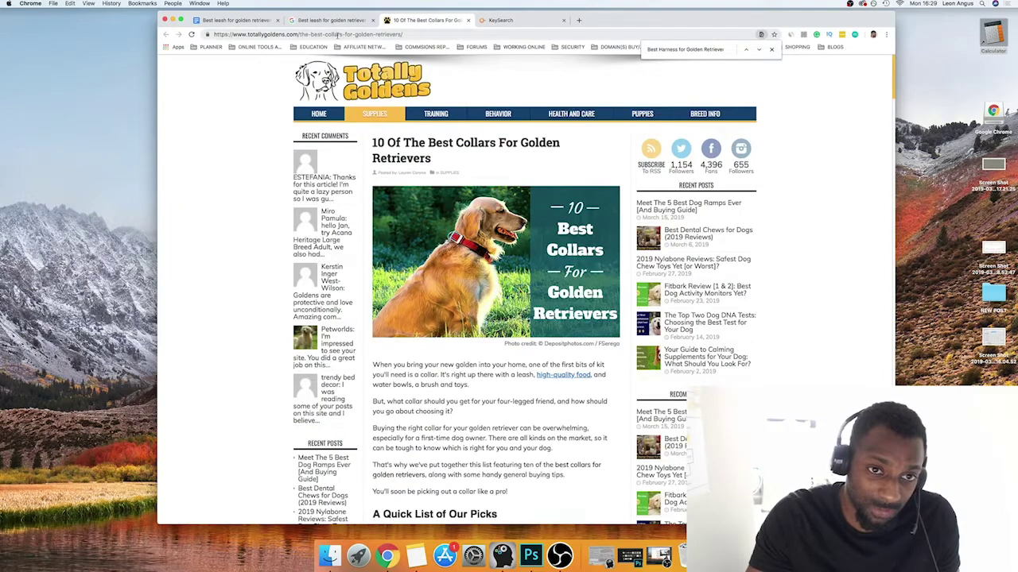
left_click_drag(310, 34, 402, 35)
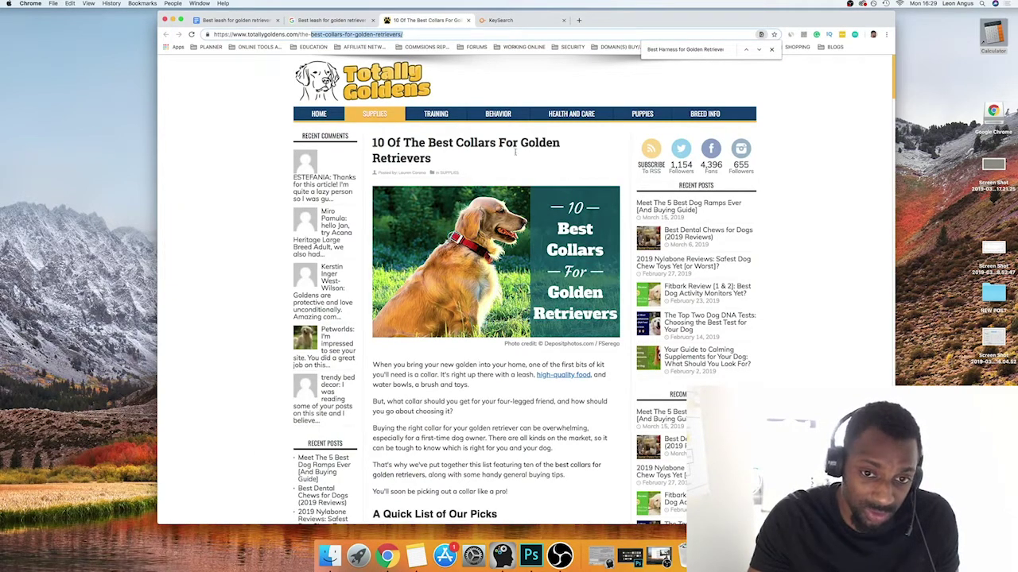
left_click(330, 20)
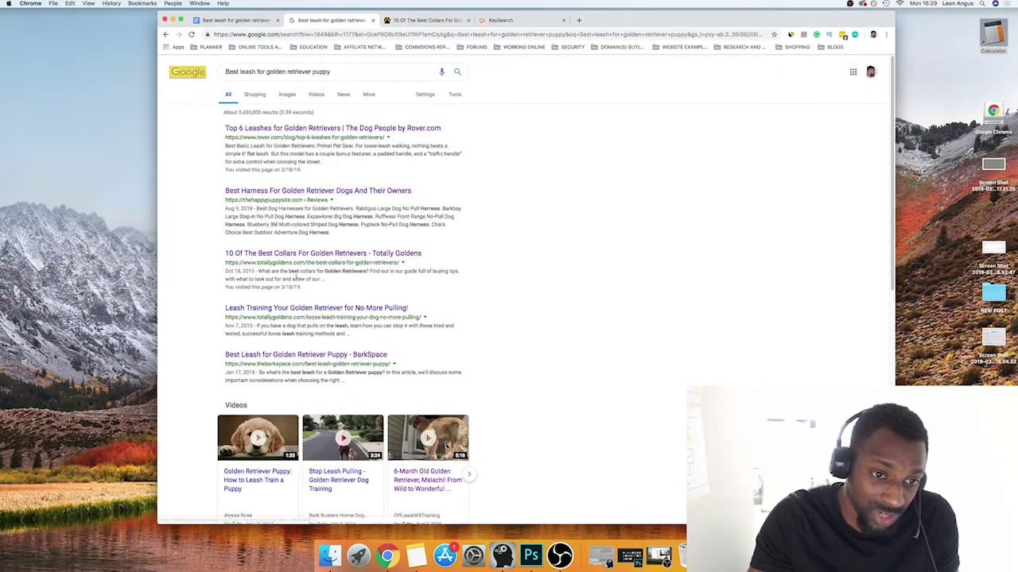
left_click(408, 21)
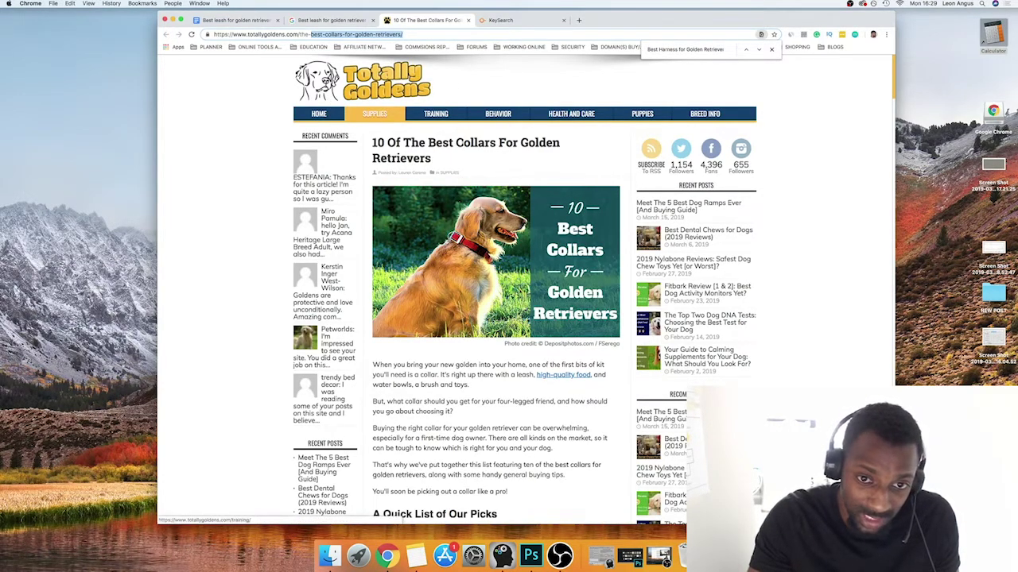
left_click_drag(419, 143, 512, 158)
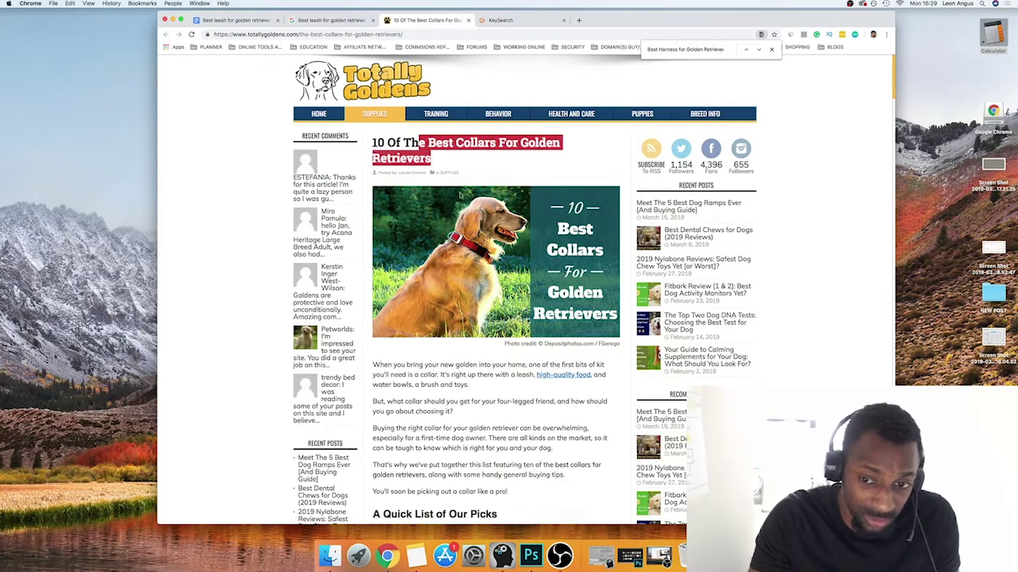
key("ctrl+Tab")
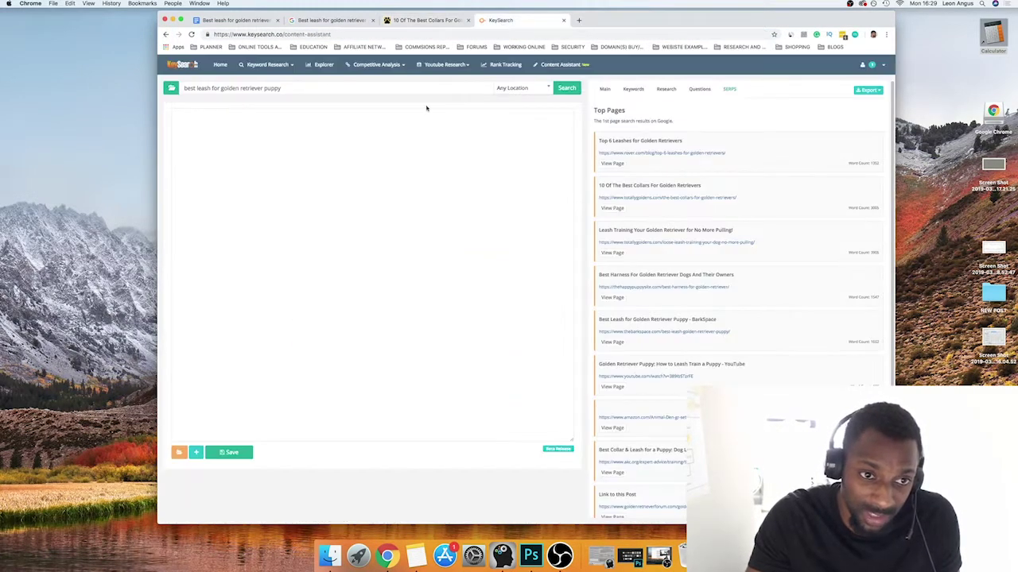
left_click(421, 20)
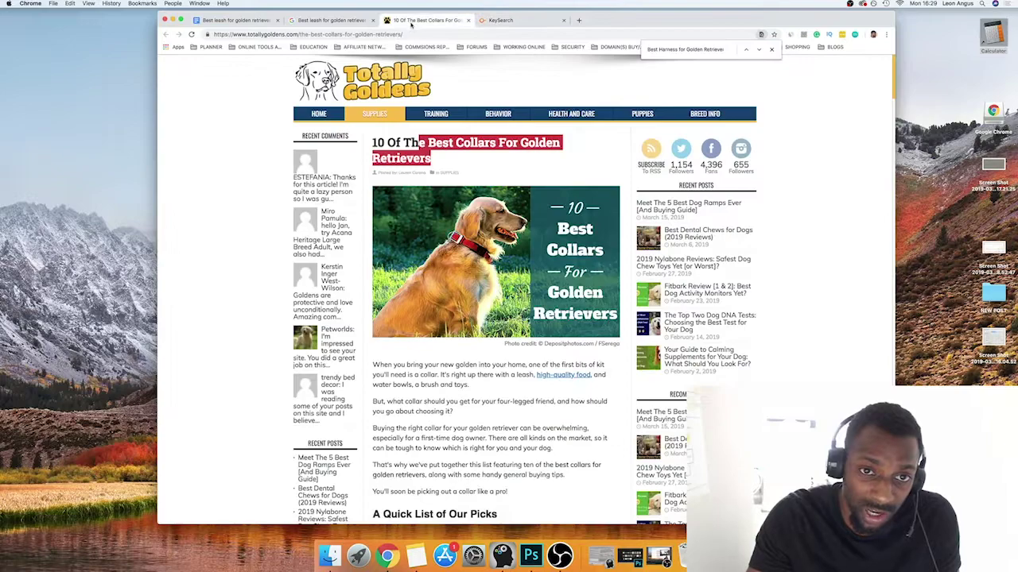
- Copy "Best Collars For Golden Retrievers" from the article title and search the page for that phrase
left_click(514, 168)
left_click_drag(427, 144, 437, 163)
key("super+c")
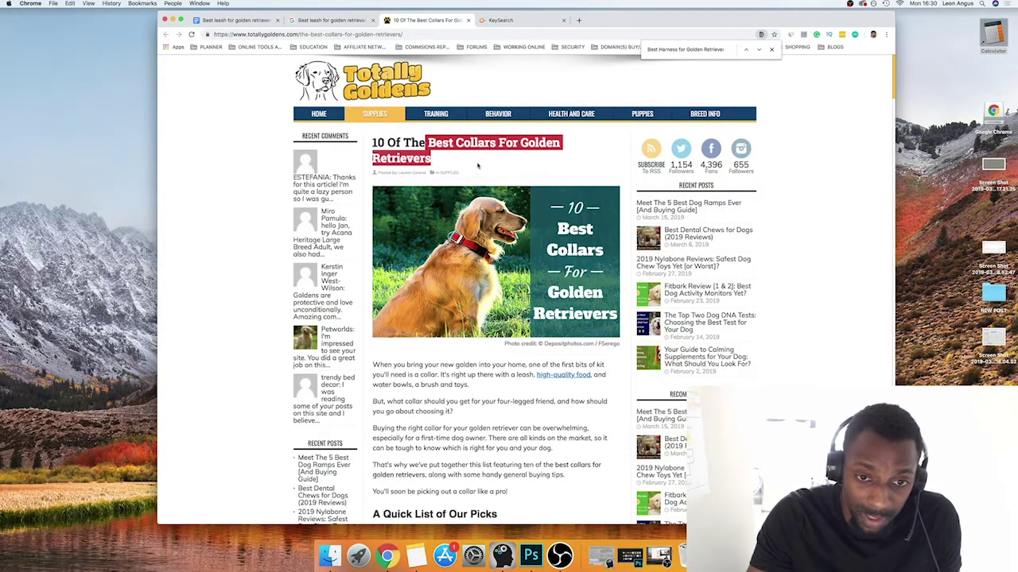
key("super+f")
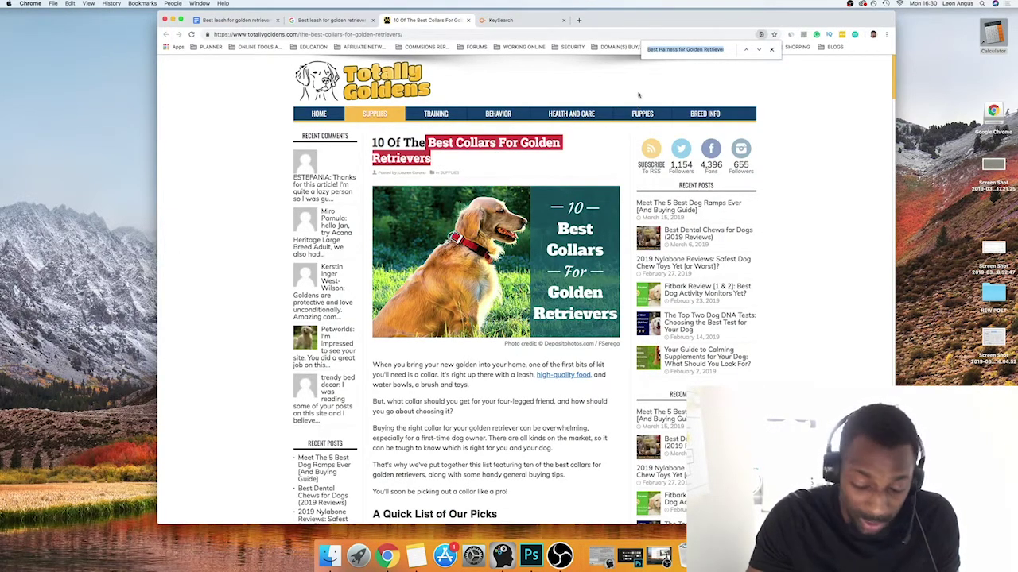
key("super+v")
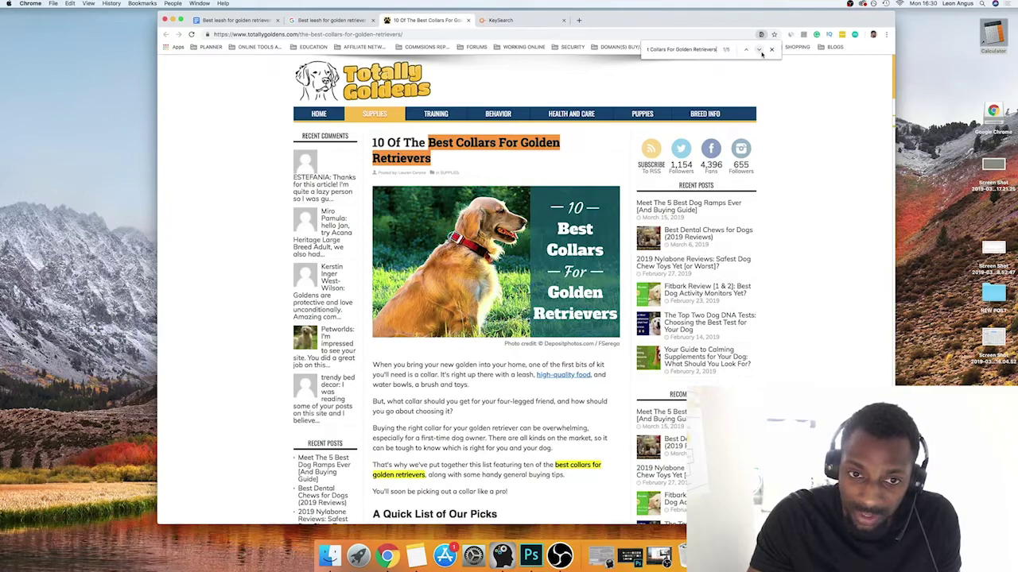
- Go through each match of the phrase from the title to the conclusion, and close the page search
left_click_drag(457, 143, 549, 155)
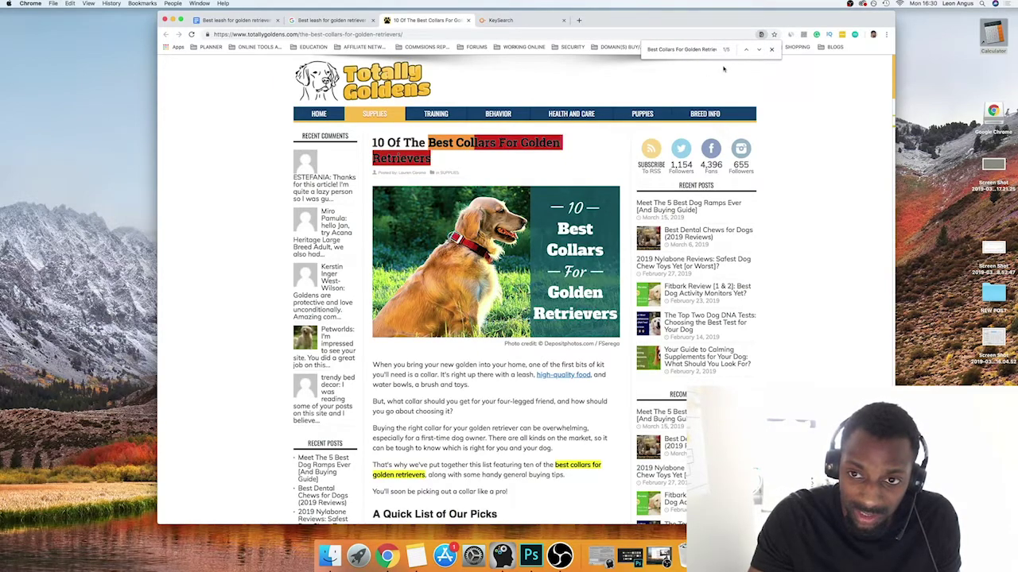
left_click(757, 50)
left_click(757, 50)
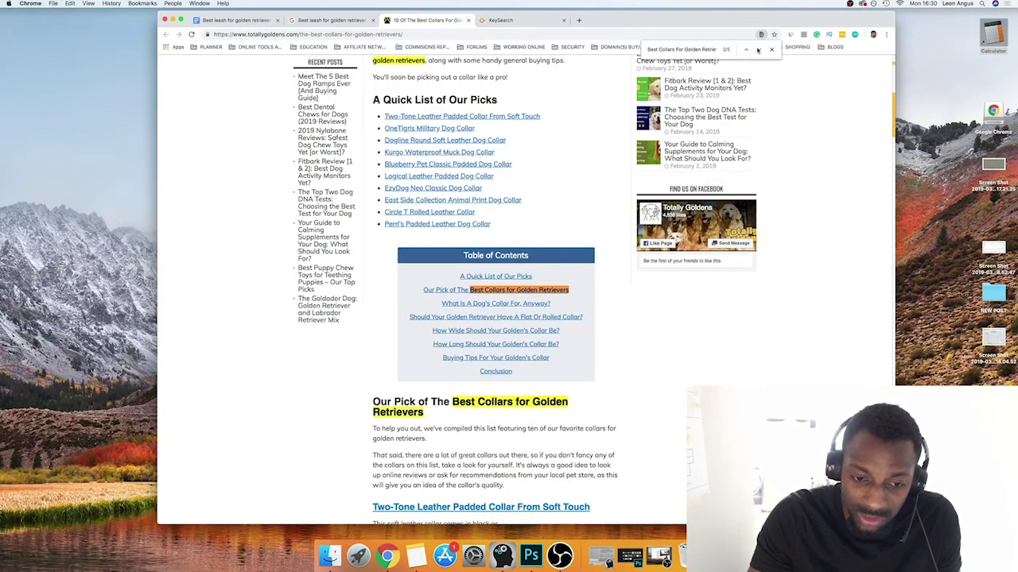
left_click(758, 50)
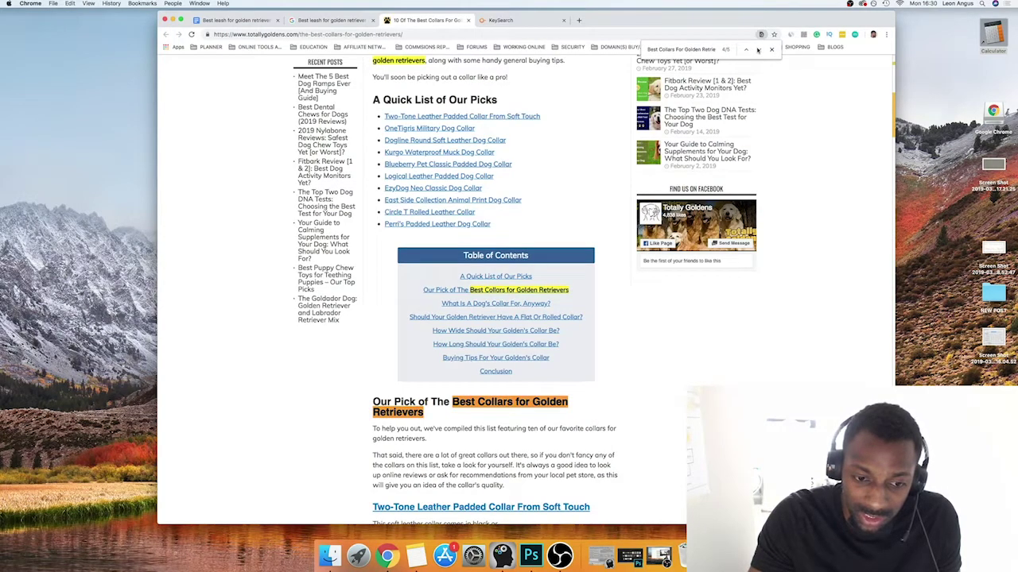
left_click(757, 50)
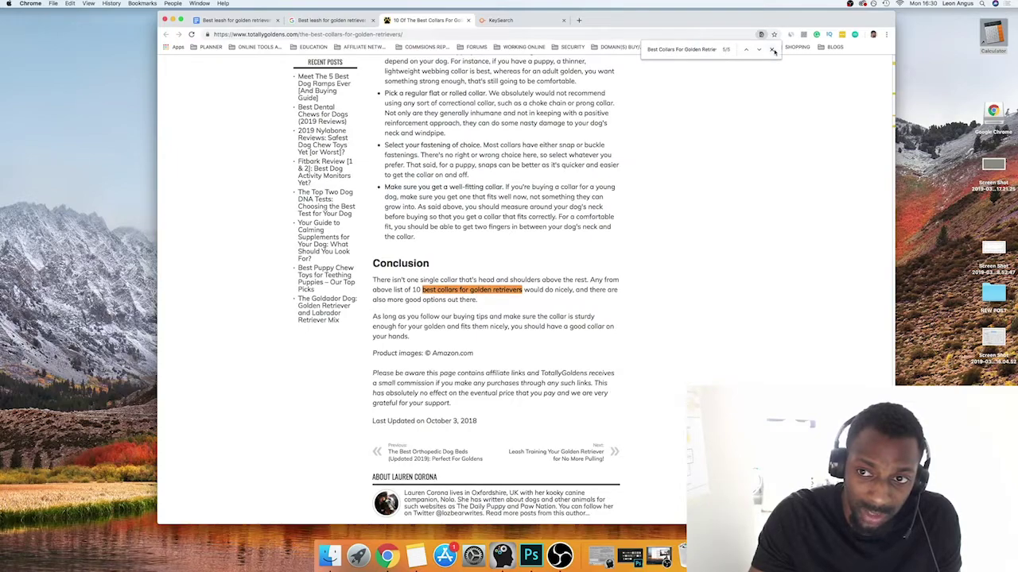
left_click(772, 50)
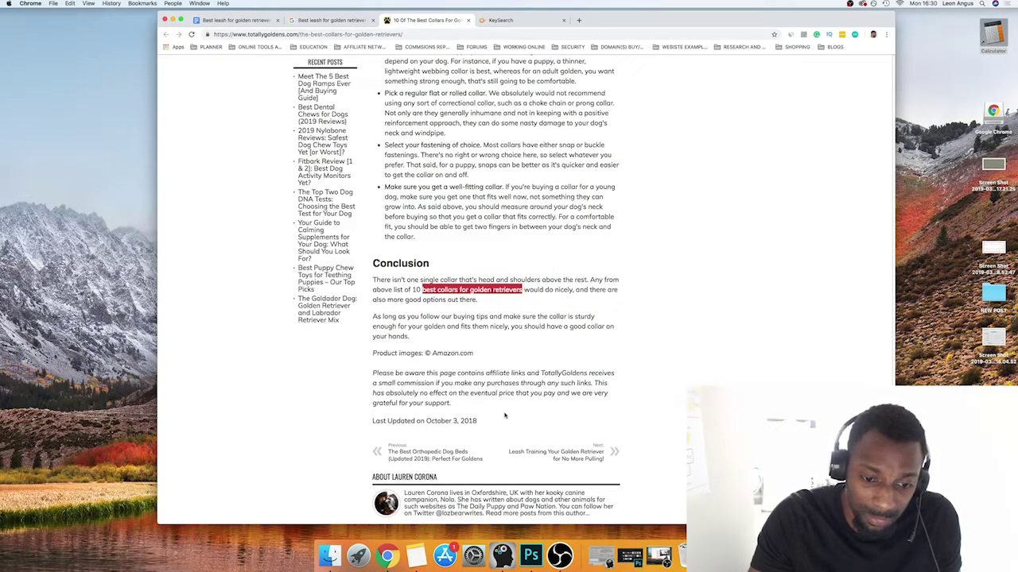
- Switch to Notes, review the "3 times in content" keyword placement note, and return to the collars article in Chrome
left_click(415, 554)
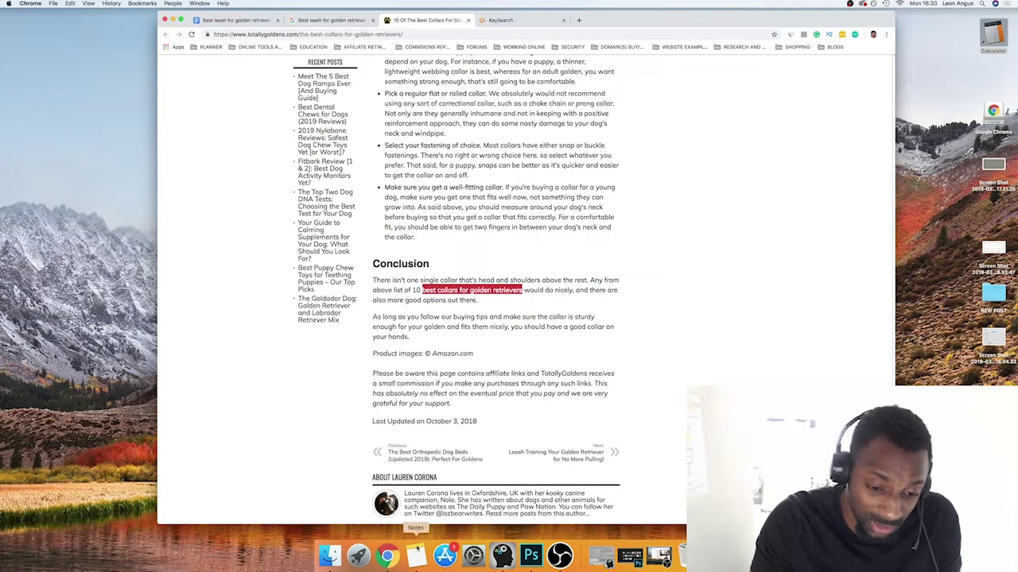
left_click_drag(634, 165, 640, 146)
left_click(625, 164)
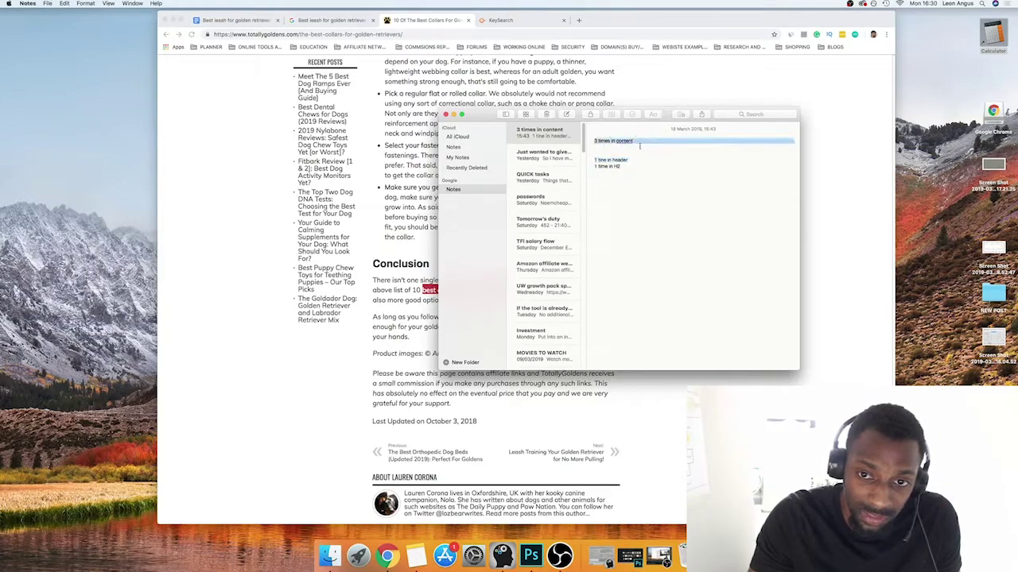
left_click(737, 95)
- Examine the opening structure of the collars article: title, introduction, quick list of picks and table of contents
scroll(692, 163, "up", 15)
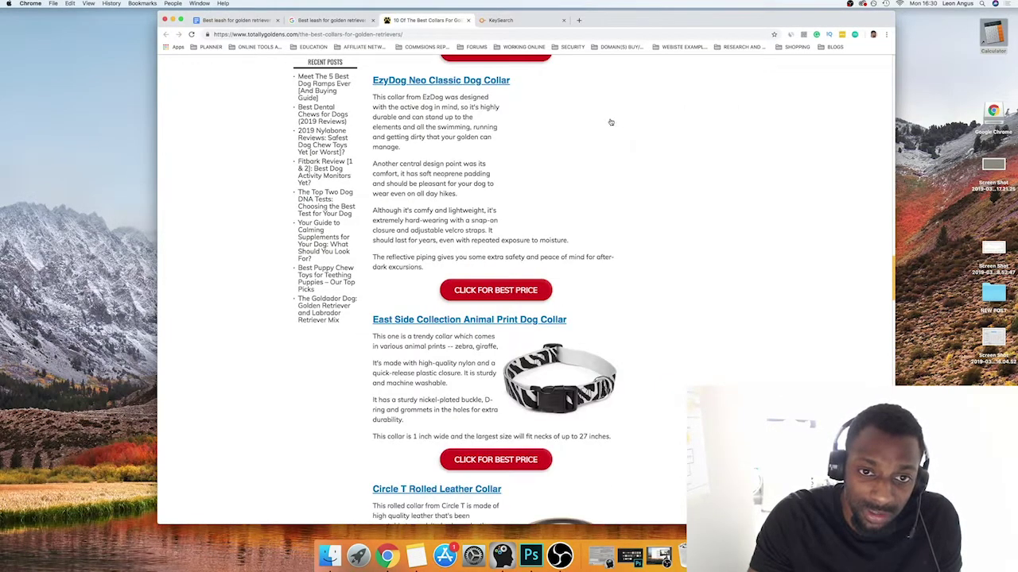
scroll(740, 94, "down", 10)
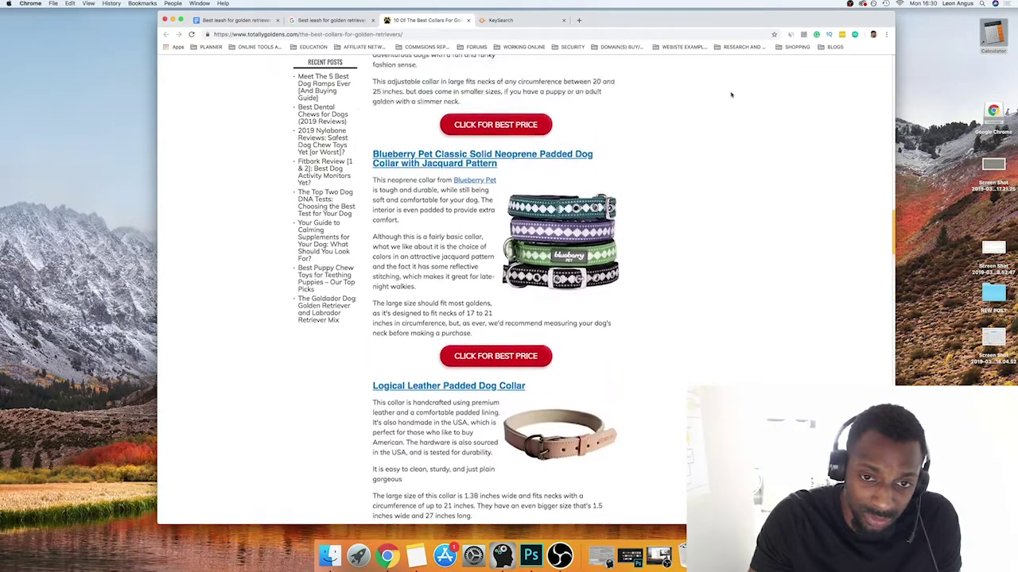
scroll(731, 95, "up", 10)
scroll(691, 95, "down", 5)
scroll(691, 95, "up", 8)
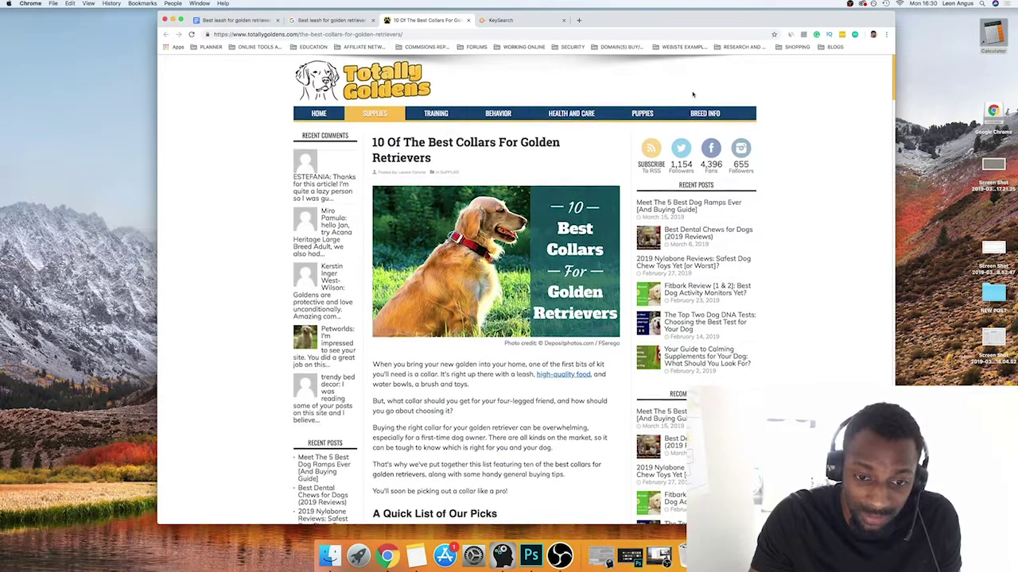
scroll(693, 95, "down", 2)
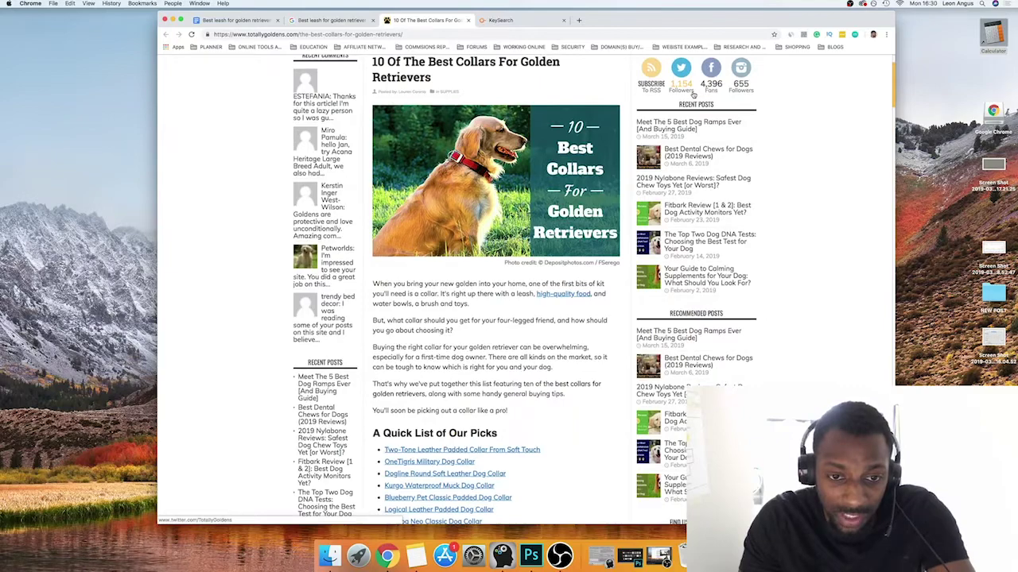
scroll(693, 94, "down", 5)
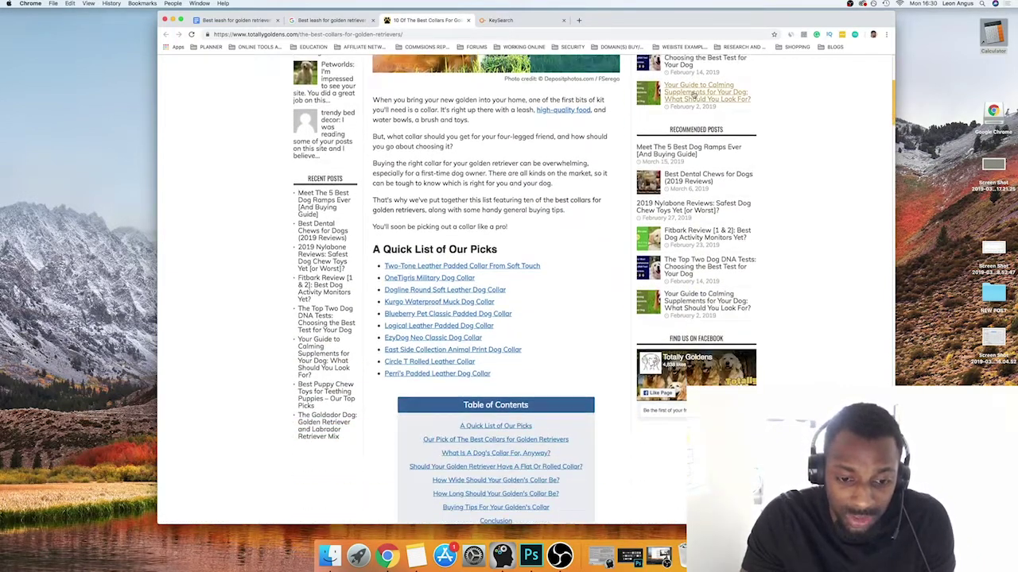
scroll(692, 93, "down", 1)
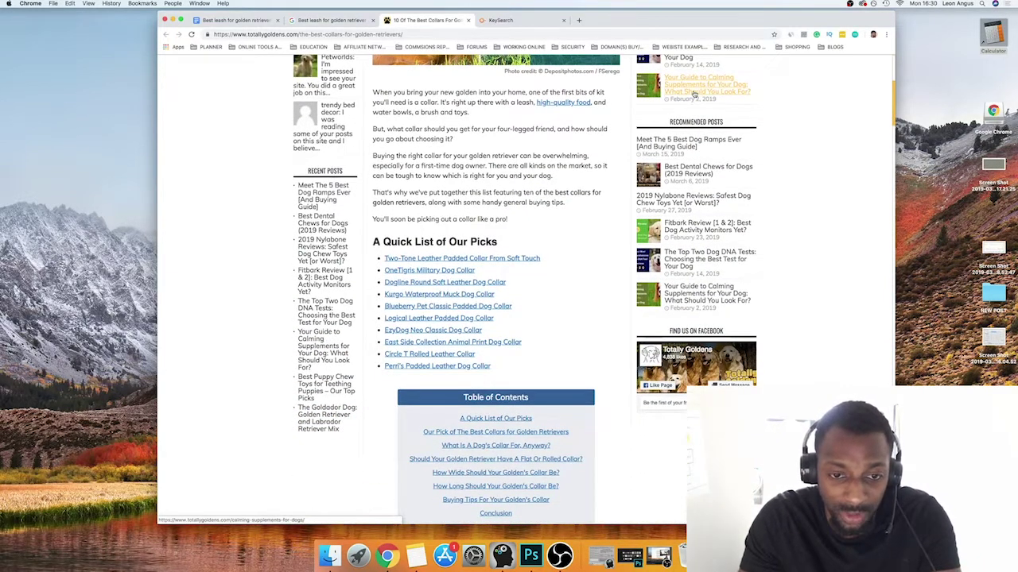
scroll(692, 94, "down", 4)
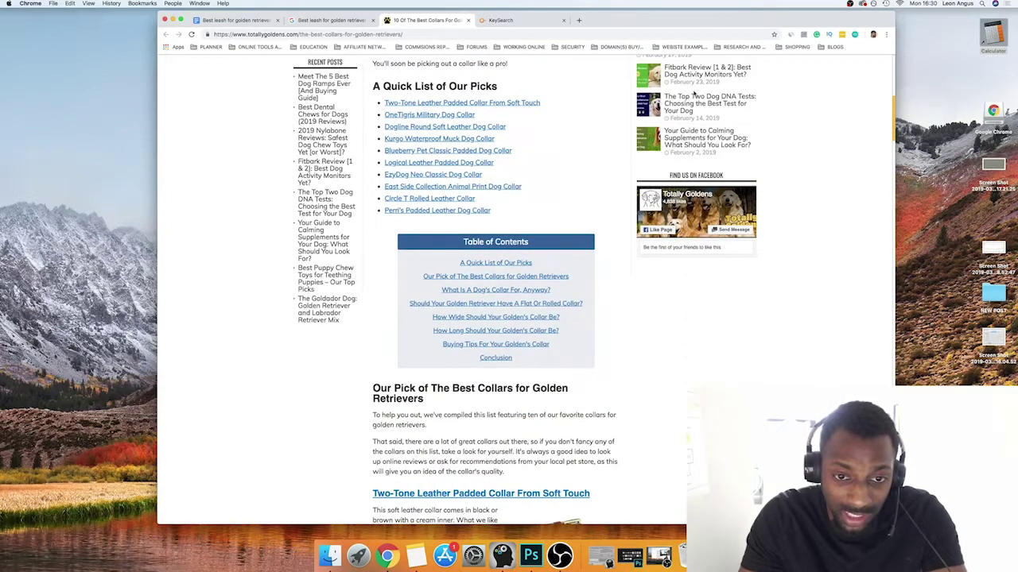
scroll(692, 94, "down", 2)
scroll(694, 94, "up", 10)
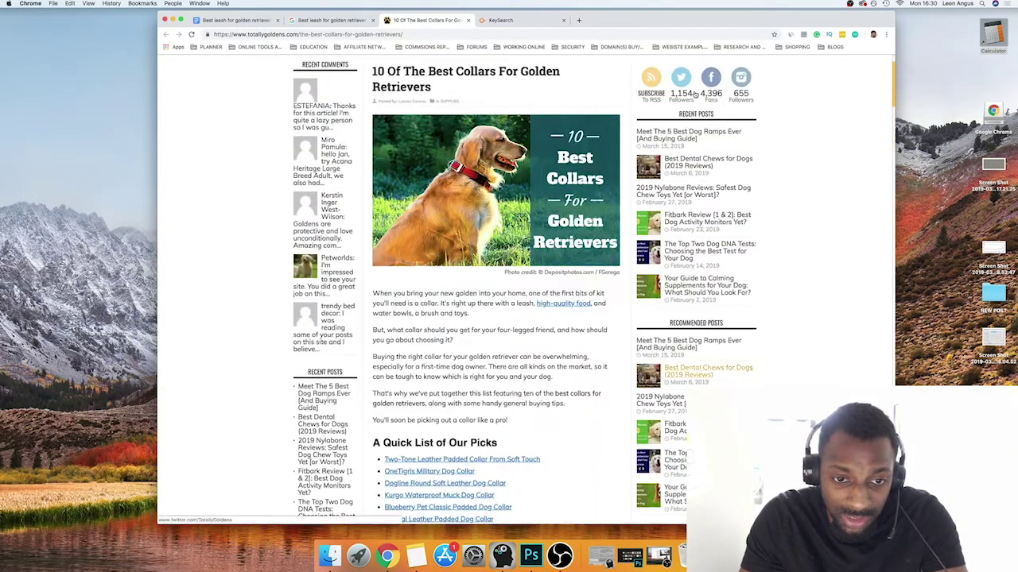
- Examine the collars article's product reviews with price links, informational sections, buying tips and conclusion
scroll(694, 93, "down", 12)
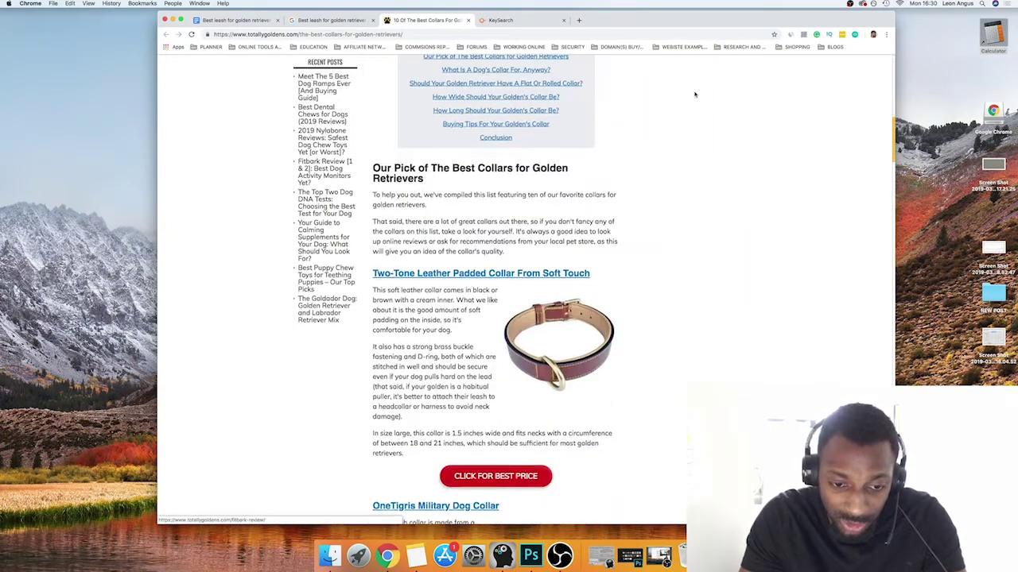
scroll(694, 94, "down", 20)
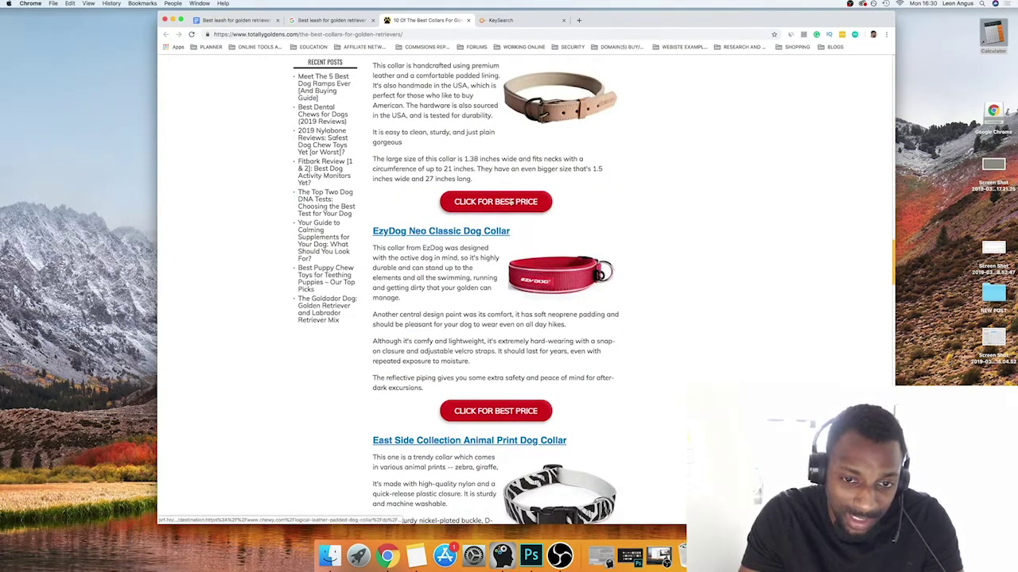
scroll(509, 202, "down", 5)
scroll(513, 199, "down", 8)
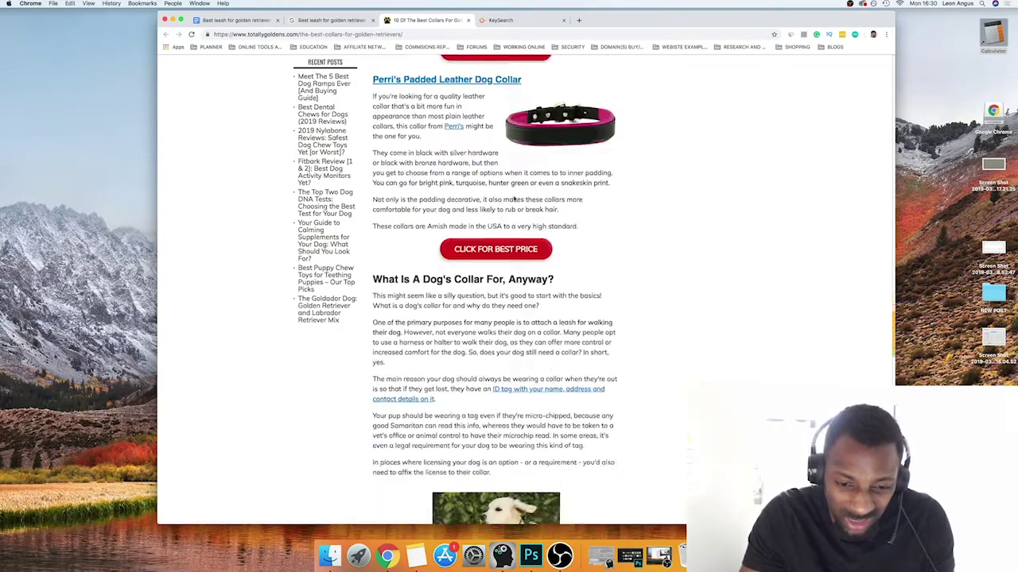
scroll(513, 199, "down", 4)
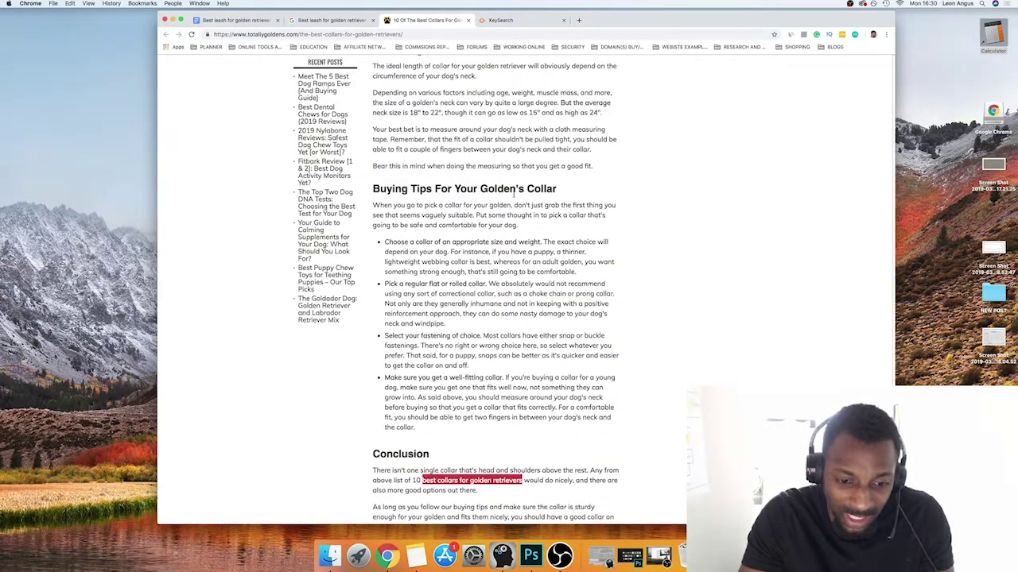
scroll(514, 194, "up", 10)
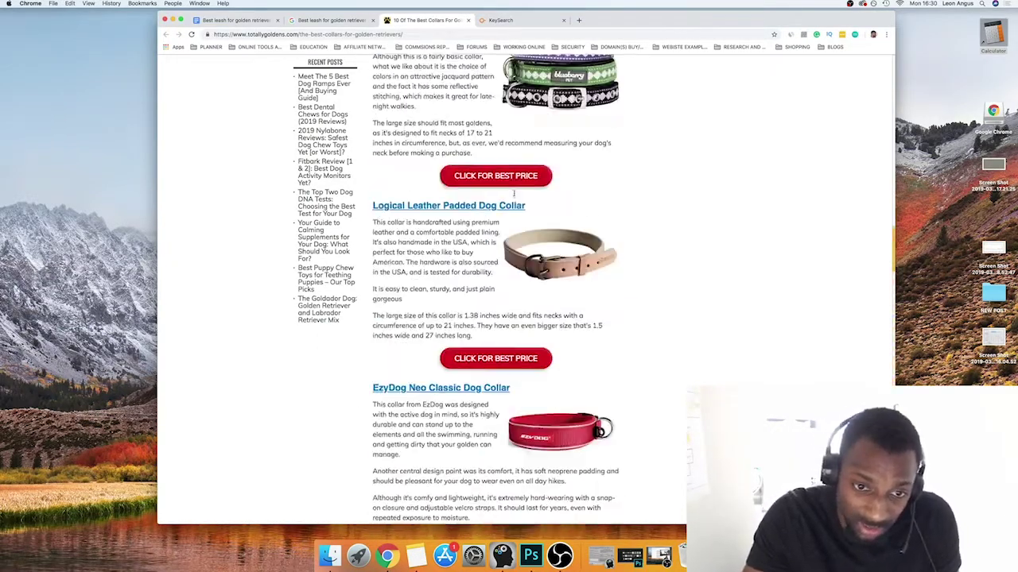
- Return to the leash article in Google Docs and review its overall structure from the introduction through the product reviews to the conclusion
scroll(513, 193, "up", 15)
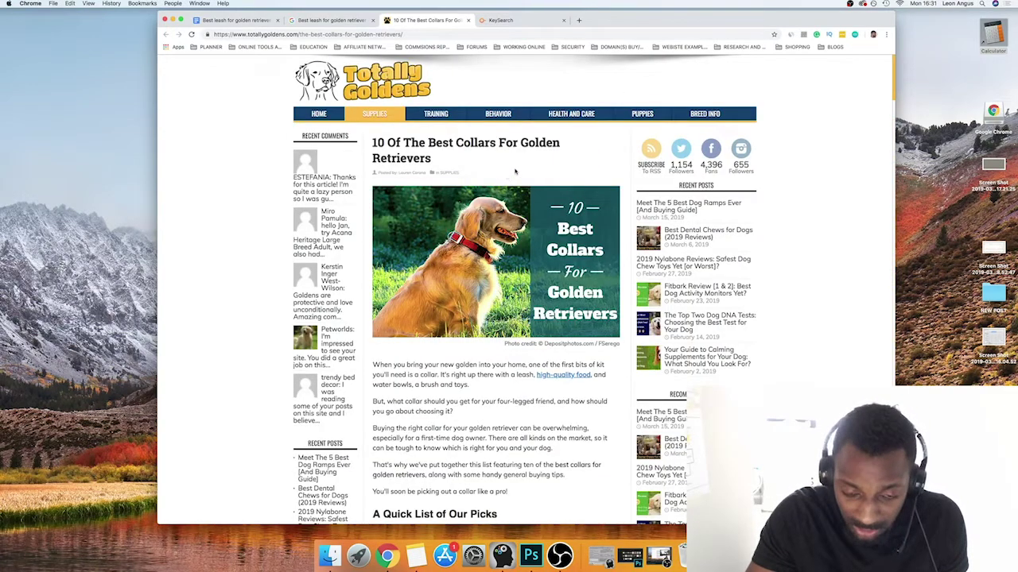
left_click(345, 23)
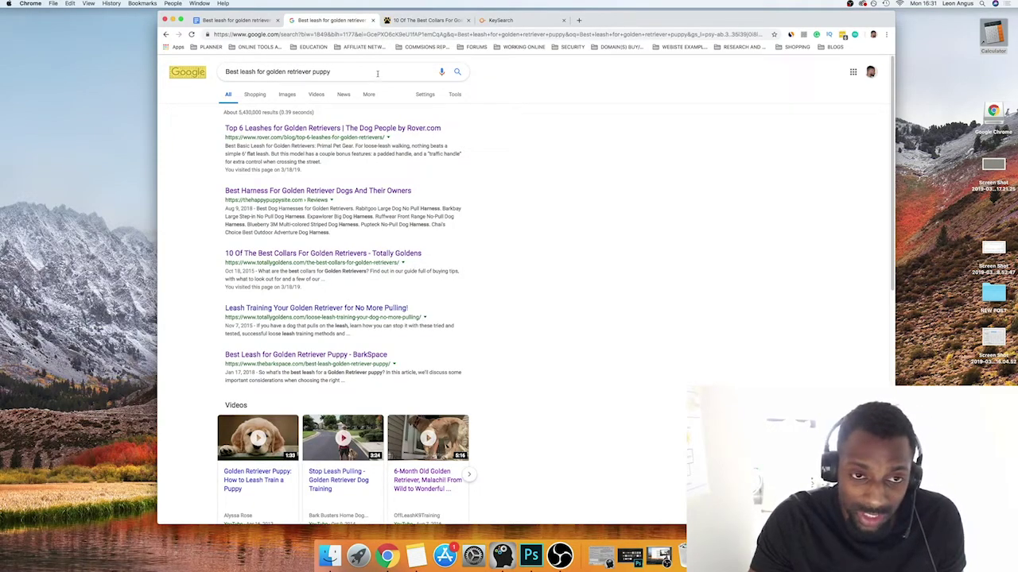
left_click(268, 21)
left_click(508, 164)
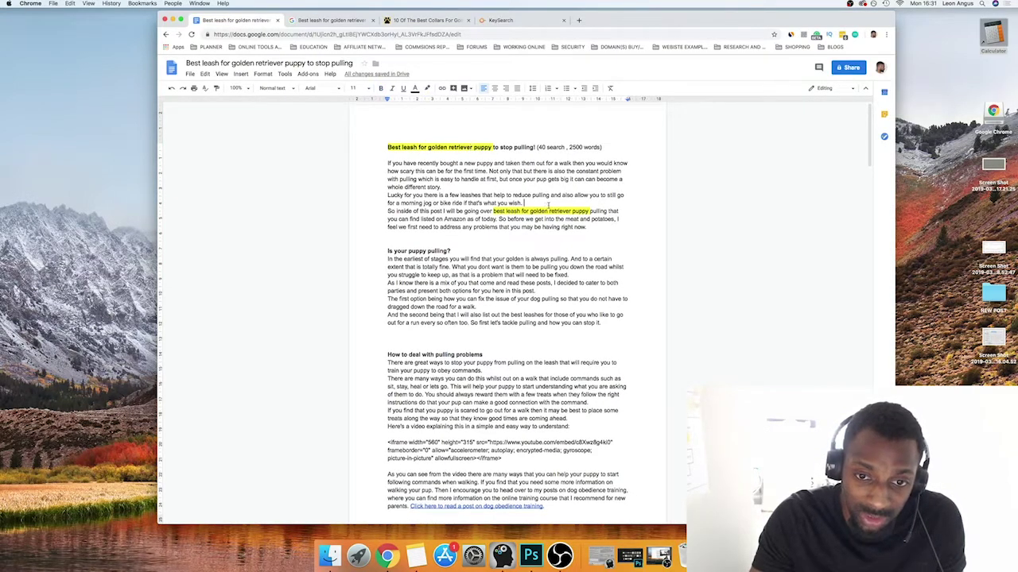
scroll(548, 205, "down", 20)
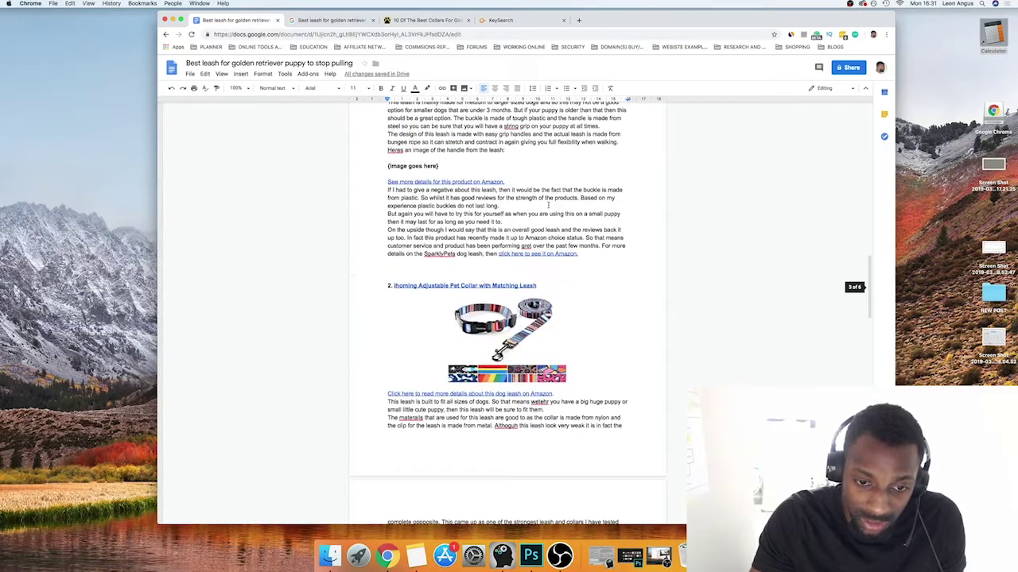
scroll(547, 205, "down", 20)
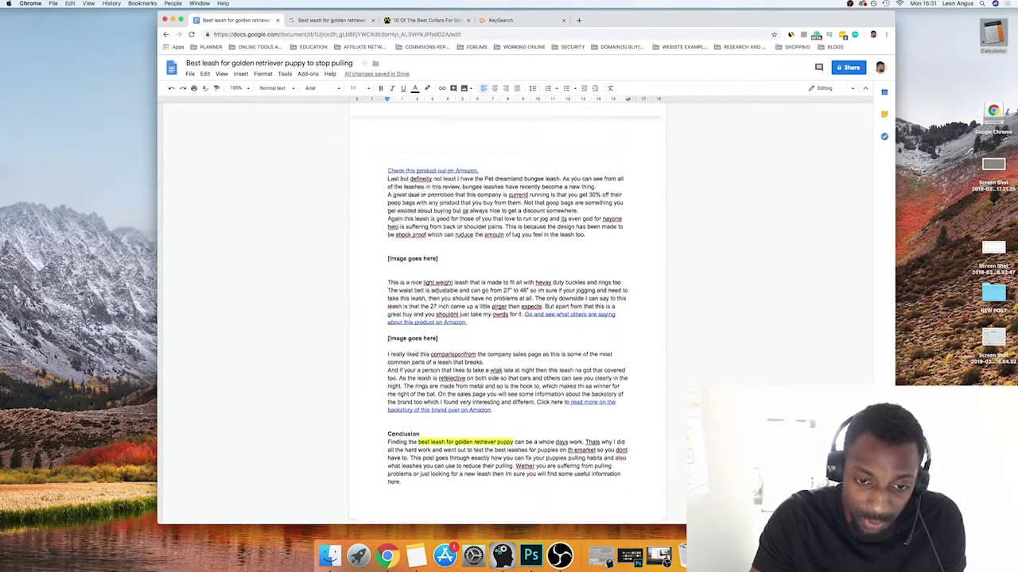
scroll(548, 205, "up", 20)
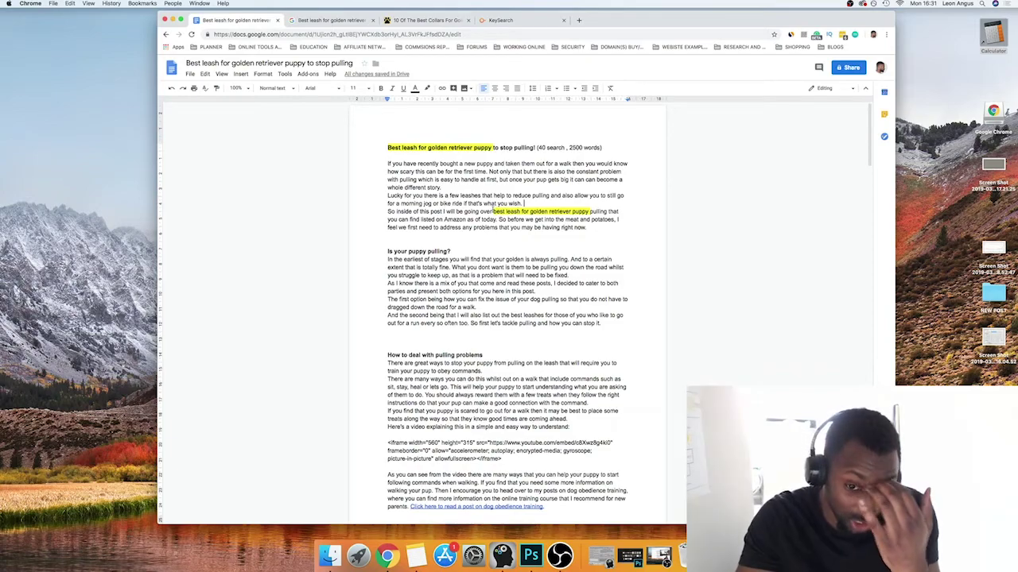
- Examine the placement of the highlighted phrase "best leash for golden retriever puppy" in the introduction and the "What is the..." subheading
left_click_drag(492, 211, 589, 211)
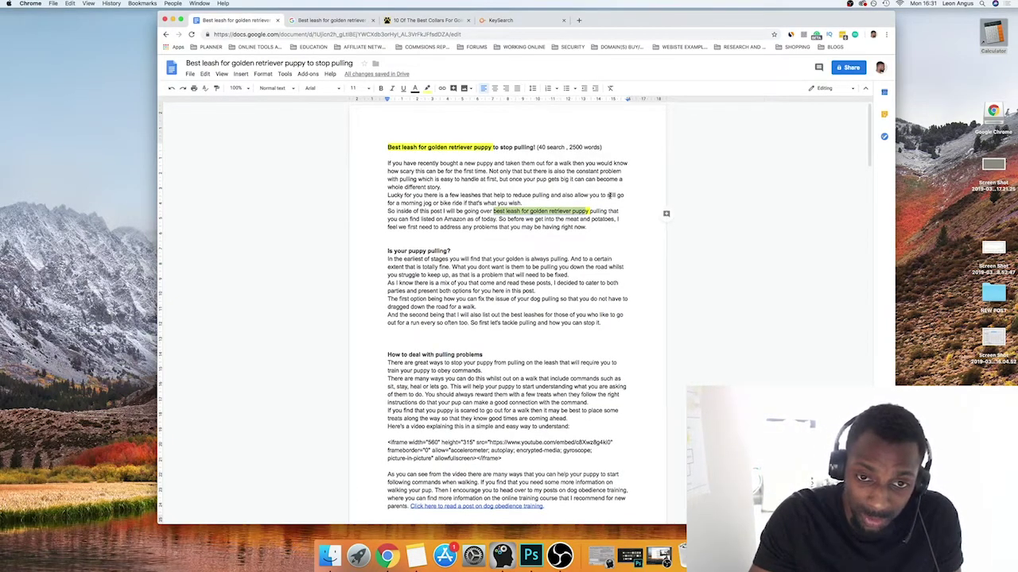
scroll(534, 171, "down", 15)
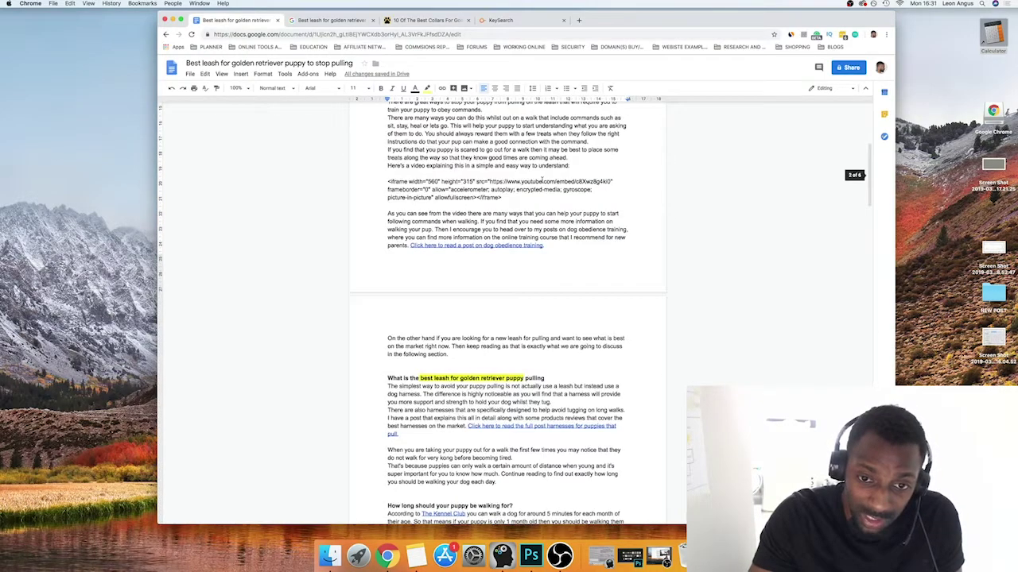
scroll(542, 181, "down", 5)
scroll(542, 181, "up", 20)
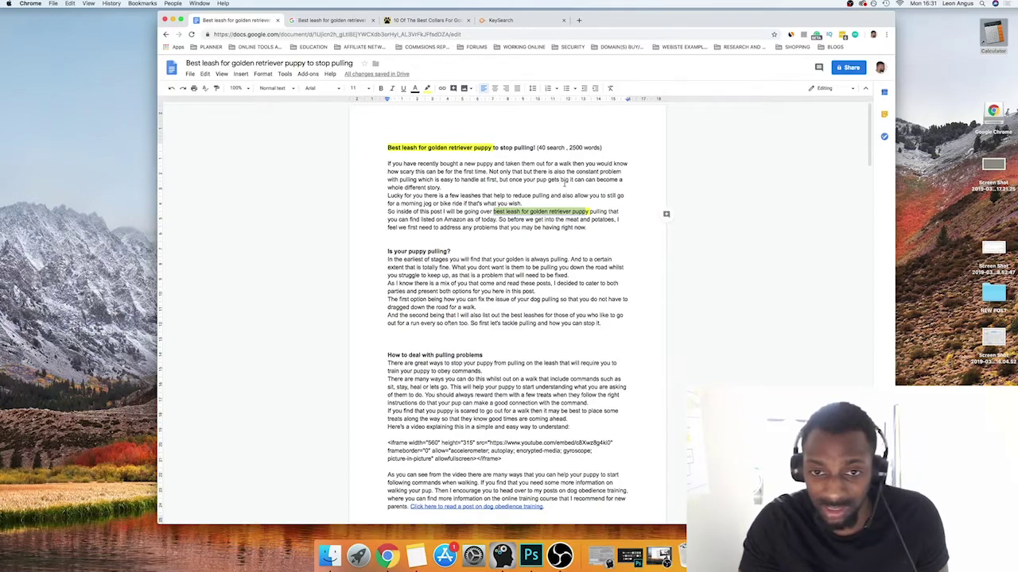
left_click(547, 179)
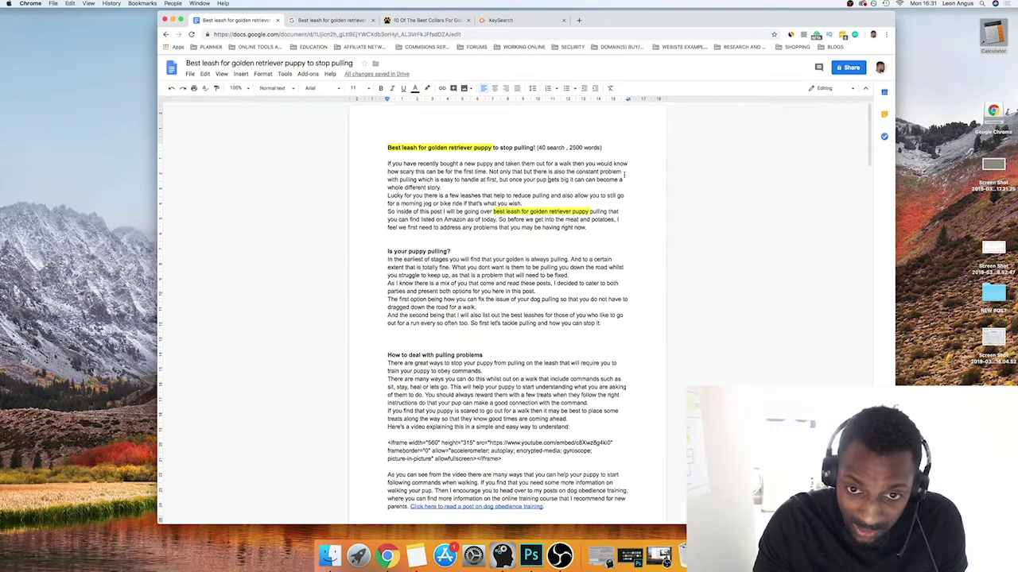
- Close the collars article's page and return to the leash article document
left_click(425, 21)
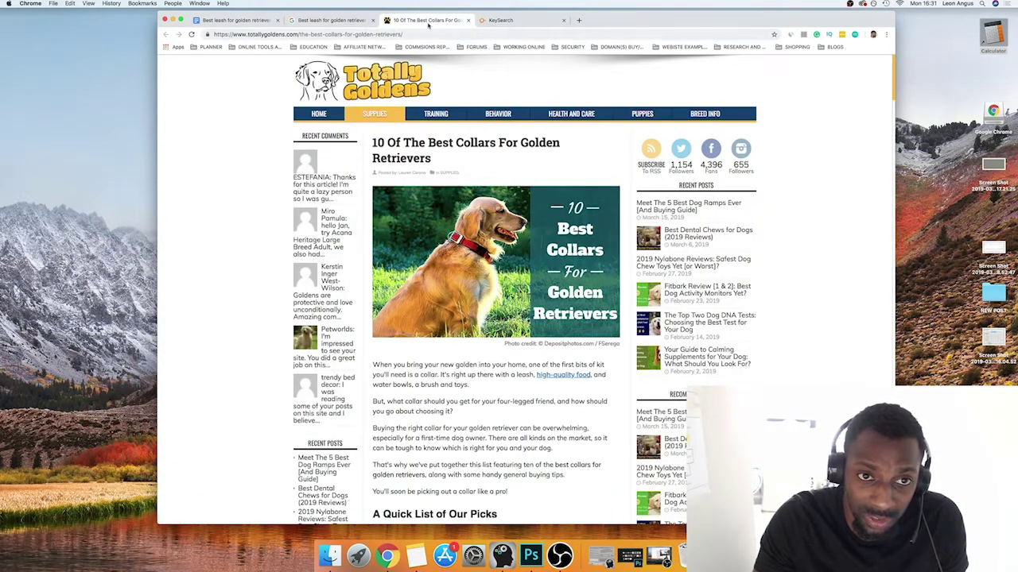
left_click(466, 21)
key("super+1")
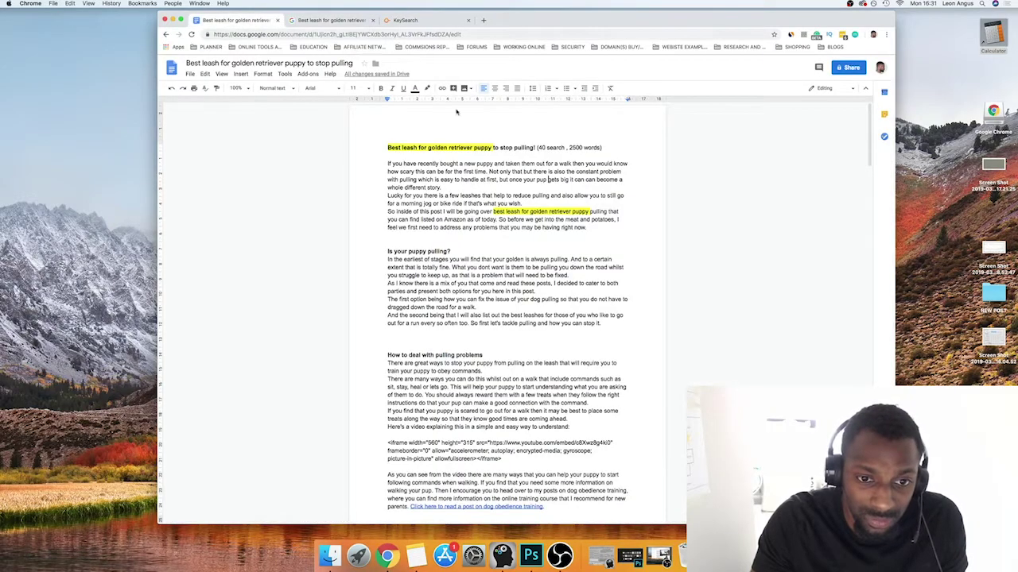
- Correct the misspellings to "comparison from" in the last product review and "the market" in the conclusion
scroll(484, 173, "down", 20)
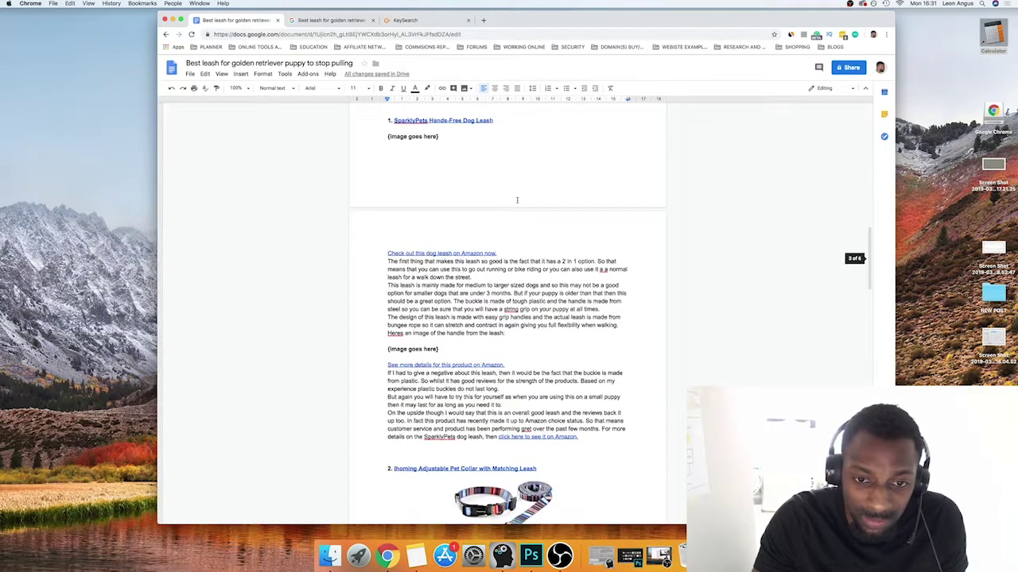
scroll(505, 225, "down", 5)
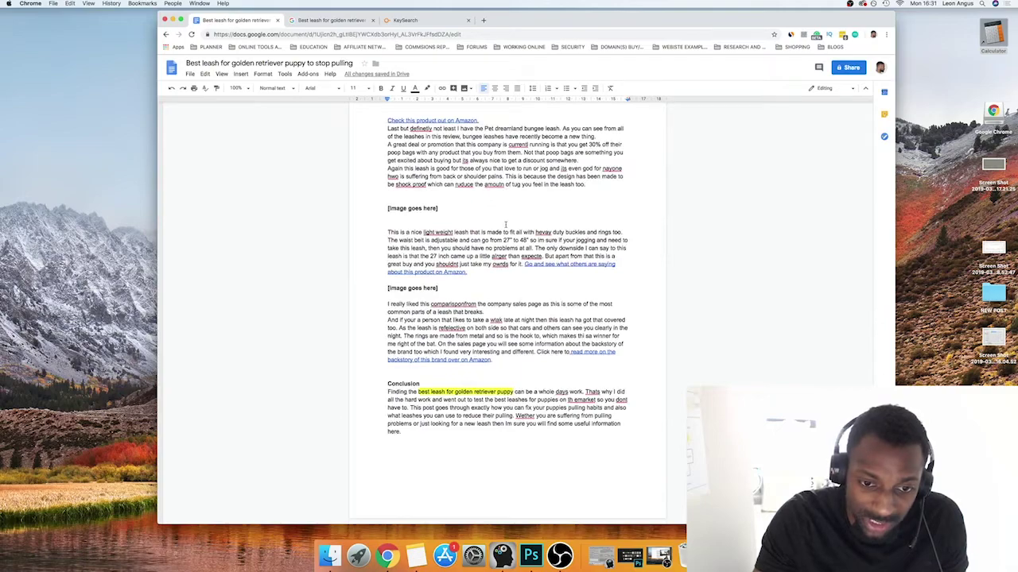
right_click(457, 302)
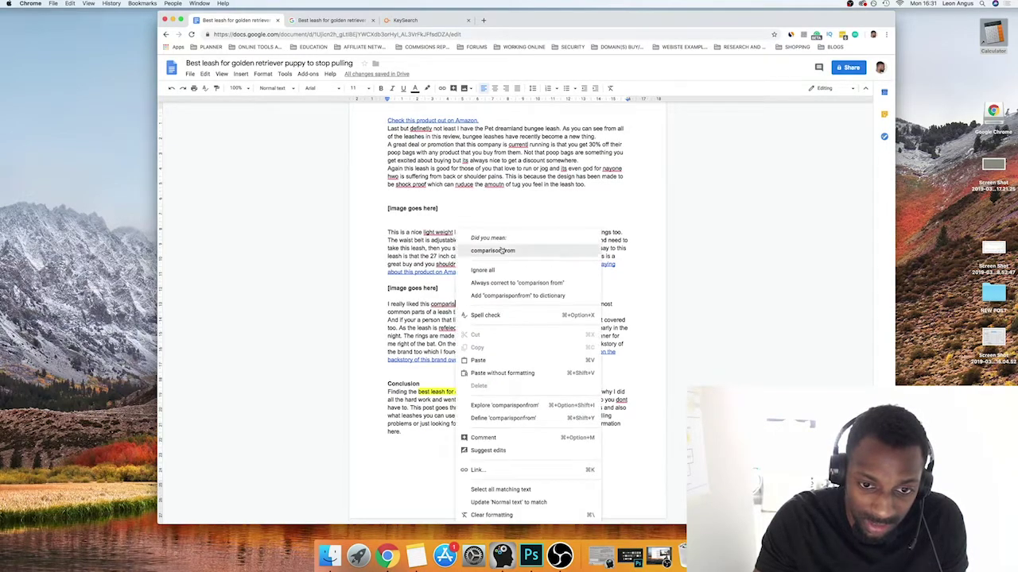
left_click(493, 250)
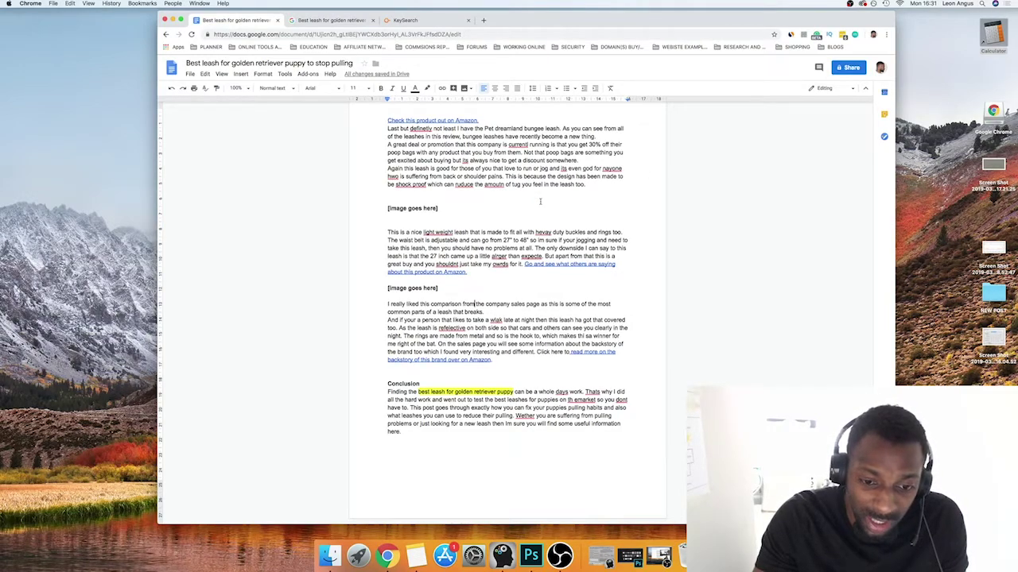
right_click(579, 399)
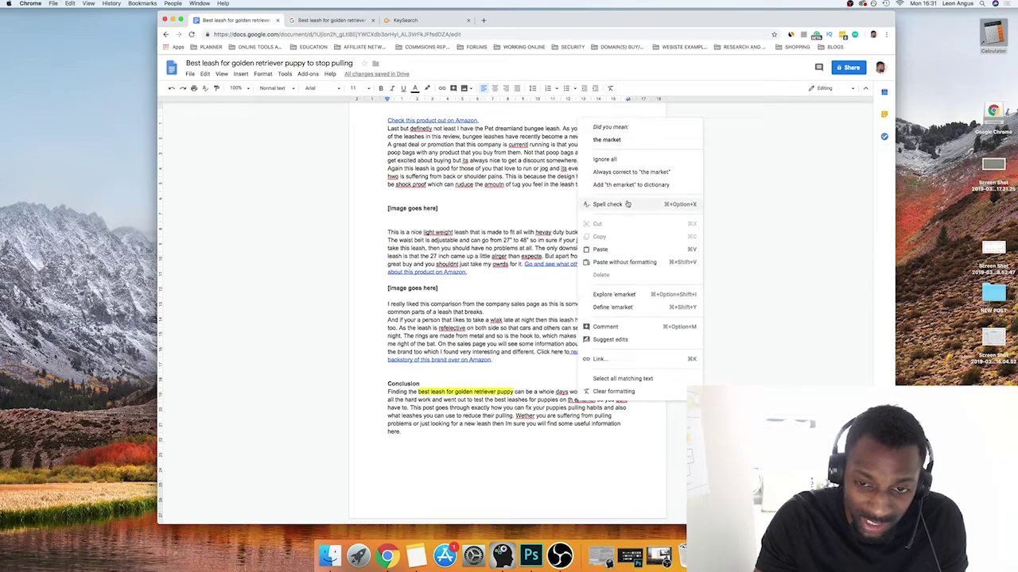
left_click(592, 138)
- Link the introduction's phrase "problem with pulling" to the suggested WebMD trichotillomania page
scroll(532, 232, "up", 20)
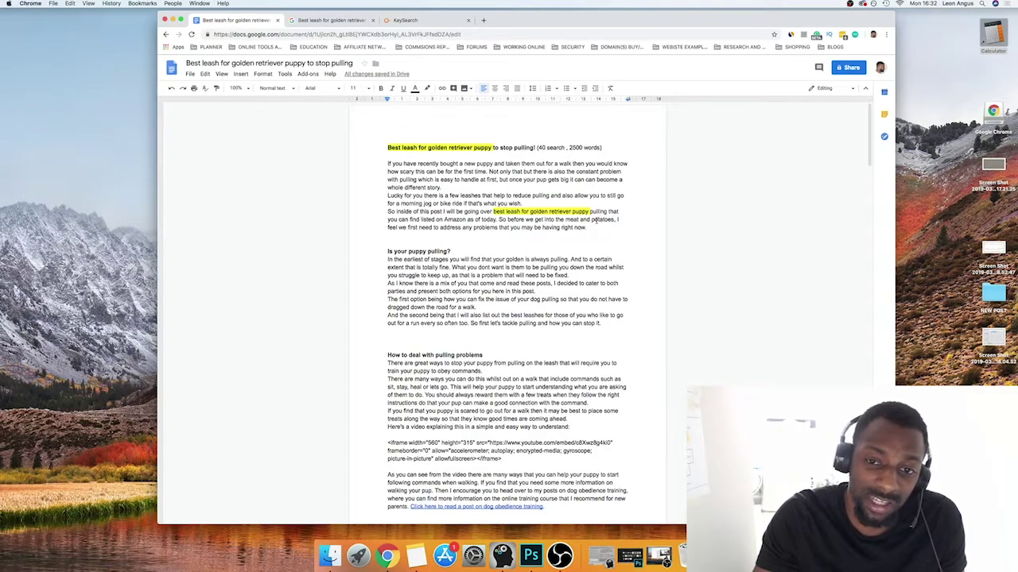
scroll(595, 219, "down", 1)
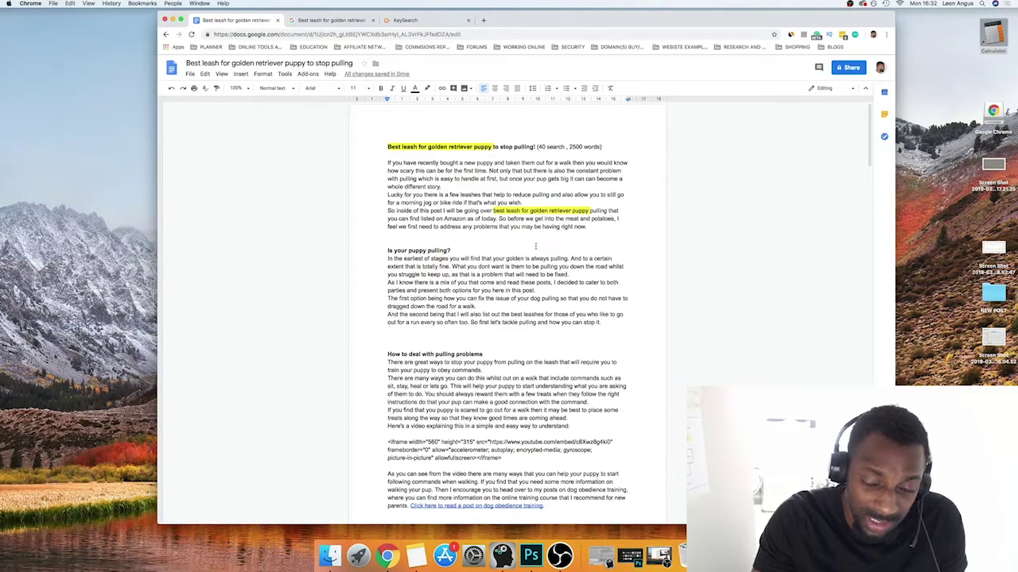
scroll(597, 238, "down", 15)
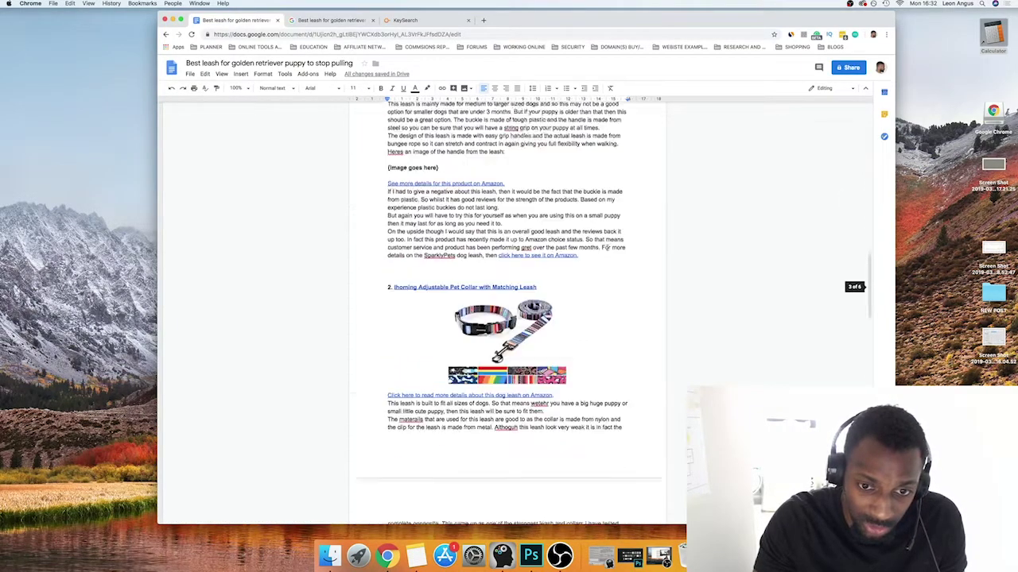
scroll(607, 240, "up", 8)
scroll(607, 240, "up", 5)
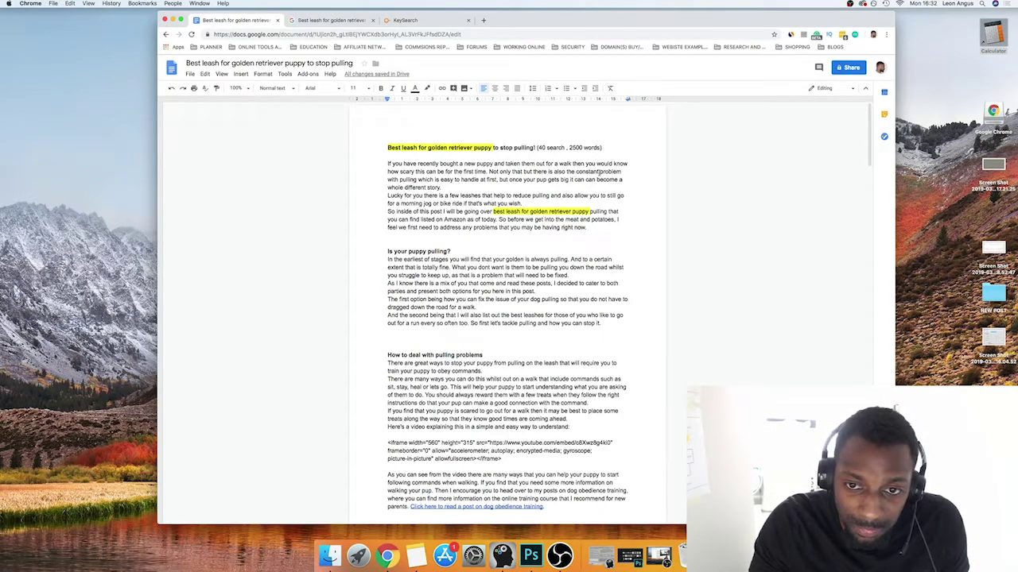
left_click_drag(598, 172, 417, 180)
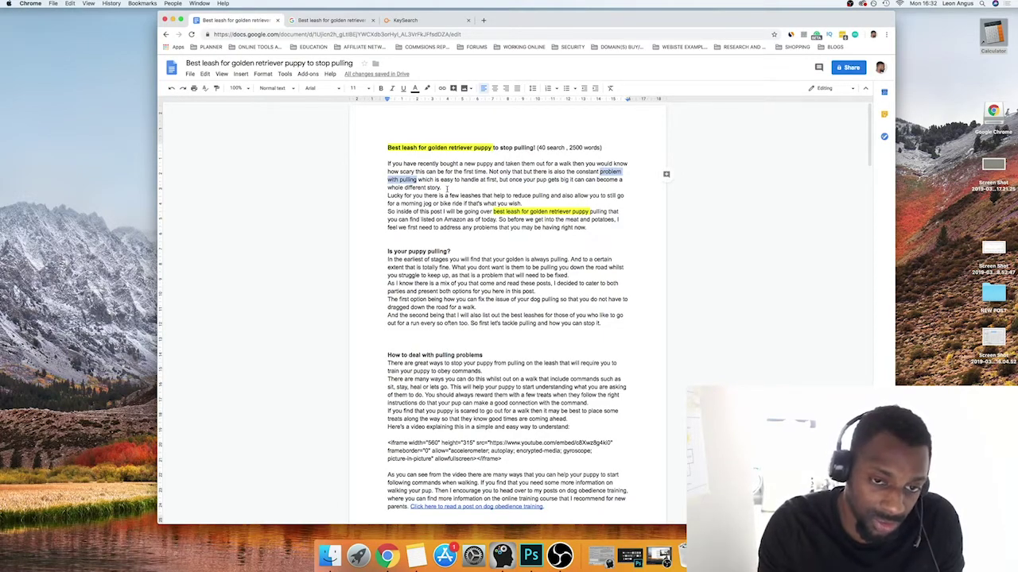
key("super+k")
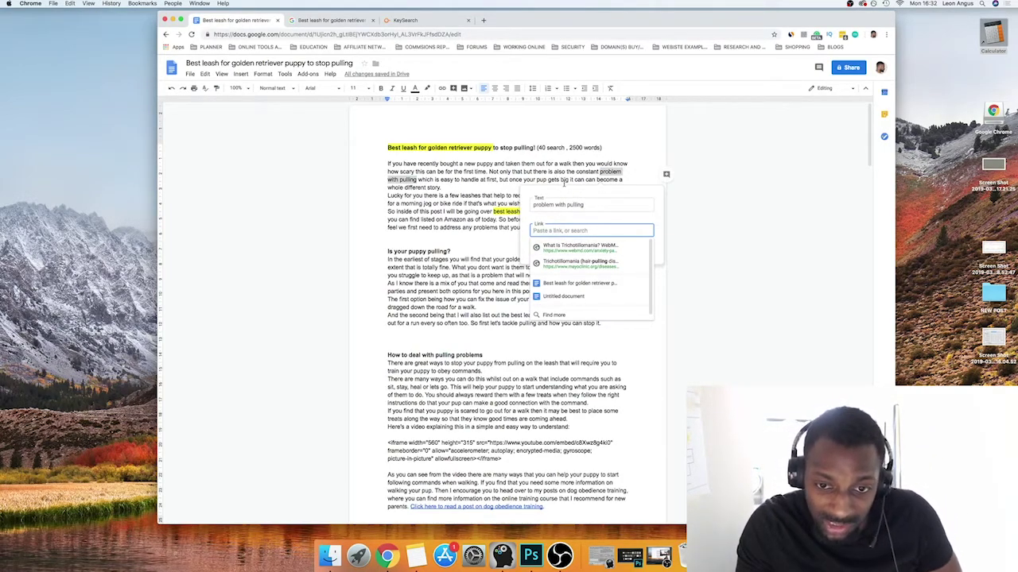
left_click(601, 250)
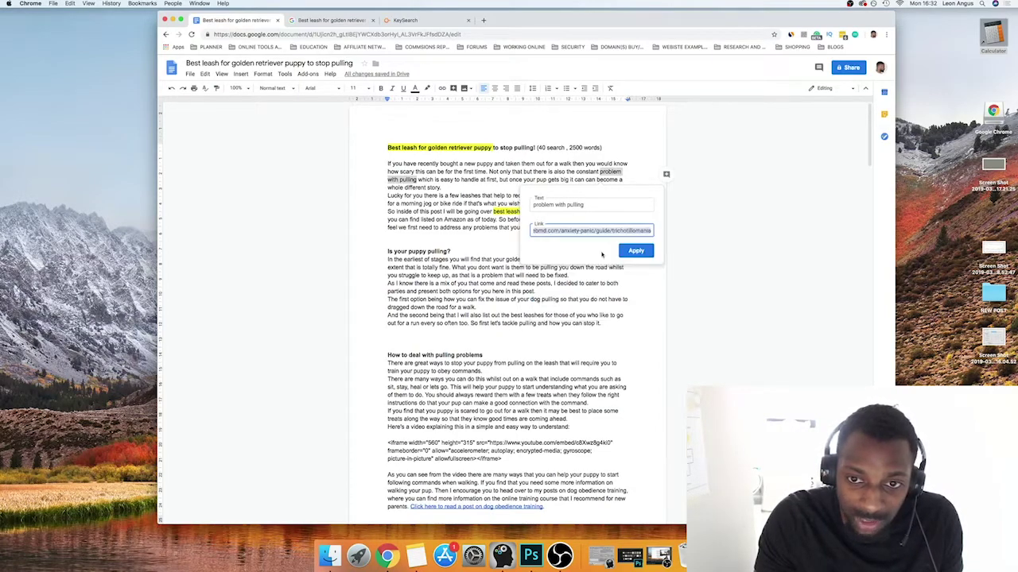
left_click(635, 250)
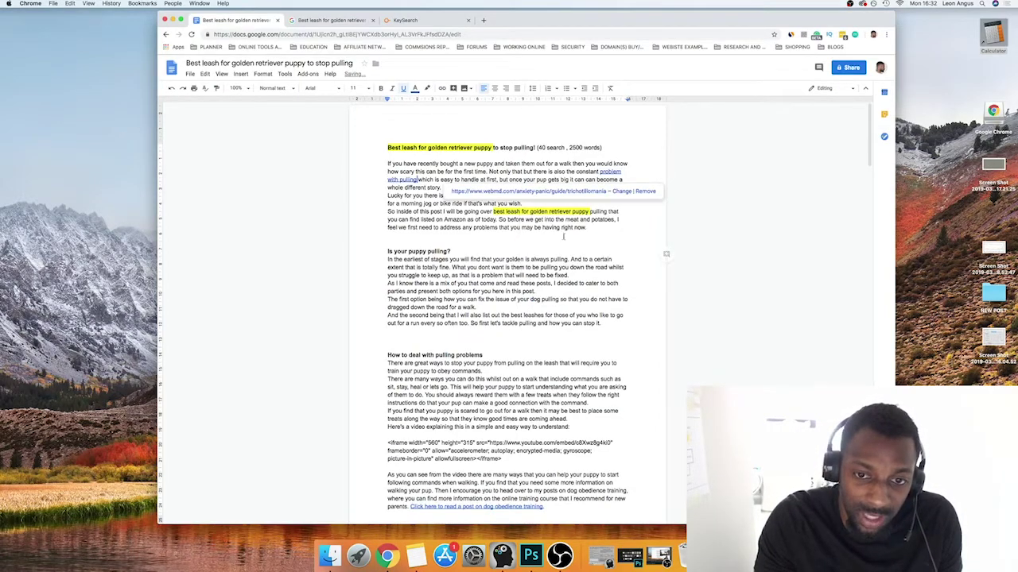
- Check the linked WebMD page in a separate tab, close it, and remove the link from "problem with pulling"
right_click(534, 192)
left_click(556, 197)
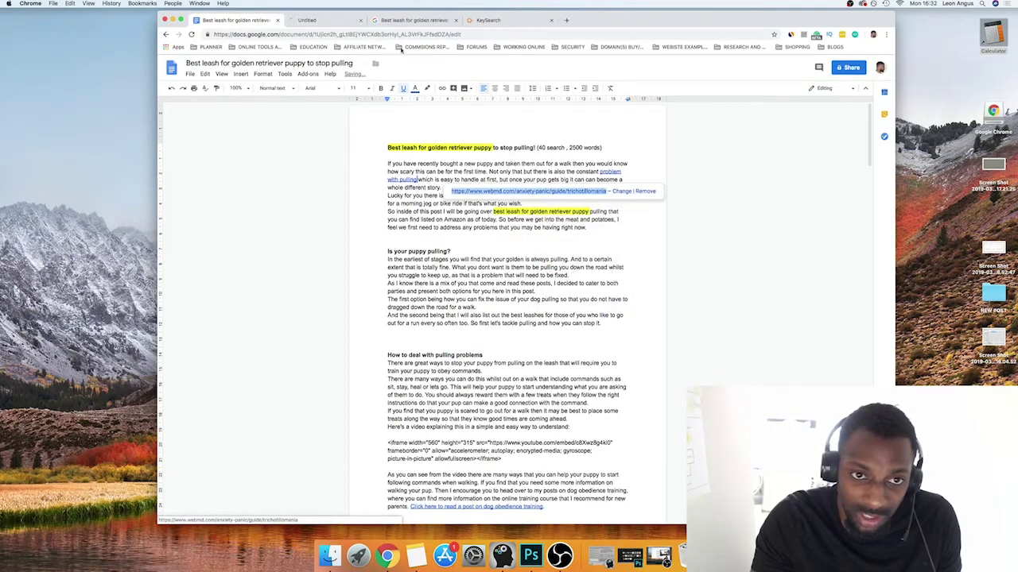
left_click(349, 23)
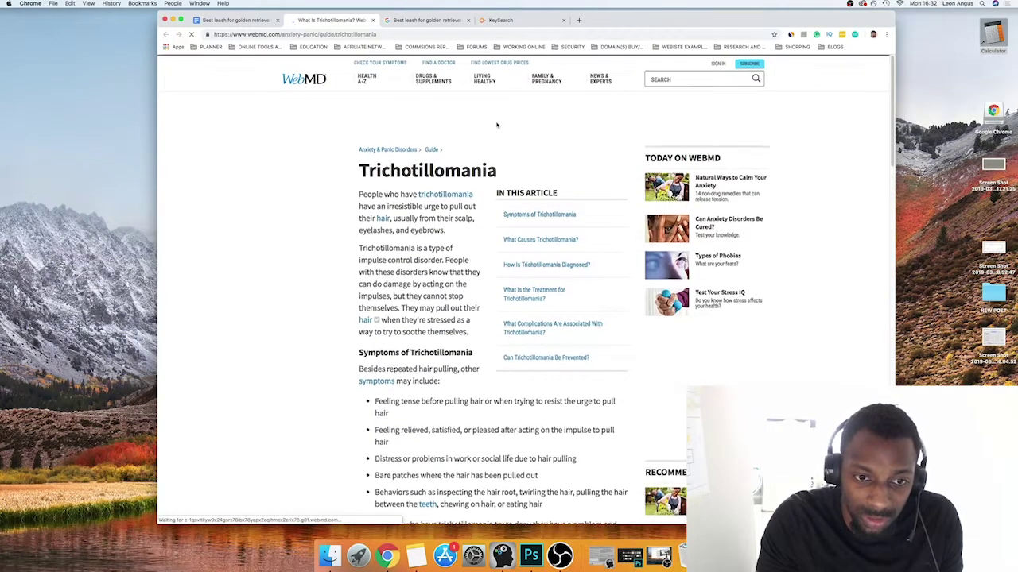
scroll(497, 124, "down", 5)
scroll(497, 124, "down", 10)
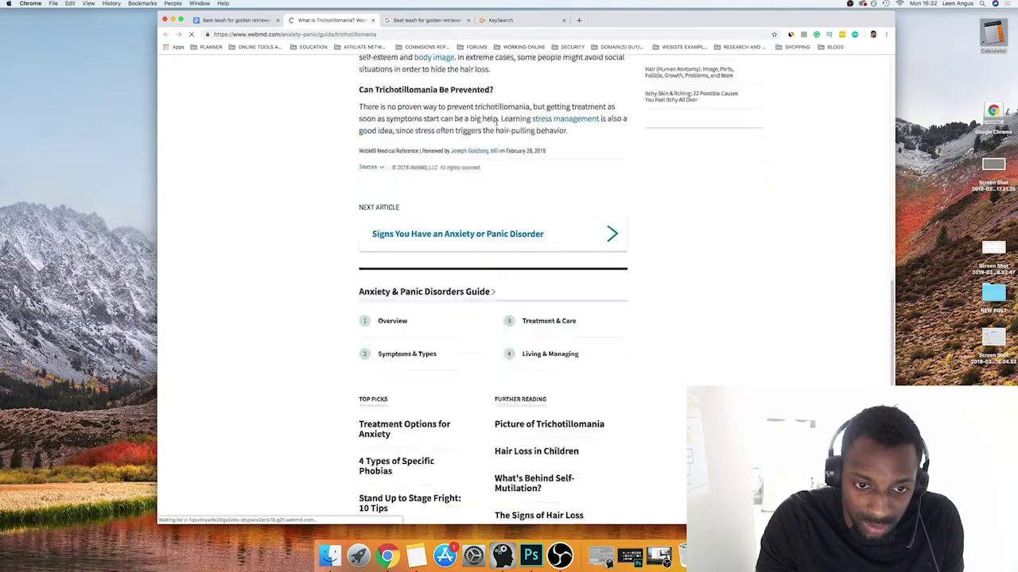
scroll(499, 125, "down", 15)
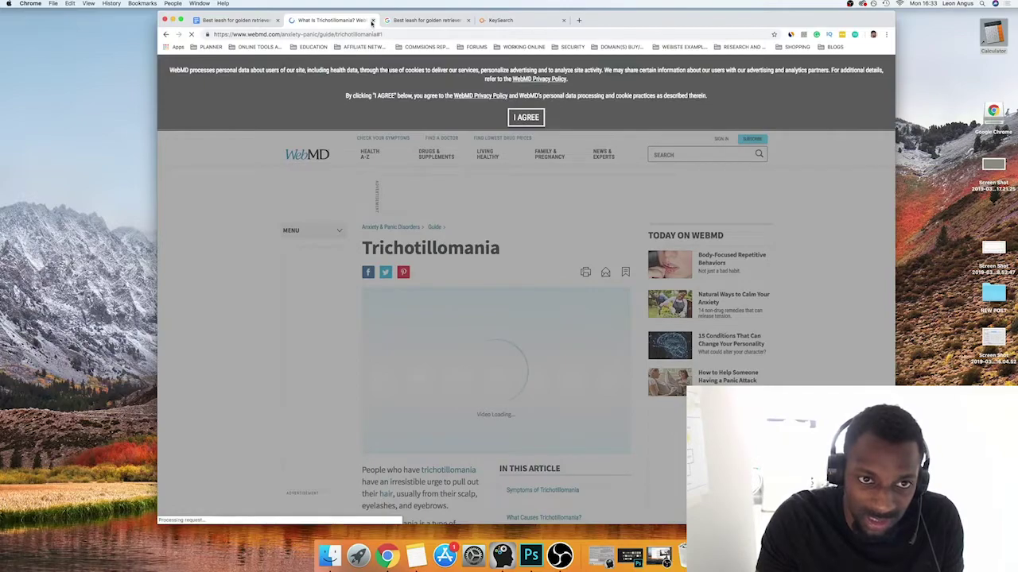
left_click(372, 20)
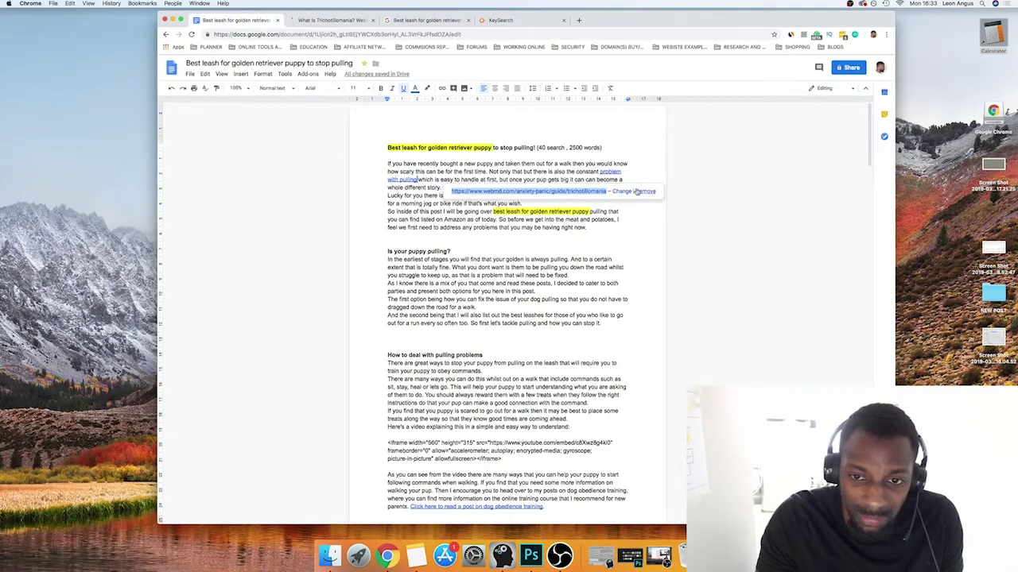
left_click(517, 228)
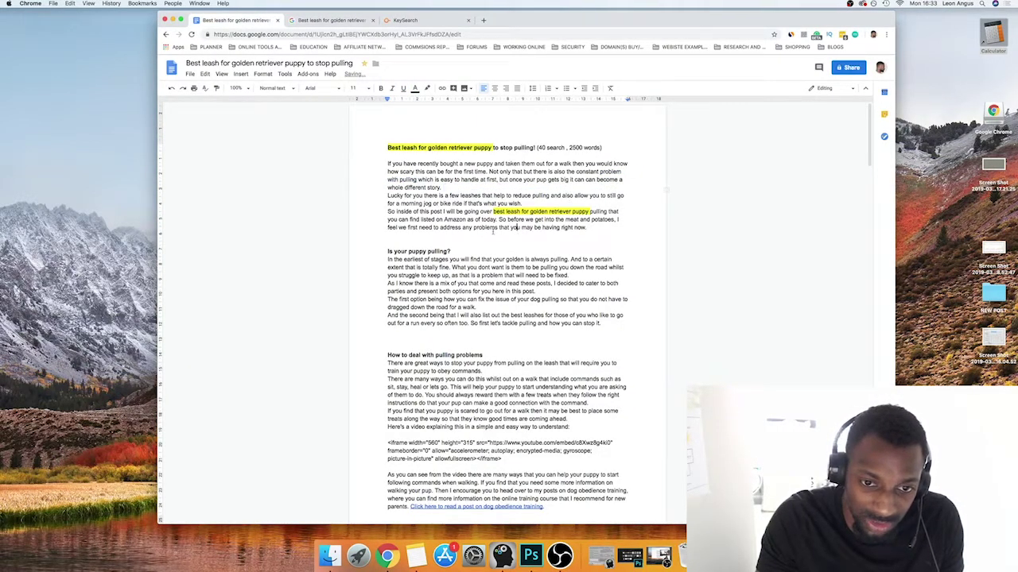
- Link the word "Amazon" in the introduction to the suggested Amazon.com page
double_click(455, 219)
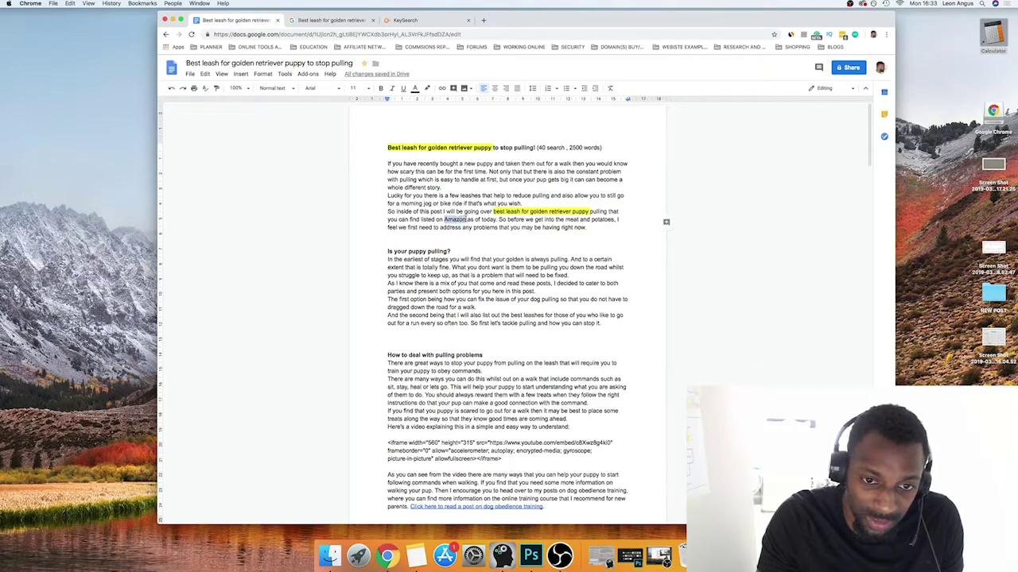
key("super+k")
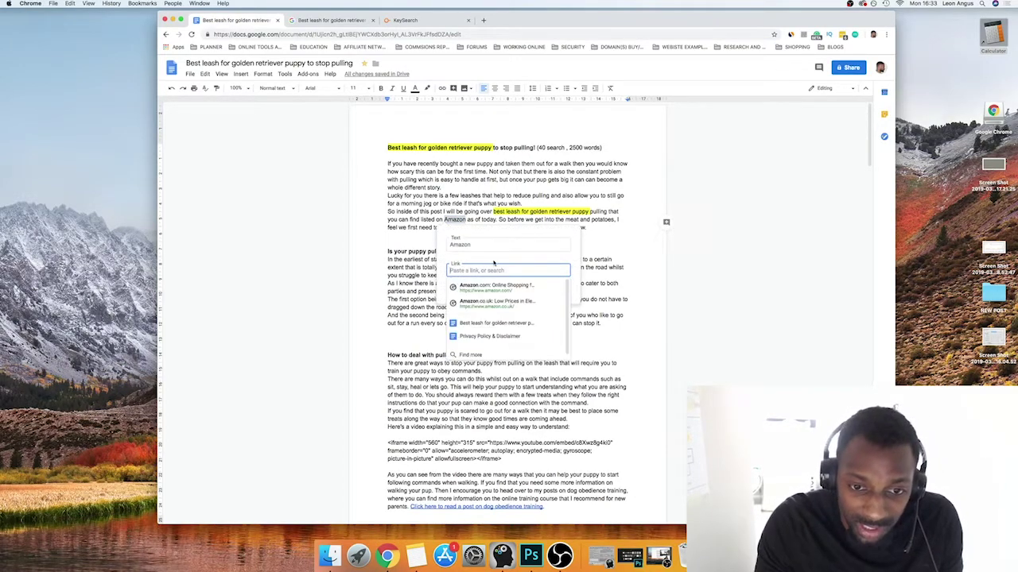
left_click(499, 288)
left_click(549, 288)
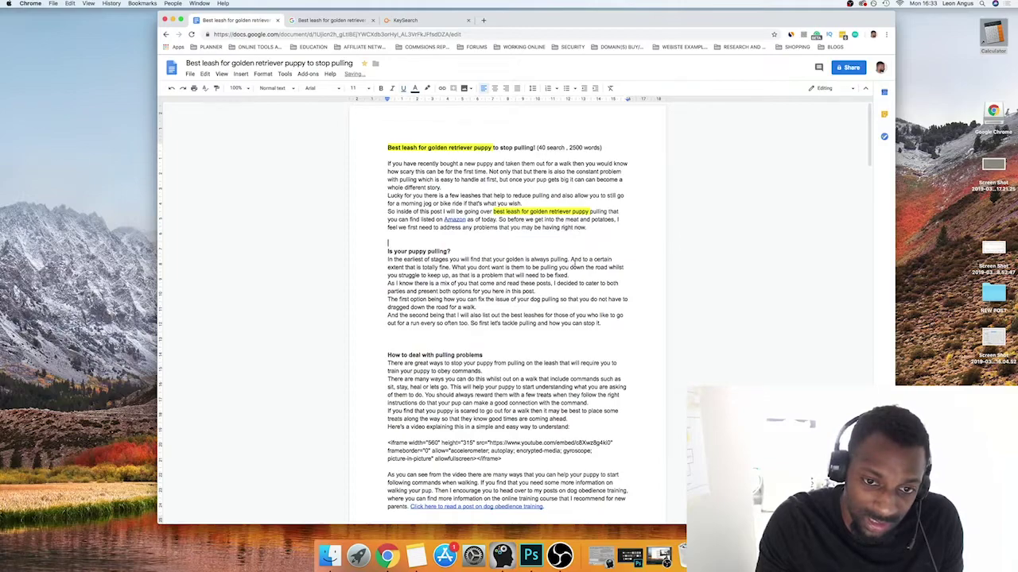
scroll(569, 271, "down", 4)
scroll(569, 271, "up", 2)
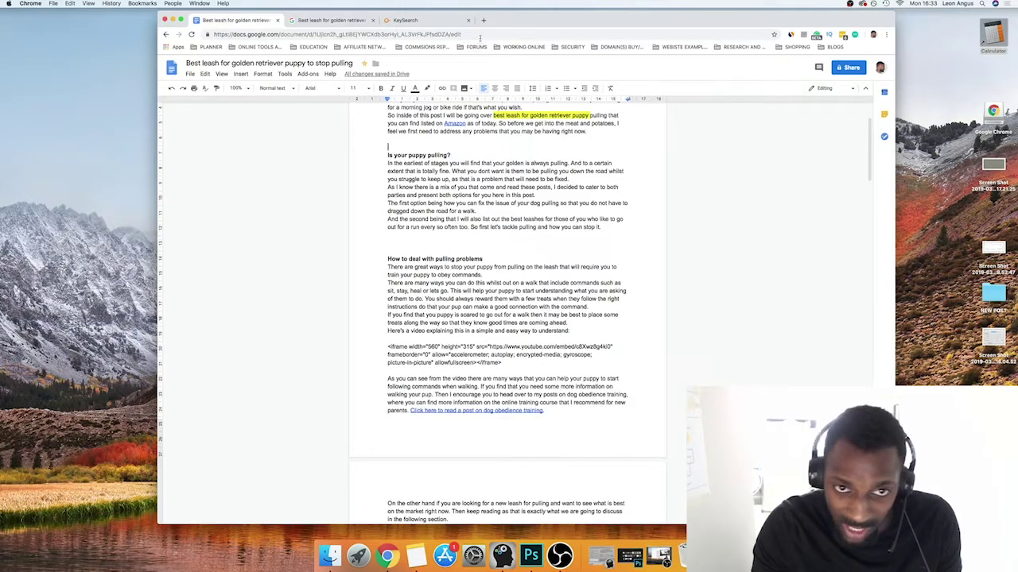
- Correct "string" to "strong" in the sentence about grip in the SparklyPets leash review
scroll(558, 145, "down", 5)
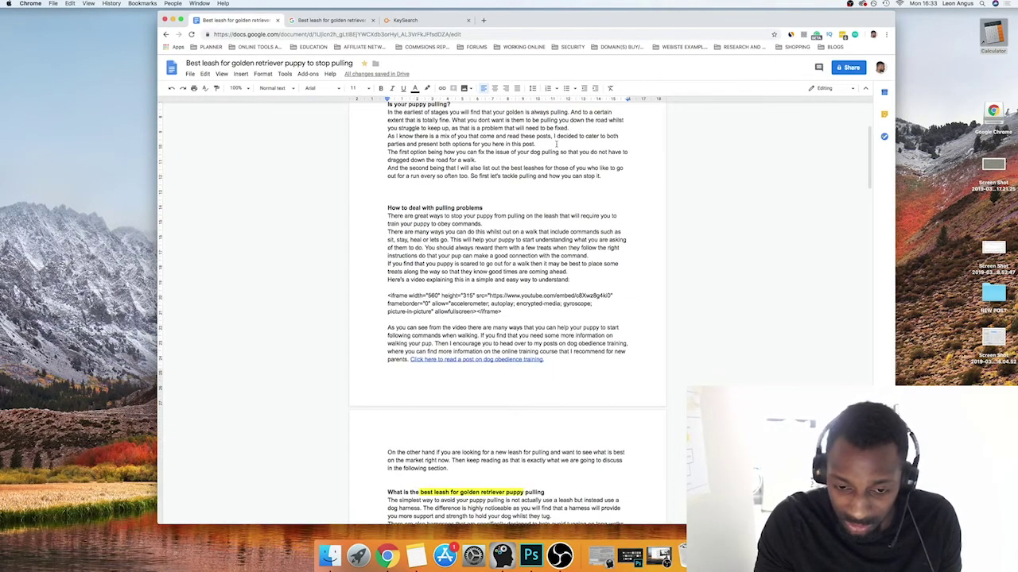
scroll(543, 233, "up", 8)
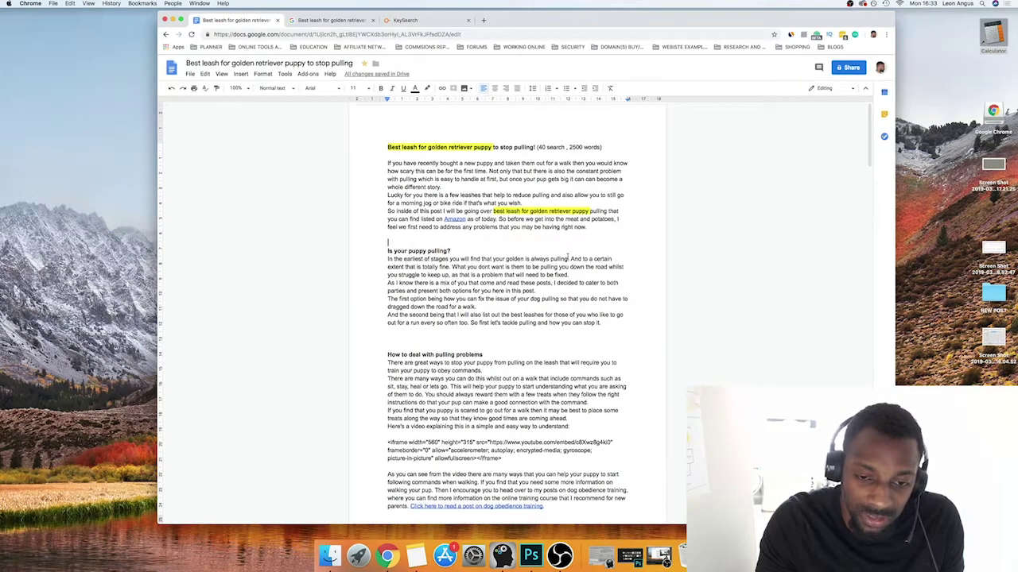
scroll(566, 256, "down", 10)
scroll(567, 256, "down", 1)
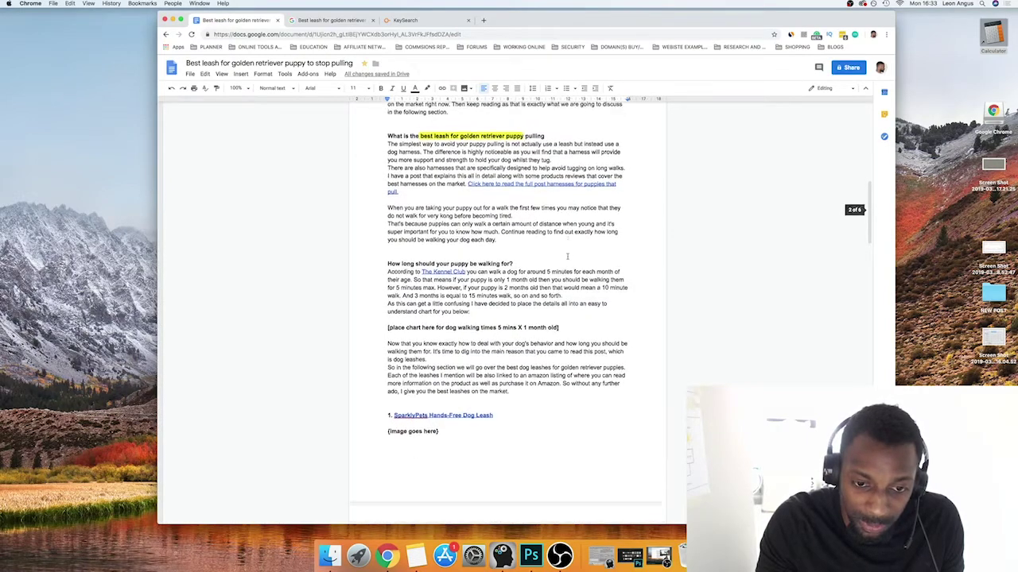
scroll(563, 252, "down", 5)
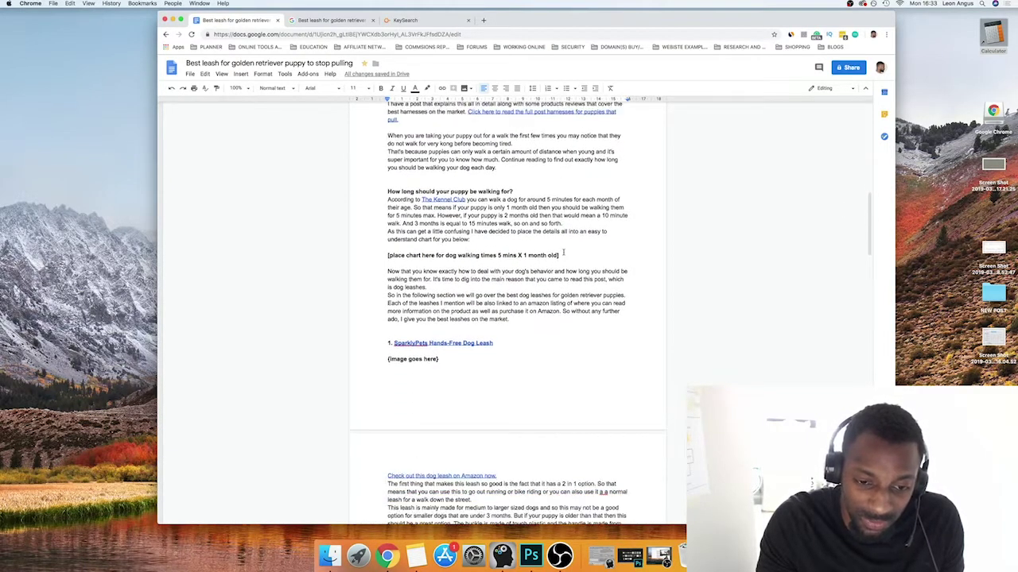
scroll(563, 252, "down", 4)
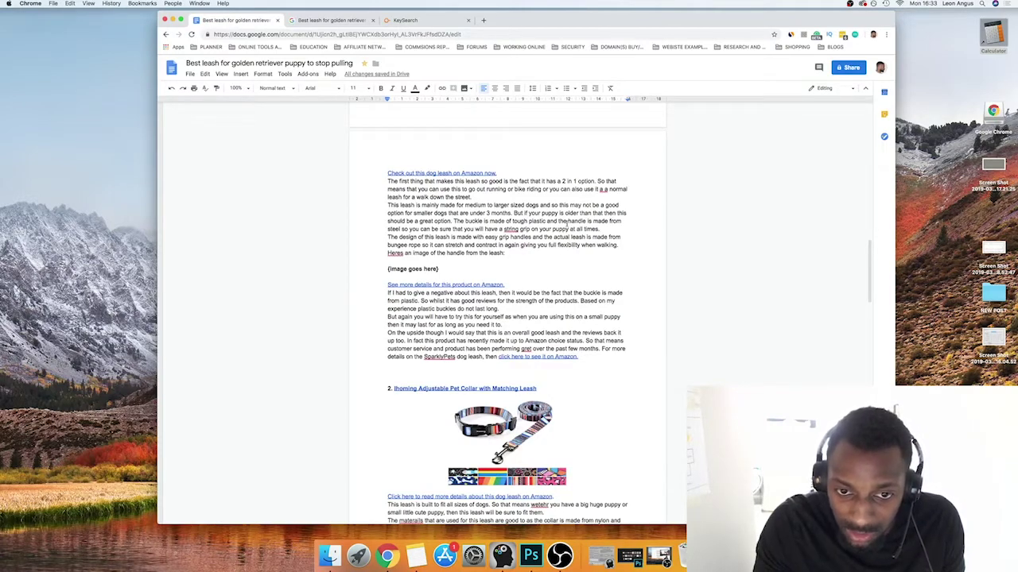
scroll(565, 229, "down", 1)
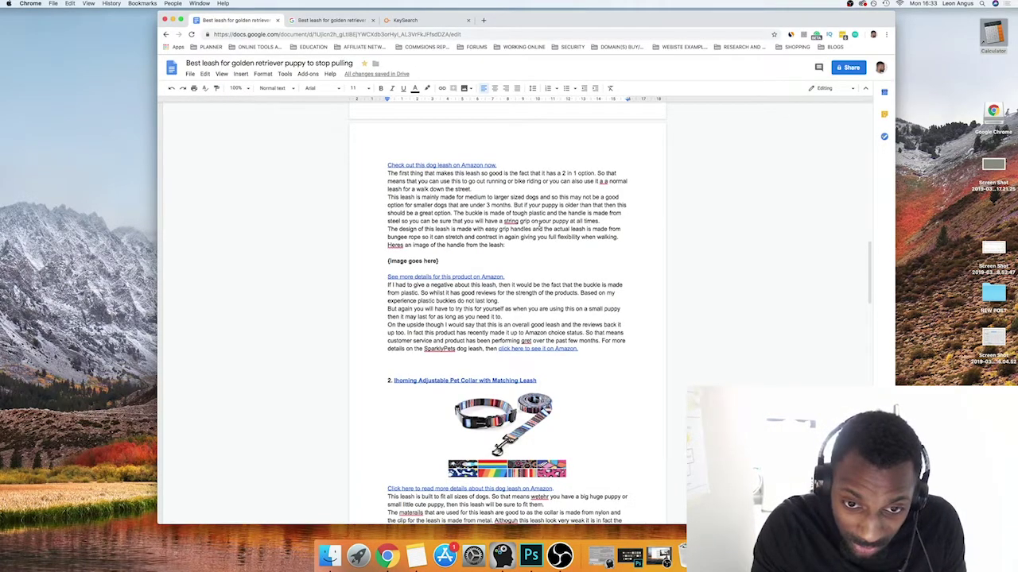
right_click(514, 221)
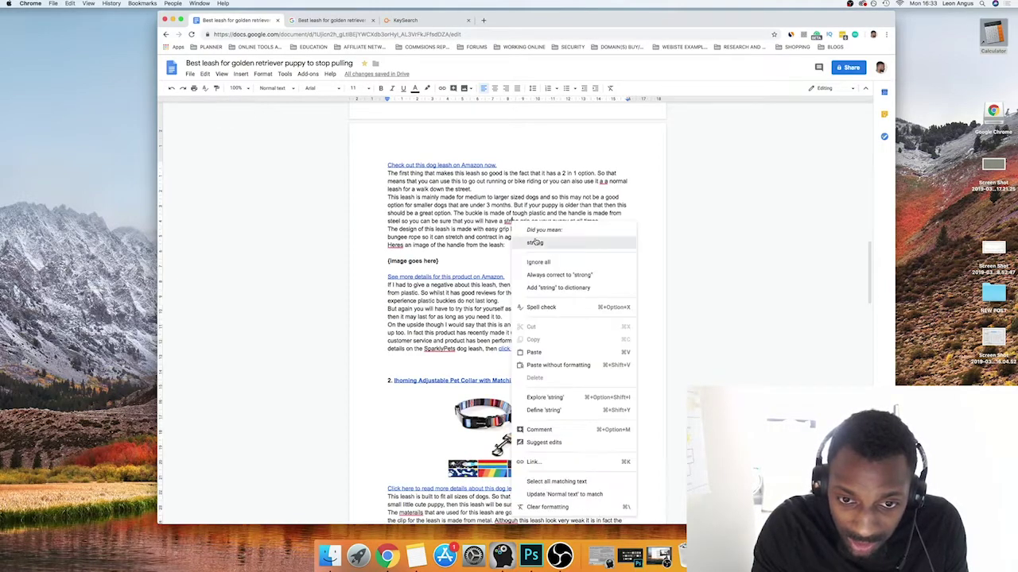
left_click(534, 234)
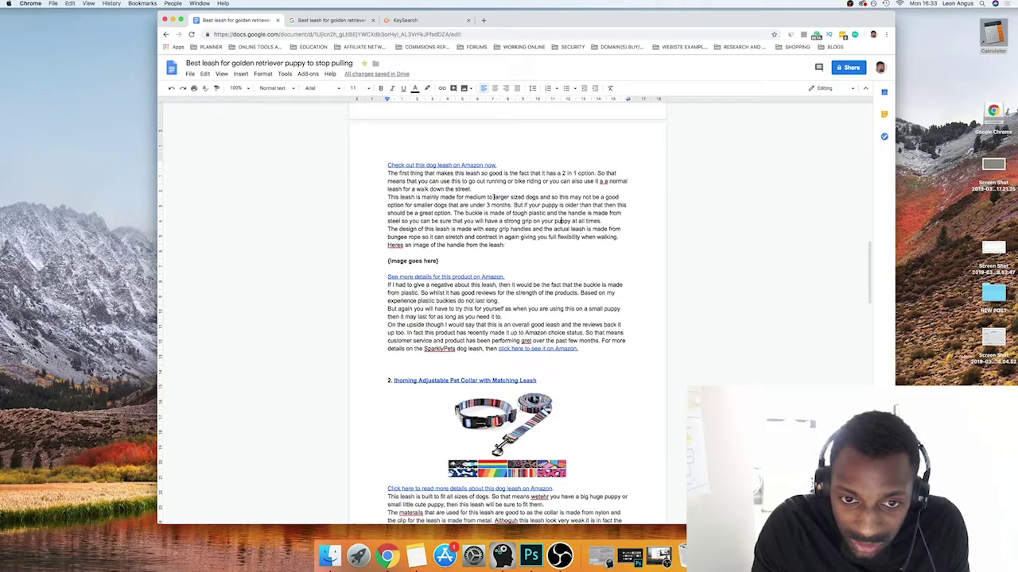
left_click_drag(494, 196, 539, 197)
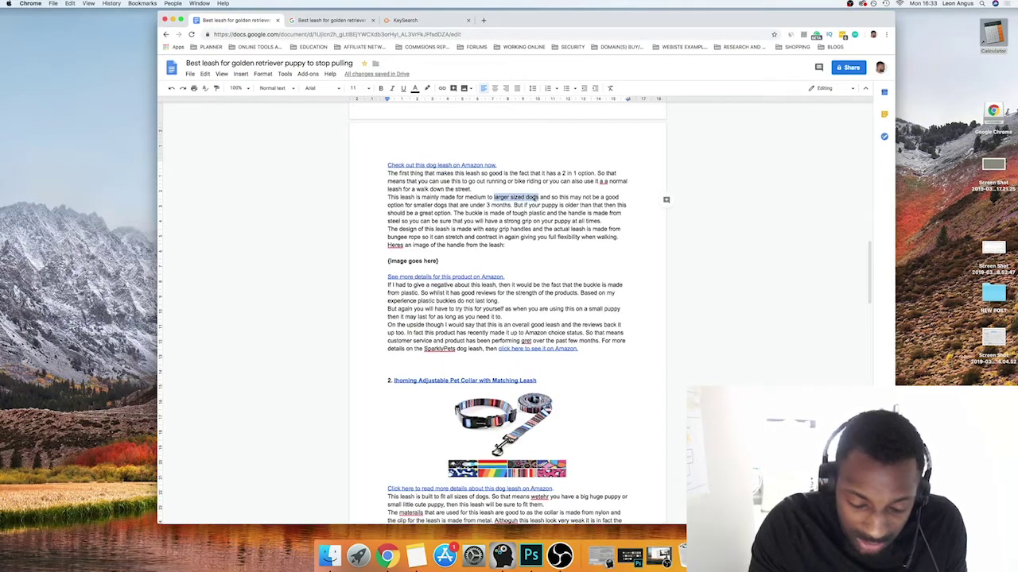
key("super+k")
type("https://www.akc.org/dog-breeds/largest-dog-breeds/")
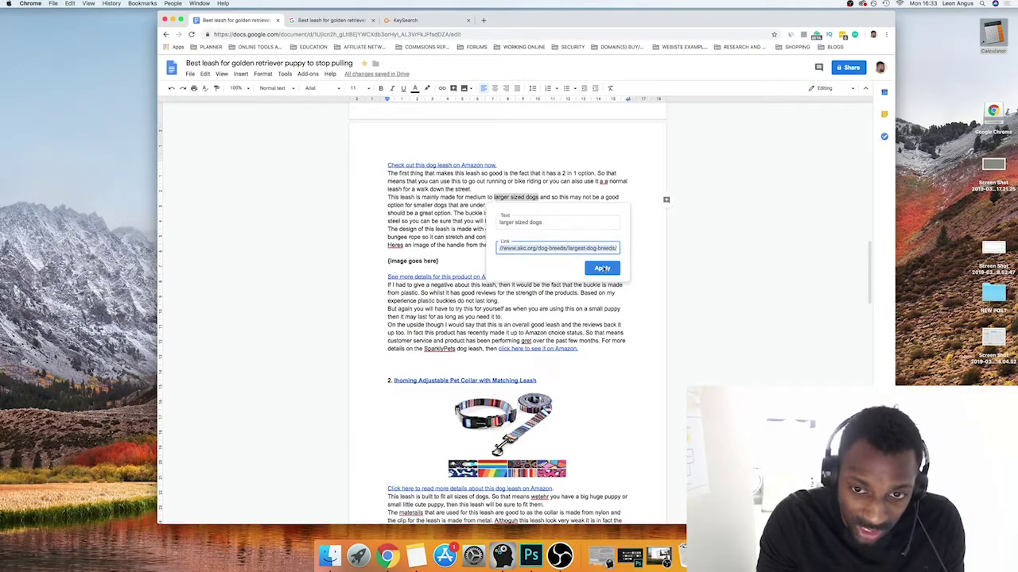
left_click(603, 267)
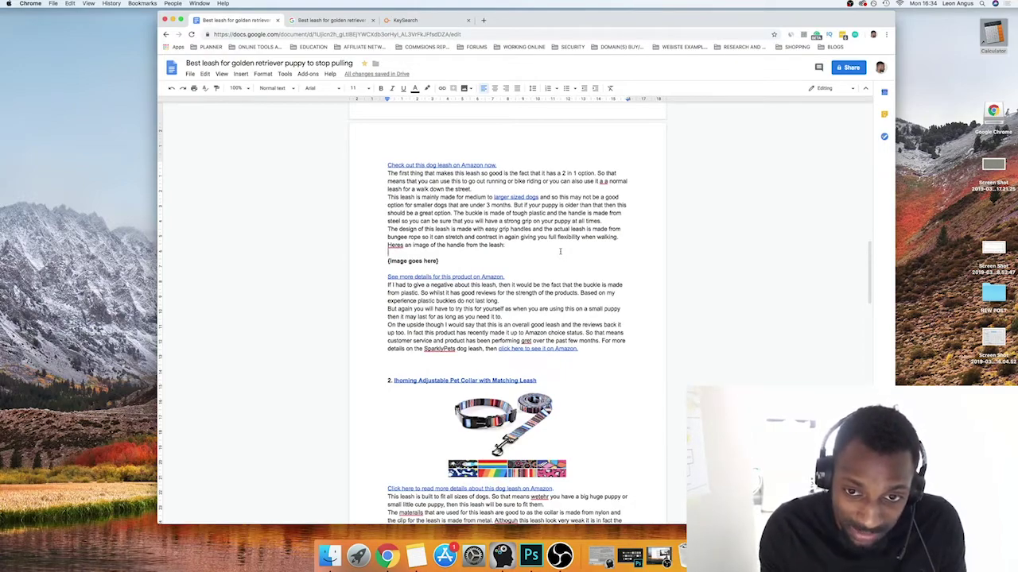
- Delete the repeated "a" from "use it a a normal leash" in the SparklyPets review
left_click(606, 180)
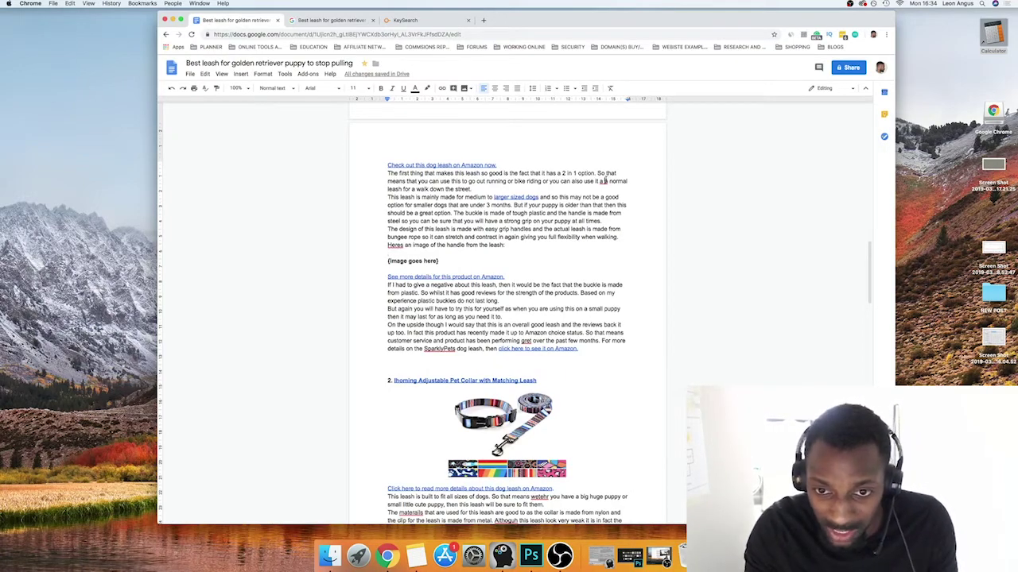
key("BackSpace")
key("BackSpace")
- Link "Amazon choice" in the SparklyPets review to the suggested CNET article and change the following word "status" to "product selection"
scroll(600, 181, "down", 5)
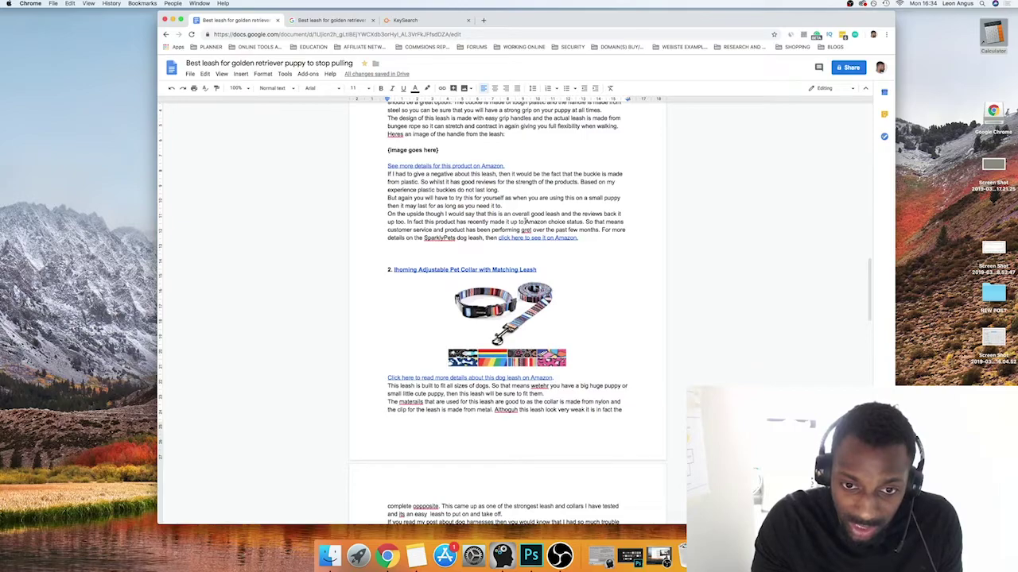
left_click_drag(525, 222, 566, 221)
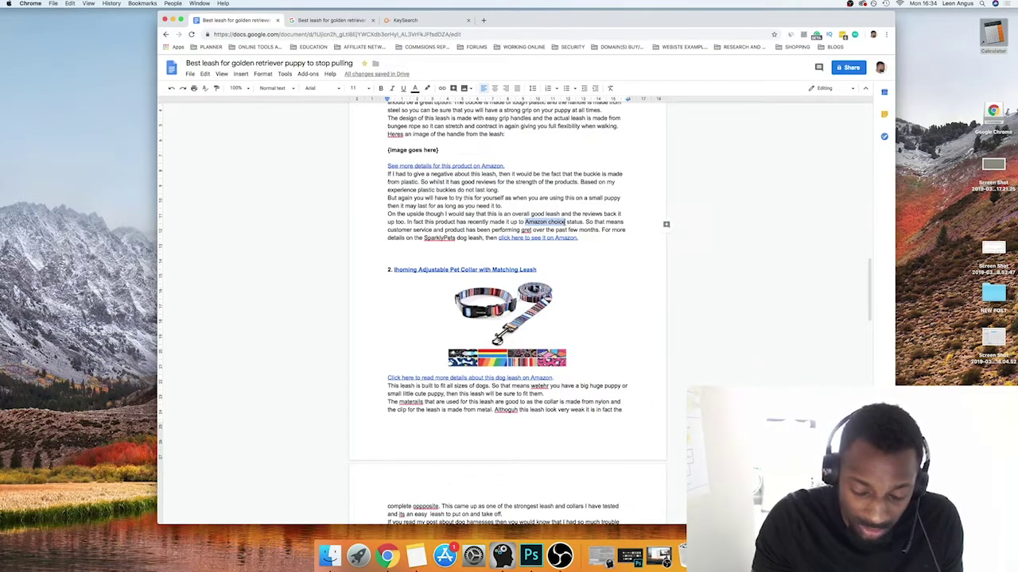
key("super+k")
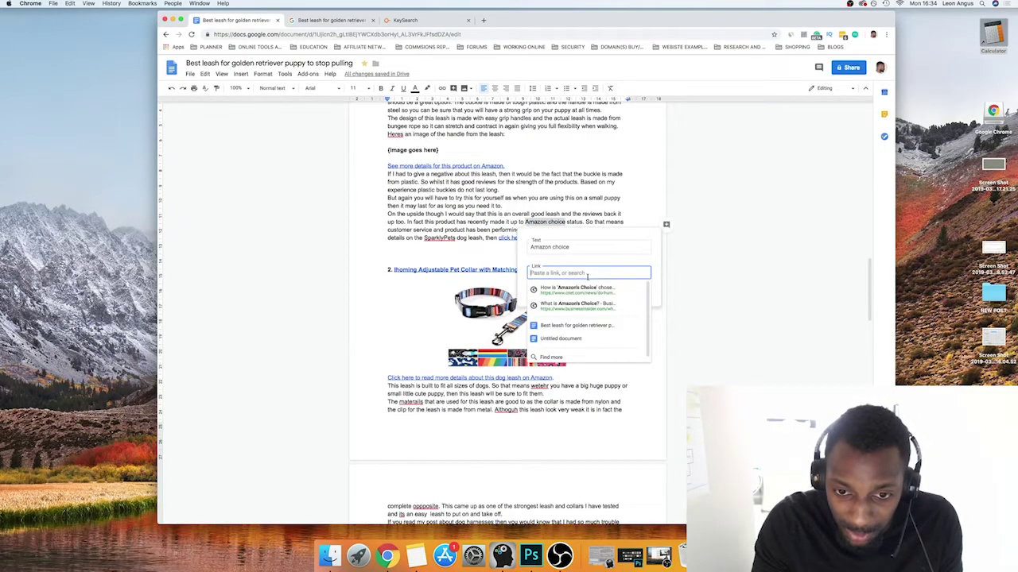
key("super+v")
key("Return")
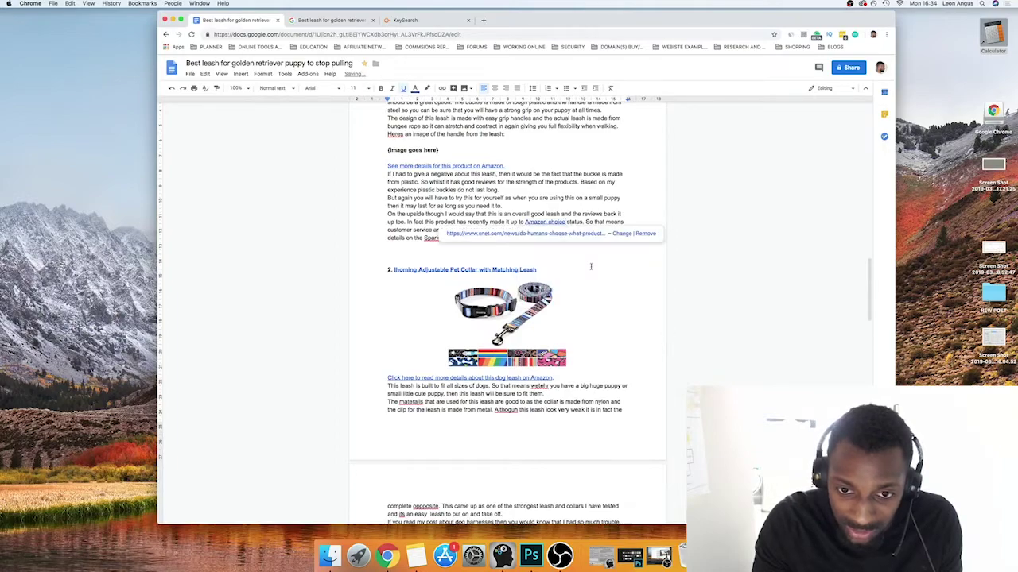
left_click(587, 273)
scroll(586, 273, "down", 1)
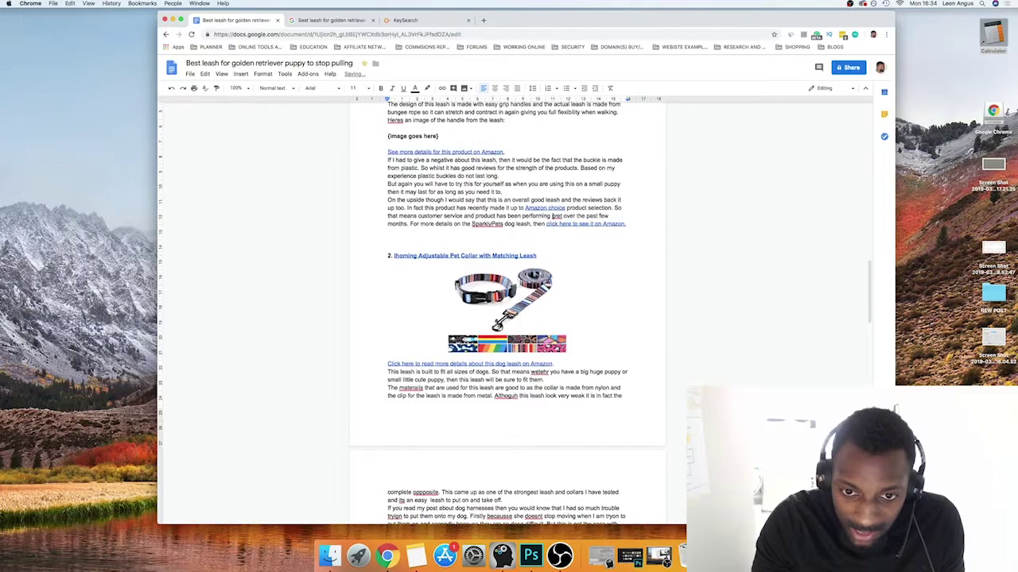
- Correct the misspelled word after "has been performing" in the SparklyPets review to "great"
right_click(557, 209)
key("Escape")
left_click(560, 215)
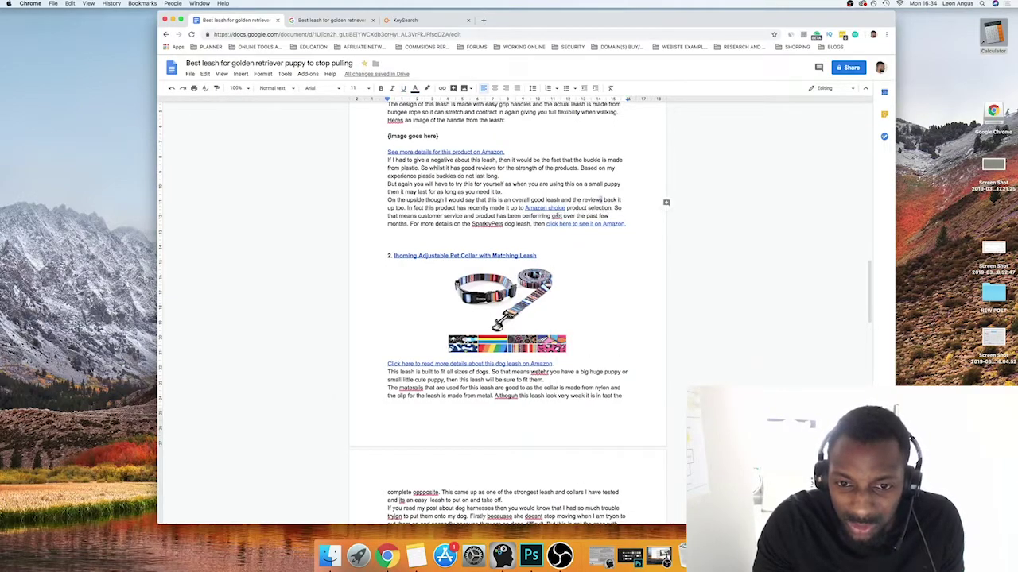
right_click(561, 215)
left_click(604, 208)
left_click(559, 215)
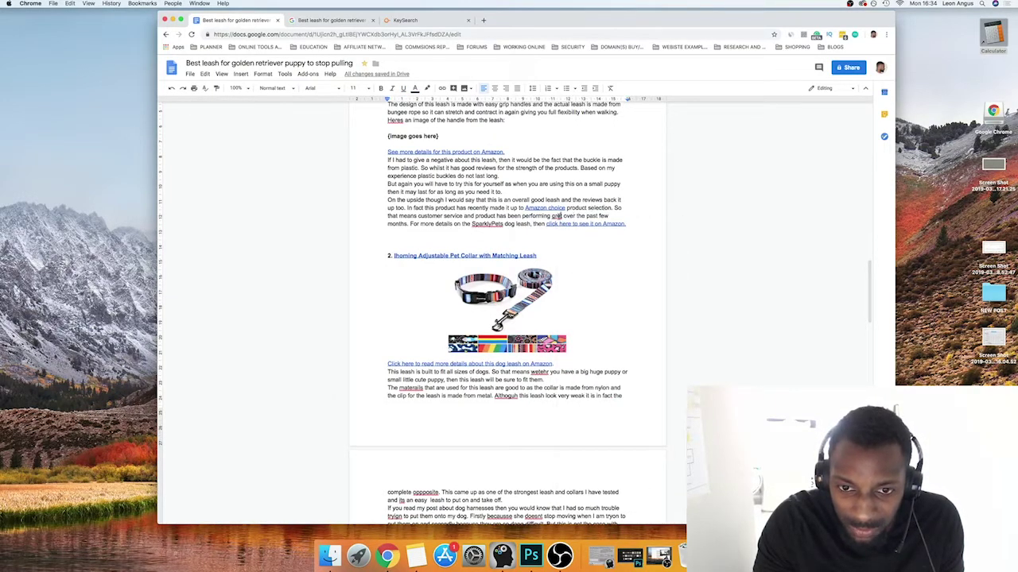
type("a")
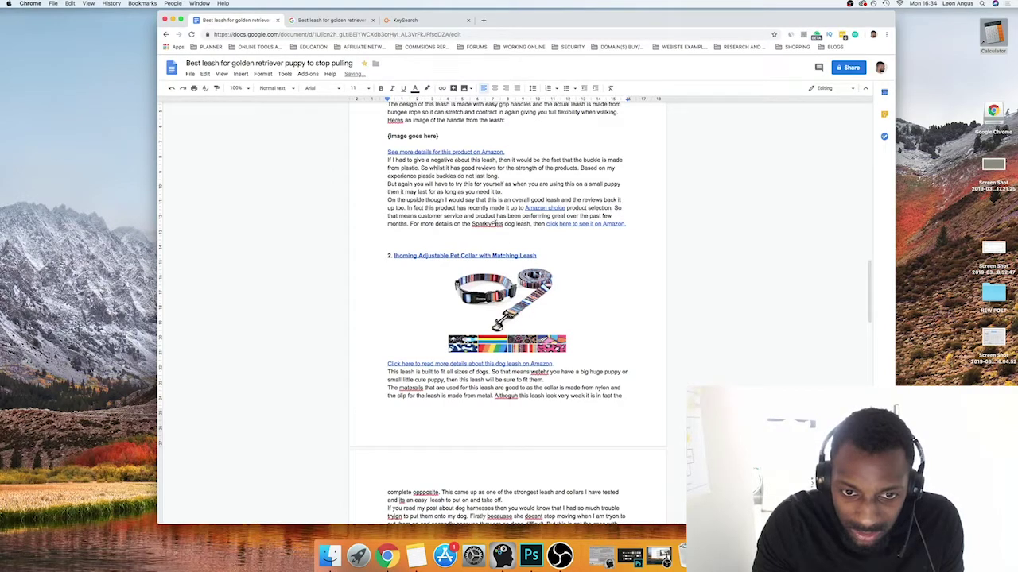
right_click(494, 225)
left_click(494, 215)
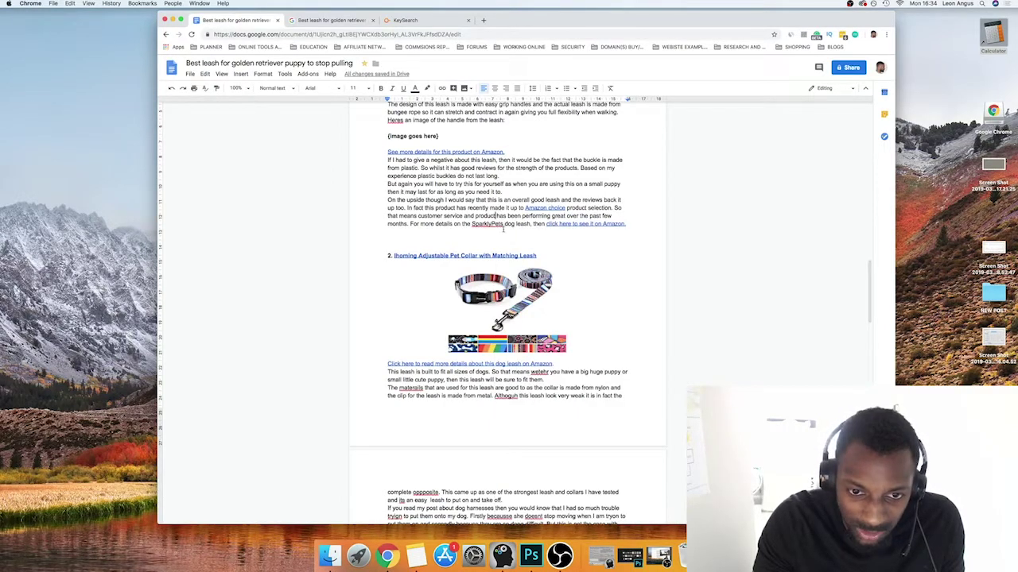
- Correct the misspelled word before "leashes" in the Ihoming review's metal buckle sentence to "buckled"
scroll(496, 226, "down", 5)
scroll(526, 236, "down", 2)
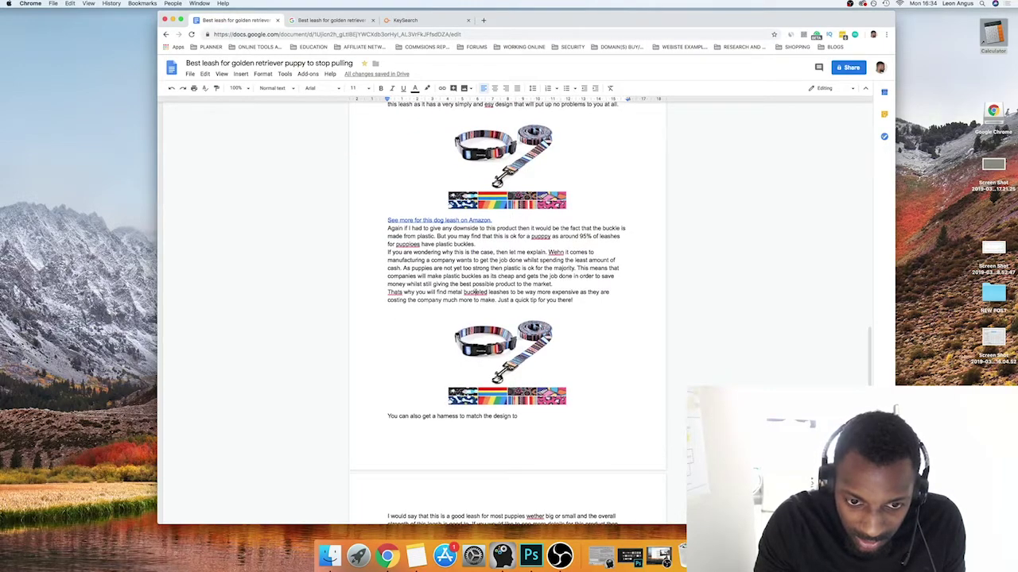
right_click(475, 292)
left_click(501, 236)
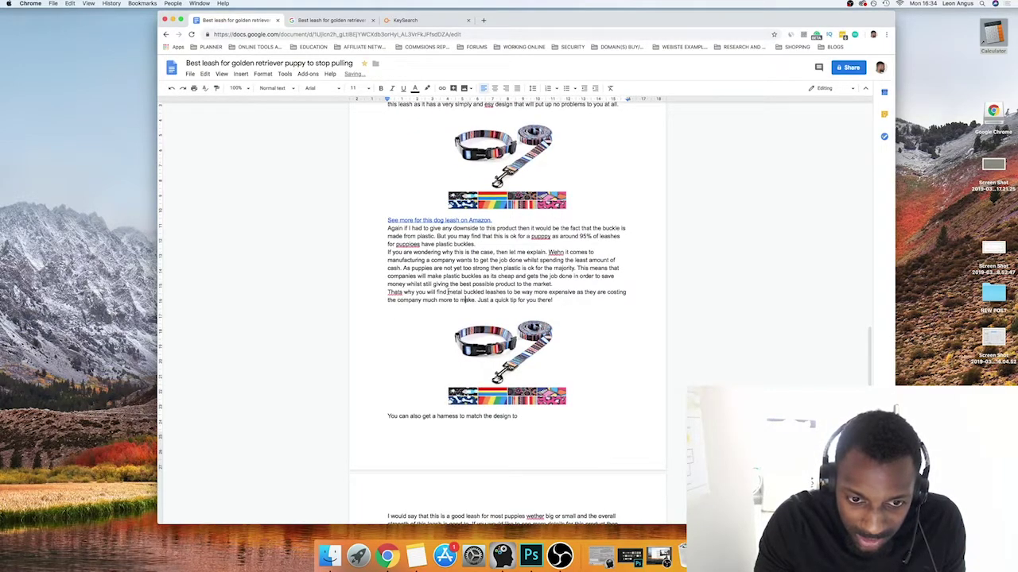
- Link the phrase "metal buckled" in the Ihoming review to a suggested web page
left_click_drag(447, 292, 484, 292)
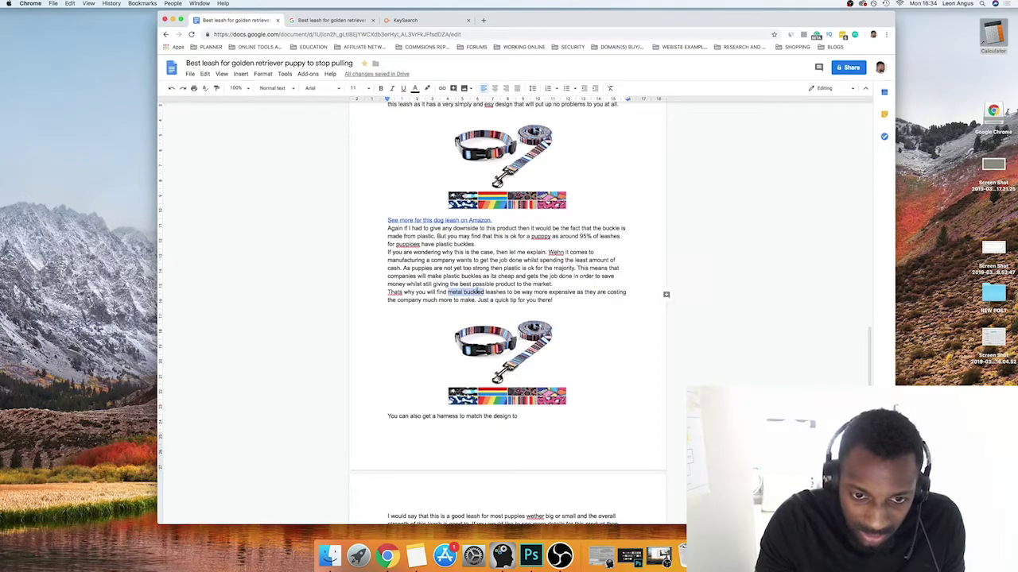
key("super+k")
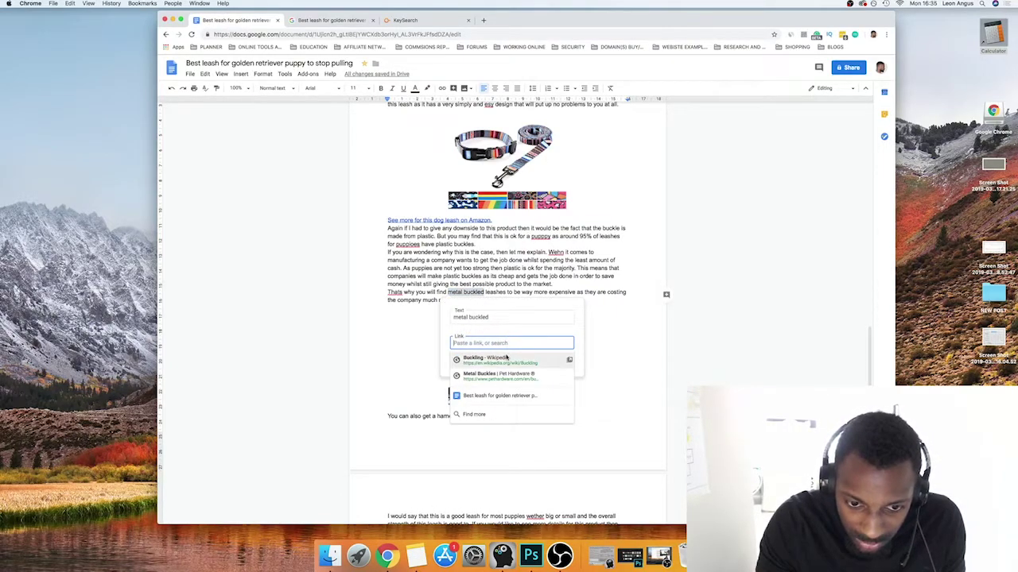
key("super+v")
left_click(556, 363)
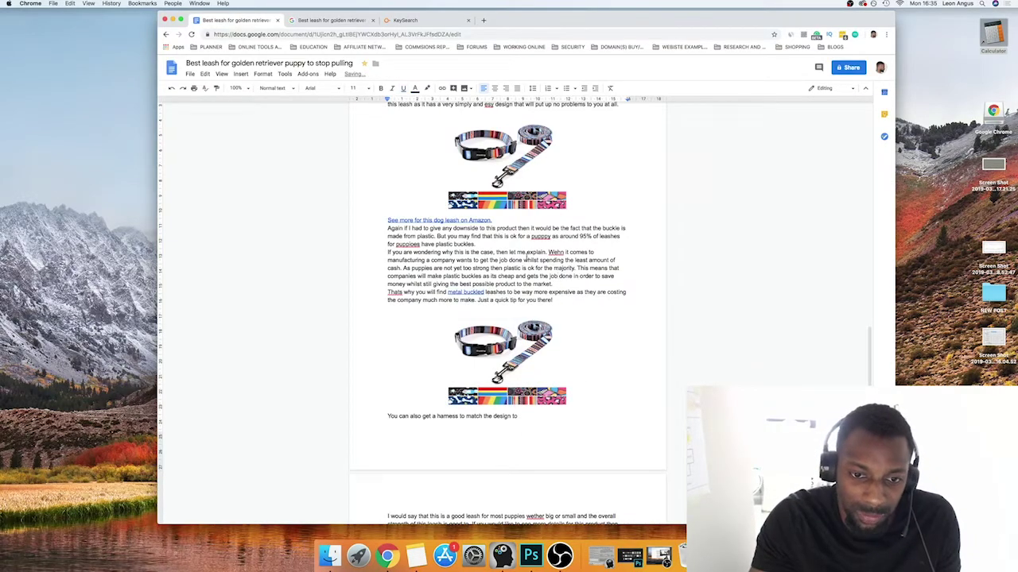
- Correct the misspellings to "larger", "expected" and "words" in the Pet Dreamland review's waist belt paragraph
scroll(526, 254, "down", 10)
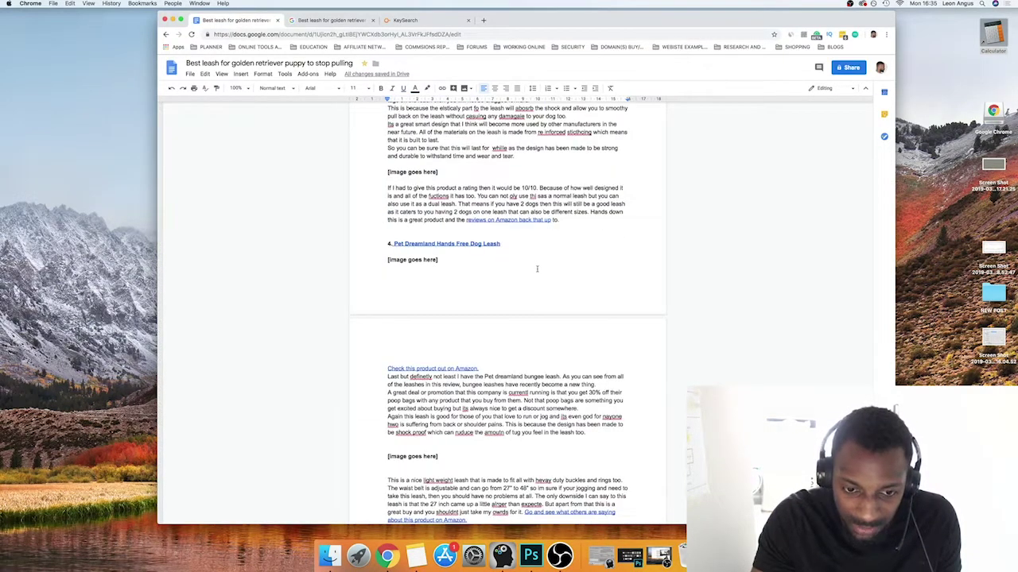
scroll(536, 269, "down", 5)
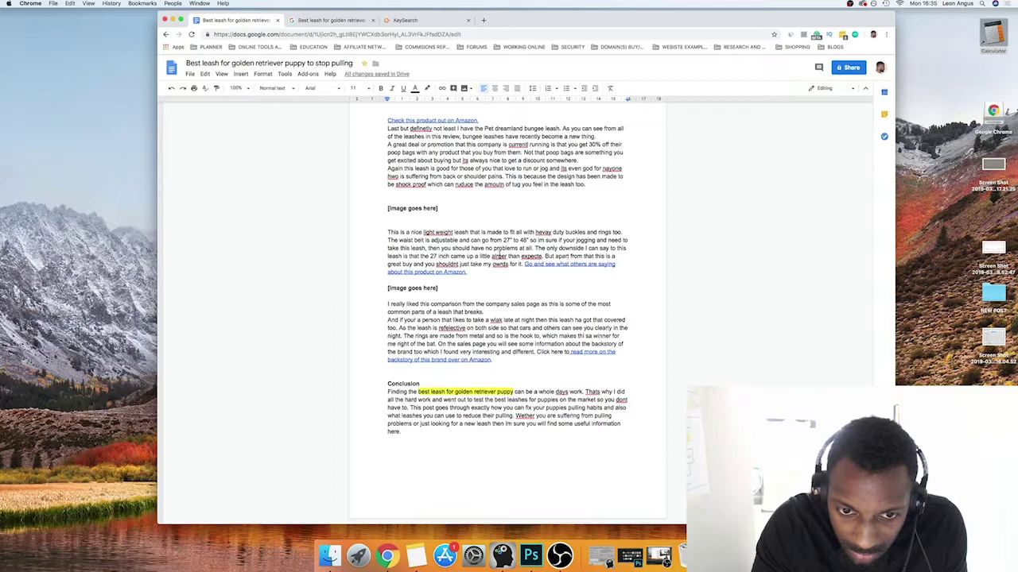
right_click(498, 255)
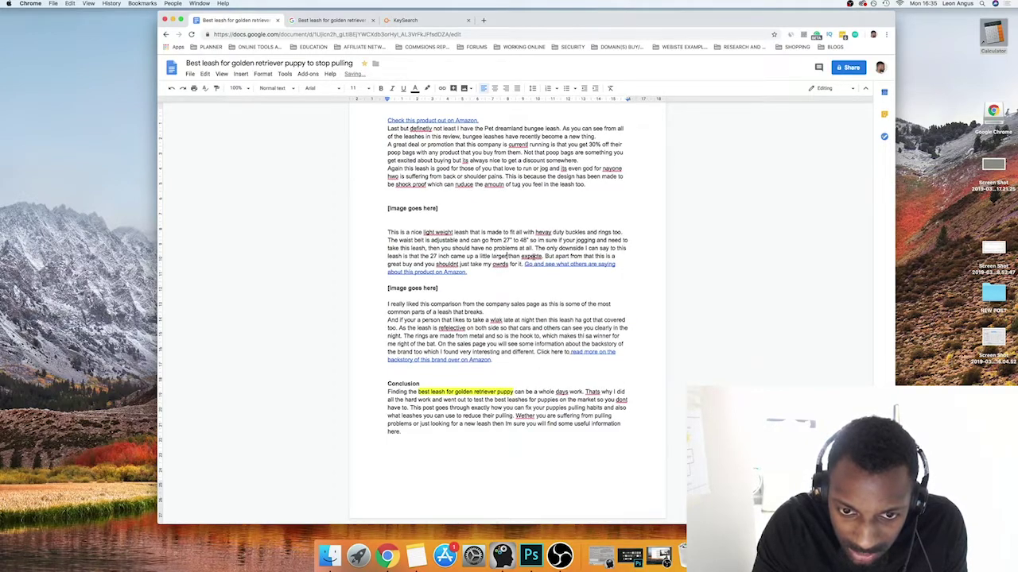
right_click(533, 256)
left_click(557, 236)
right_click(501, 266)
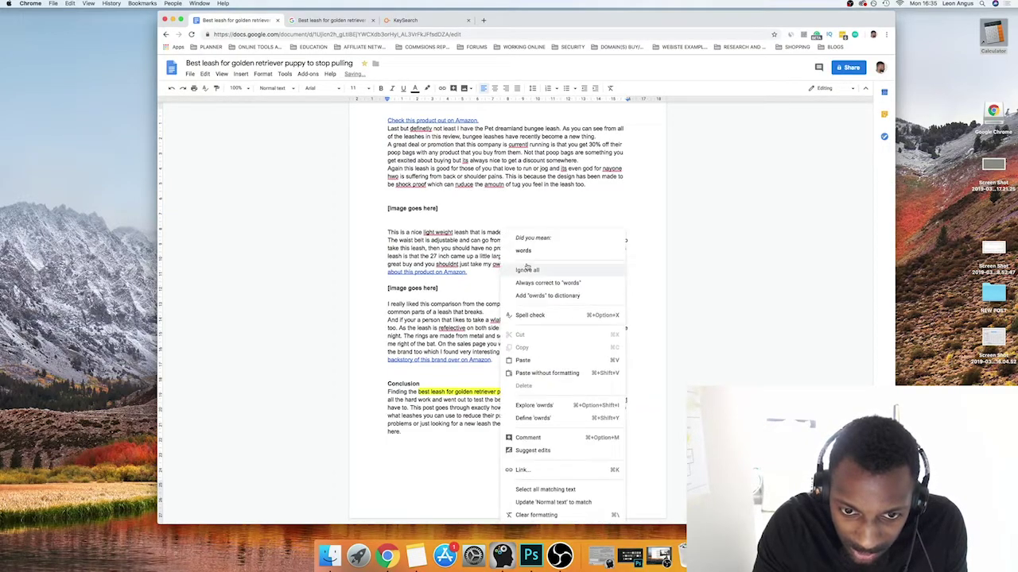
left_click(533, 236)
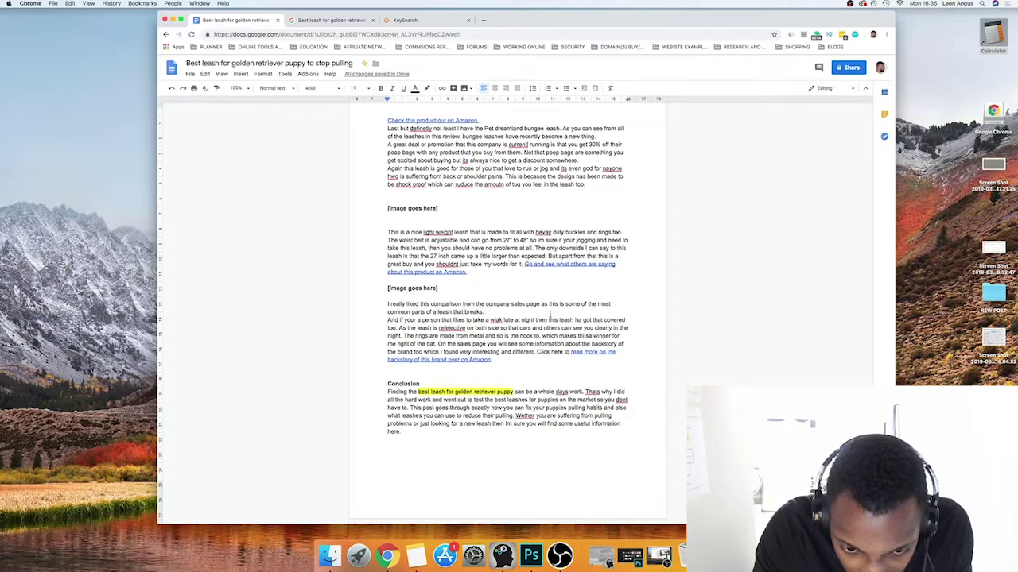
- Correct the misspelled word after "As the leash is" in the Pet Dreamland review to "reflective"
right_click(463, 328)
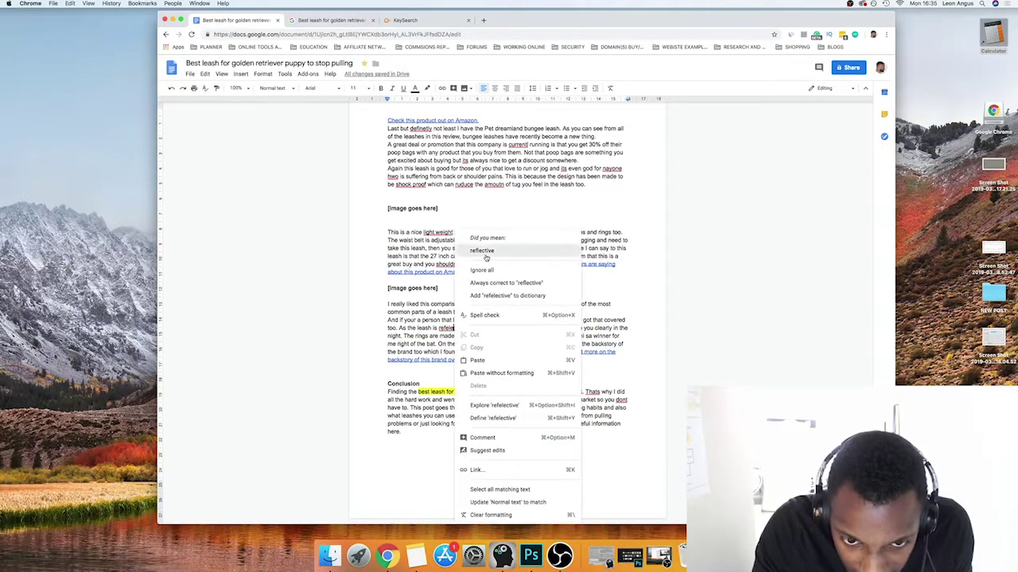
left_click(489, 249)
- Try to link the word "reflective" in the Pet Dreamland review to its suggested Merriam-Webster dictionary page
left_click_drag(439, 328, 461, 328)
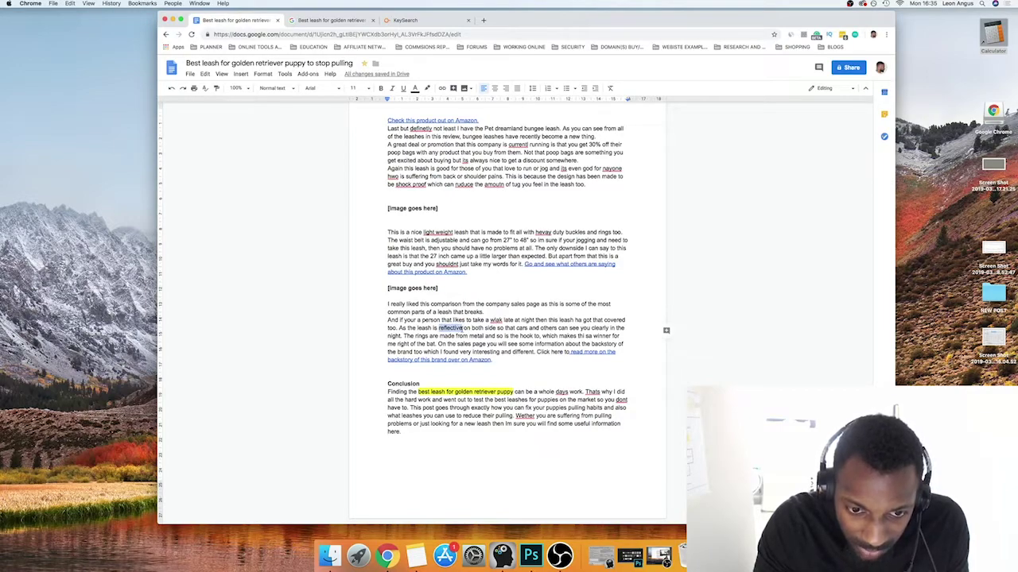
key("super+k")
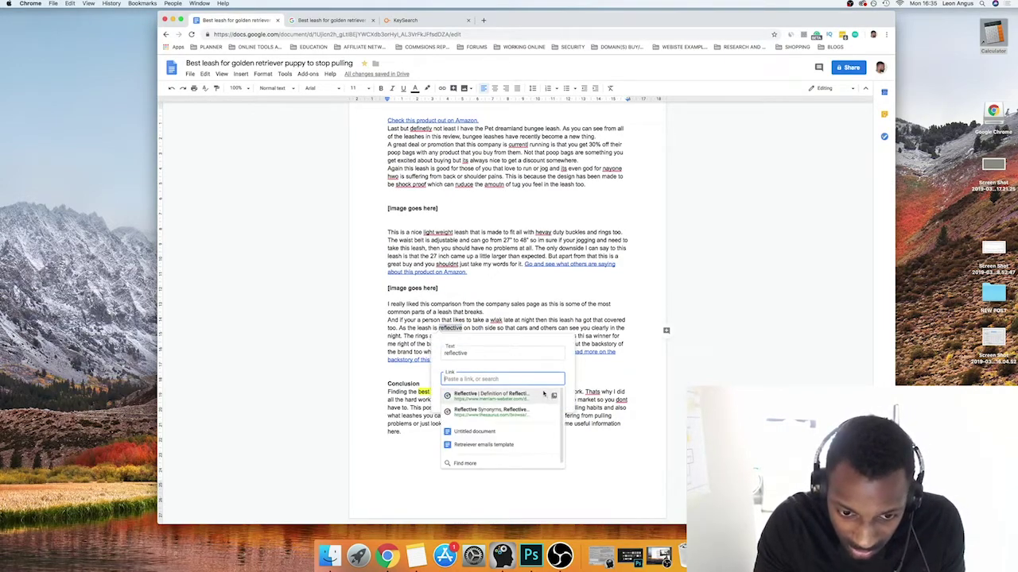
left_click(537, 402)
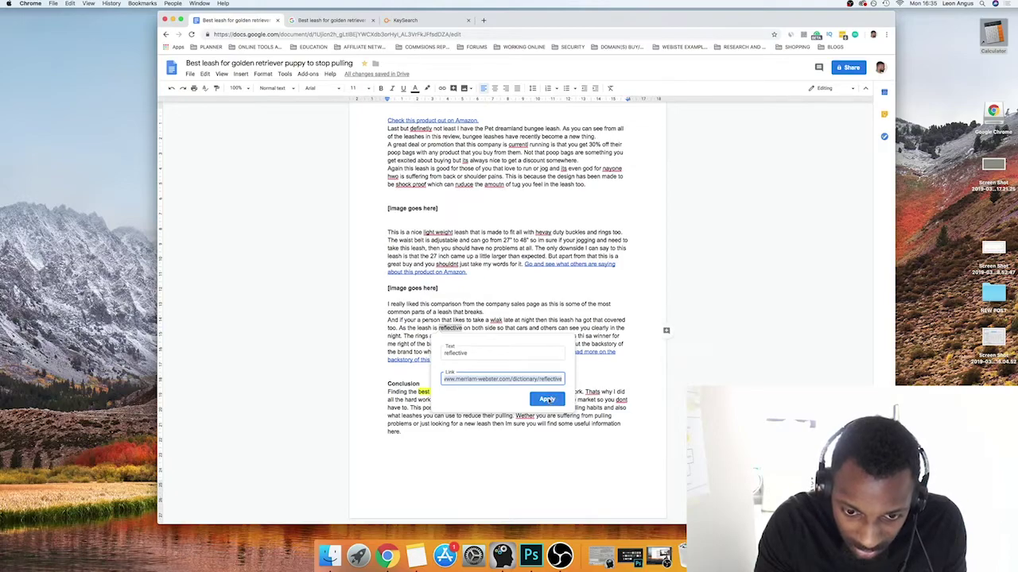
left_click(546, 399)
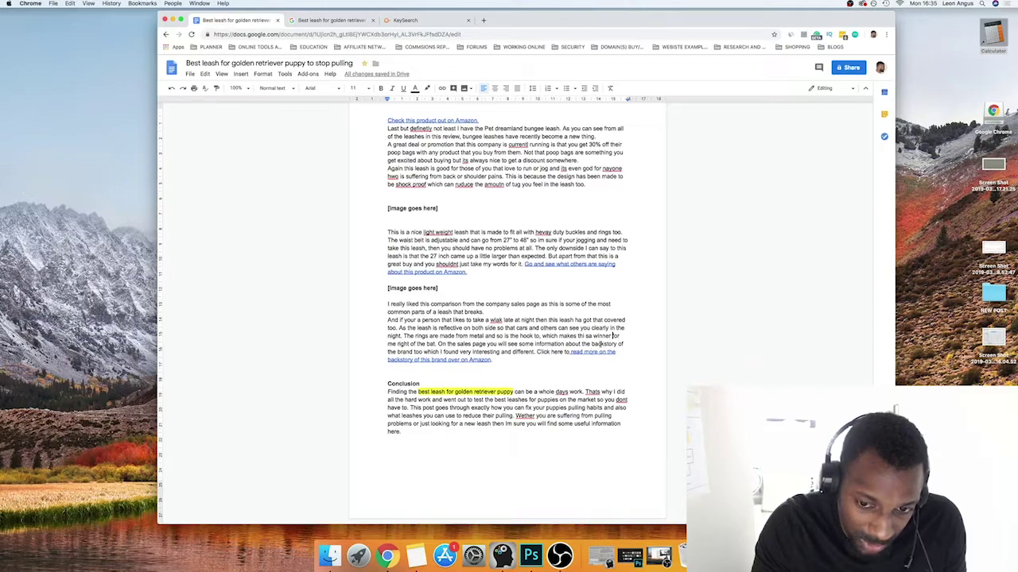
left_click_drag(593, 344, 620, 344)
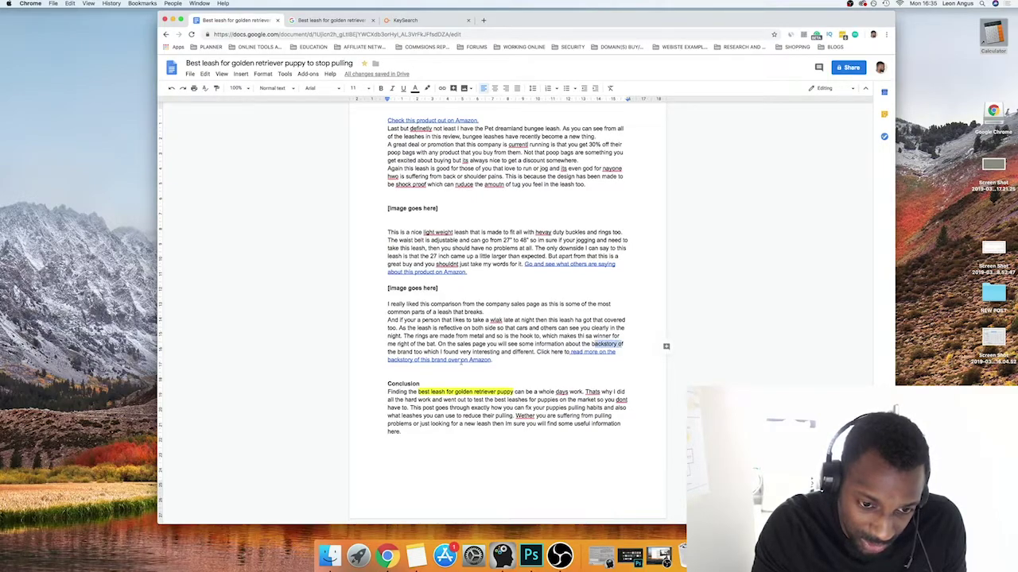
left_click(566, 364)
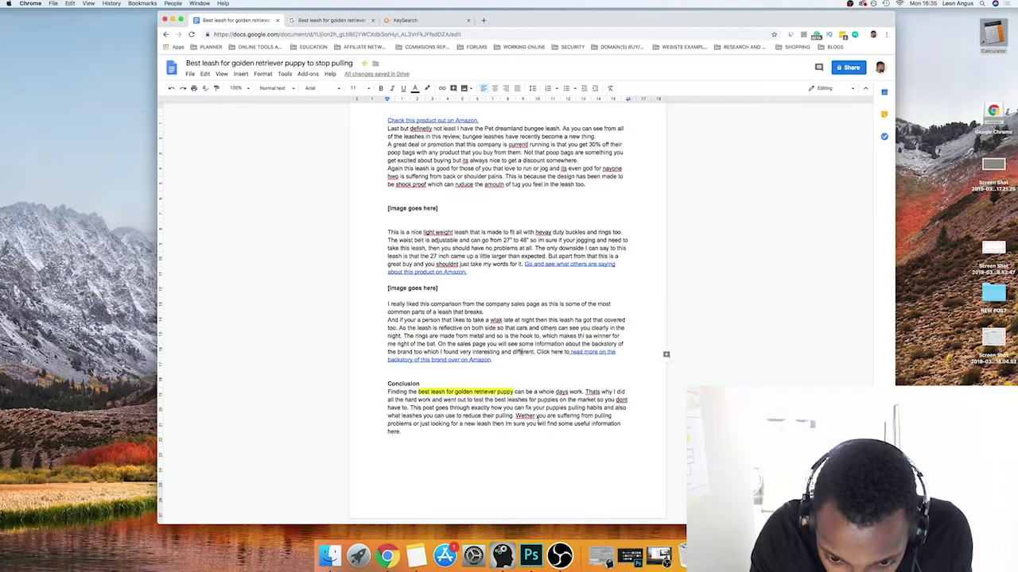
scroll(556, 426, "up", 5)
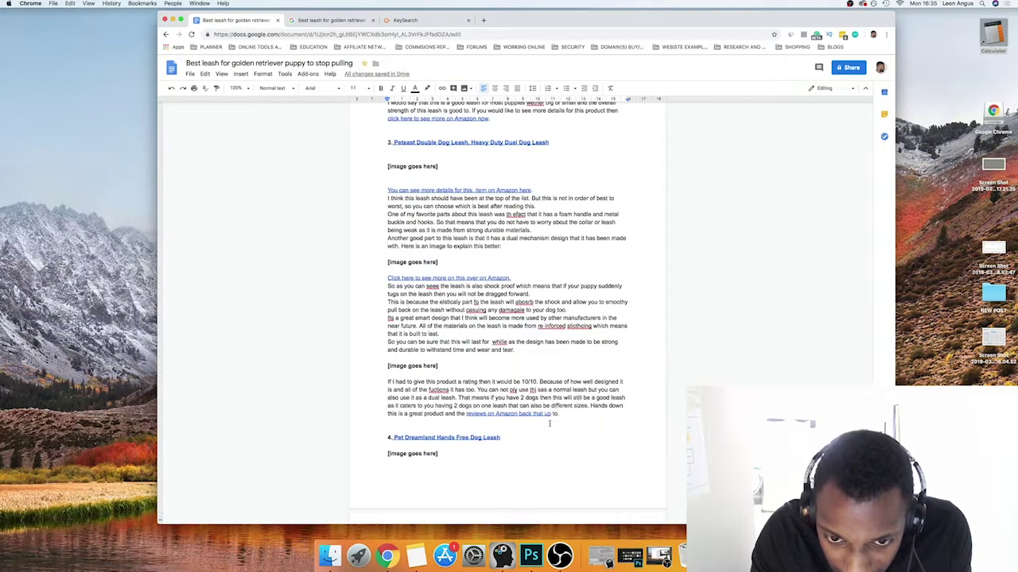
scroll(573, 427, "down", 5)
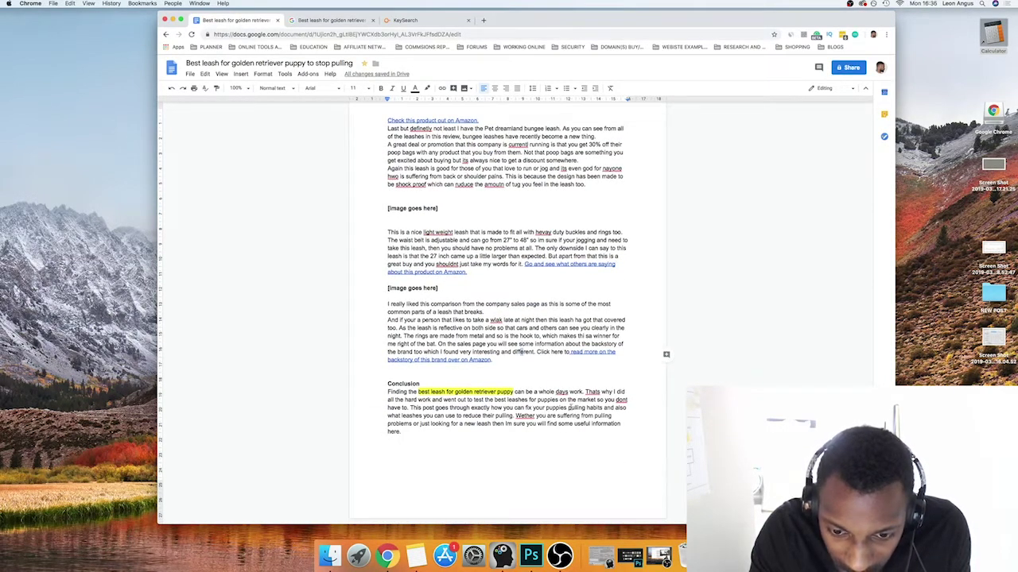
- Begin a link on "pulling habits" in the Conclusion, search Google for "puppy pulling problems" and open the PetMD article on leash pulling
left_click_drag(568, 408, 604, 408)
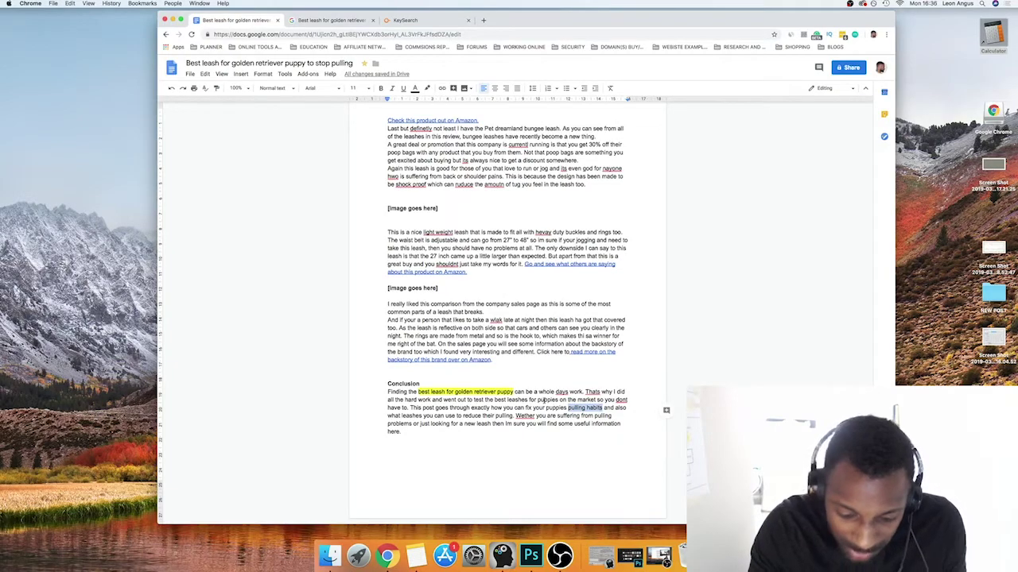
key("super+k")
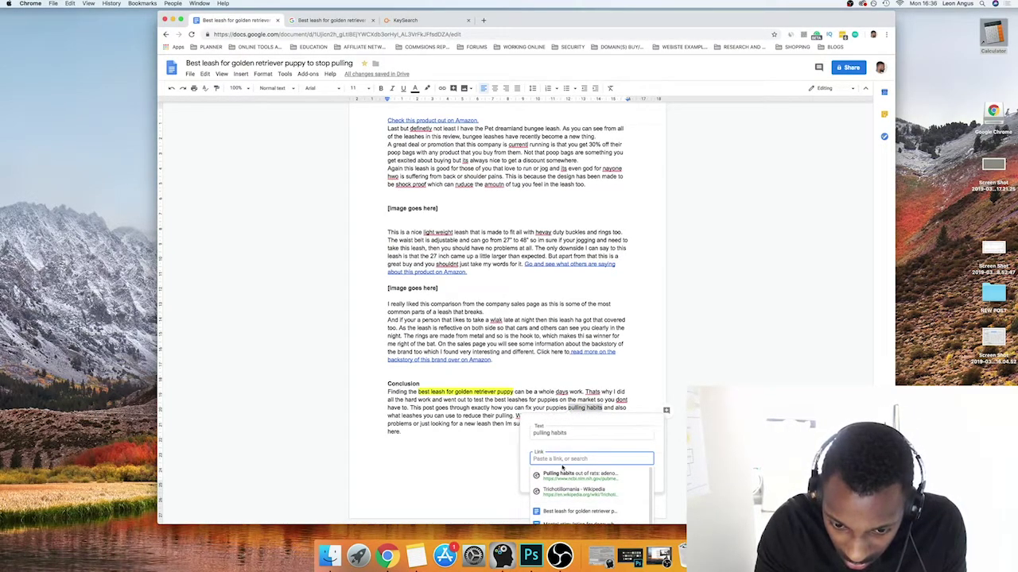
left_click(481, 20)
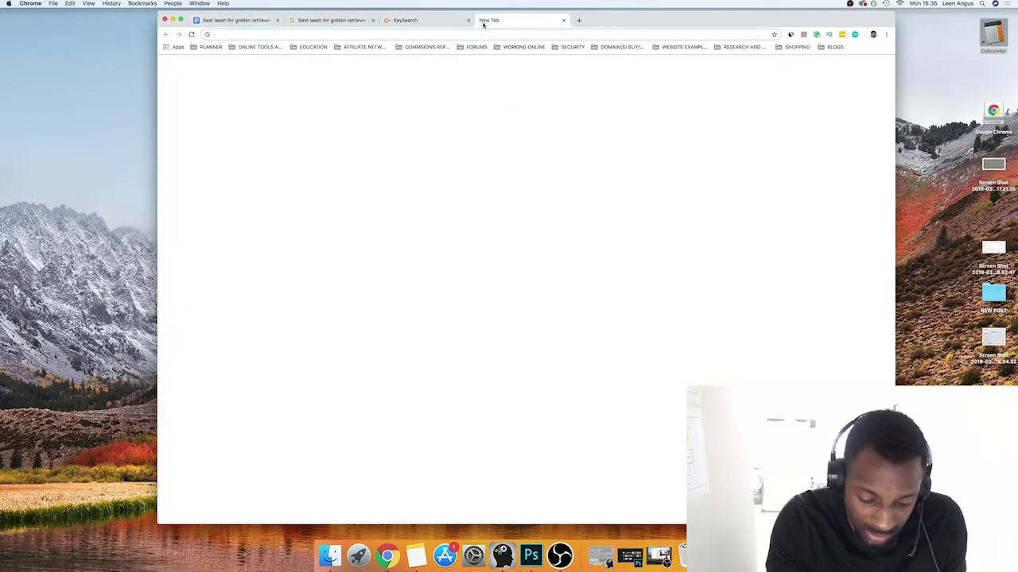
type("puppy pulling pro")
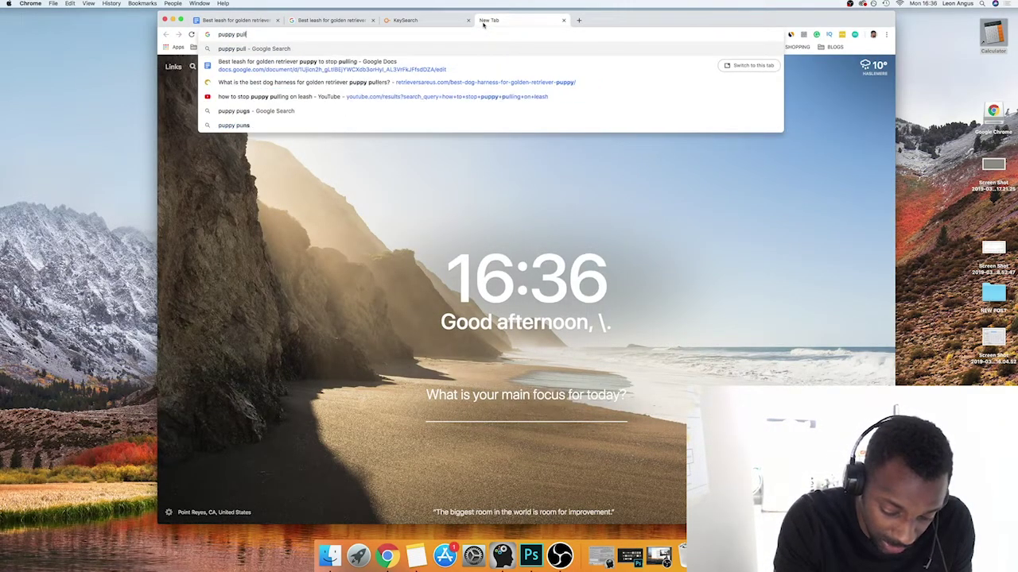
type("blems")
key("Return")
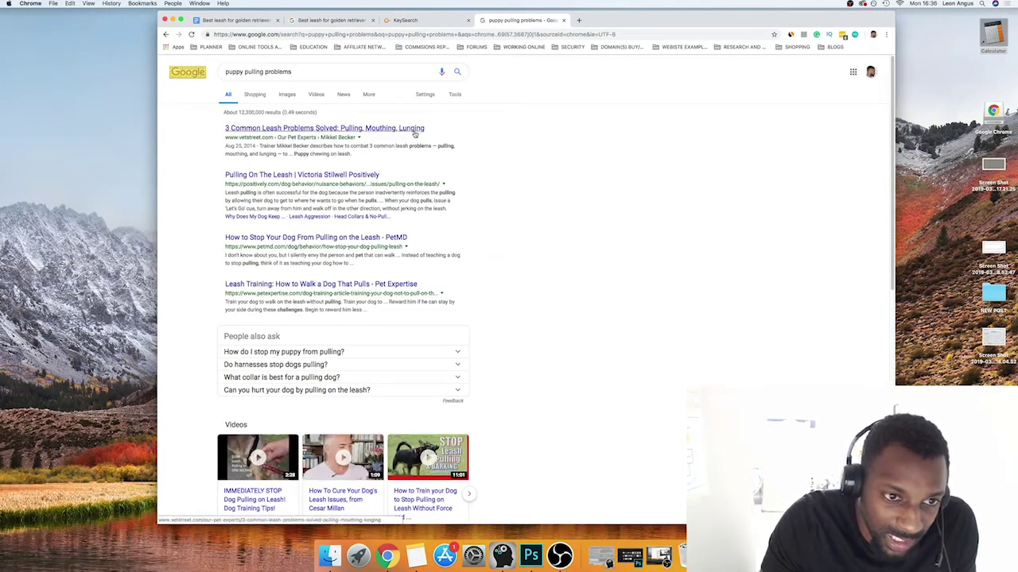
left_click(334, 237)
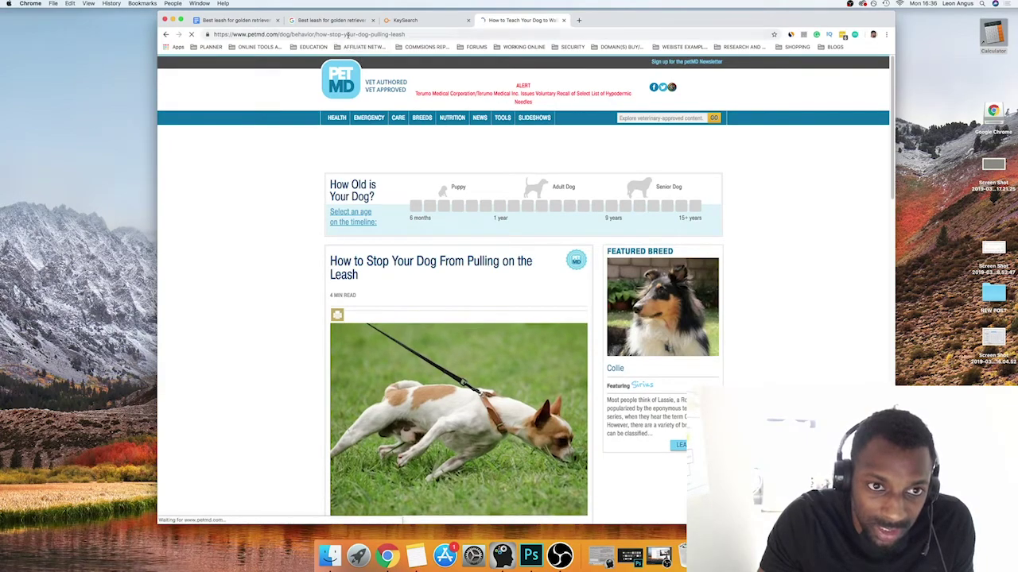
- Link "pulling habits" in the Conclusion to the web address of the PetMD article on leash pulling
left_click(348, 35)
left_click(236, 20)
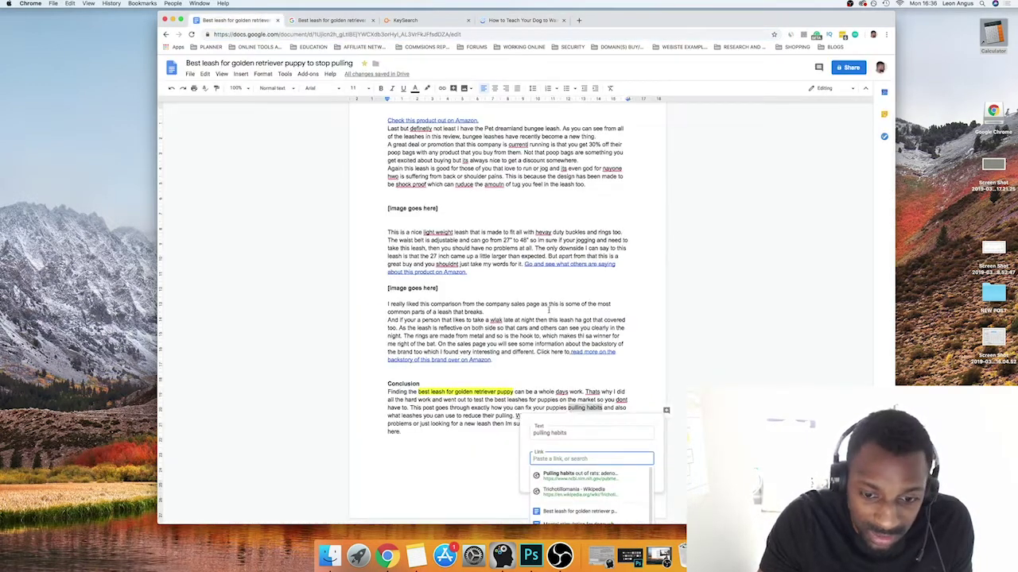
key("cmd+v")
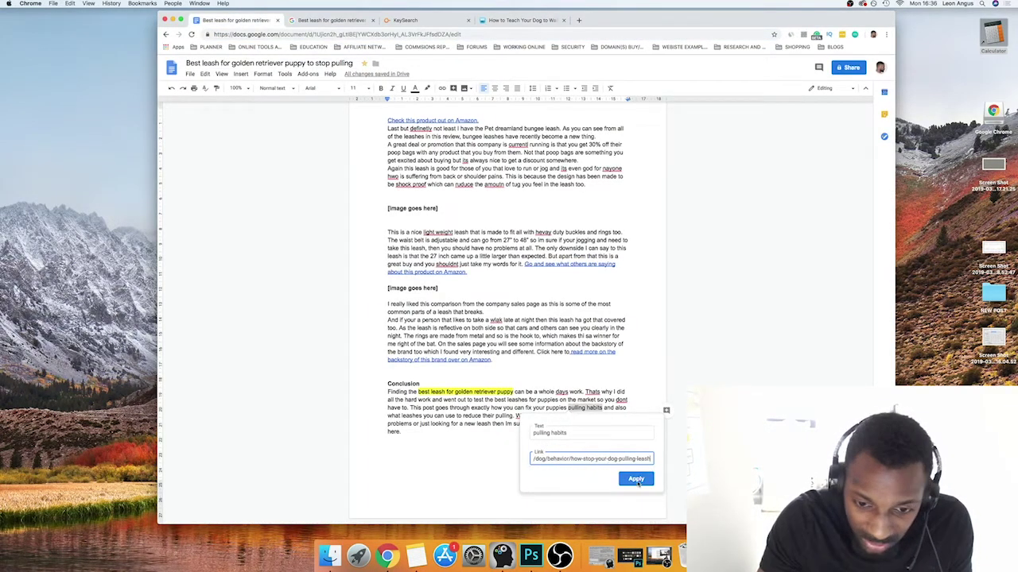
key("Return")
left_click(559, 344)
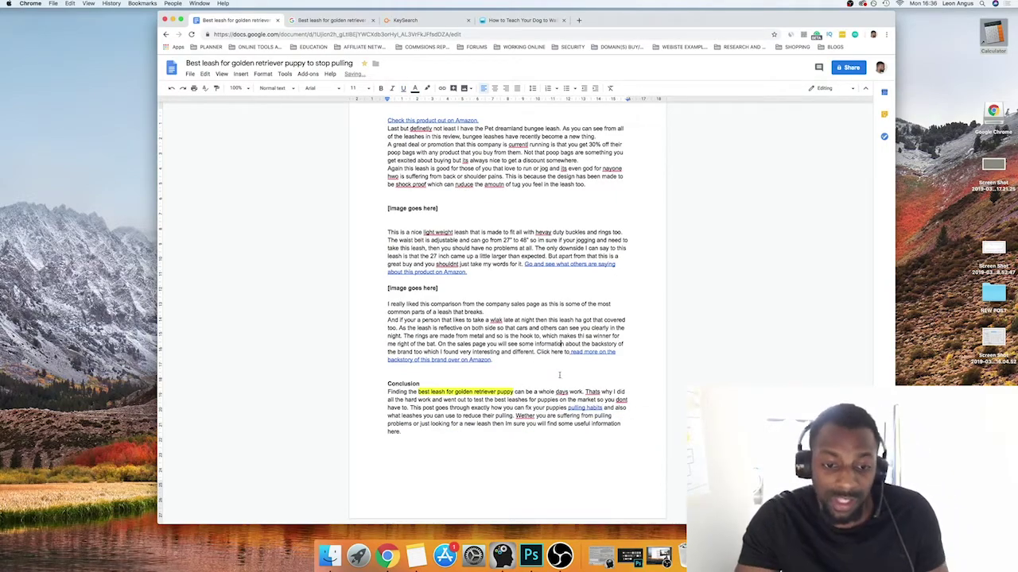
scroll(553, 375, "up", 1)
scroll(556, 378, "up", 20)
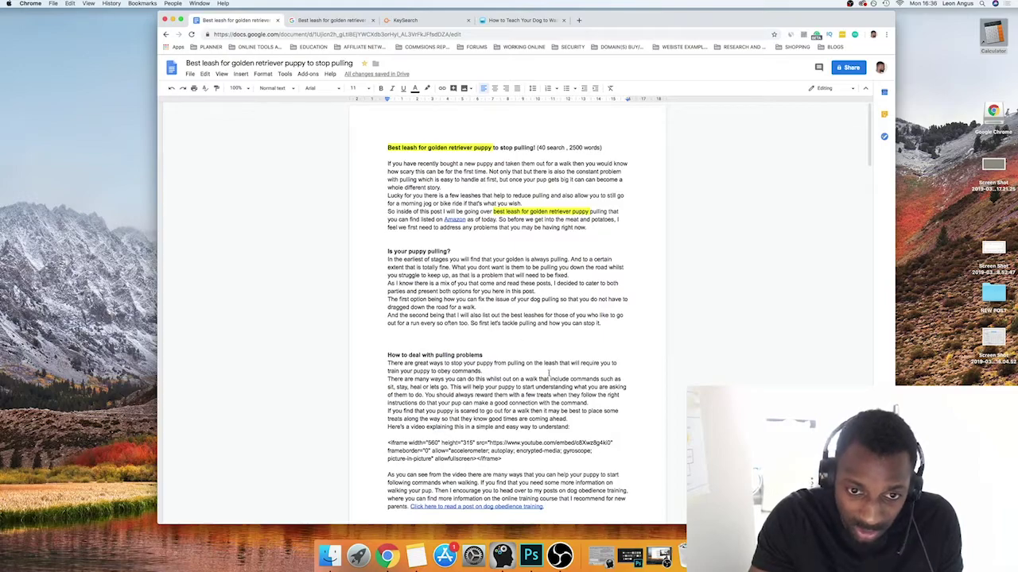
scroll(554, 379, "down", 20)
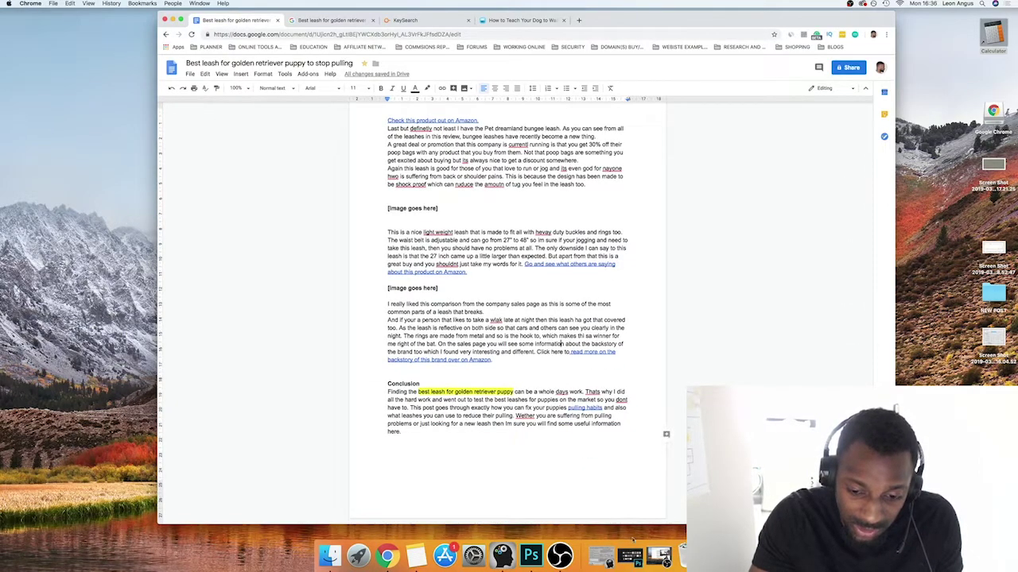
- Switch to Photoshop, create an 850 x 350 pixel document at 72 pixels/inch and unlock its background layer
left_click(628, 554)
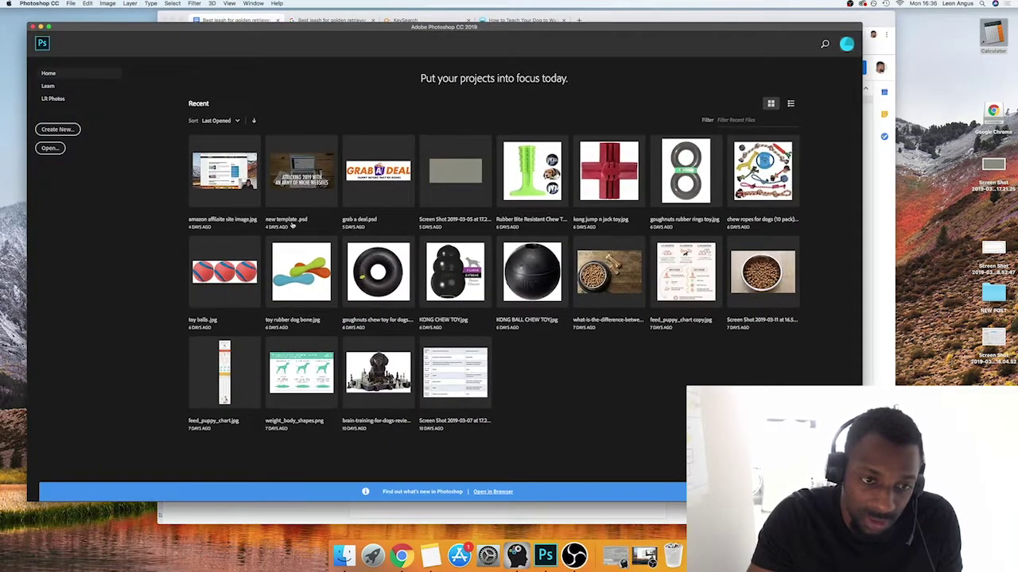
left_click(58, 130)
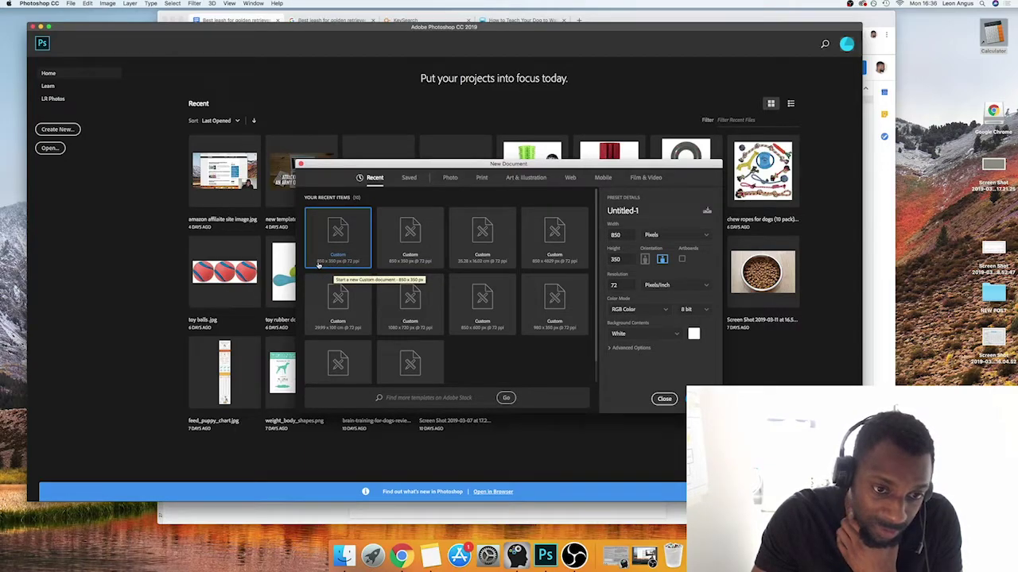
left_click(704, 398)
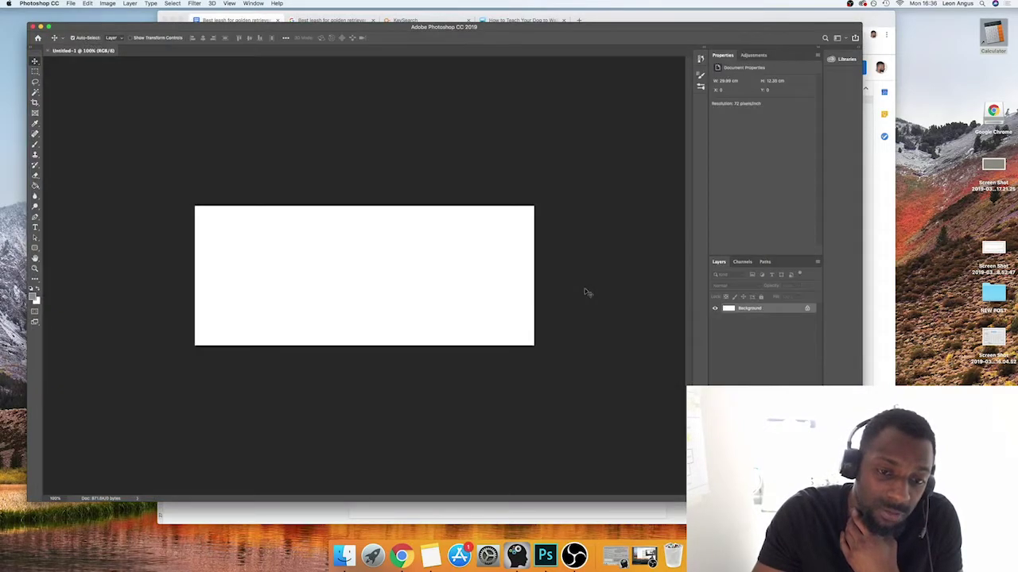
left_click(808, 309)
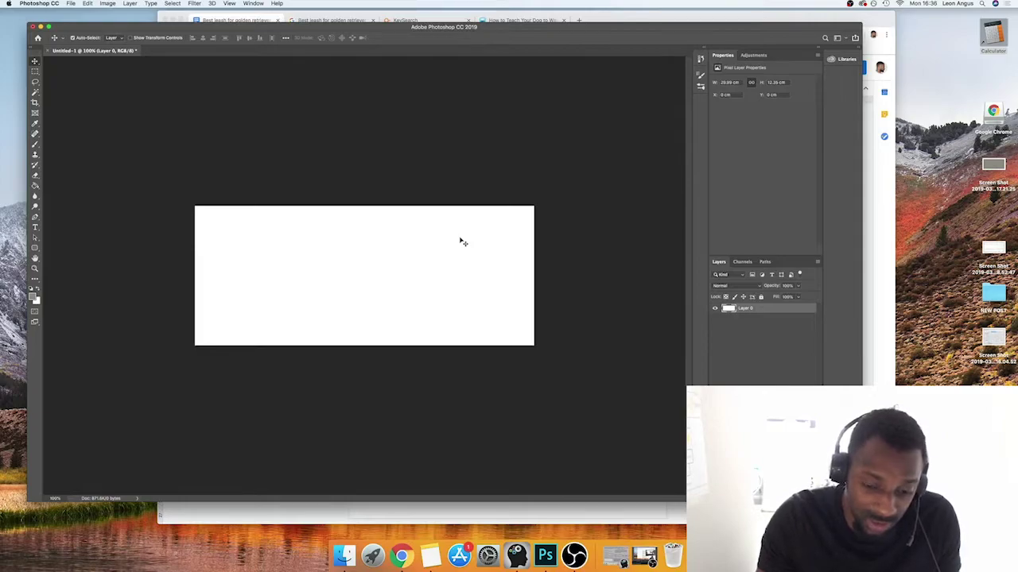
key("super+o")
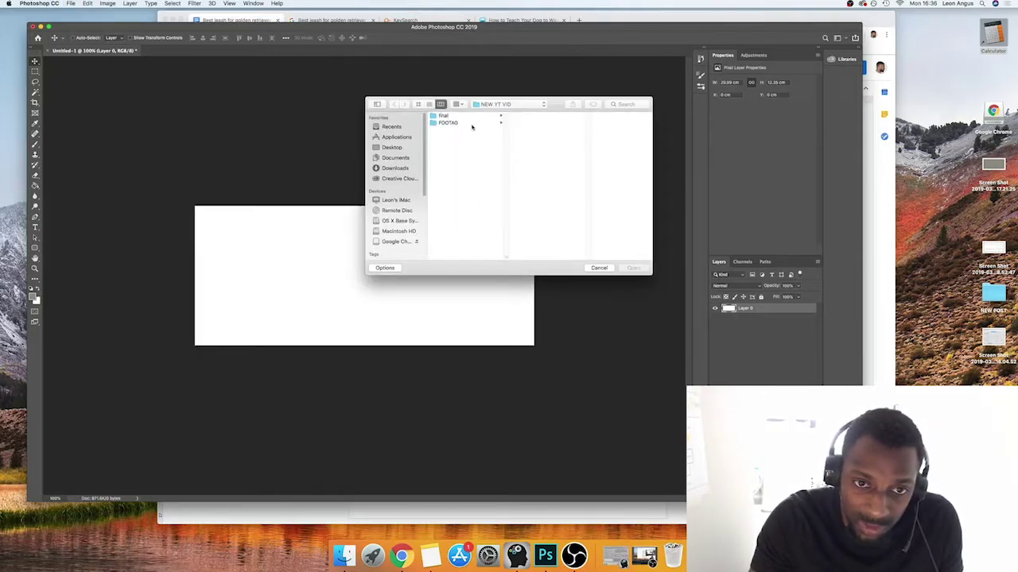
key("Escape")
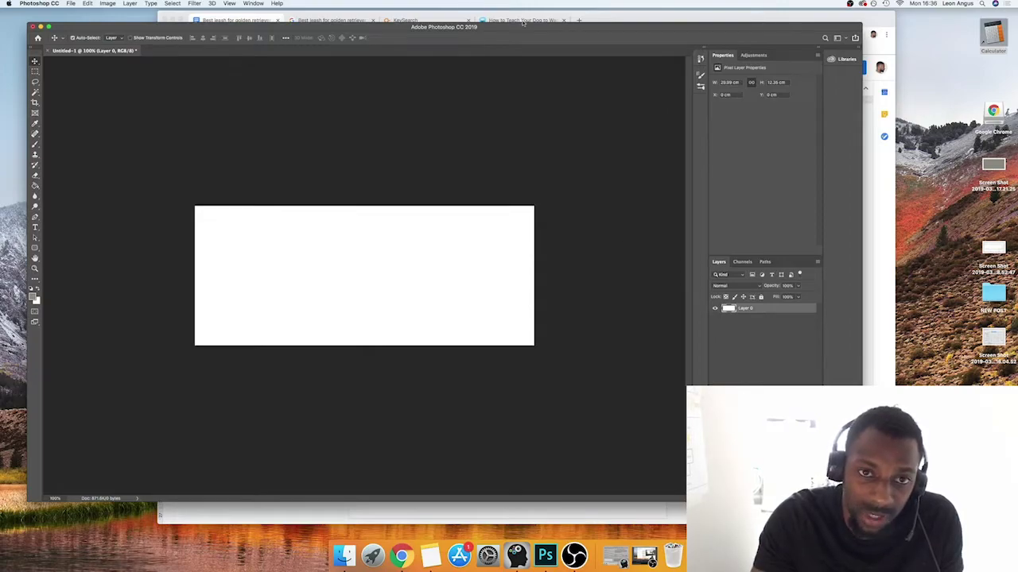
- Switch to Chrome, open Amazon in place of the PetMD page and open the recently viewed Ihoming collar and leash product
left_click(522, 22)
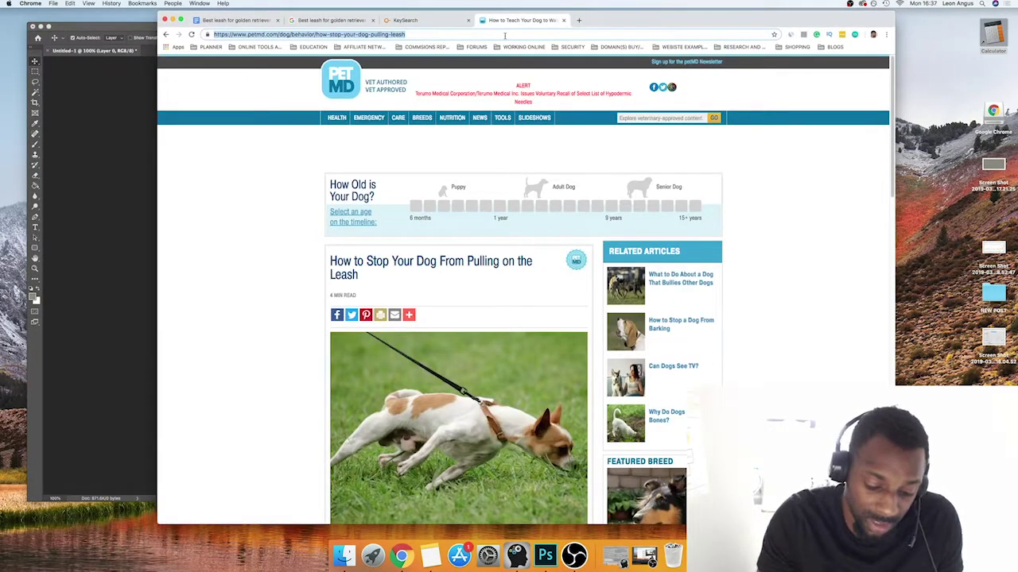
type("amazon")
key("Return")
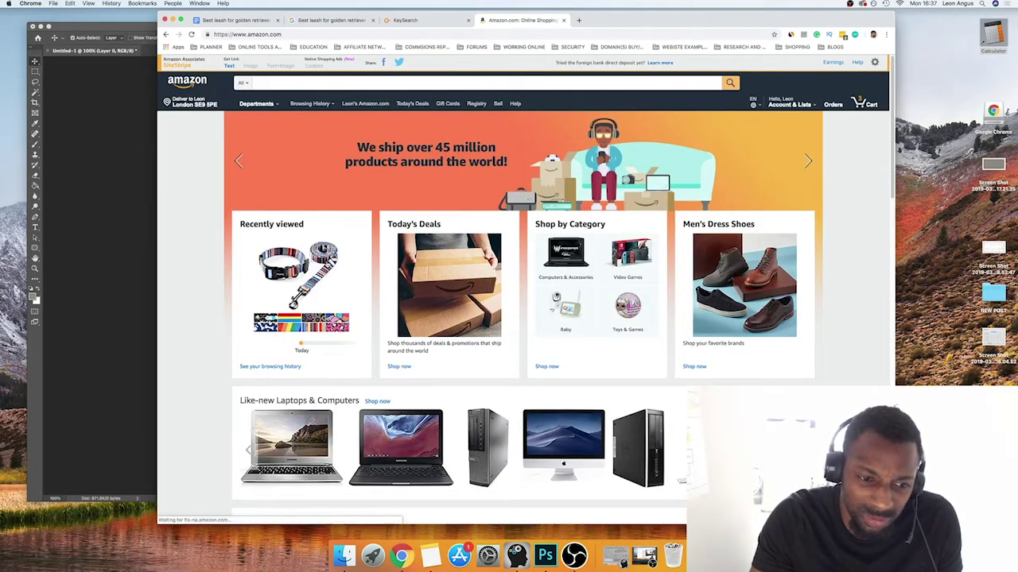
left_click(325, 263)
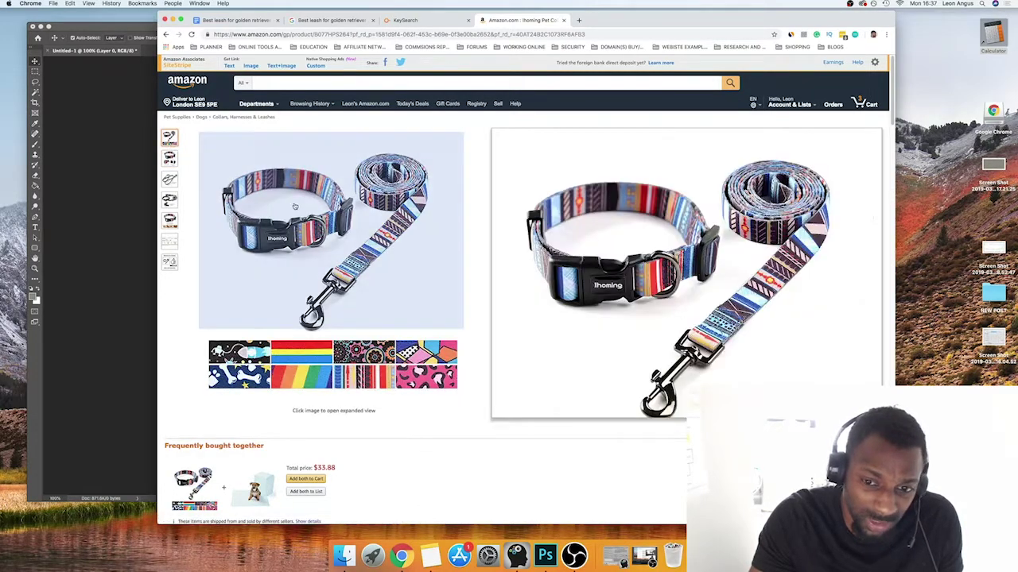
- Copy the enlarged Ihoming collar and leash image from Amazon and paste it into the Photoshop document
left_click(326, 231)
right_click(452, 241)
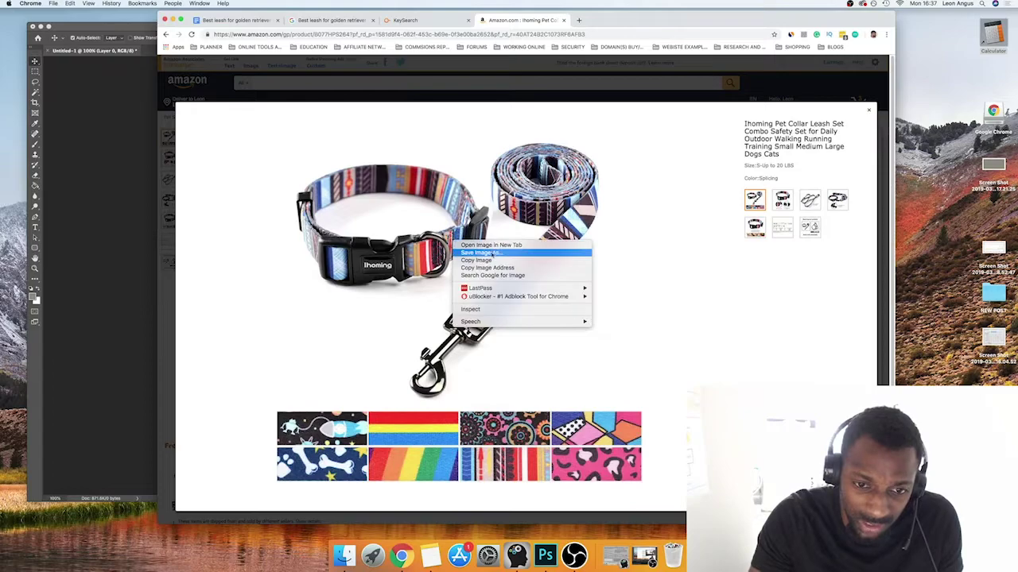
left_click(477, 259)
left_click(134, 209)
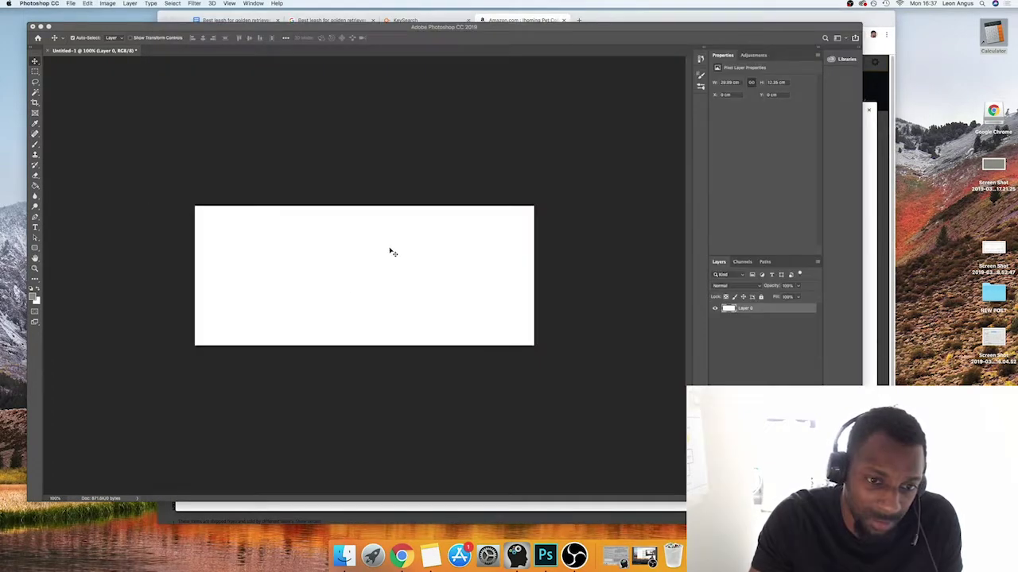
key("super+v")
- Scale the pasted leash image down to about 12.8 cm wide and place it on the left half of the canvas
key("super+t")
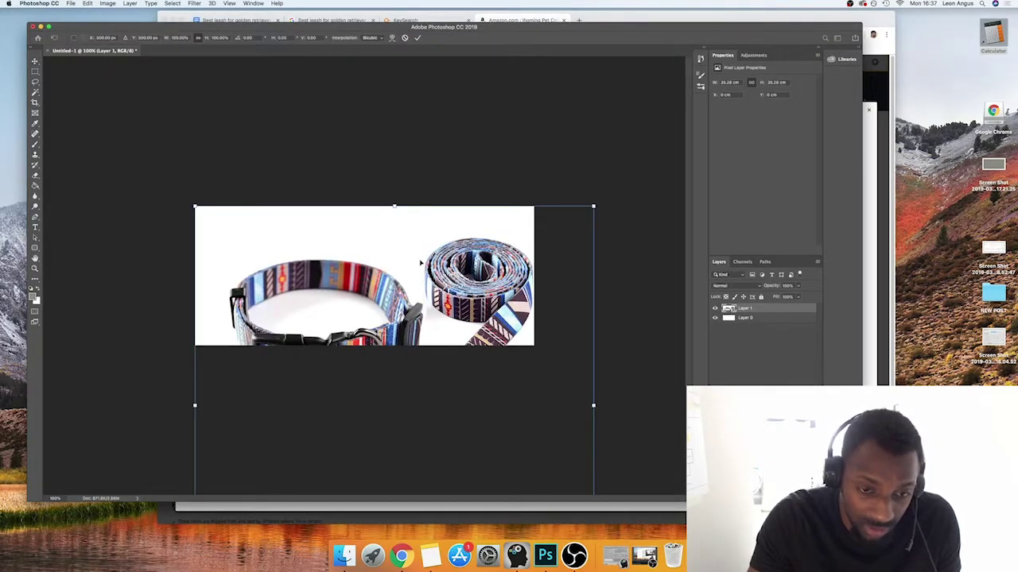
left_click_drag(595, 405, 416, 363)
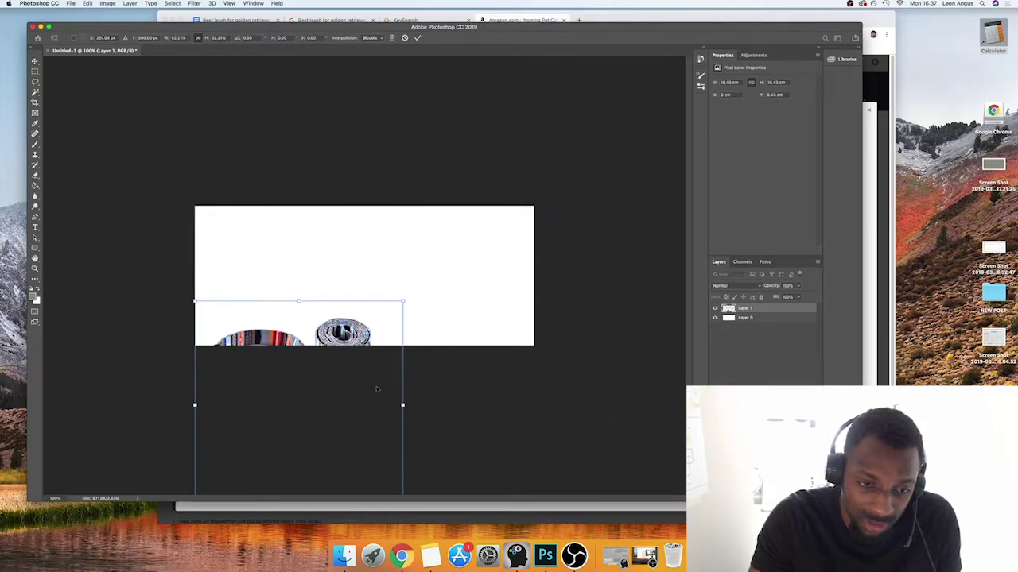
left_click_drag(397, 404, 311, 278)
key("Return")
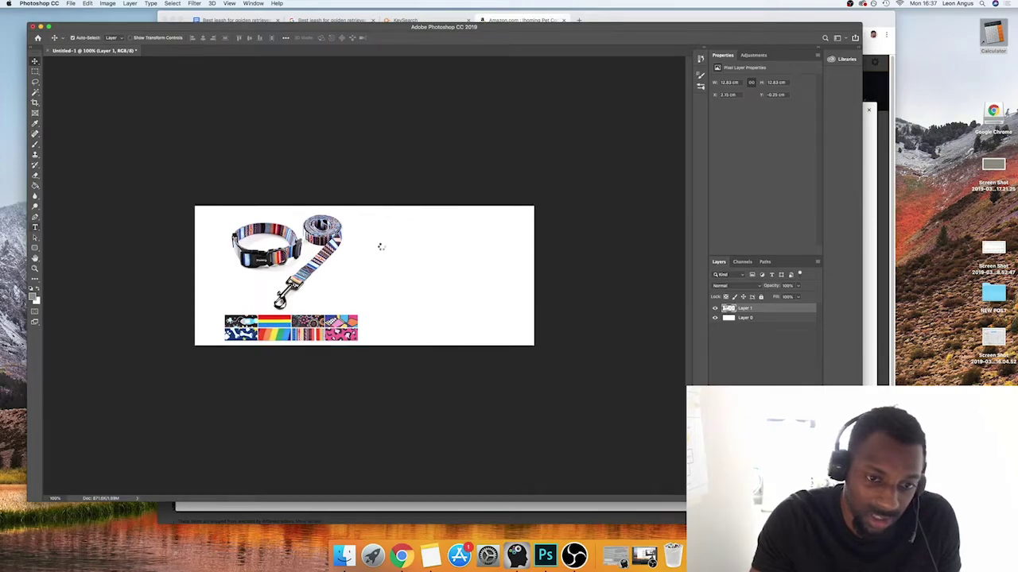
key("t")
left_click(384, 236)
key("BackSpace")
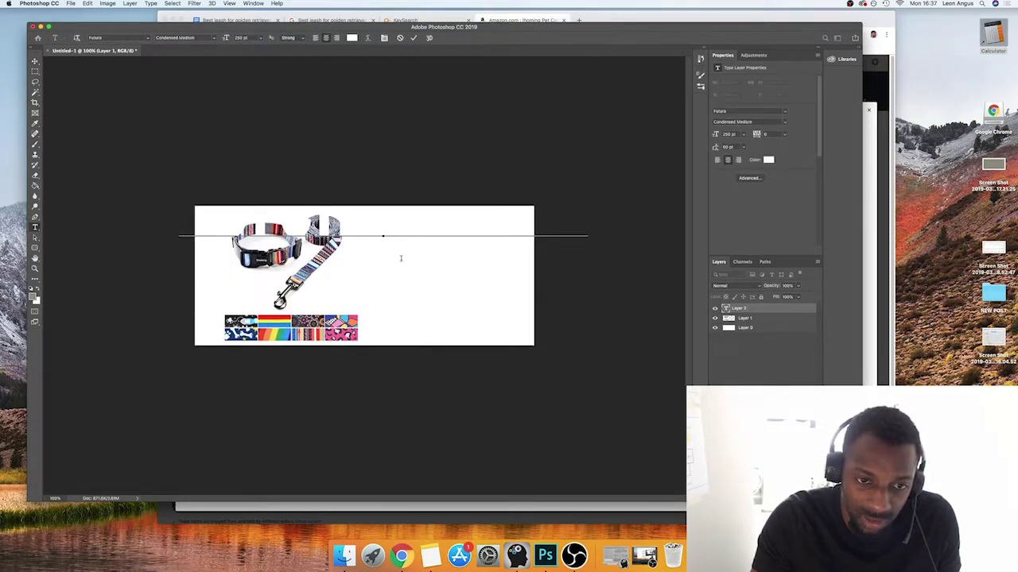
type("Number #1 Listed leash on A")
key("BackSpace")
key("BackSpace")
key("BackSpace")
key("BackSpace")
key("BackSpace")
key("BackSpace")
key("BackSpace")
key("BackSpace")
key("BackSpace")
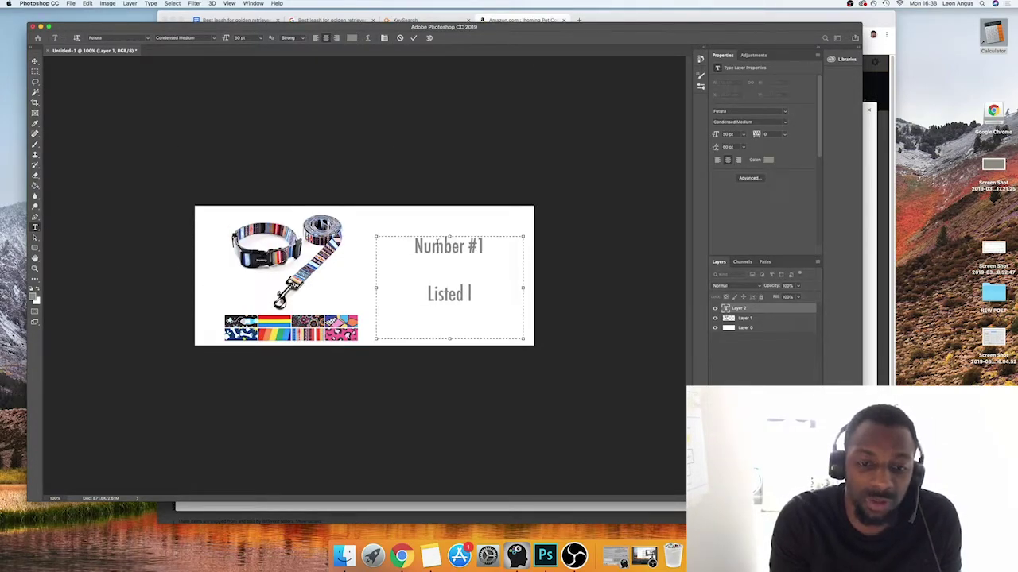
key("BackSpace")
key("BackSpace")
key("BackSpace")
key("BackSpace")
key("BackSpace")
key("BackSpace")
key("BackSpace")
key("BackSpace")
key("BackSpace")
key("BackSpace")
key("BackSpace")
key("BackSpace")
key("BackSpace")
key("BackSpace")
key("BackSpace")
key("BackSpace")
key("BackSpace")
key("BackSpace")
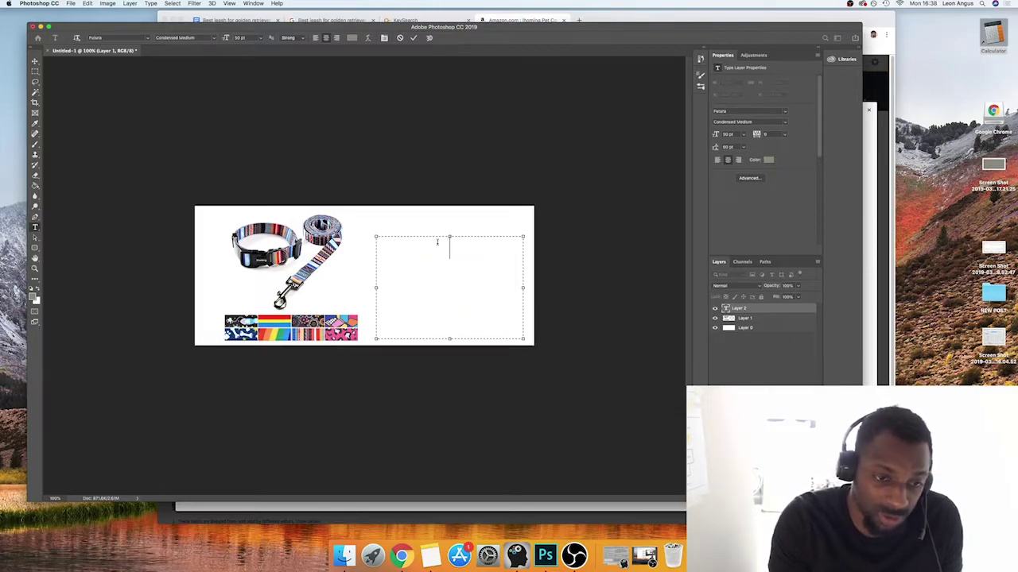
left_click(771, 311)
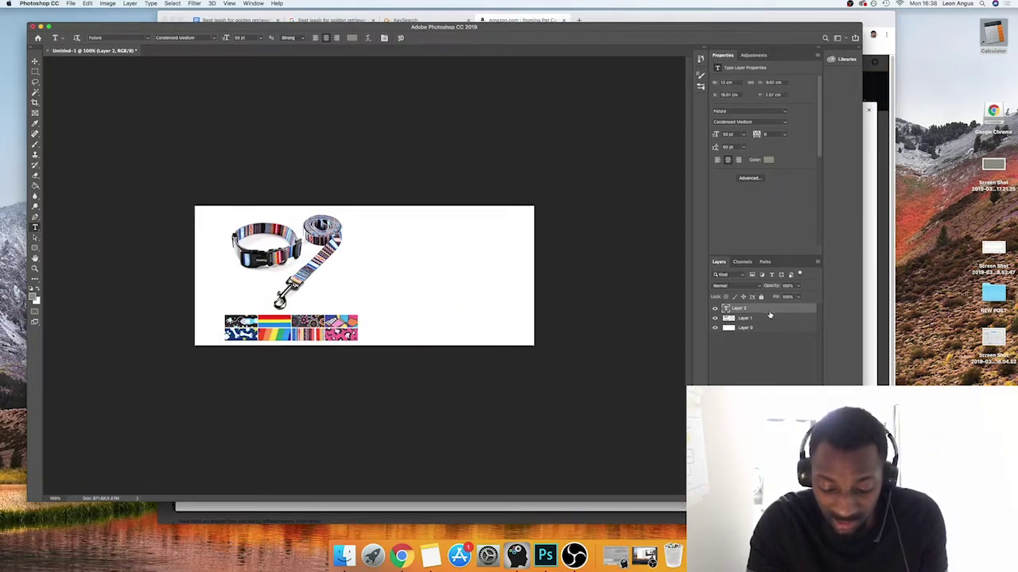
- Move the collar and leash image to the horizontal middle of the canvas
key("v")
left_click_drag(311, 282, 382, 278)
left_click(532, 313)
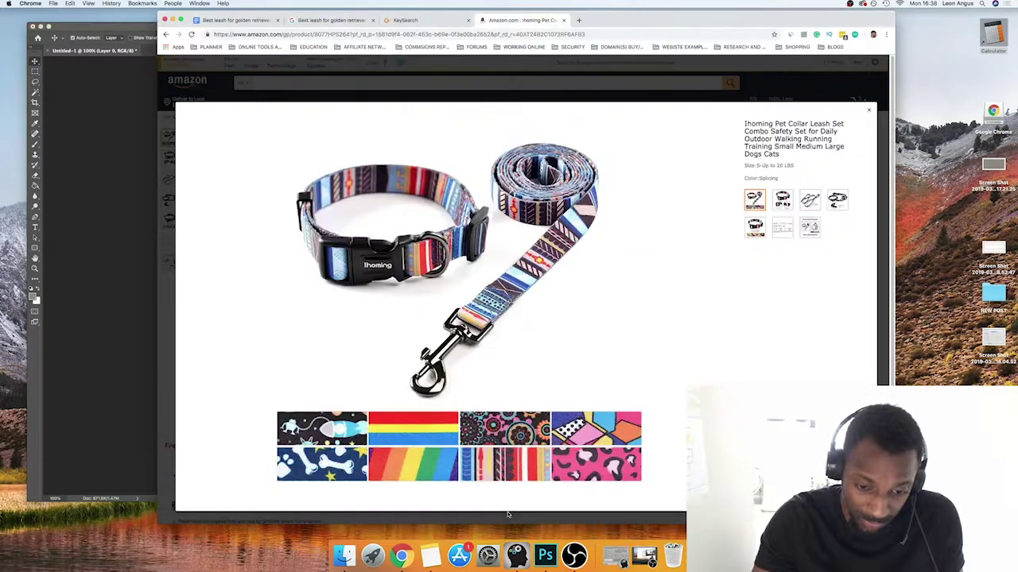
- Switch to Chrome, return to the dog leash article in Google Docs and go back up through its product sections
left_click(510, 516)
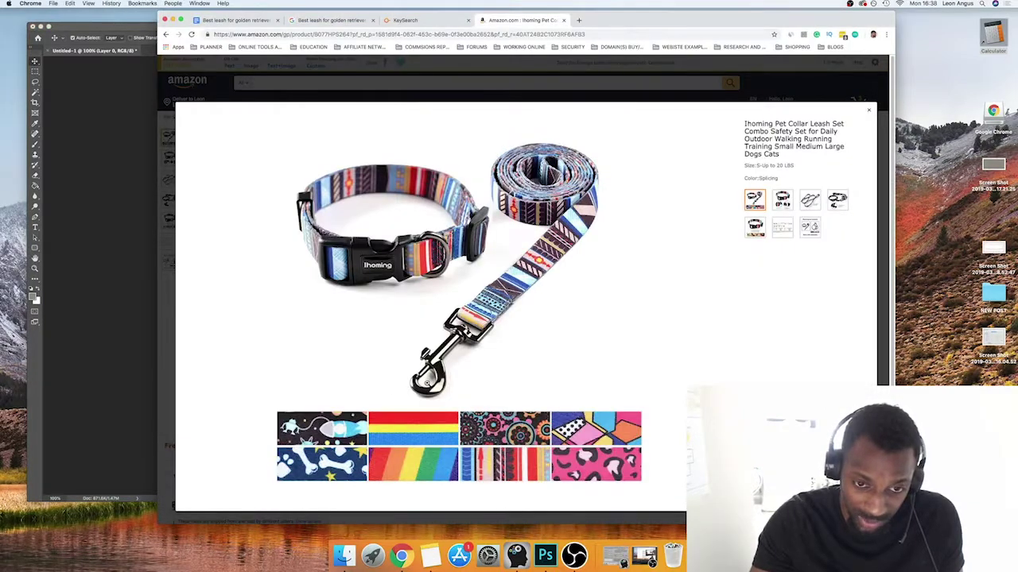
left_click(249, 22)
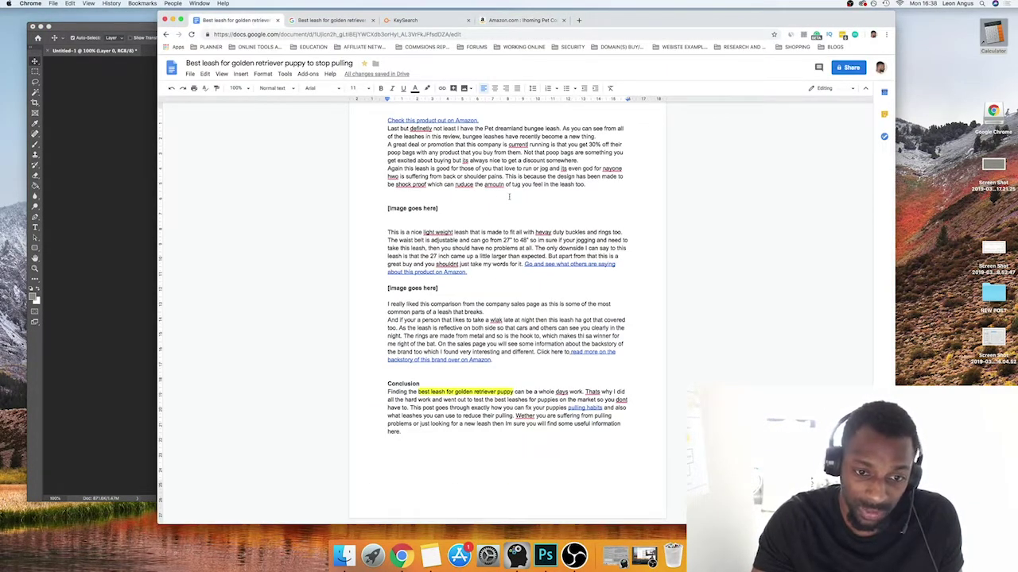
scroll(528, 211, "up", 20)
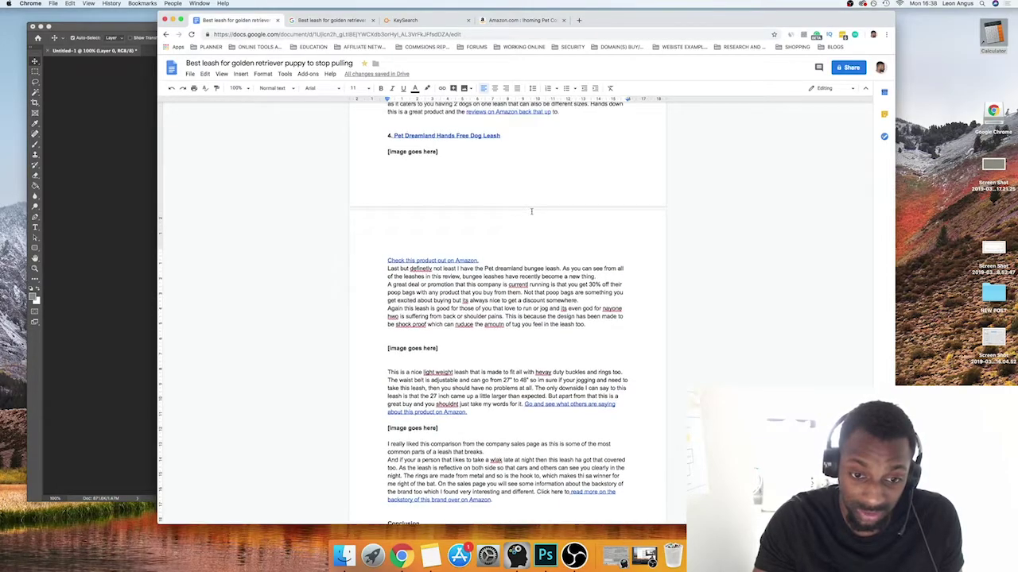